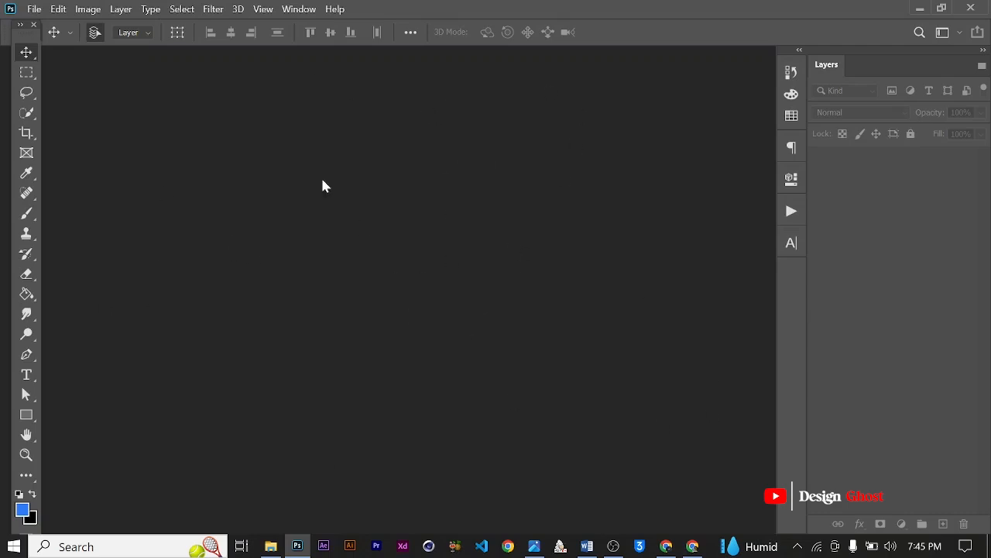
- Create a new 5 by 6 inch portrait document at 300 pixels/inch in RGB Color with a white background
mouse_move(28, 33)
left_mouse_down()
mouse_move(42, 33)
mouse_move(29, 32)
left_mouse_up()
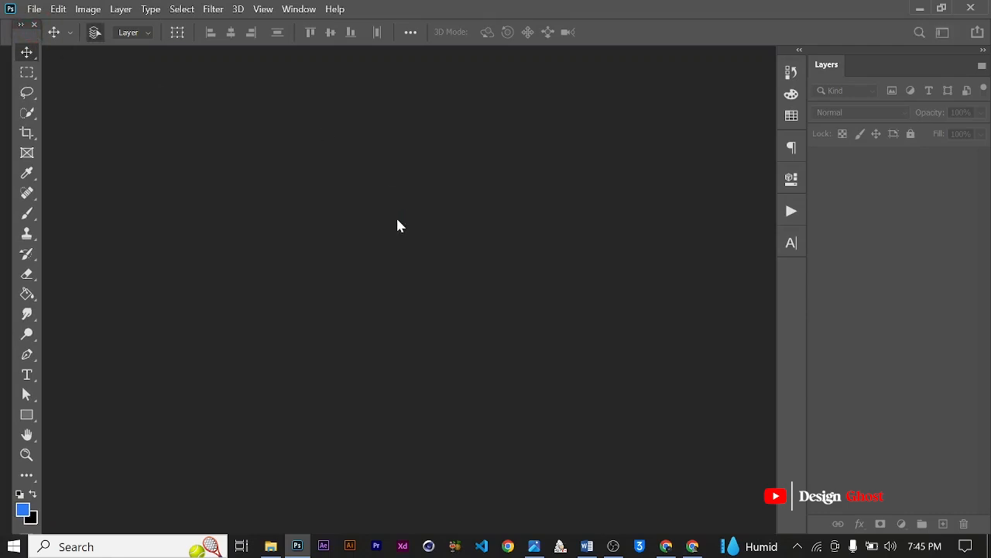
key("ctrl+n")
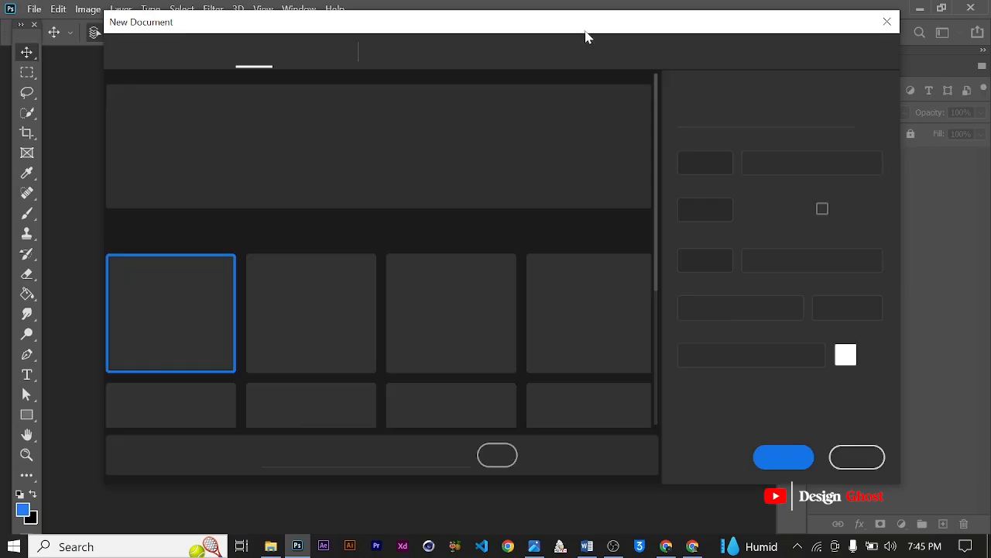
left_click_drag(585, 31, 627, 20)
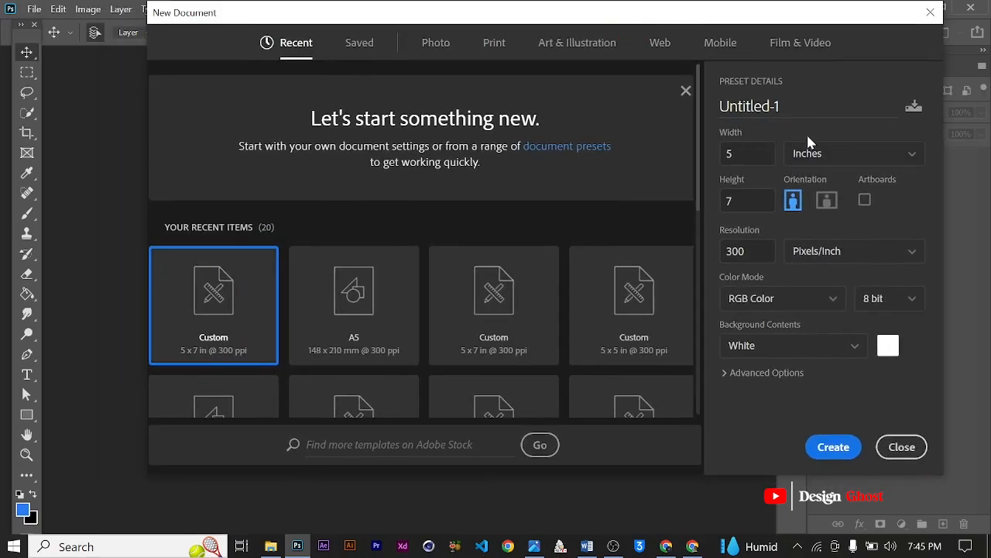
double_click(744, 203)
type("6")
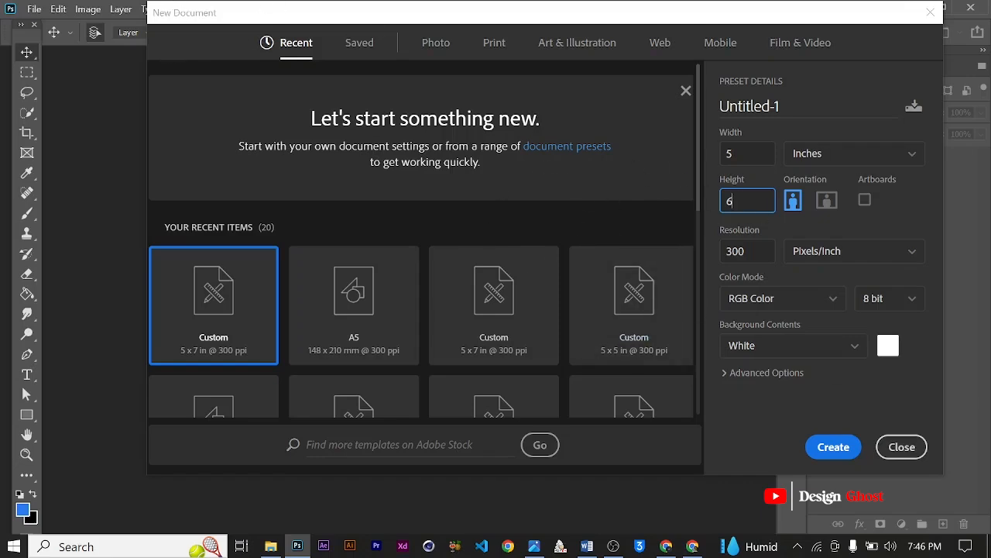
left_click(837, 444)
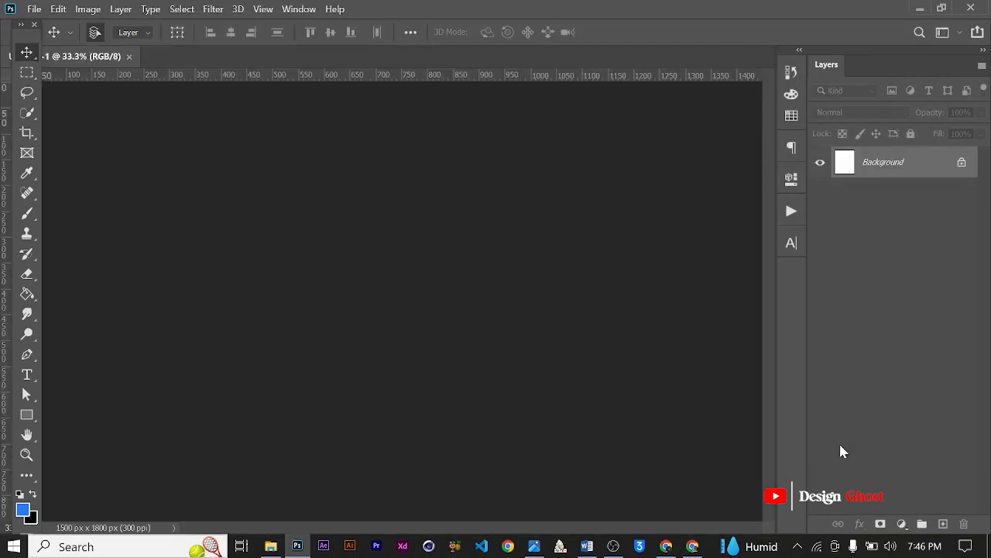
- Unlock the Background layer so it becomes a regular editable layer
key("ctrl+0")
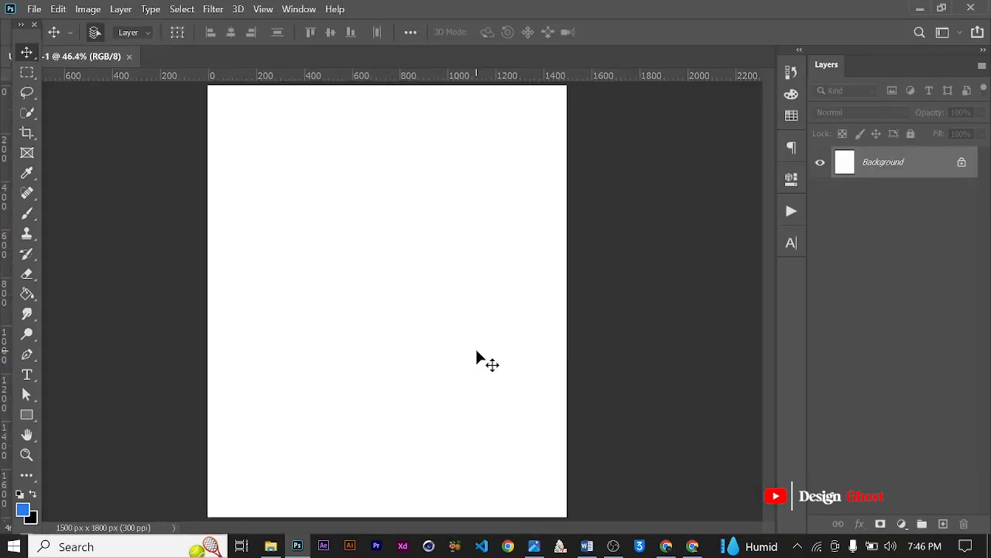
scroll(478, 349, "down", 2)
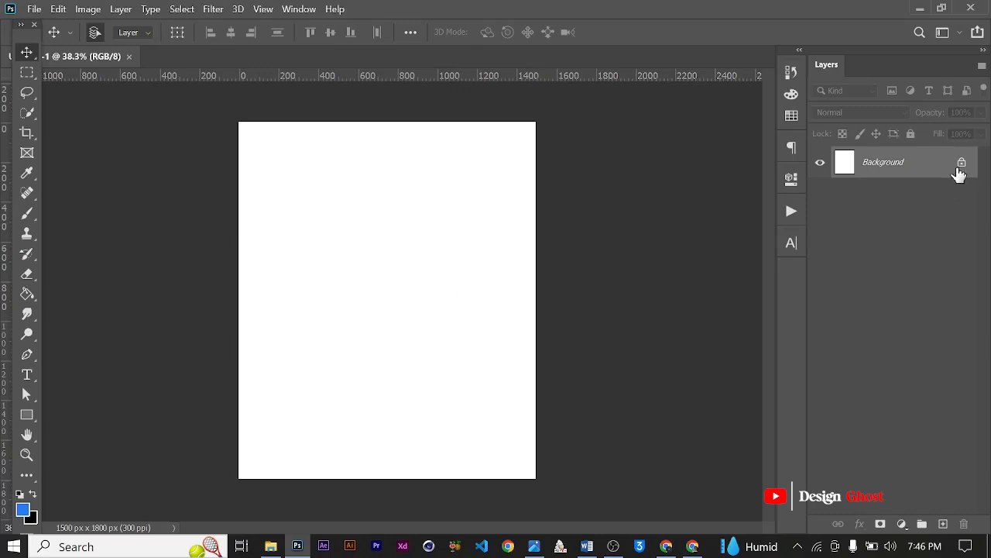
left_click(959, 165)
scroll(479, 329, "up", 1)
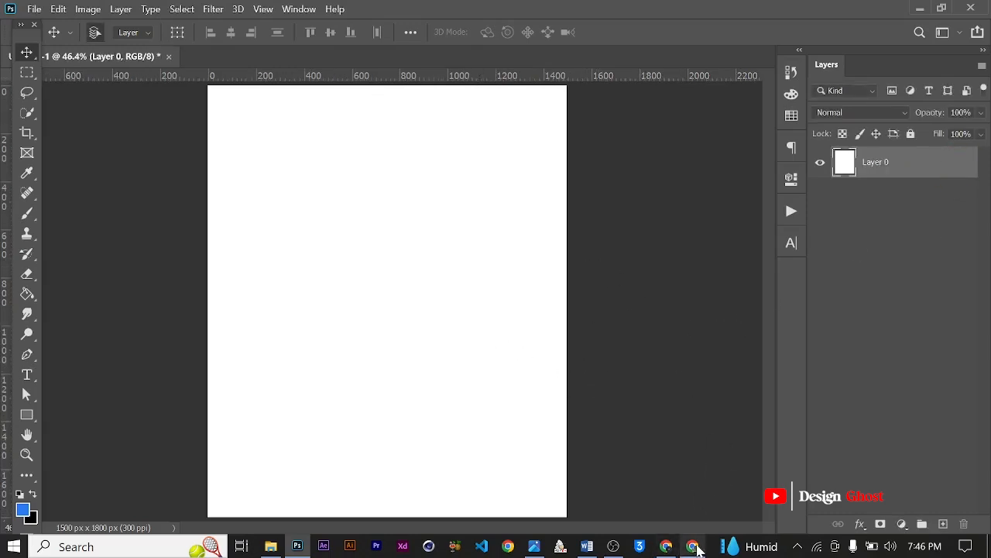
- Switch to Pinterest in Chrome and search for "white background for church design"
left_click(692, 546)
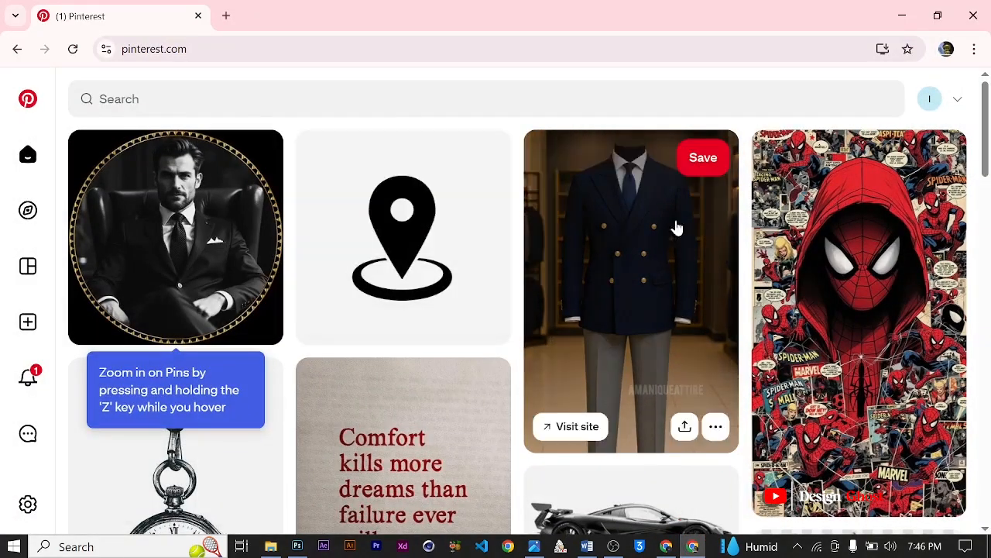
left_click(481, 93)
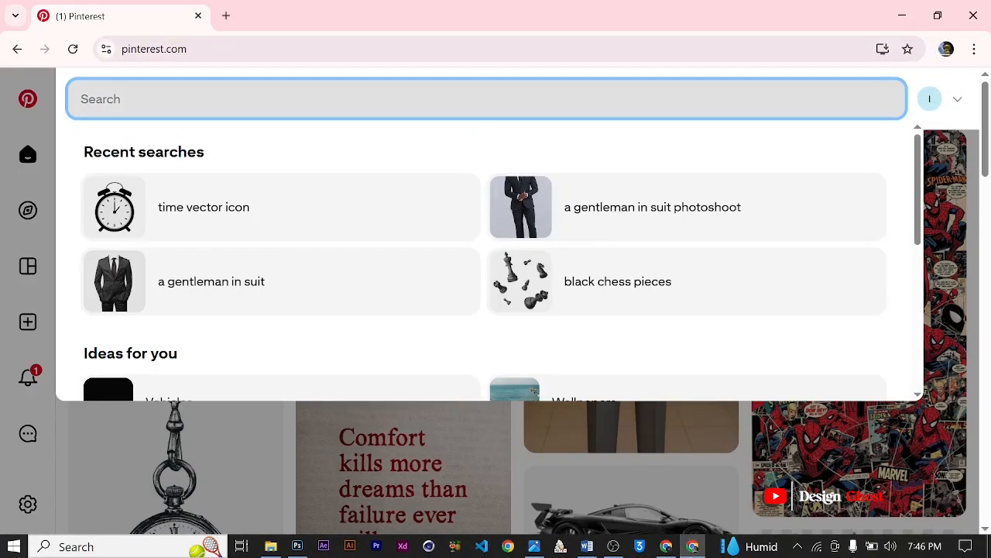
type("whitre")
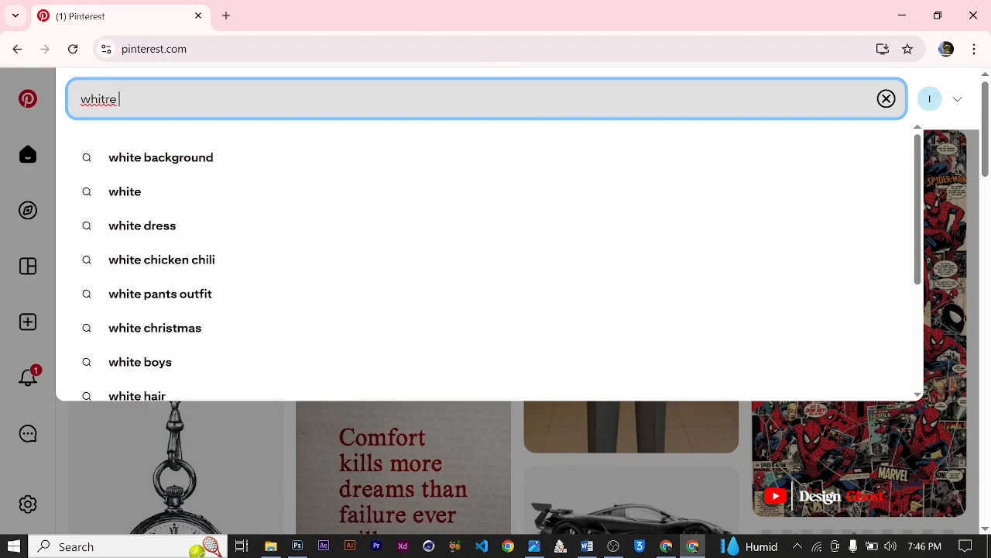
key("BackSpace")
key("BackSpace")
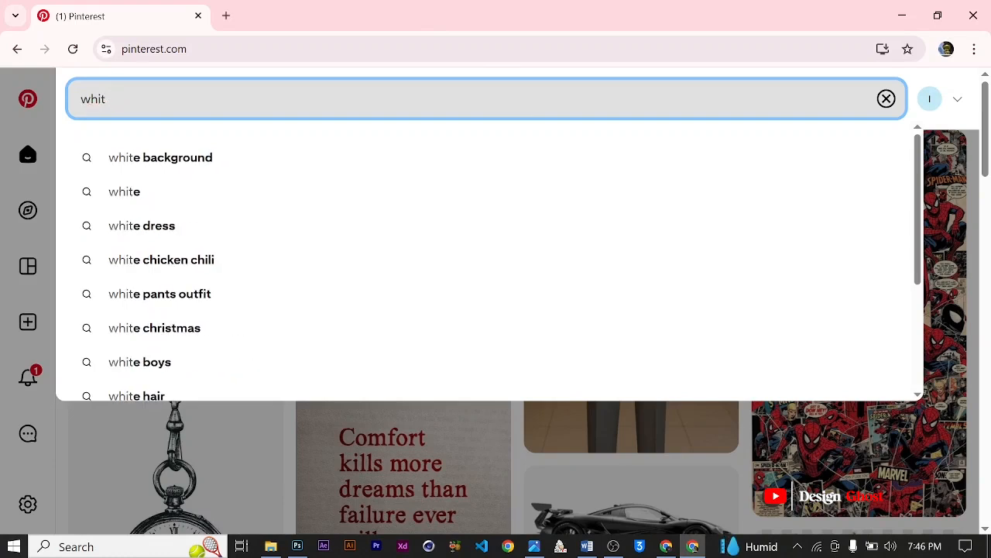
type("e")
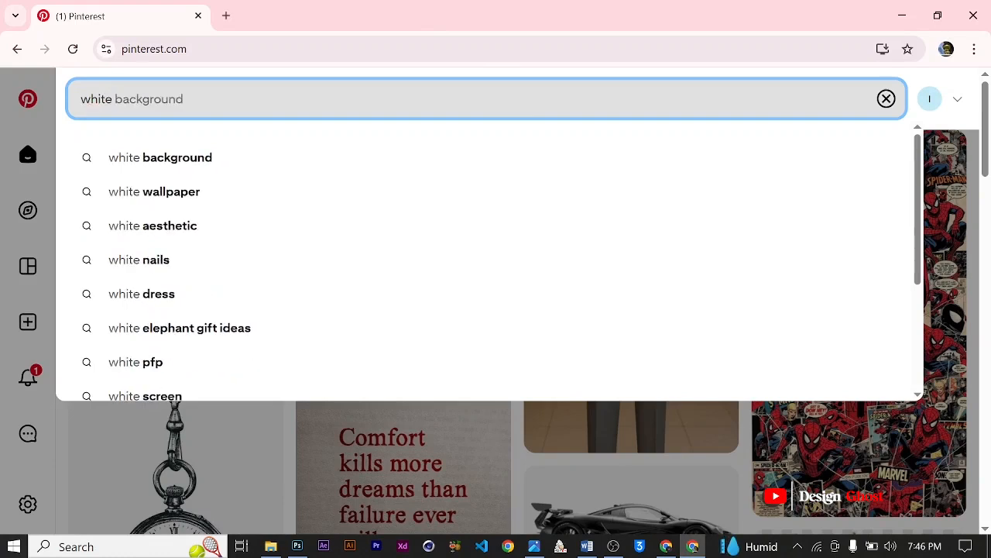
type("c")
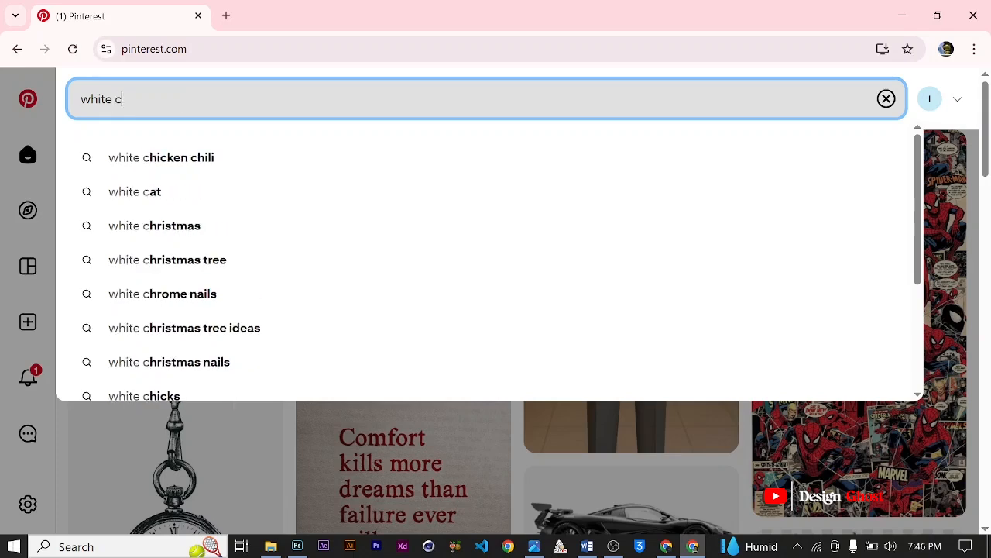
key("BackSpace")
type("backgro")
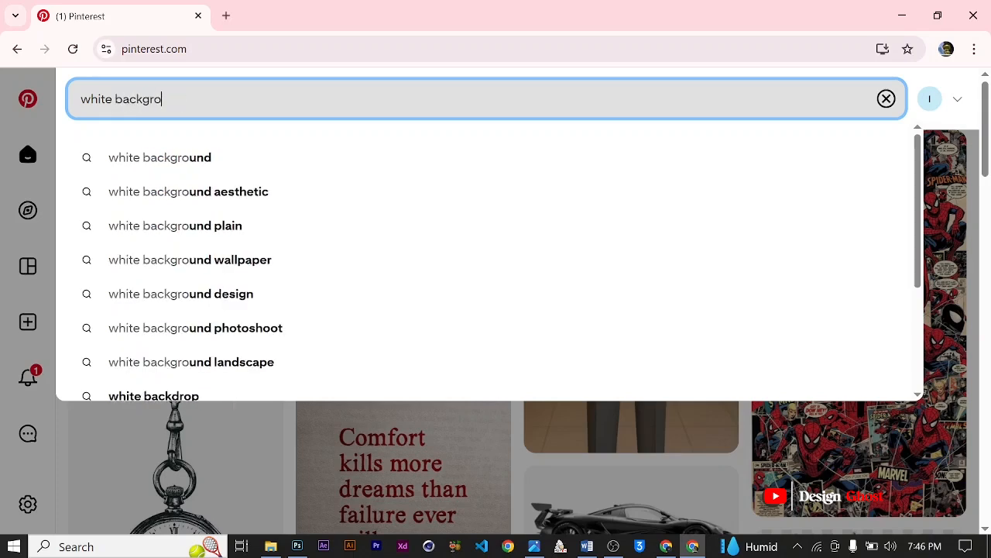
type("und for ")
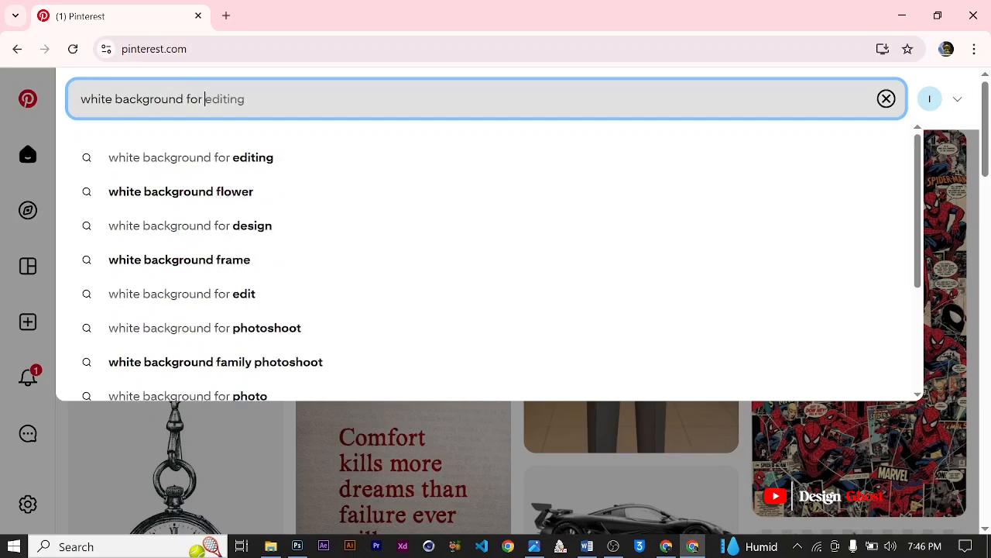
type("church design")
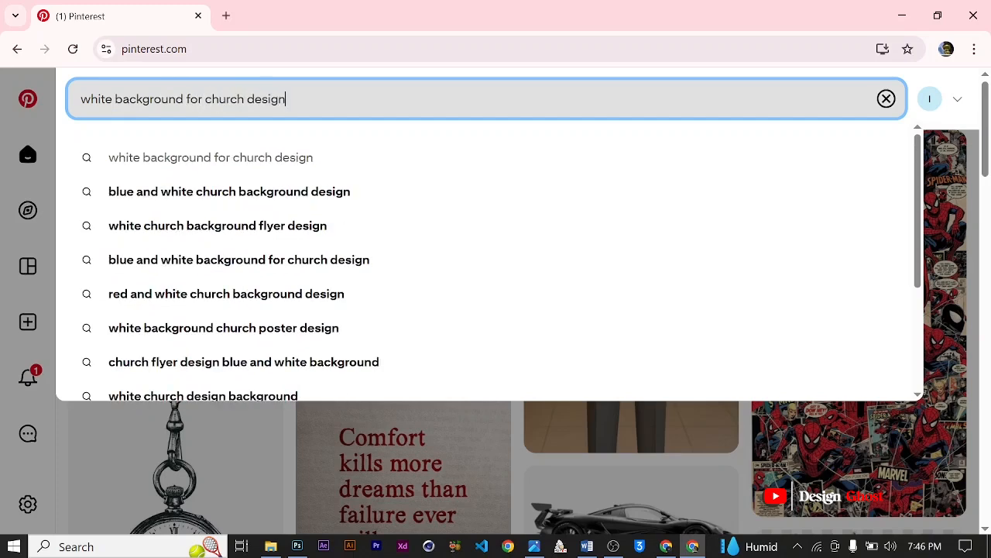
key("Return")
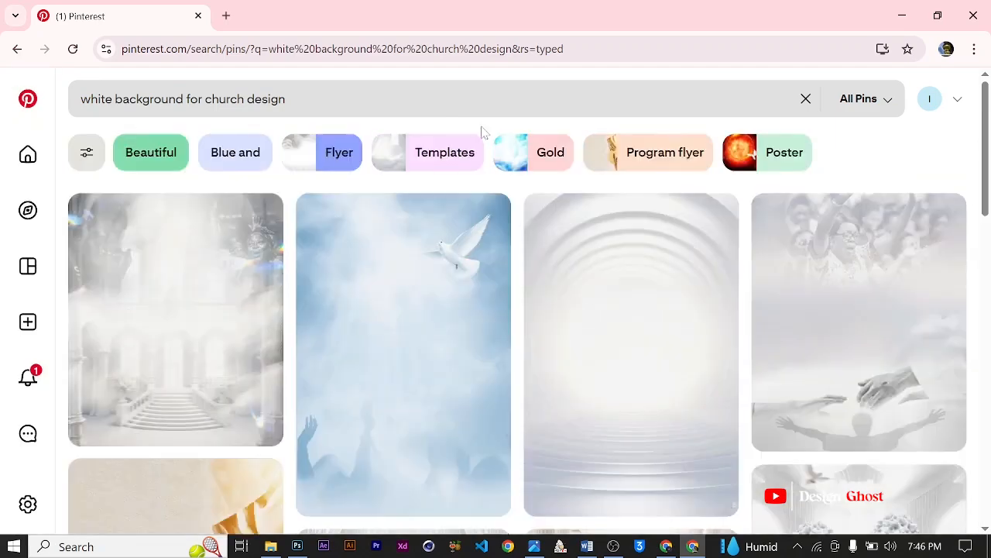
- Browse the search results and open the pin showing a glowing white tunnel of concentric arches
scroll(268, 263, "down", 5)
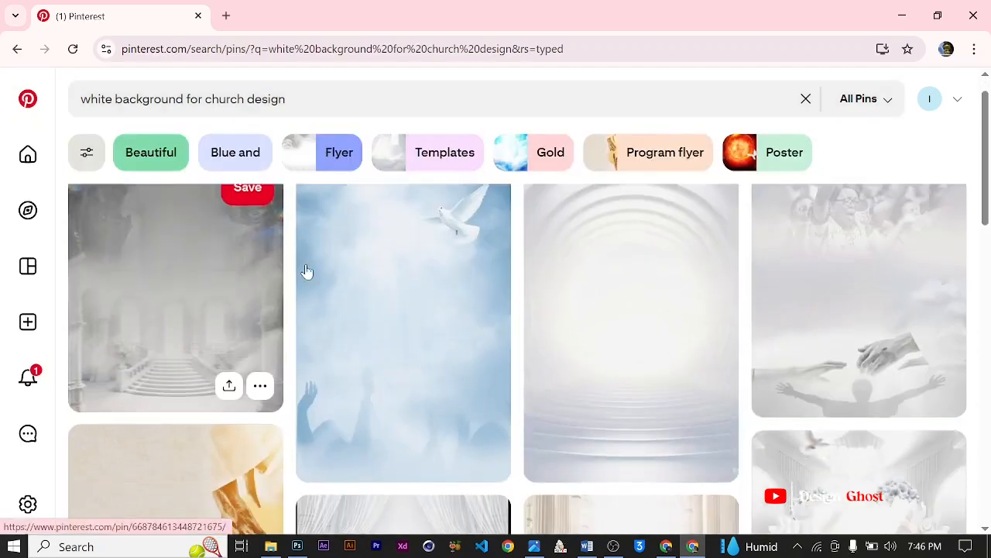
scroll(509, 338, "up", 5)
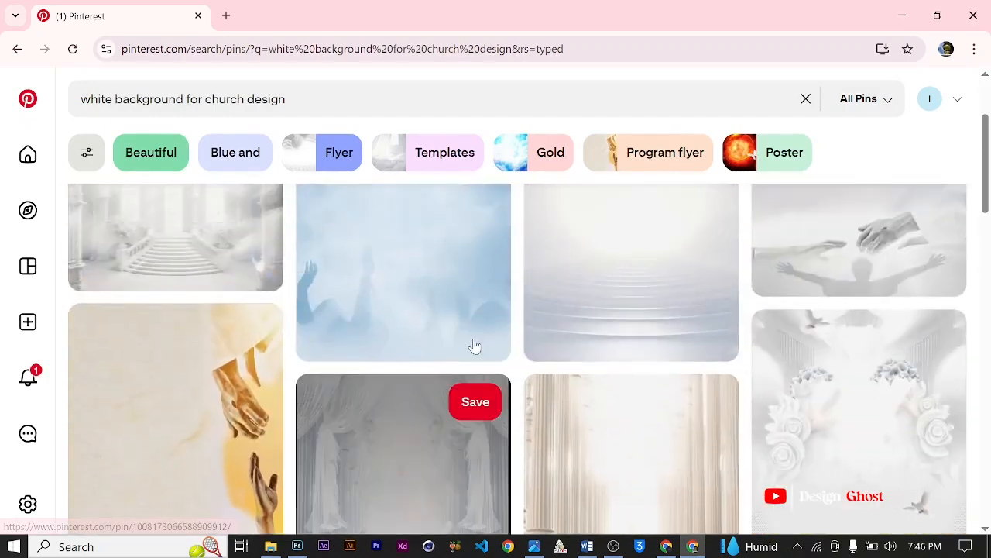
scroll(473, 343, "down", 2)
scroll(475, 343, "up", 2)
scroll(475, 343, "down", 2)
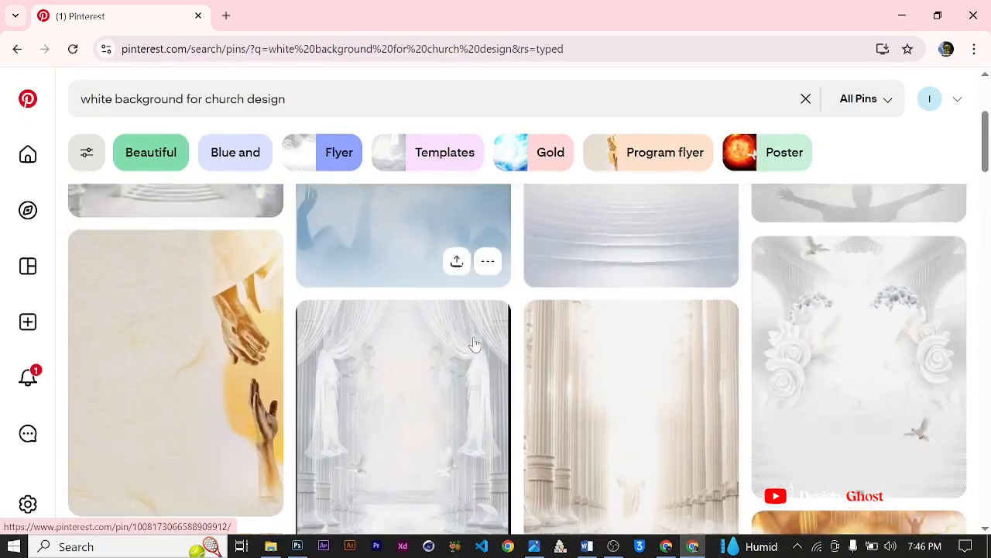
scroll(476, 344, "up", 2)
left_click(680, 343)
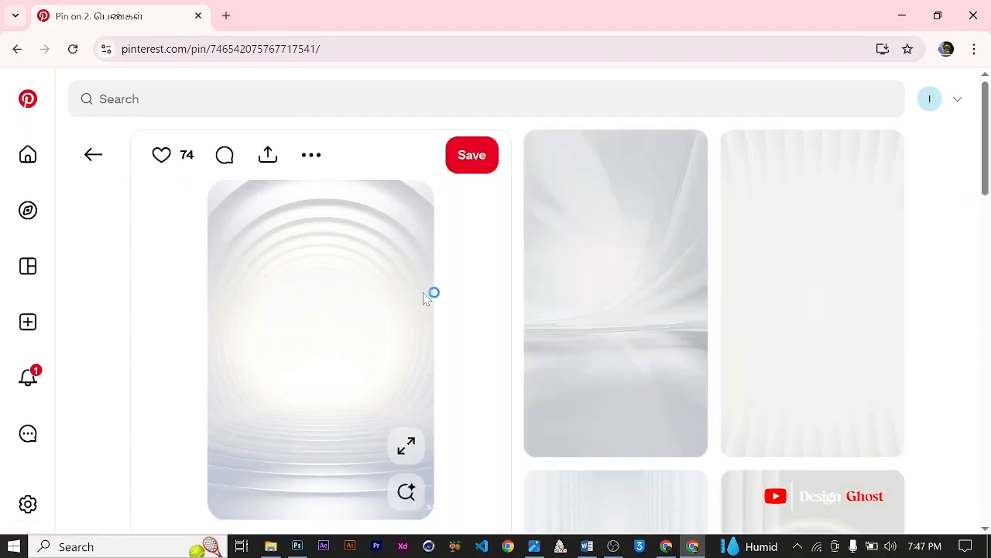
- Browse the related pins and open the pale white background with faded skyscrapers on both sides
scroll(344, 282, "down", 6)
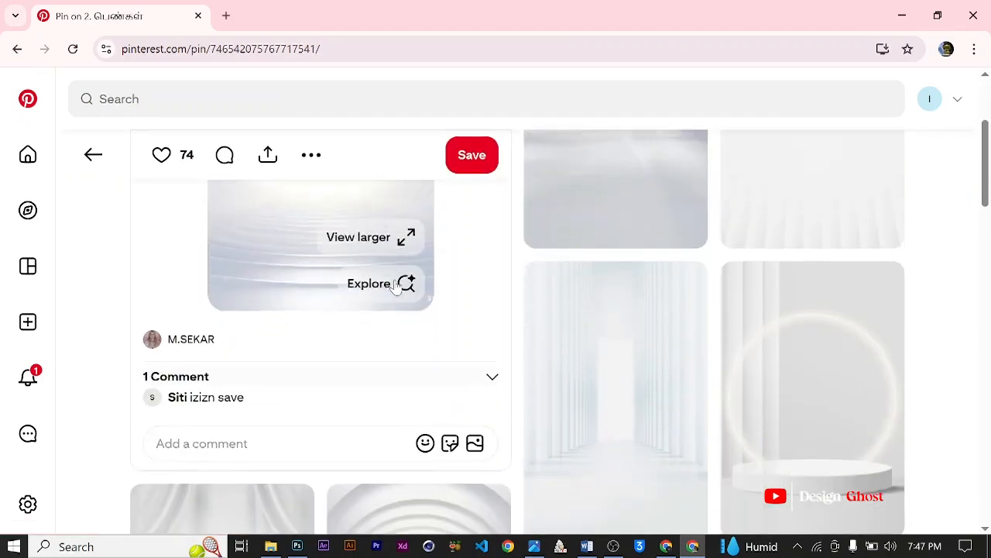
scroll(709, 313, "down", 3)
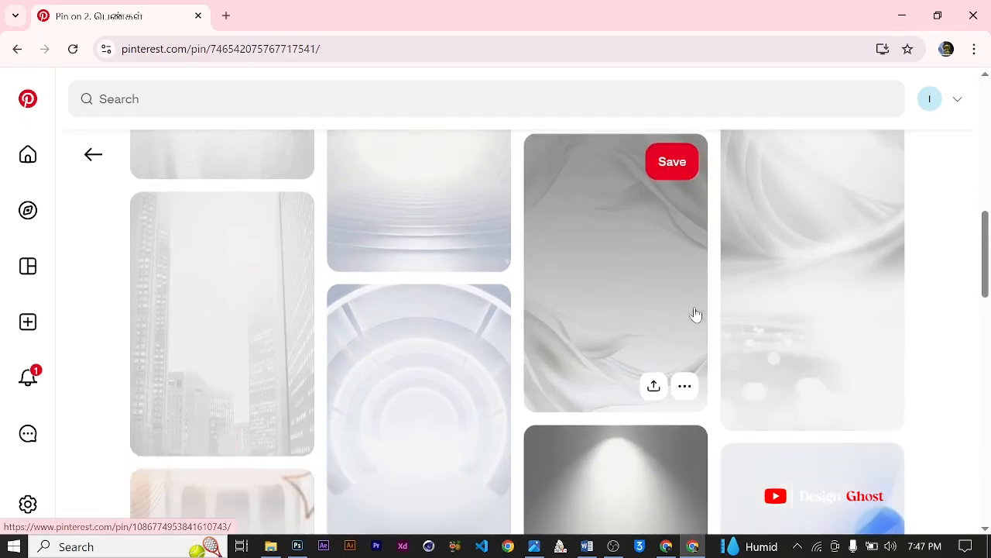
scroll(480, 271, "down", 1)
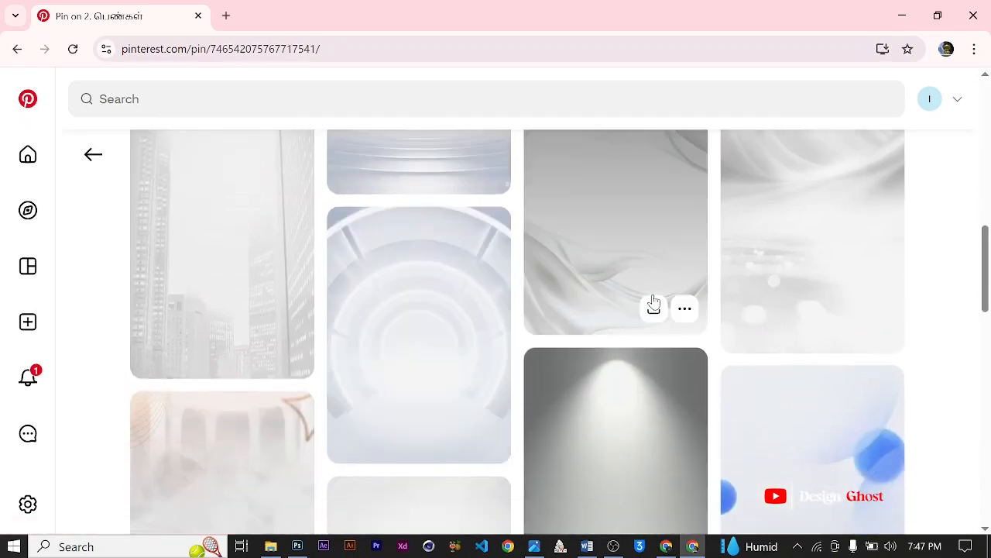
scroll(501, 280, "up", 4)
scroll(501, 280, "up", 5)
scroll(501, 281, "down", 8)
scroll(502, 281, "down", 5)
scroll(507, 277, "up", 2)
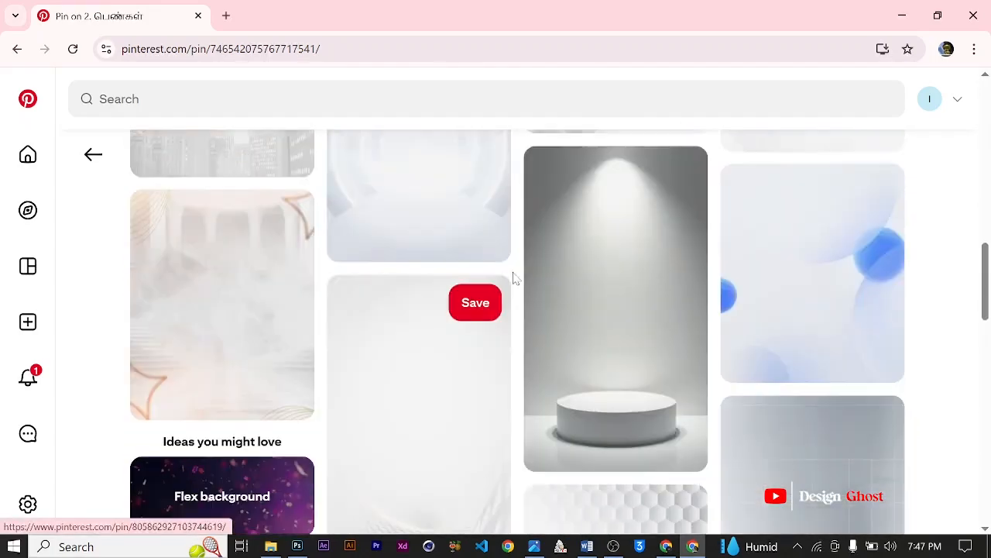
scroll(511, 277, "down", 4)
scroll(511, 277, "up", 7)
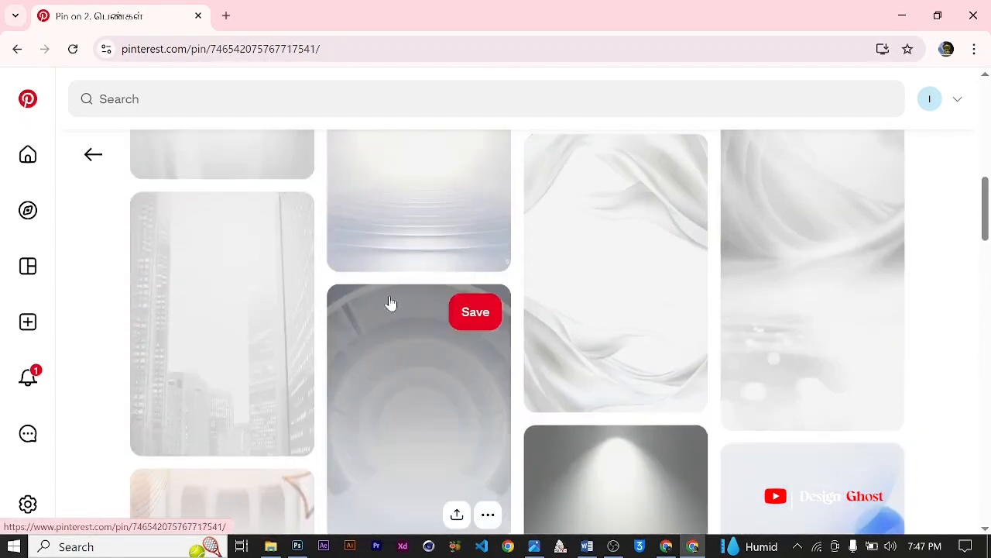
left_click(228, 370)
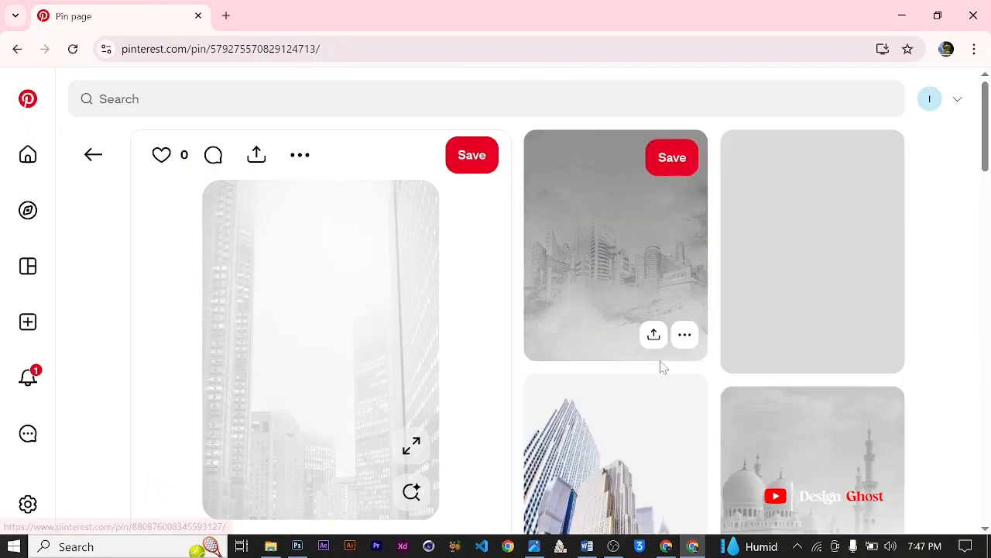
- Examine the pins related to the skyscraper background for alternative white backgrounds
scroll(430, 323, "down", 6)
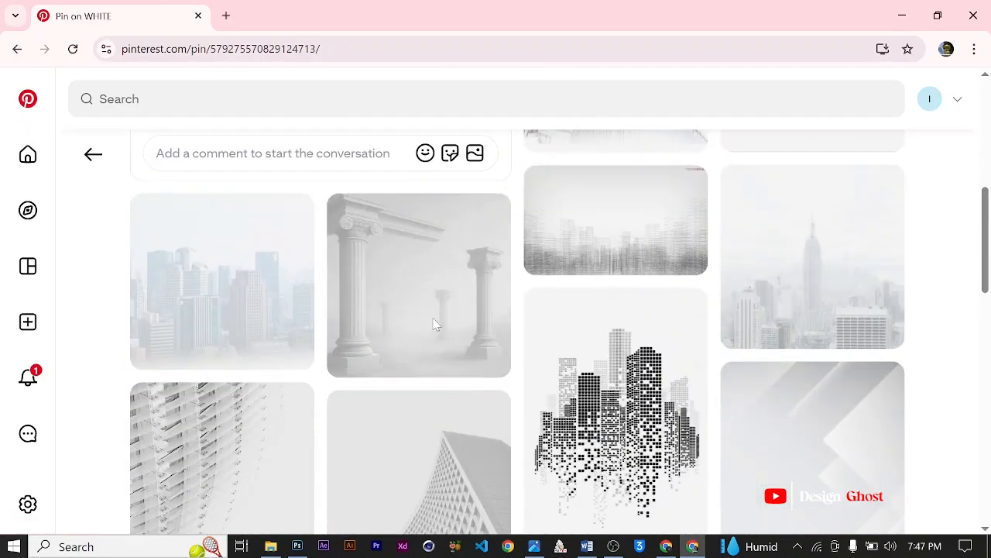
scroll(758, 450, "down", 6)
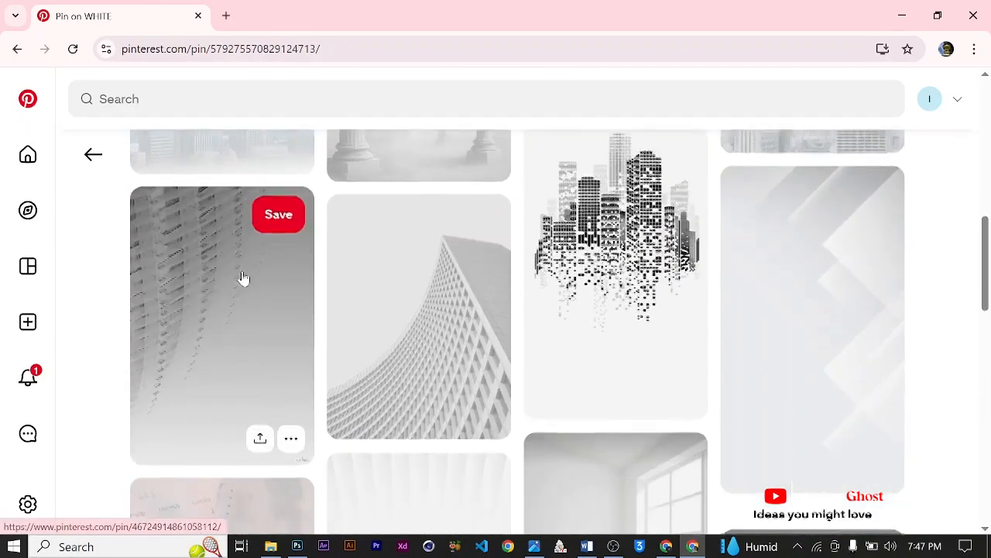
scroll(642, 334, "down", 3)
scroll(527, 327, "up", 8)
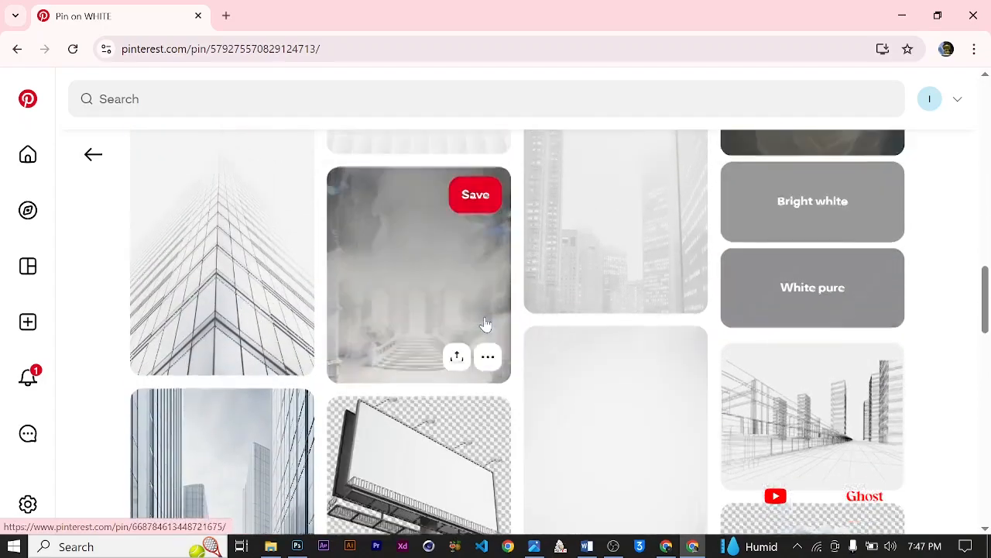
scroll(470, 315, "up", 5)
scroll(470, 315, "down", 7)
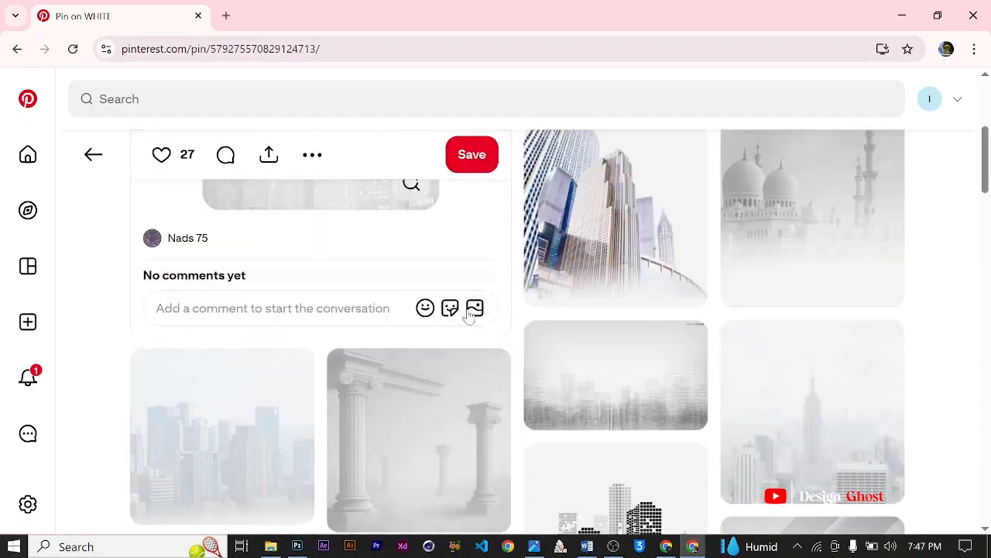
scroll(470, 315, "up", 6)
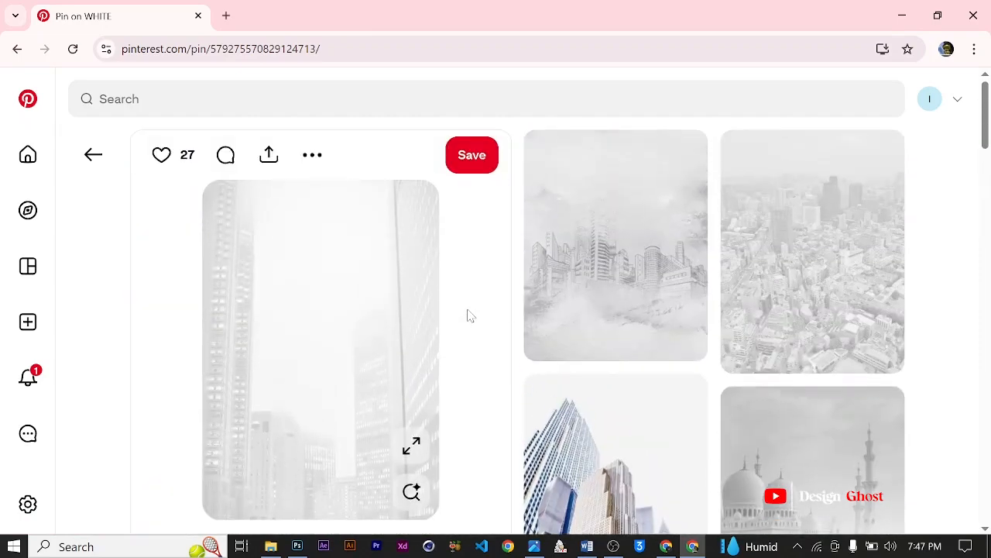
scroll(416, 305, "down", 2)
scroll(395, 303, "up", 2)
- Save the pale skyscraper background image as a JPG file in the Downloads folder
right_click(318, 293)
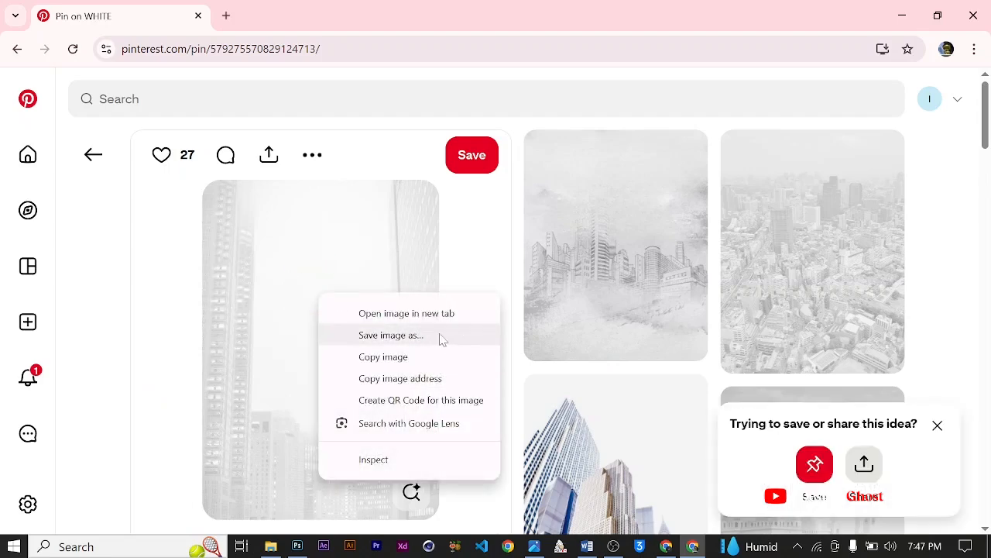
left_click(442, 339)
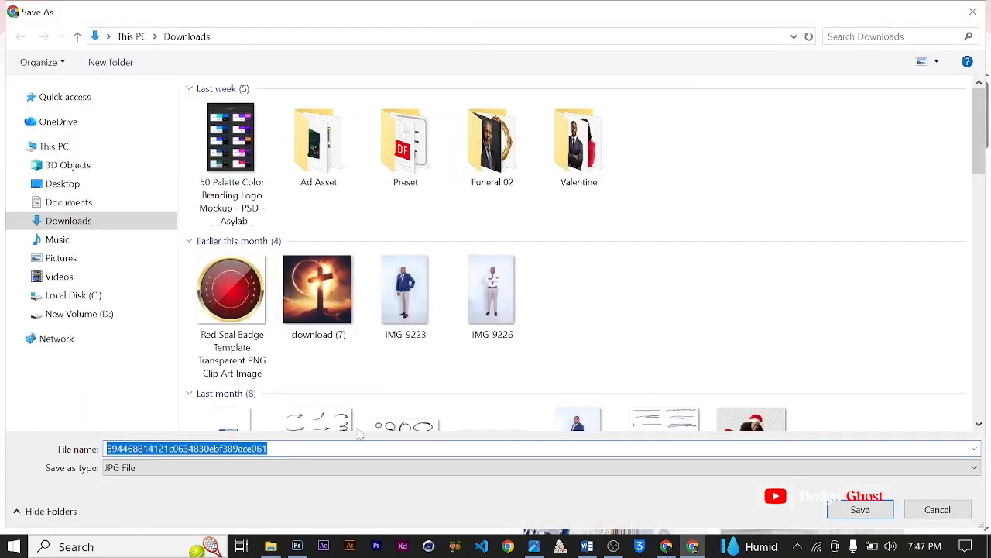
left_click(858, 509)
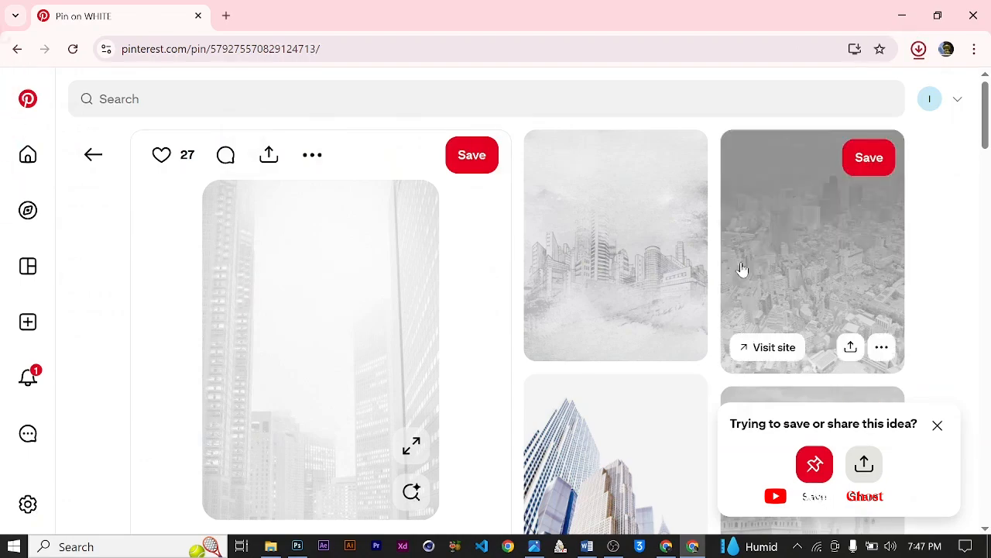
- Open the downloaded skyscraper image from the Downloads folder as a separate document in Photoshop
left_click(301, 546)
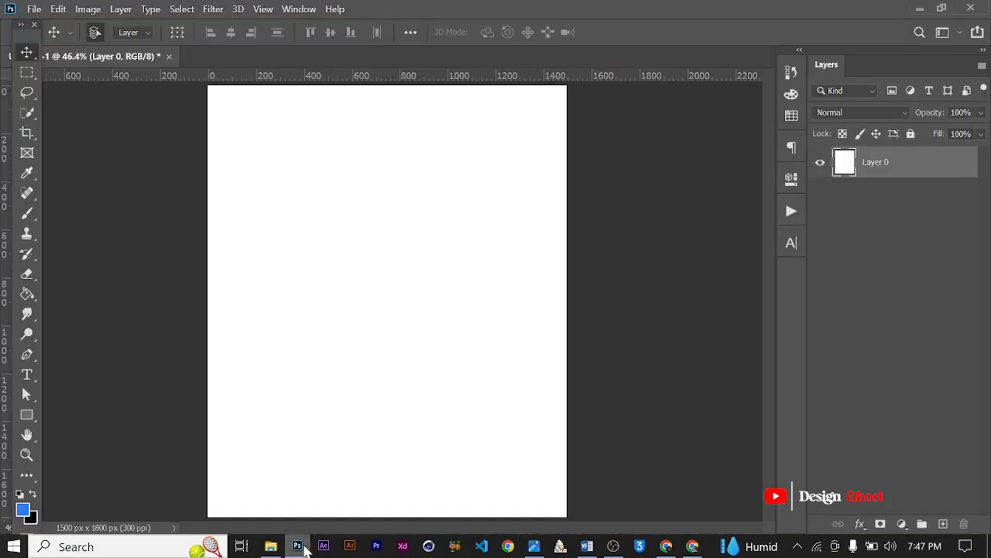
left_click(271, 547)
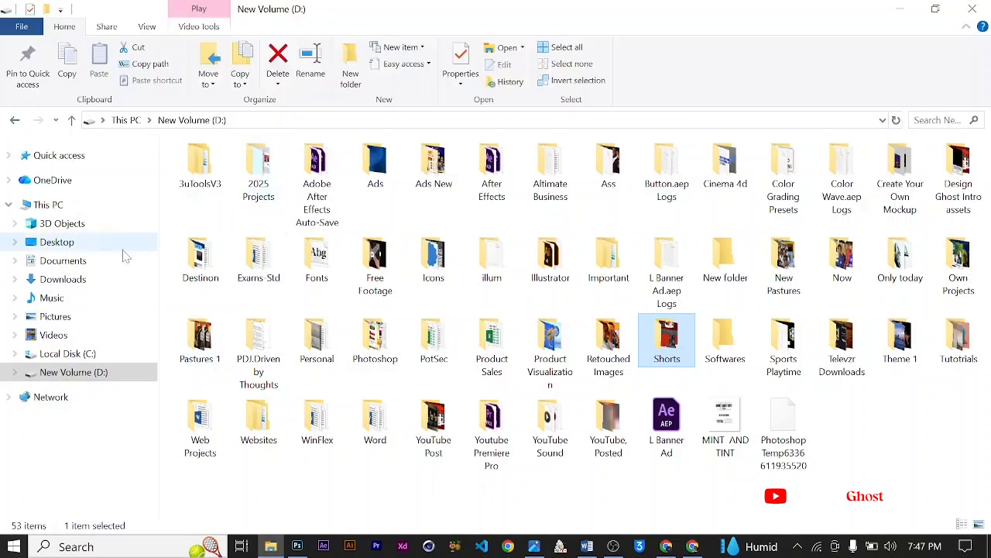
left_click(92, 264)
left_click(82, 296)
left_click(81, 280)
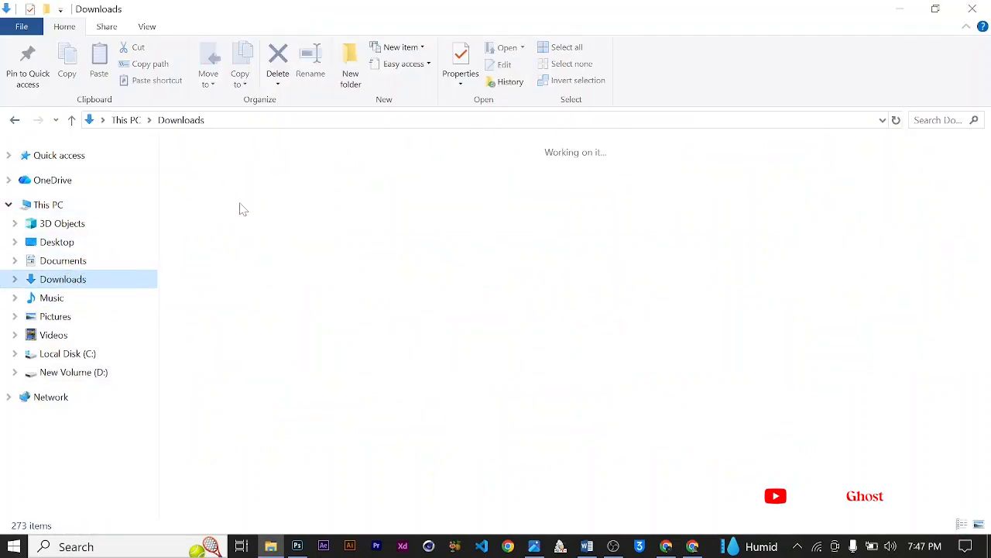
left_click(210, 203)
left_click_drag(200, 203, 542, 308)
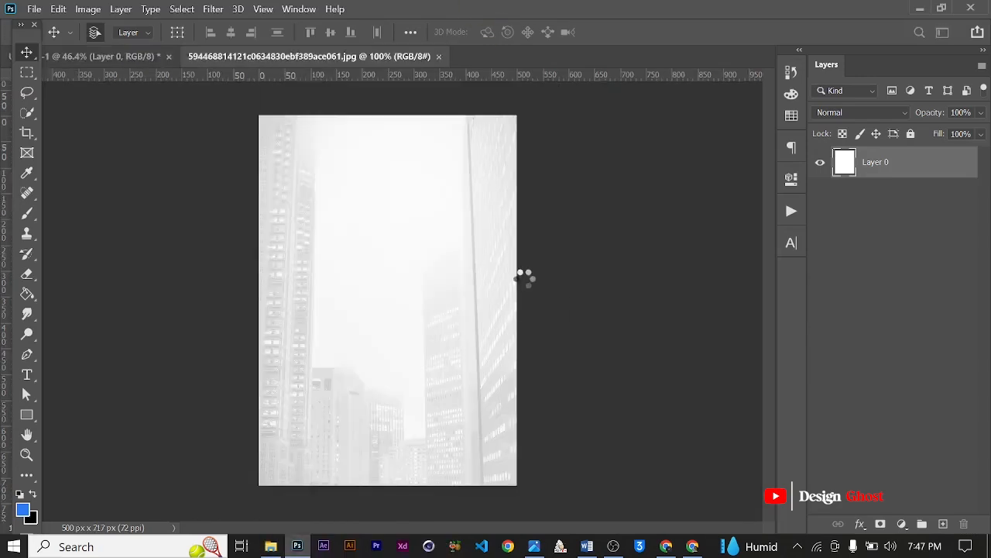
- Resample the skyscraper image to a resolution of 100 pixels per inch
key("ctrl+alt+i")
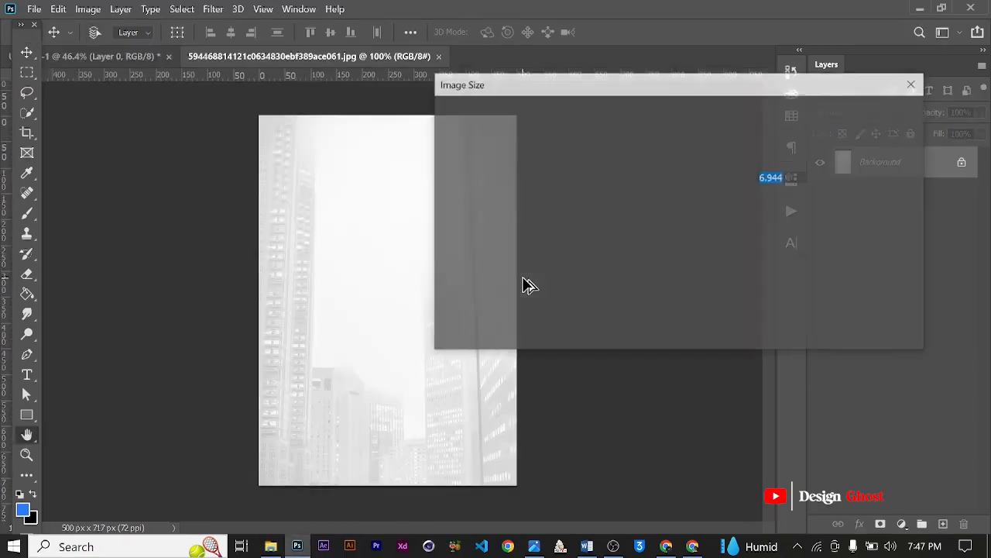
key("Tab")
key("Tab")
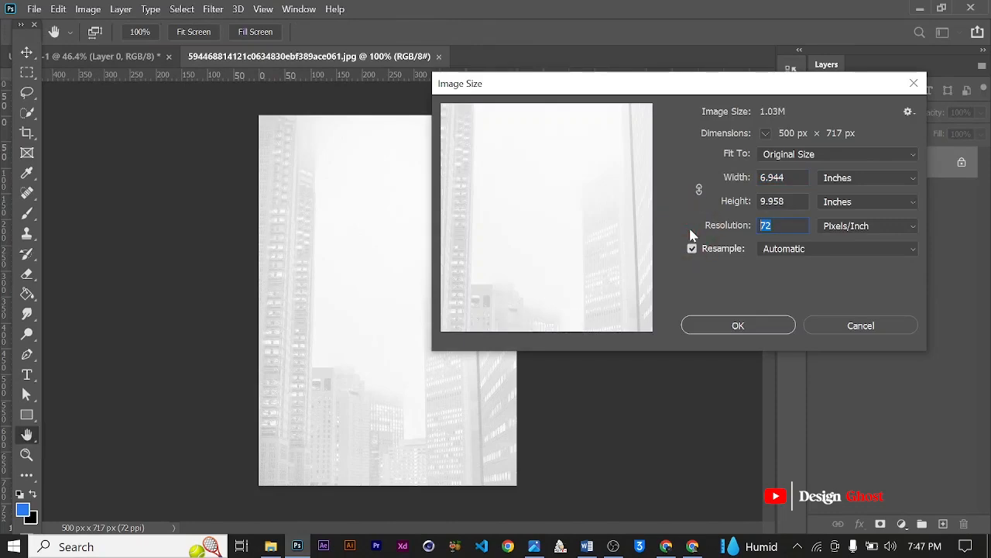
type("100")
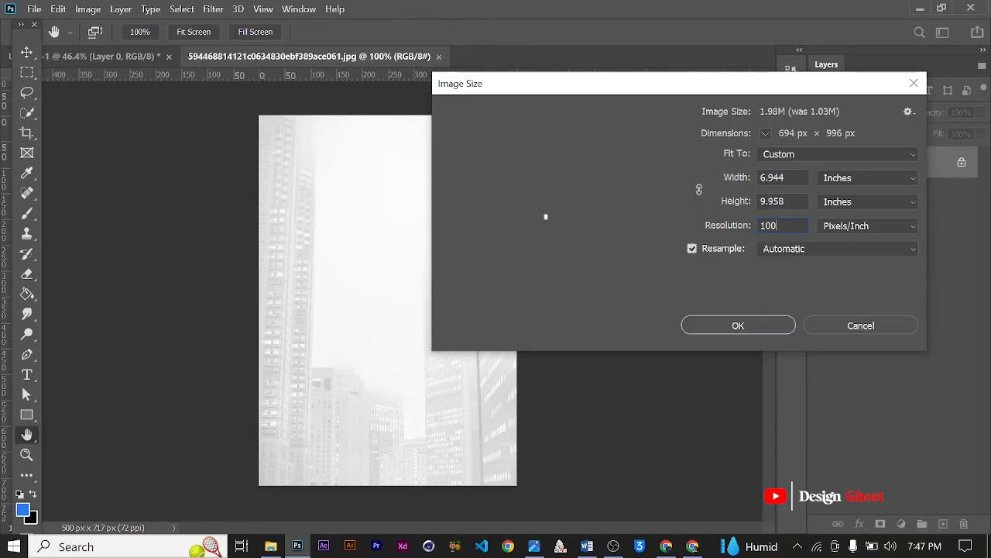
key("Return")
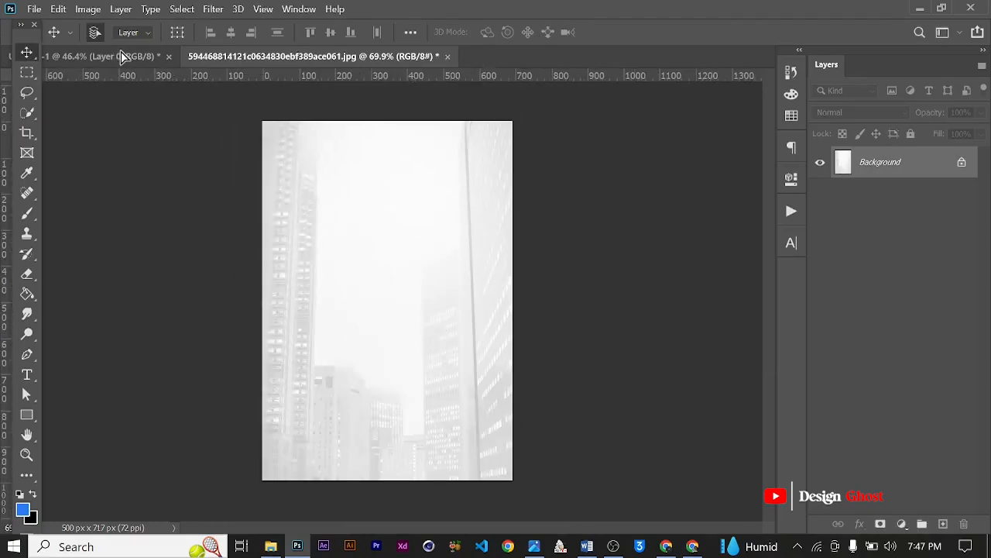
- Copy the skyscraper image into the flyer document and scale it proportionally to about 263% so it covers the whole canvas
left_click_drag(114, 54, 458, 299)
scroll(395, 341, "down", 3)
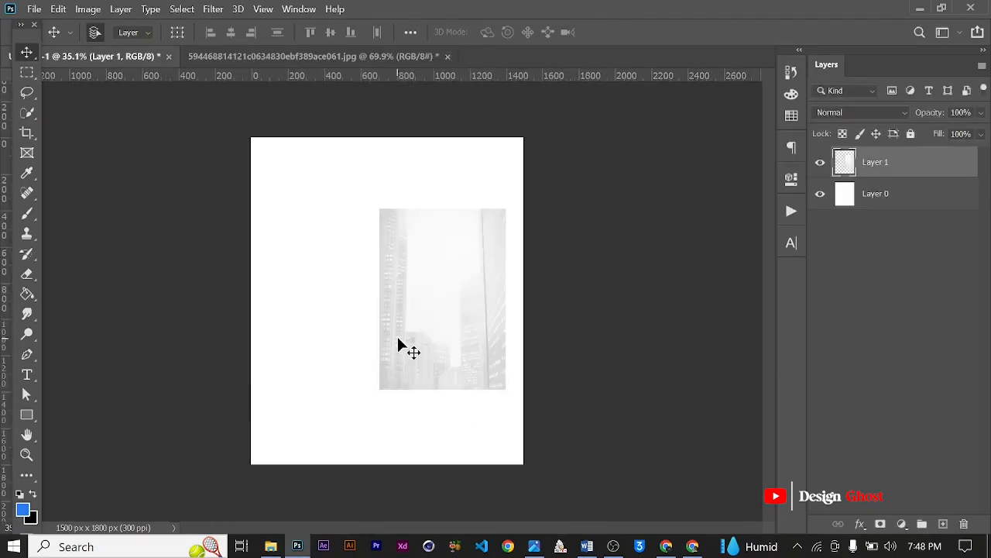
key("ctrl+t")
left_click_drag(379, 210, 218, 101)
scroll(456, 350, "down", 2)
left_click_drag(465, 359, 505, 416)
left_click_drag(416, 336, 395, 347)
scroll(397, 353, "down", 1)
left_click_drag(310, 412, 280, 441)
left_click_drag(405, 361, 419, 353)
- Set the computer's speaker volume to 0
left_click(891, 546)
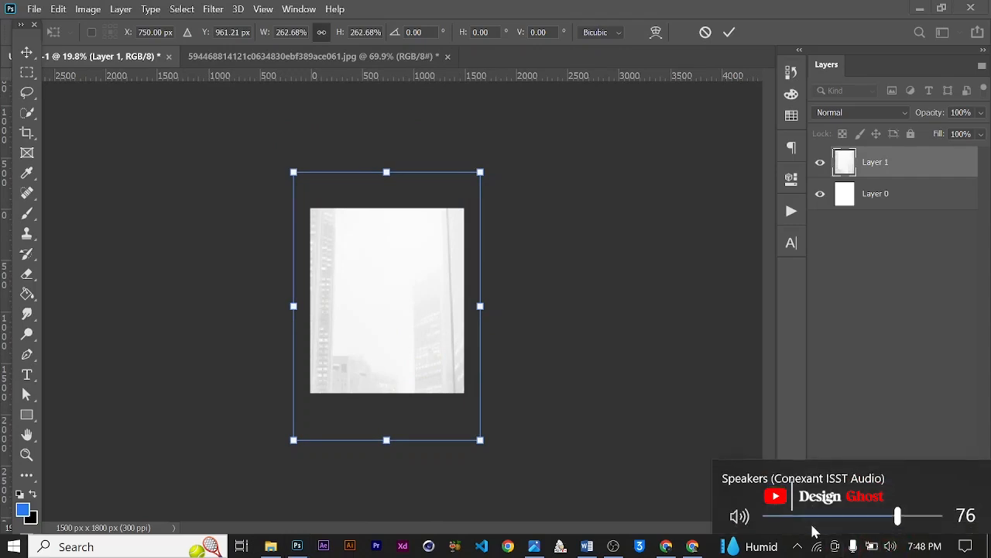
left_click_drag(775, 516, 743, 520)
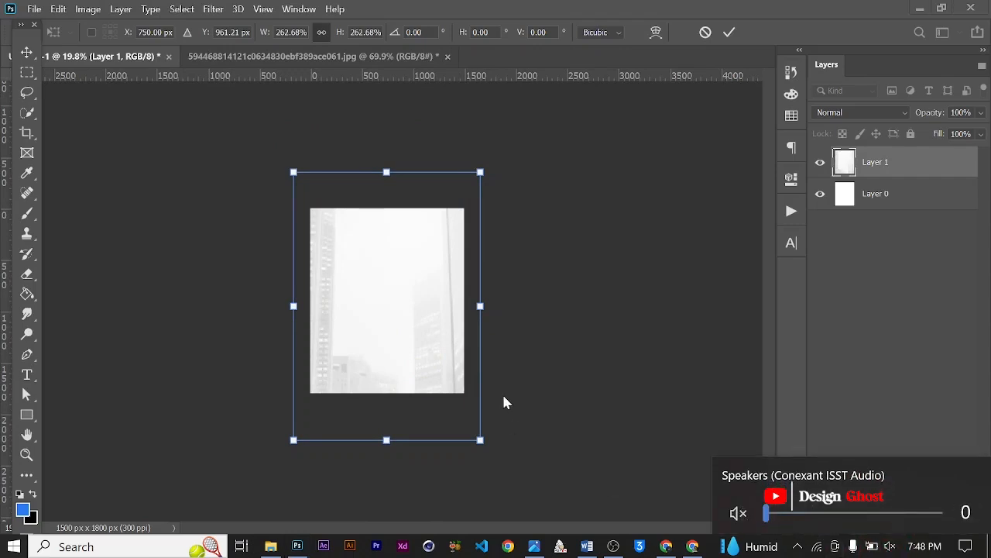
left_click(451, 353)
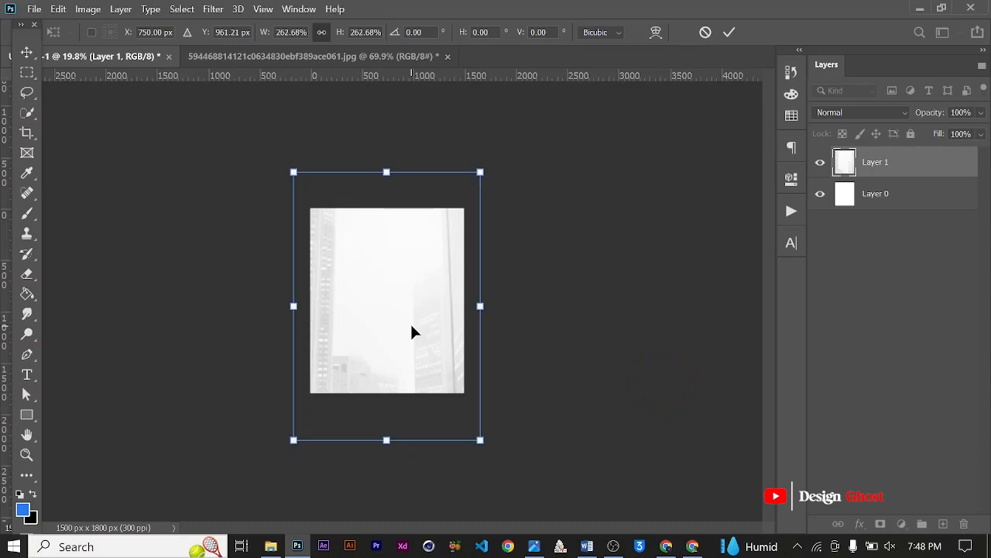
- Commit the enlarged skyscraper layer's transform and check its coverage of the flyer canvas
key("ctrl+0")
key("Return")
key("ctrl+0")
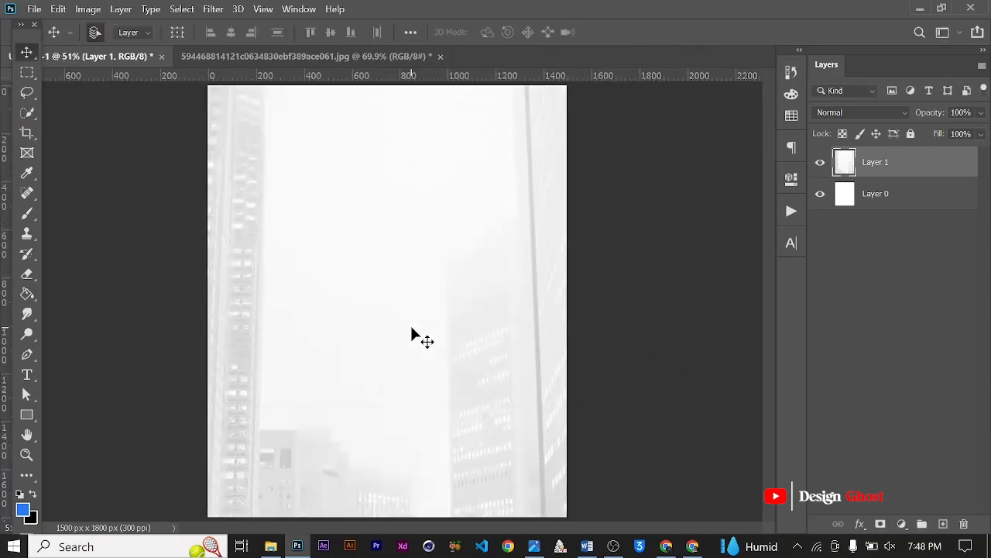
scroll(412, 327, "up", 4)
left_click_drag(474, 343, 479, 310)
scroll(480, 309, "down", 7)
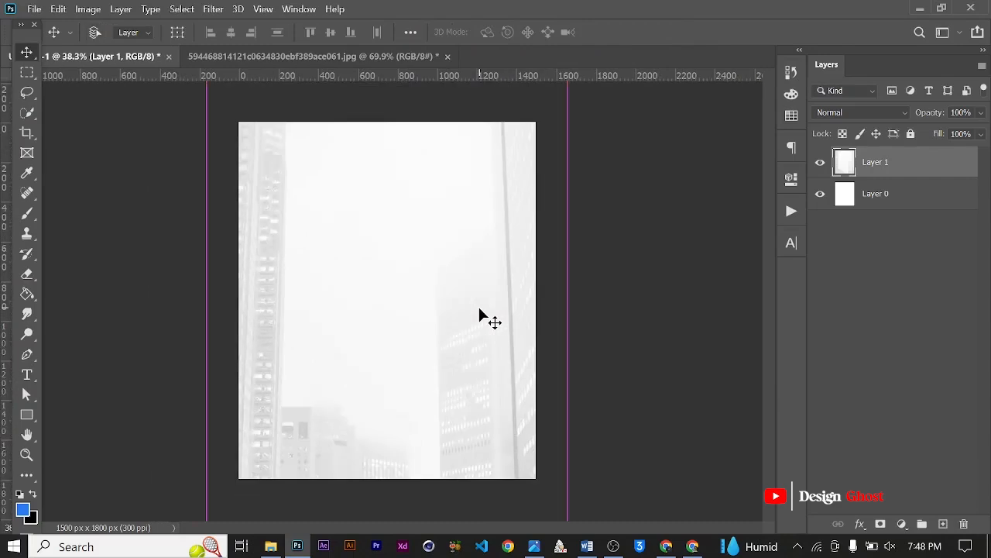
scroll(484, 314, "up", 1)
- Soften the skyscraper layer with a small-radius Gaussian Blur and inspect the blurred background
left_click(220, 9)
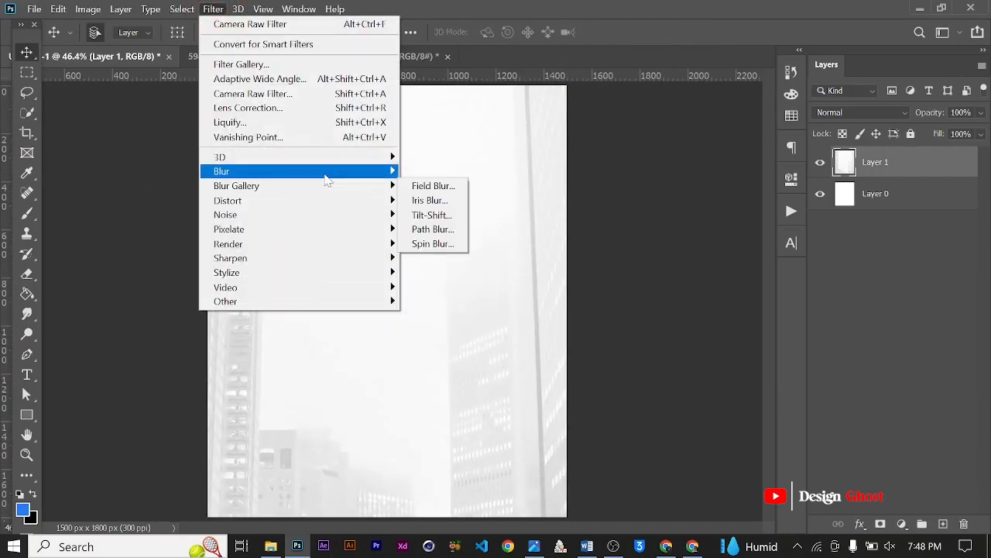
left_click(430, 229)
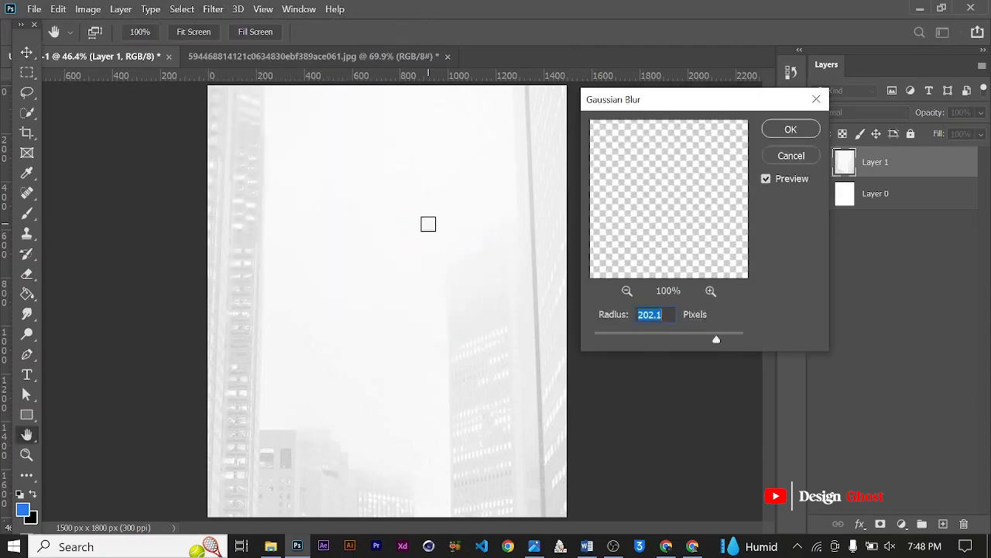
left_click_drag(714, 339, 639, 345)
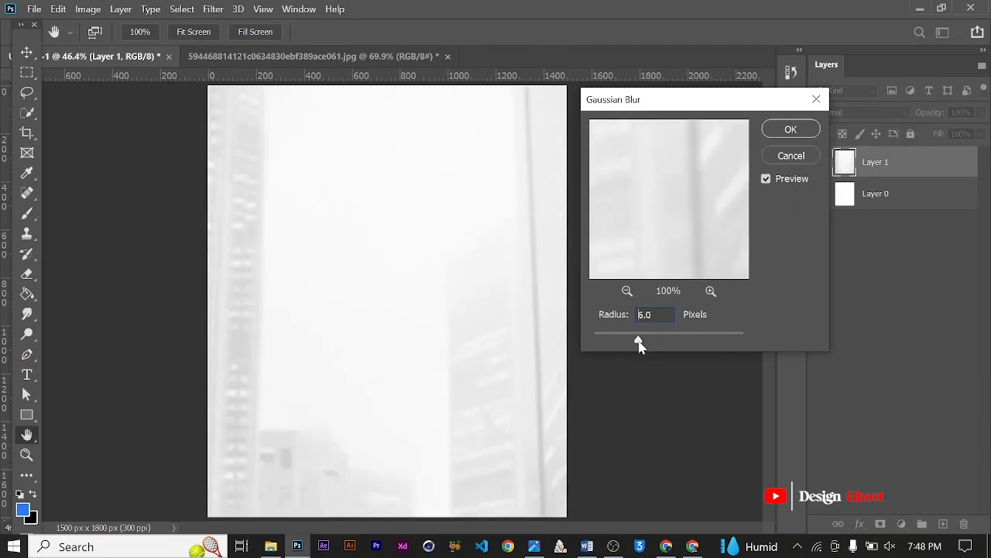
left_click_drag(646, 346, 649, 345)
key("Return")
scroll(504, 334, "down", 3)
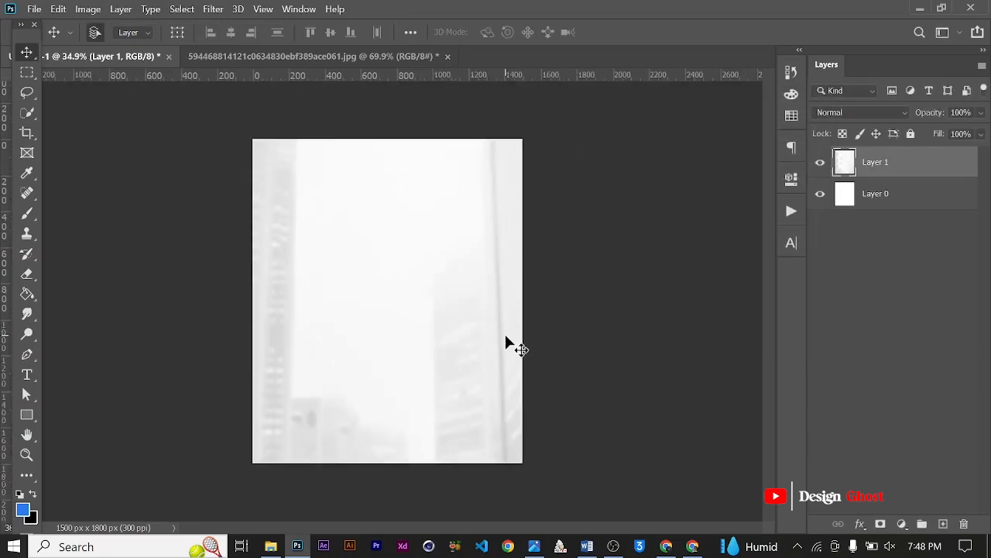
scroll(502, 336, "up", 4)
scroll(501, 339, "down", 1)
scroll(501, 339, "up", 4)
scroll(483, 339, "down", 2)
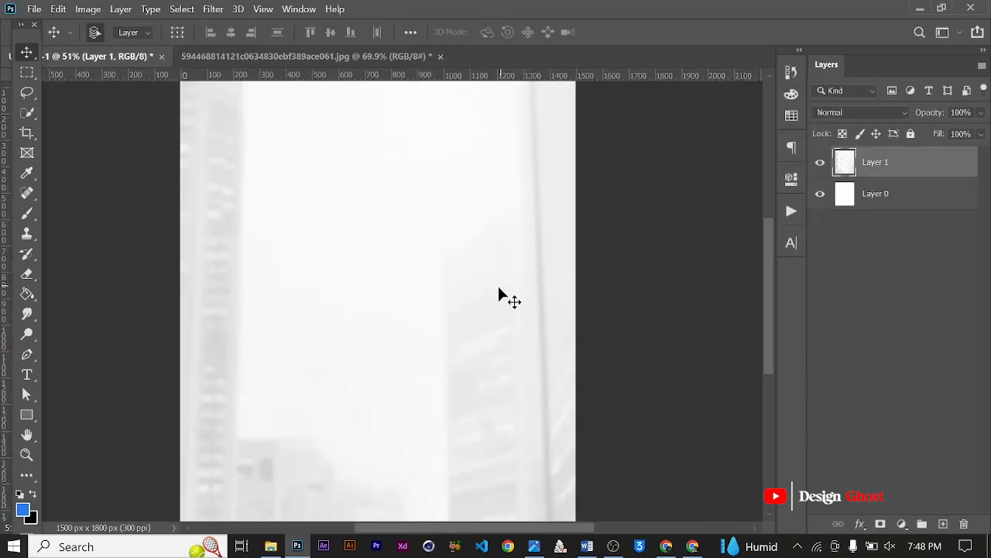
- Switch to Pinterest in Chrome and search for "a photoshoot of a pastor looking into the camera"
left_click(694, 546)
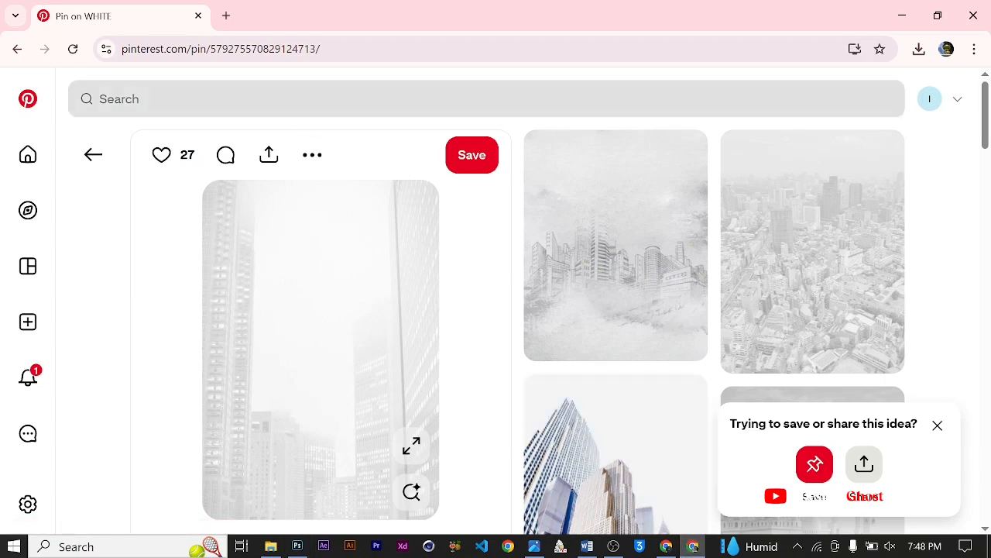
left_click(188, 105)
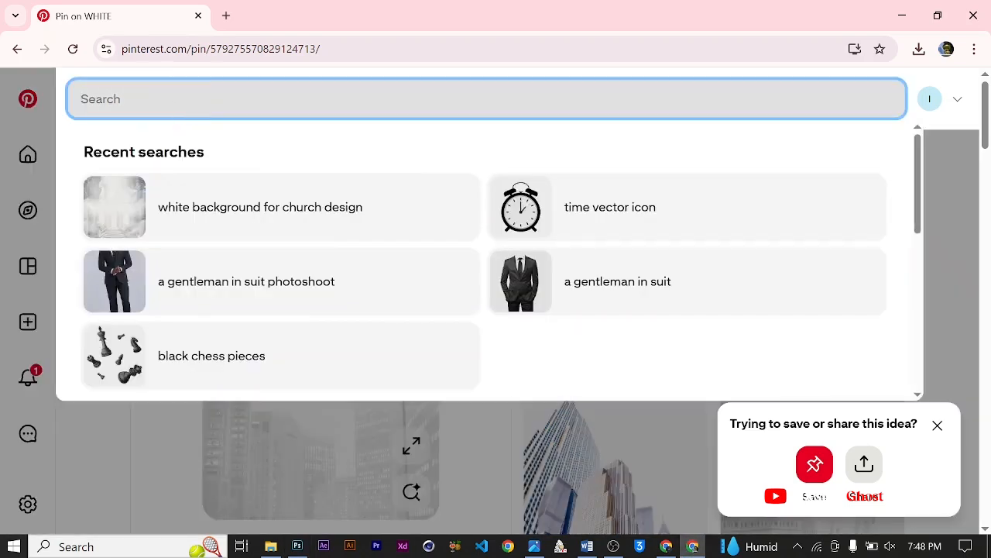
type("a phot")
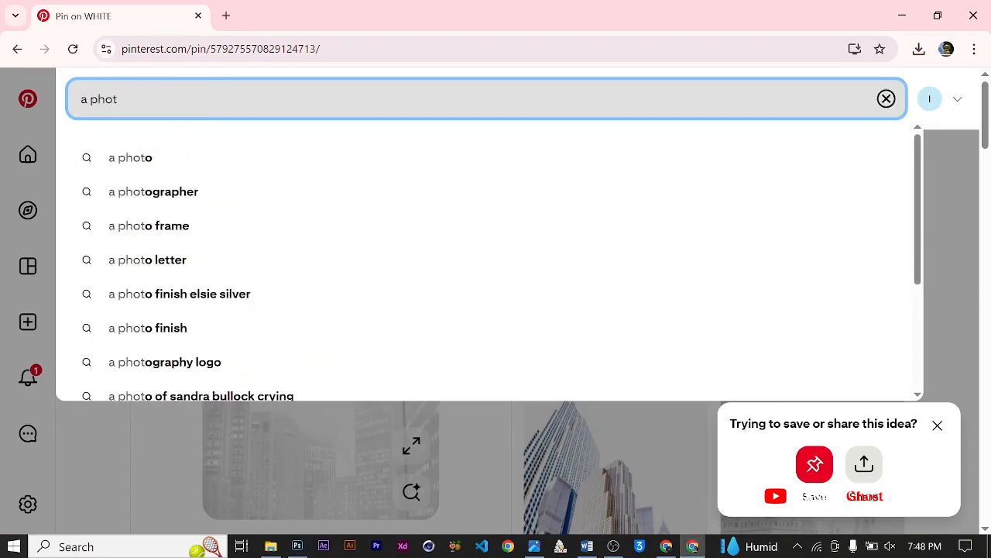
type("osh")
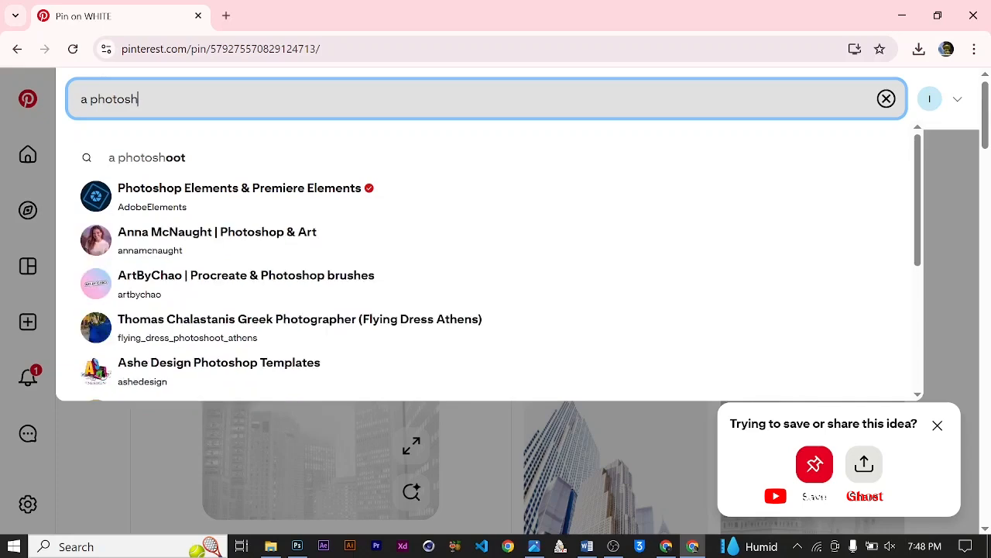
type("oot of a pastor looking into the camera")
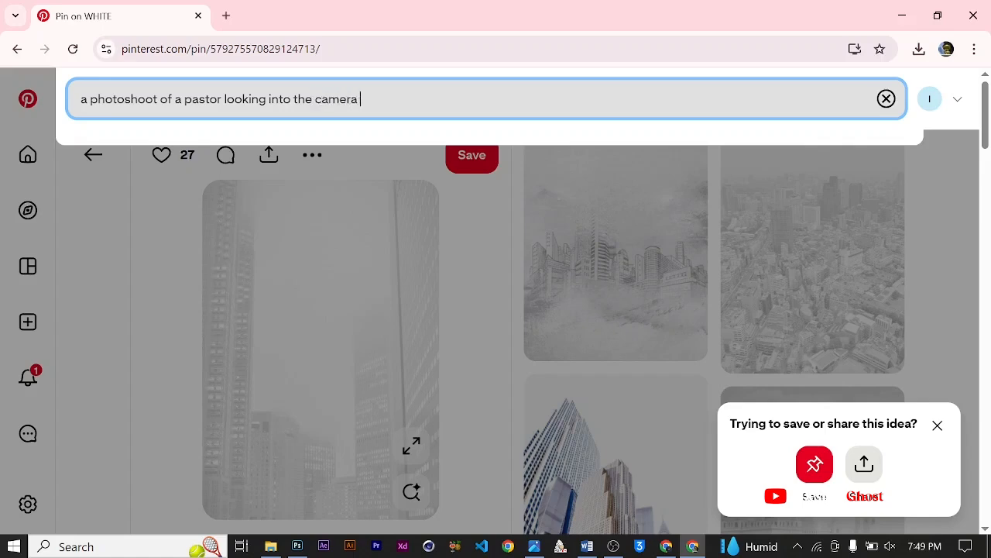
key("Return")
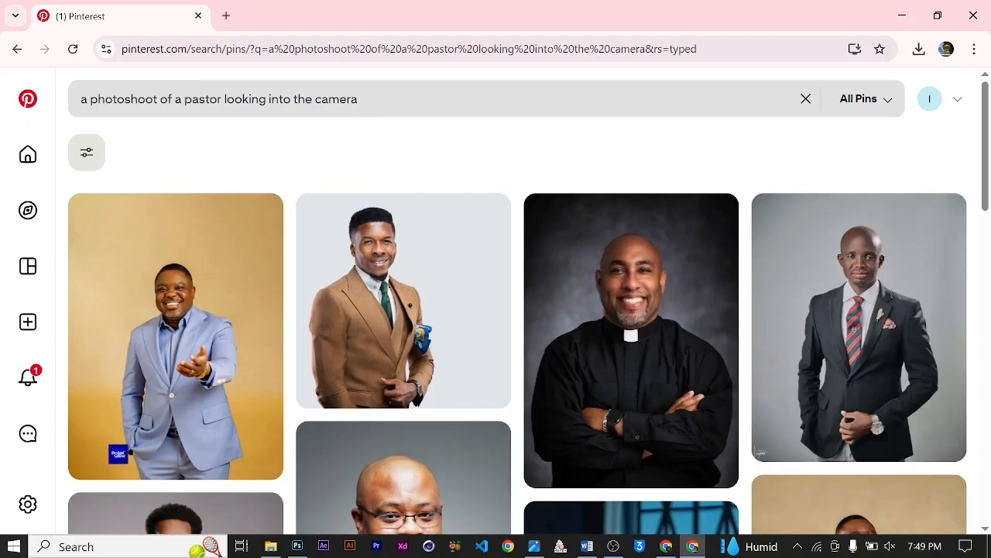
- Open the pin of the smiling man in a light blue suit and download its image
scroll(601, 231, "down", 1)
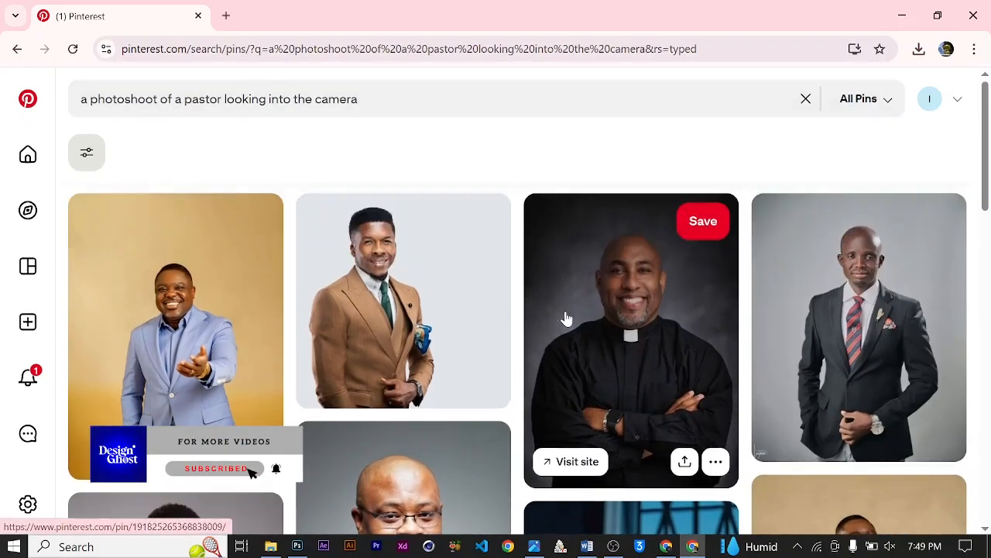
left_click(274, 467)
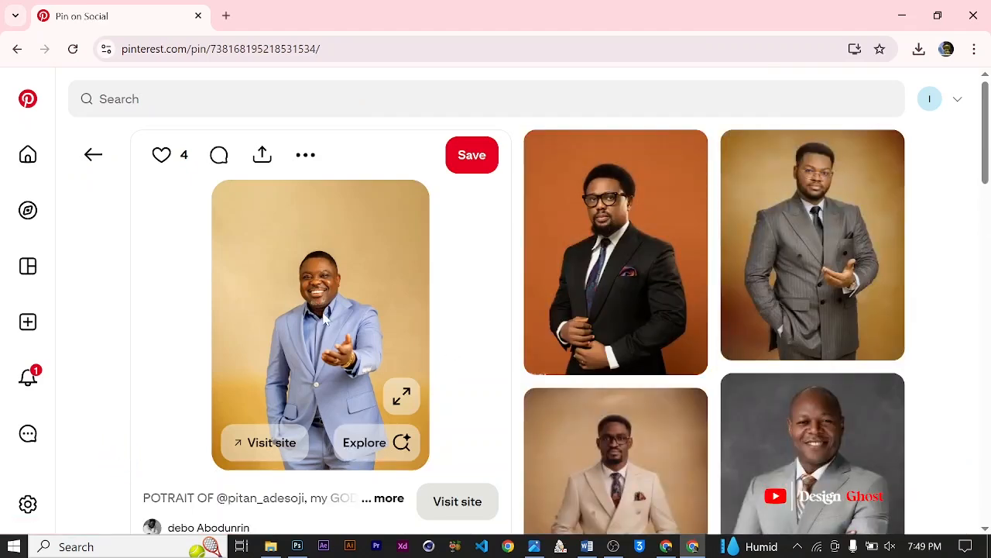
left_click(305, 153)
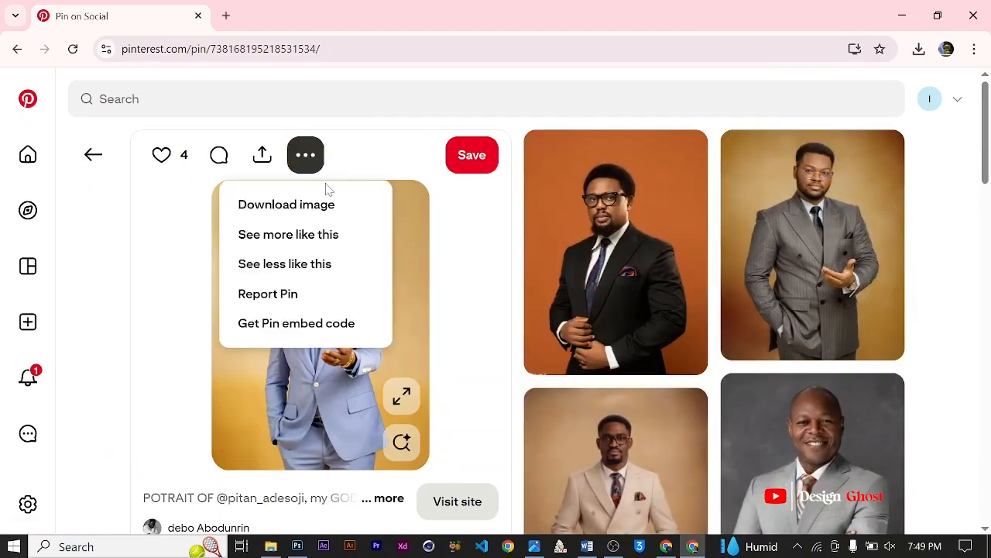
left_click(319, 205)
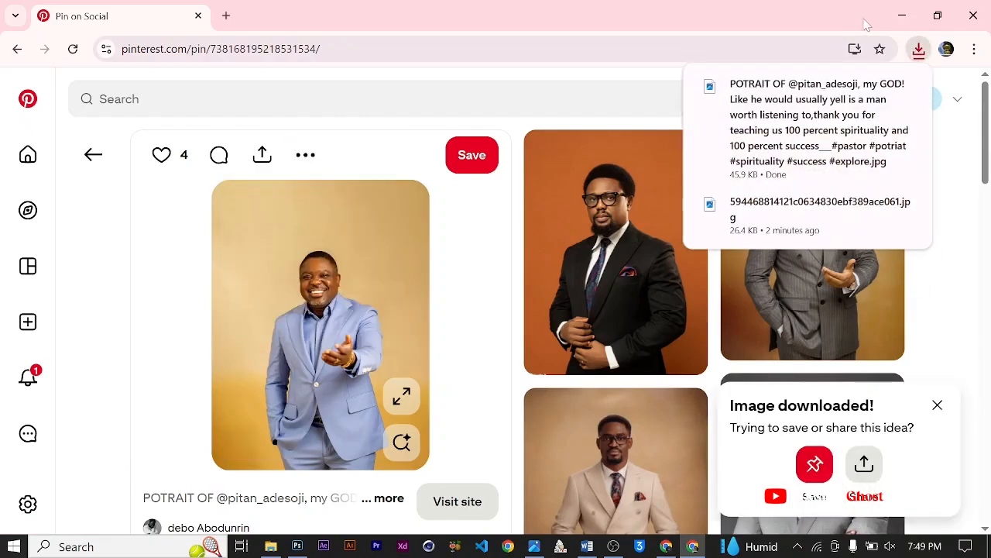
- Open the downloaded portrait of the man in the blue suit as a separate document in Photoshop
left_click(903, 15)
scroll(399, 287, "down", 1)
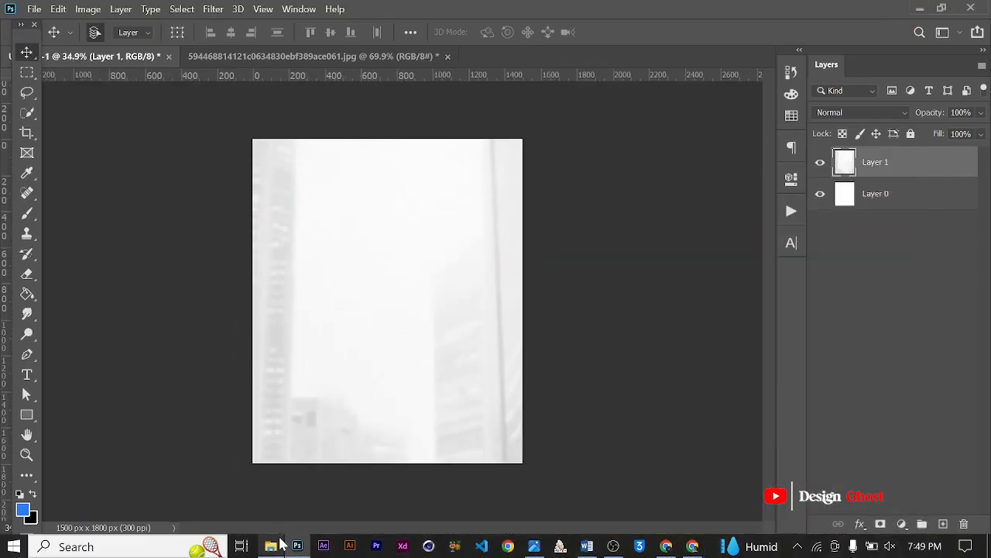
left_click(271, 546)
left_click_drag(324, 186, 487, 112)
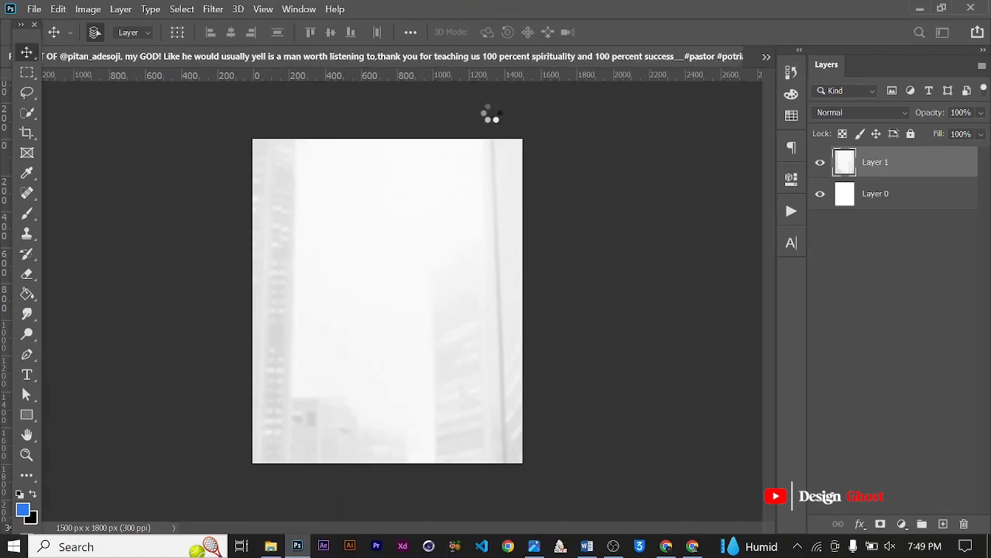
scroll(350, 138, "down", 7)
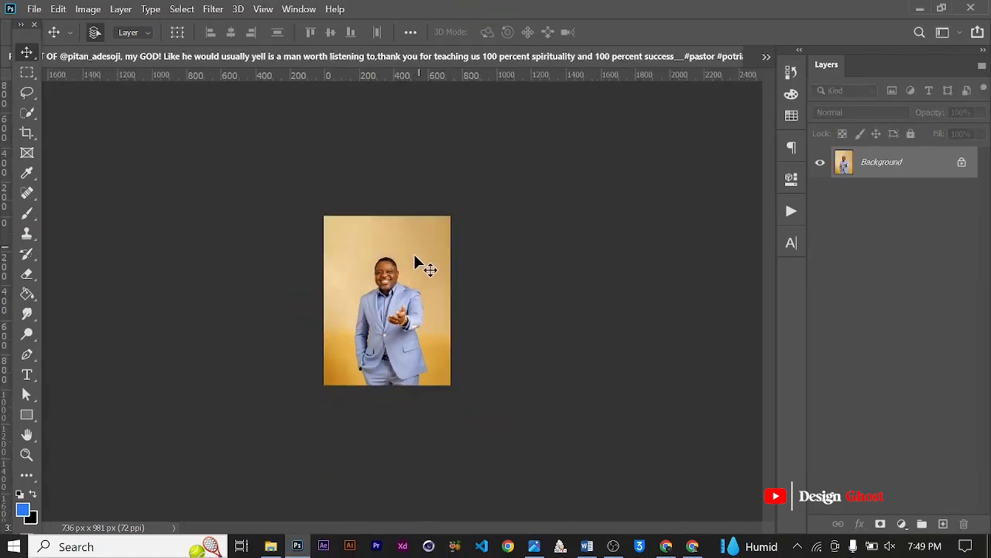
- Close the separate portrait document that carries the overlong downloaded file name
scroll(421, 248, "up", 9)
left_click_drag(711, 61, 614, 159)
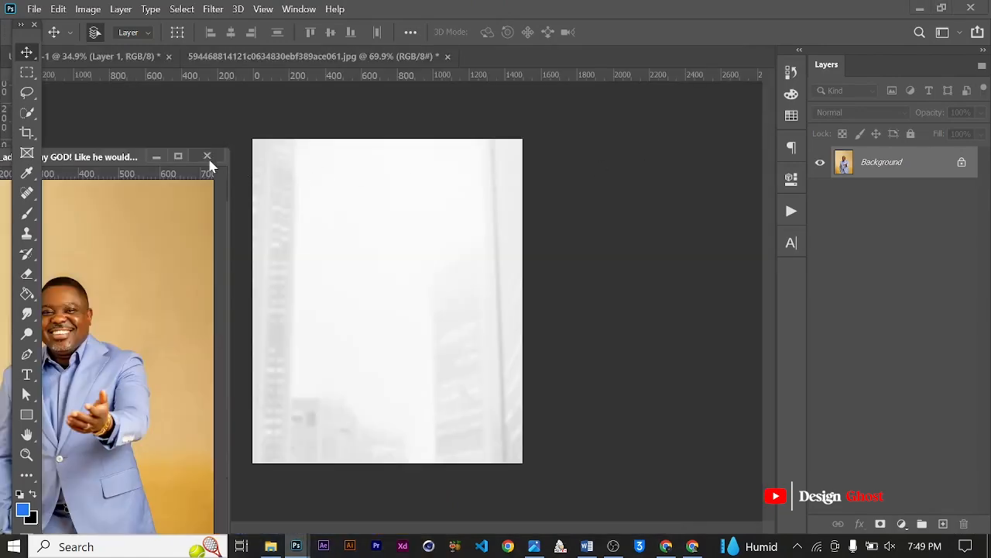
left_click(207, 156)
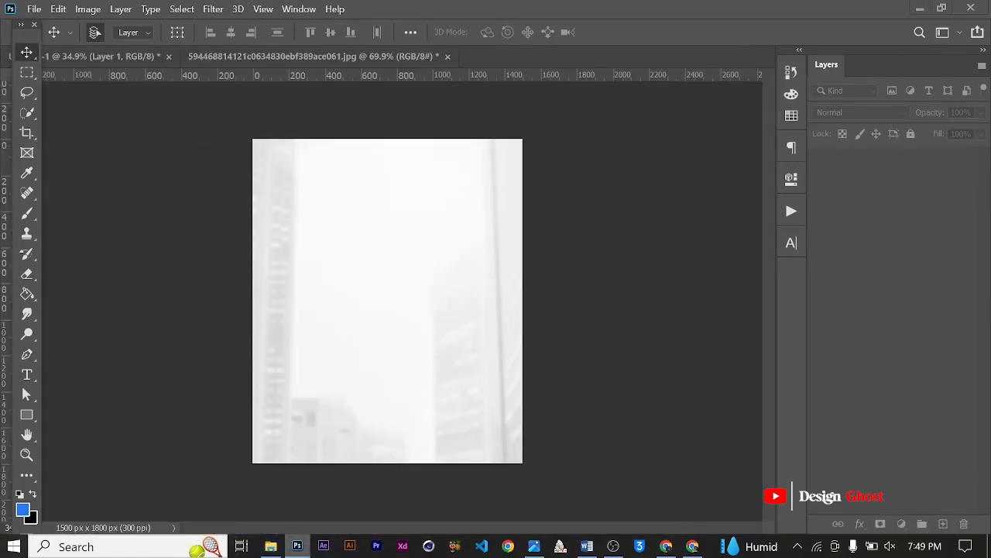
- Rename the downloaded portrait file in the Downloads folder as kki4 and open it as a separate Photoshop document
left_click(275, 546)
right_click(347, 219)
left_click(390, 500)
type("kk")
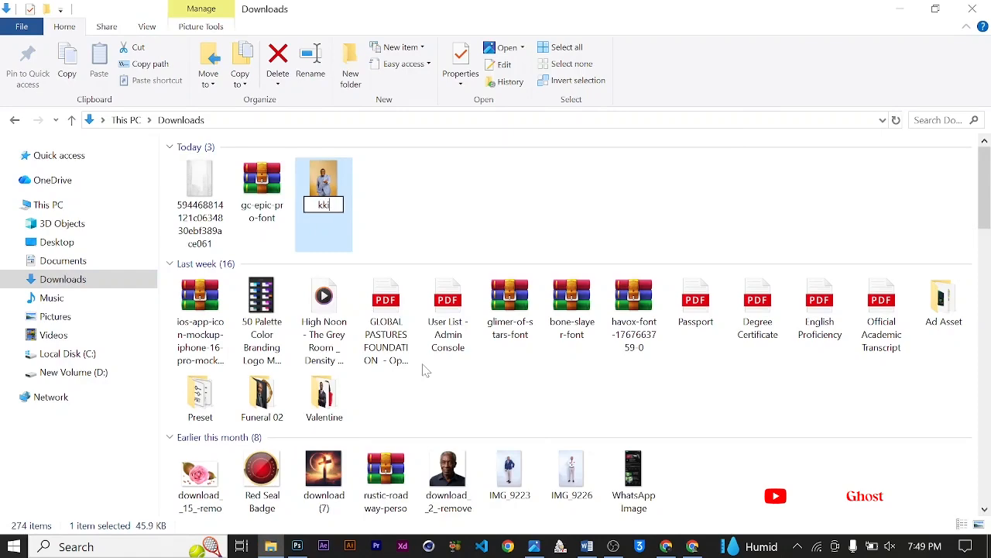
type("i4")
key("Return")
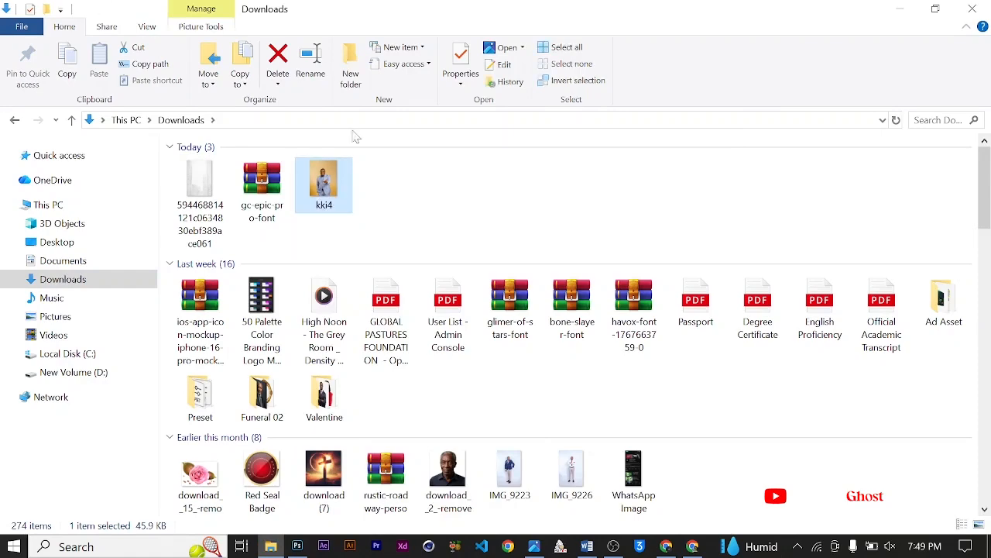
left_click_drag(343, 200, 364, 8)
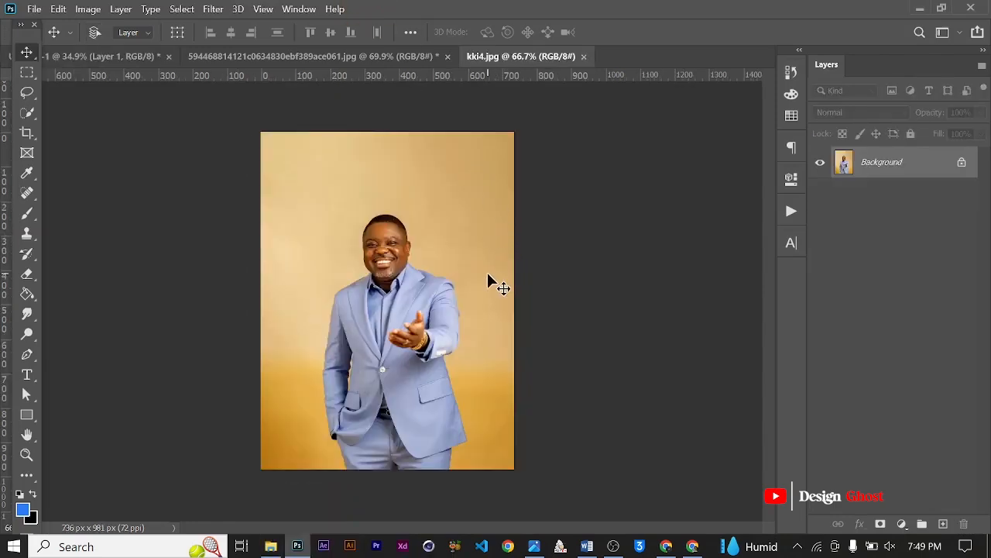
- Resample the kki4 portrait to a resolution of 250 pixels per inch
key("ctrl+alt+i")
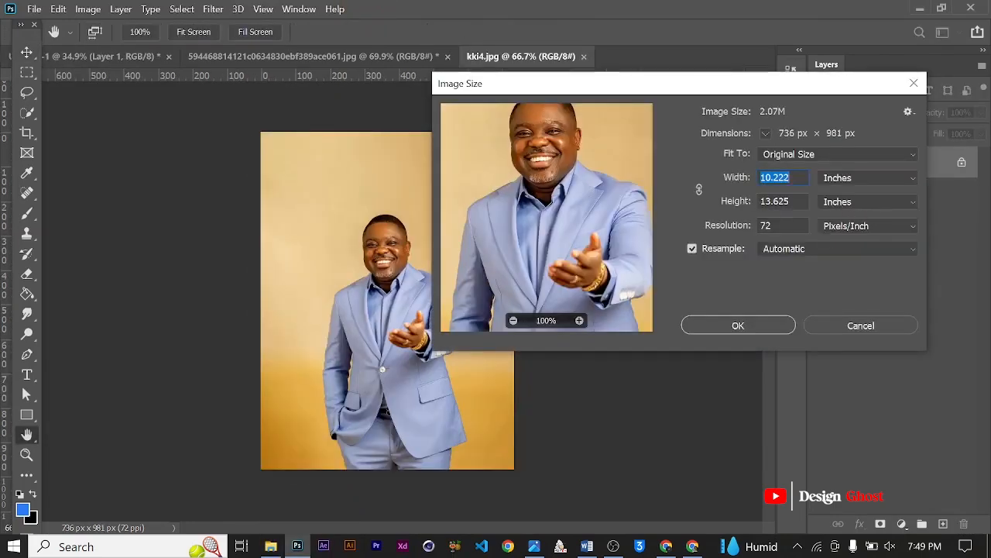
type("250")
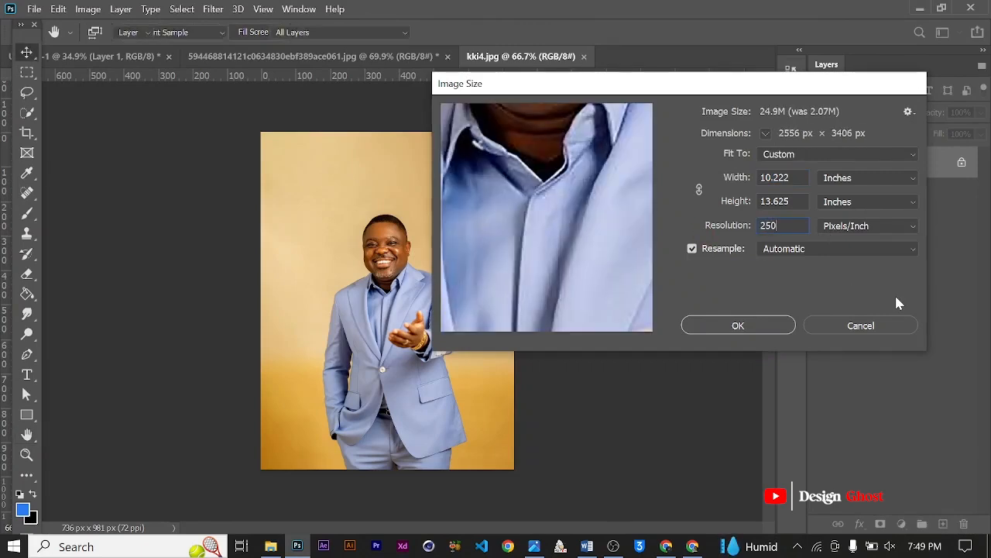
key("Return")
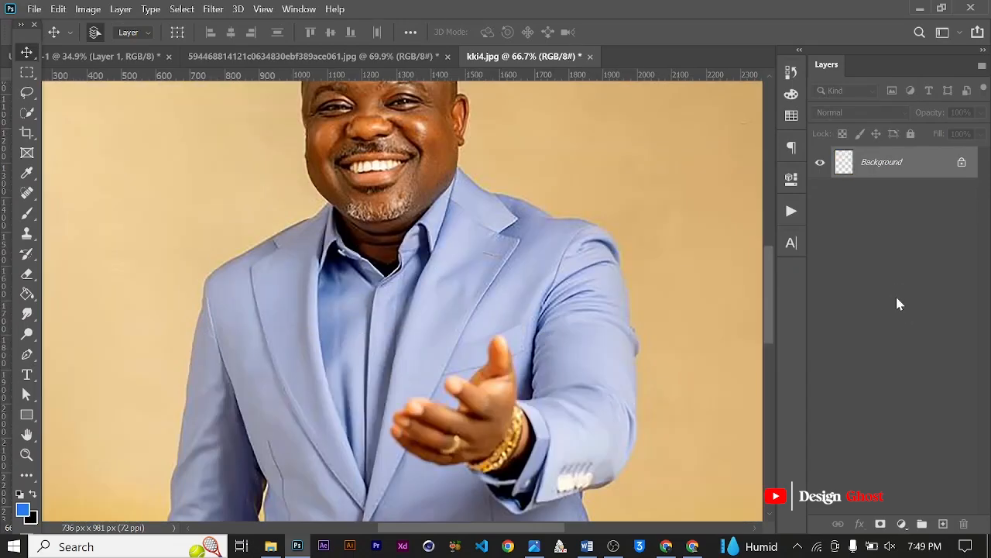
- Examine the enlarged portrait's image quality on the face and suit, both up close and as a whole
scroll(518, 322, "up", 6)
left_click_drag(336, 294, 635, 303)
left_click_drag(279, 325, 387, 289)
key("ctrl+0")
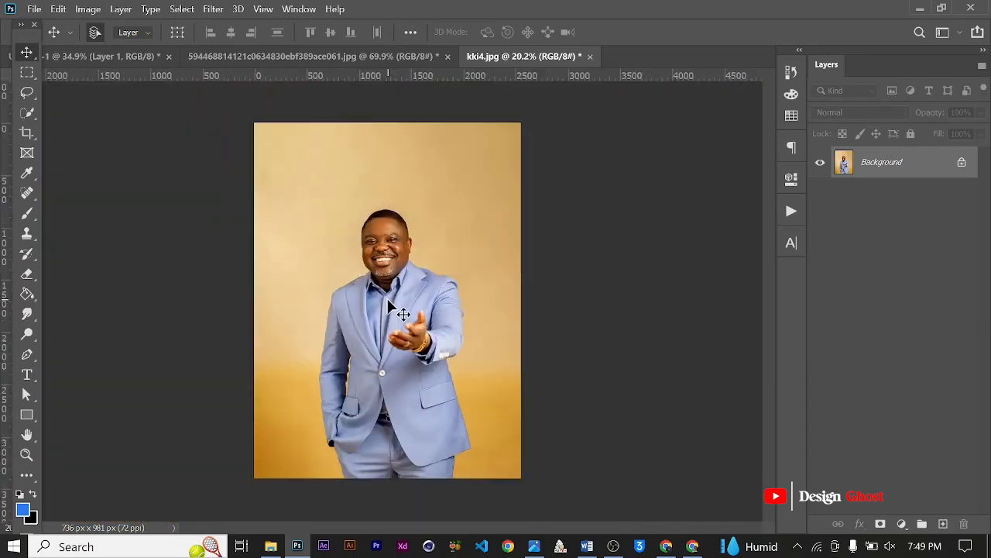
scroll(384, 234, "up", 5)
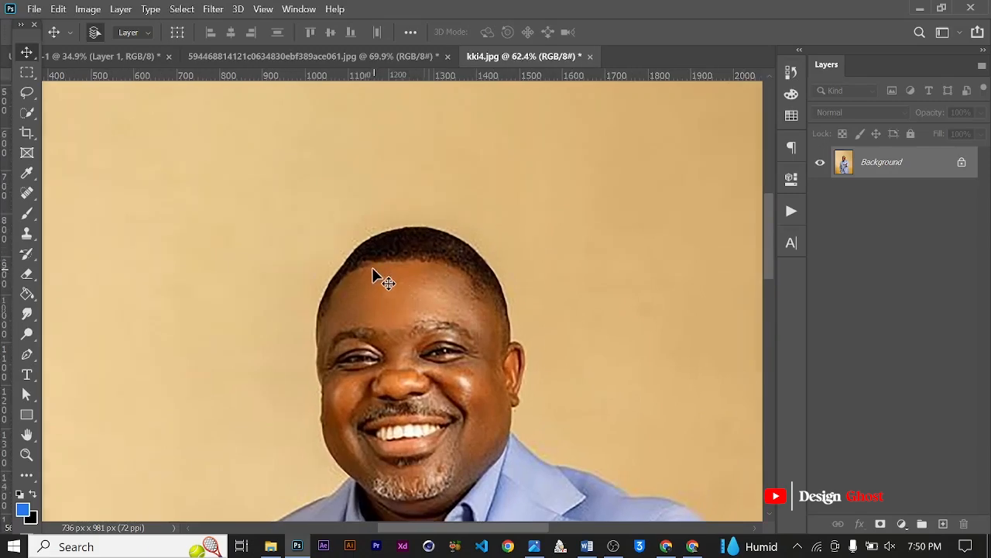
scroll(373, 267, "down", 5)
scroll(442, 288, "down", 4)
scroll(396, 341, "up", 2)
scroll(549, 387, "down", 2)
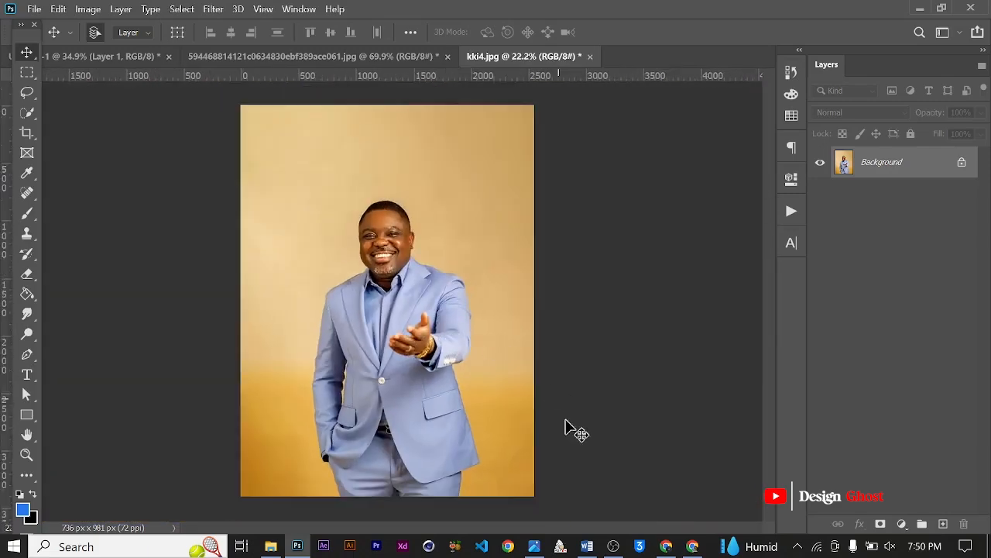
scroll(473, 427, "up", 2)
scroll(415, 325, "down", 2)
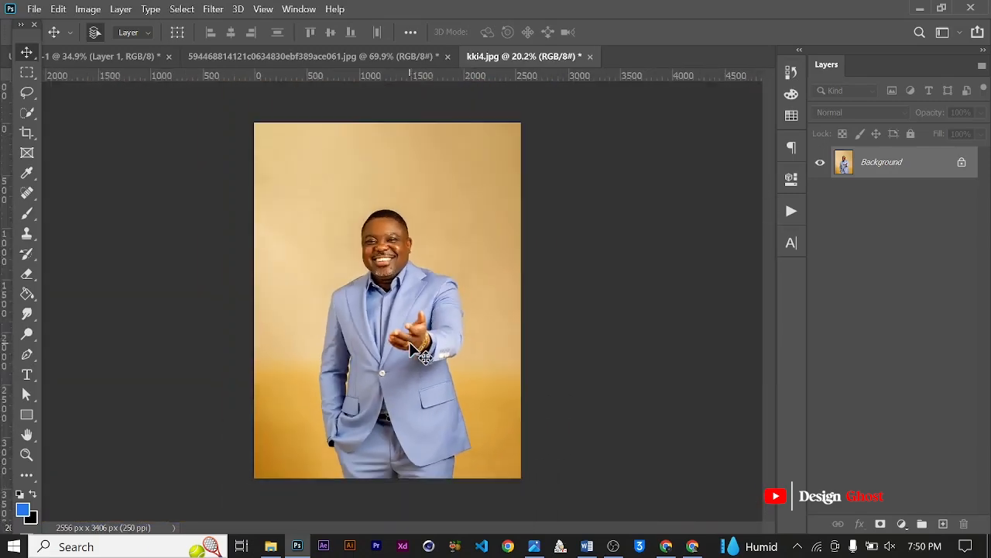
- Select the man with the Subject command and check the selection outline around his head, shoulders and sleeve
left_click(170, 9)
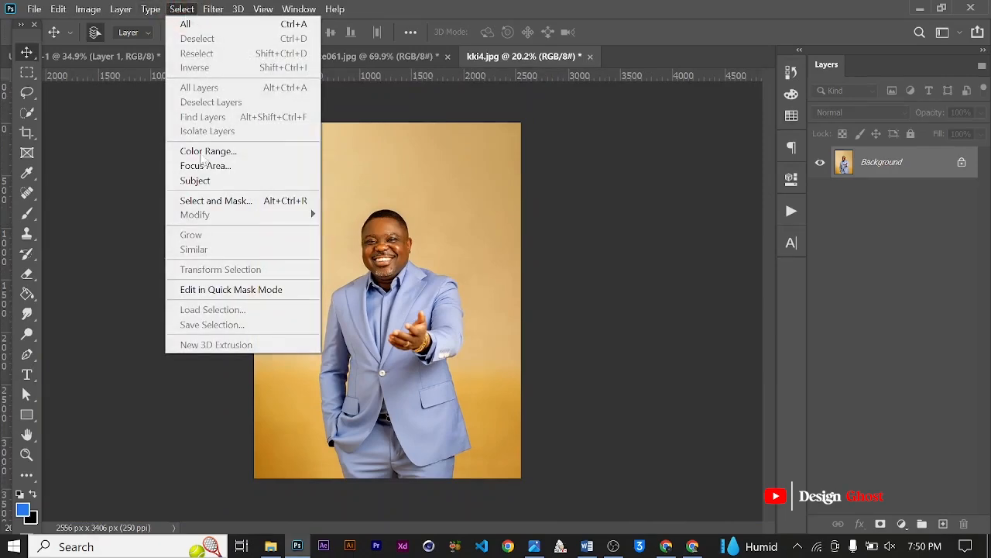
left_click(186, 180)
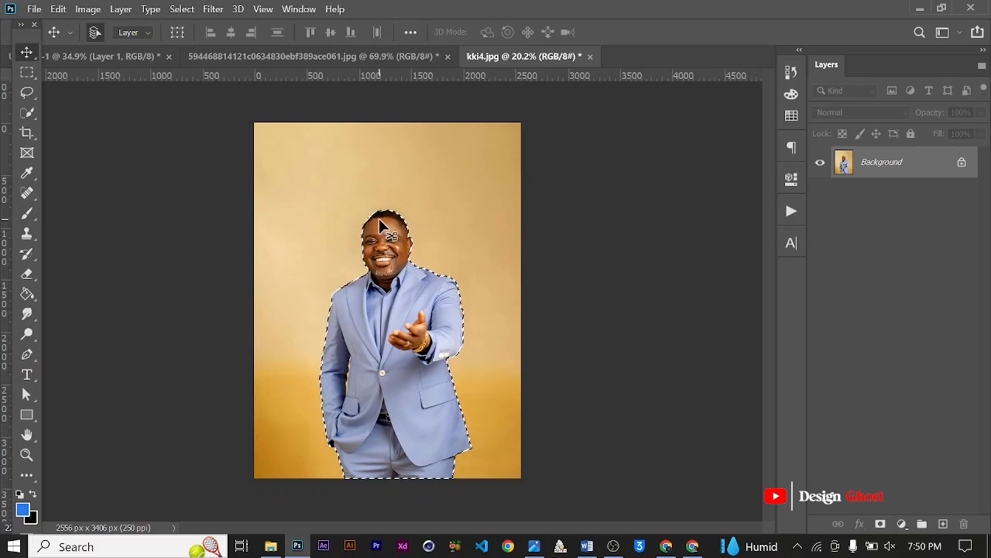
scroll(378, 218, "up", 6)
scroll(383, 221, "down", 6)
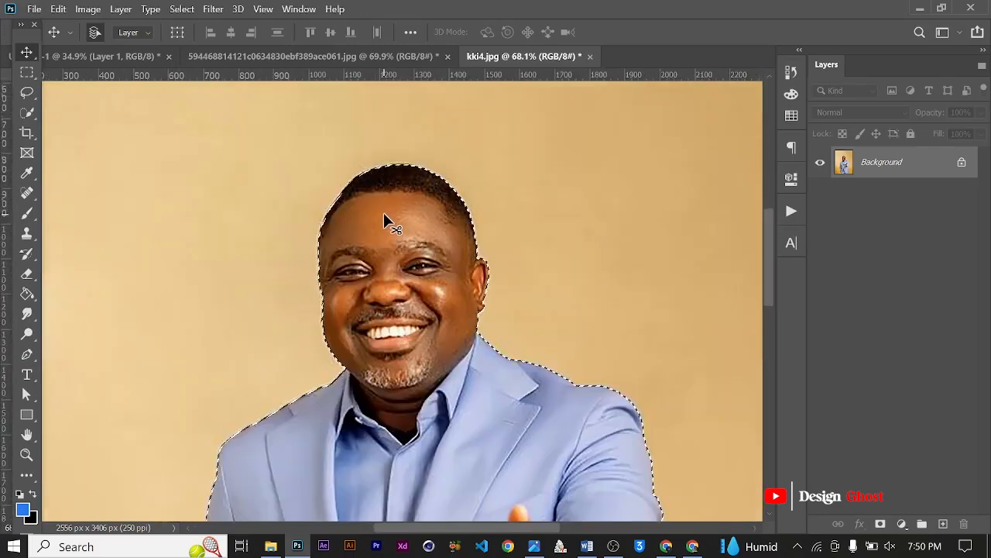
scroll(497, 475, "up", 3)
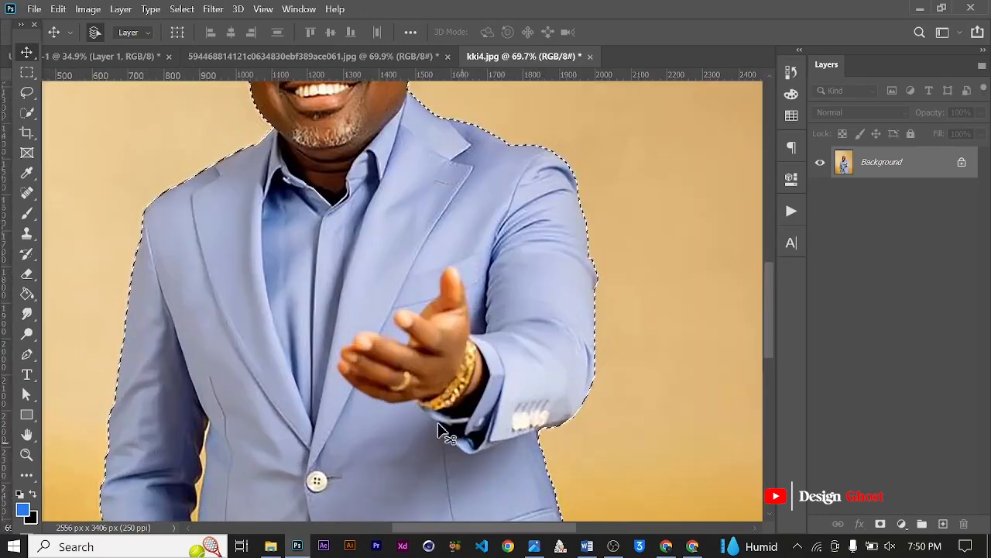
scroll(469, 448, "down", 4)
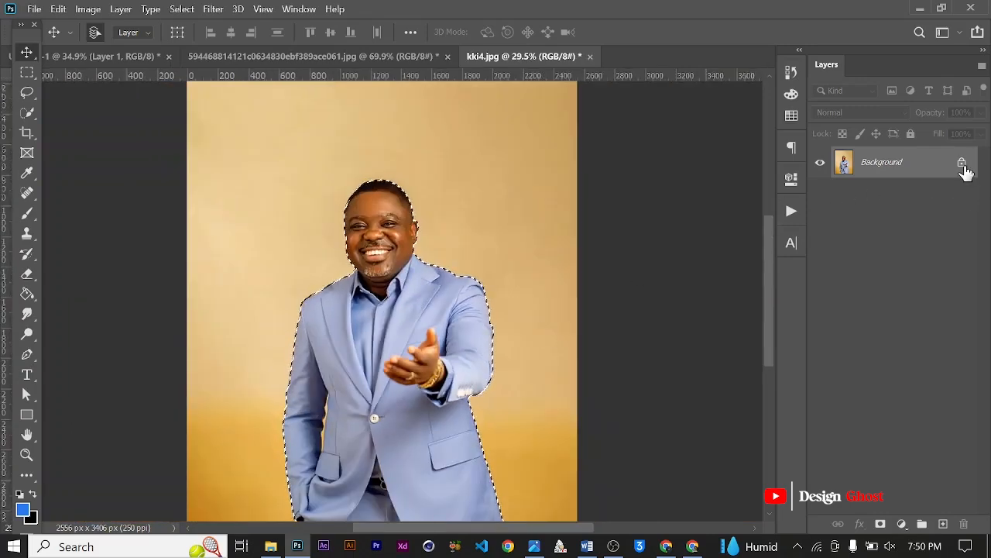
- Unlock the background layer, delete the yellow backdrop around the man by inverting the selection, and deselect
left_click(965, 171)
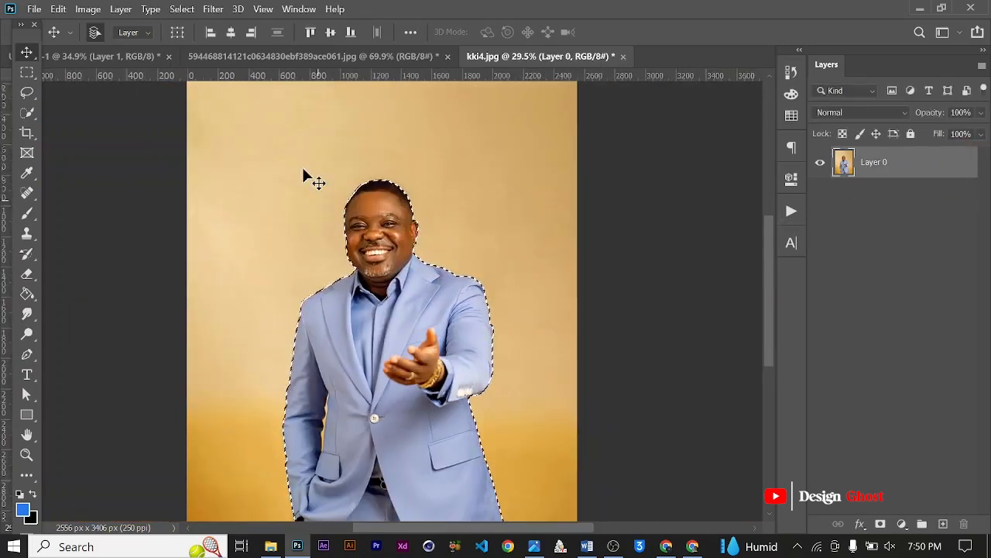
scroll(321, 206, "down", 1)
left_click(180, 8)
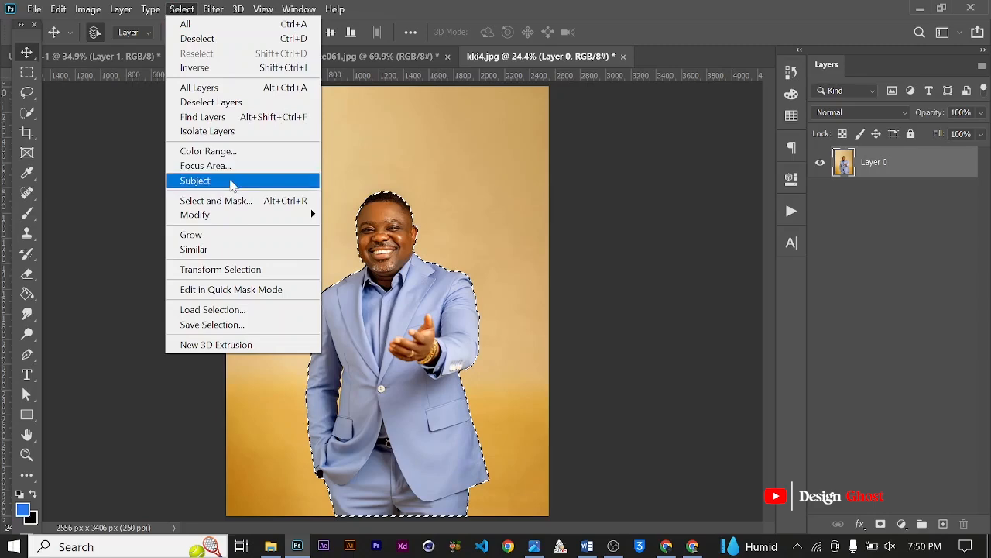
left_click(240, 68)
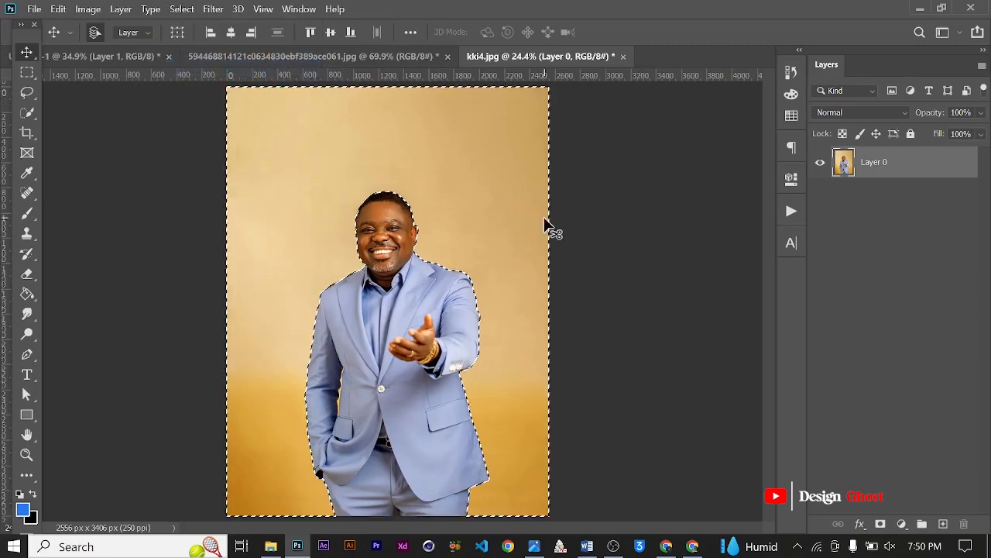
key("Delete")
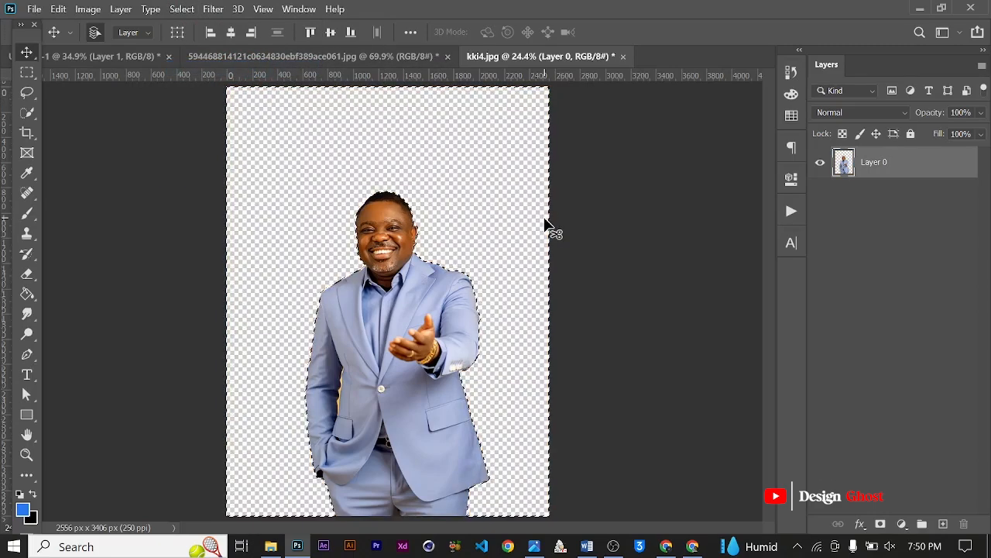
key("ctrl+d")
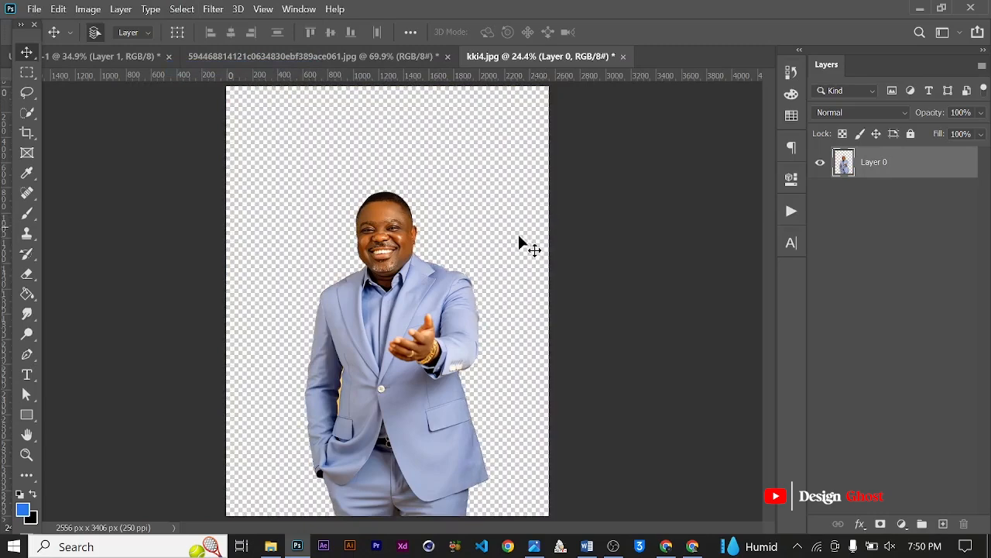
scroll(408, 286, "down", 2)
scroll(396, 310, "up", 2)
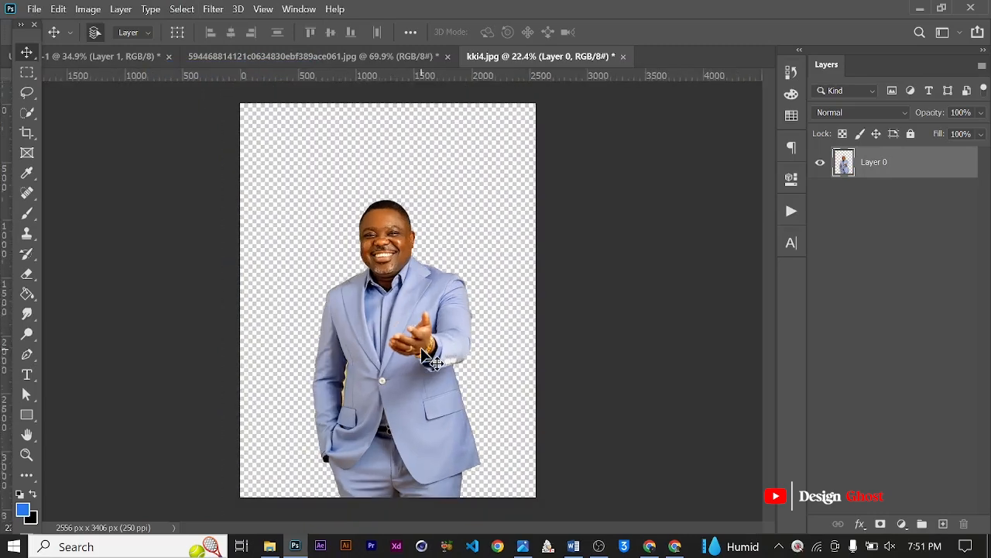
- Bring the cut-out man into the flyer document as a new layer above the blurred skyscraper background
scroll(419, 341, "down", 3)
left_click_drag(418, 360, 387, 388)
scroll(368, 362, "down", 5)
- Free-transform the cut-out man, scaling and placing him on the left half of the flyer with his legs at the bottom edge
key("ctrl+t")
left_click_drag(447, 169, 360, 285)
mouse_move(340, 355)
left_mouse_down()
mouse_move(358, 295)
mouse_move(365, 297)
left_mouse_up()
scroll(365, 296, "up", 5)
left_click_drag(423, 211, 436, 190)
scroll(390, 341, "down", 3)
left_click_drag(390, 341, 388, 357)
scroll(400, 274, "up", 1)
left_click_drag(426, 225, 411, 245)
scroll(387, 302, "down", 2)
left_click_drag(364, 392, 362, 387)
scroll(382, 270, "up", 1)
left_click_drag(410, 247, 407, 252)
left_click_drag(360, 308, 365, 307)
key("Return")
- Examine the placed cut-out for leftover backdrop, especially the gap between the pocketed arm's sleeve and the jacket
key("ctrl+0")
scroll(395, 345, "up", 3)
key("space")
left_click_drag(378, 351, 418, 225)
scroll(419, 225, "down", 2)
left_click_drag(388, 268, 365, 261)
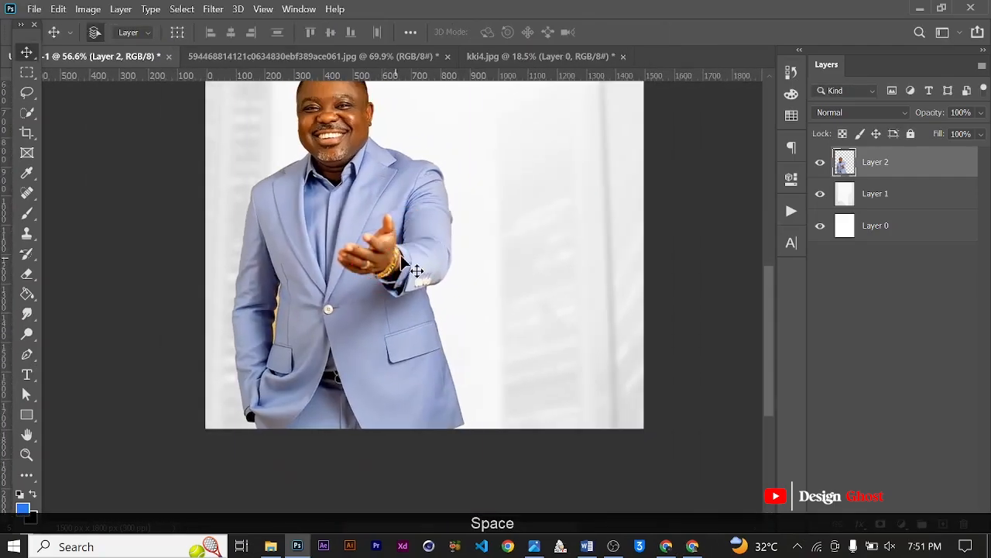
key("ctrl+0")
scroll(341, 449, "up", 8)
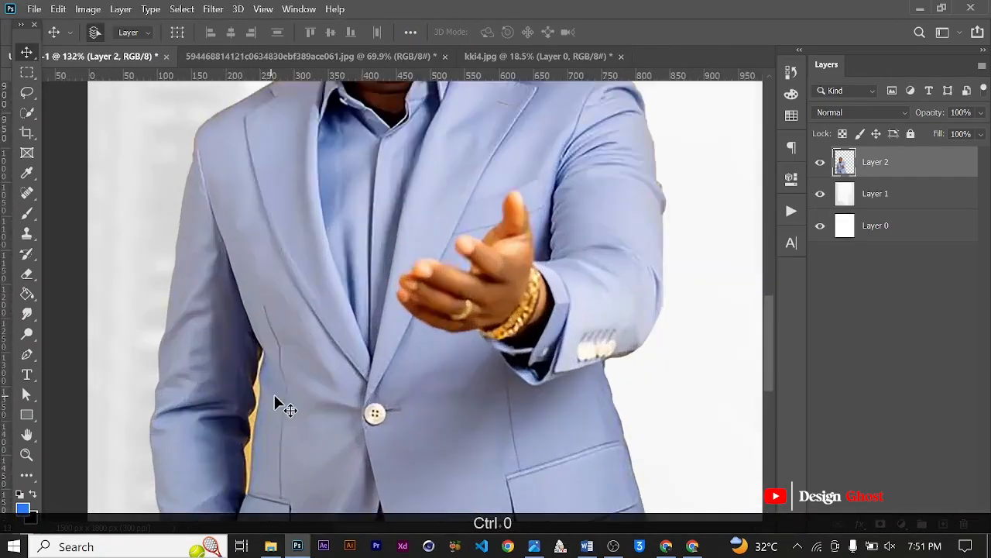
key("space")
left_click_drag(237, 425, 299, 276)
scroll(302, 284, "up", 3)
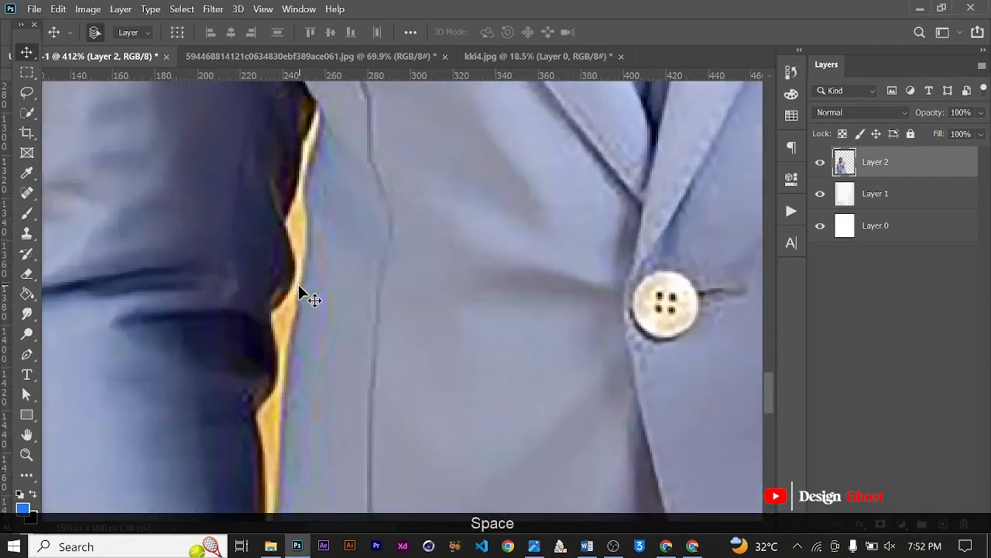
- Try to erase the yellow backdrop remnant between the sleeve and jacket with the Magic Eraser, and undo the erasure
right_click(26, 277)
left_click(74, 302)
left_click(299, 206)
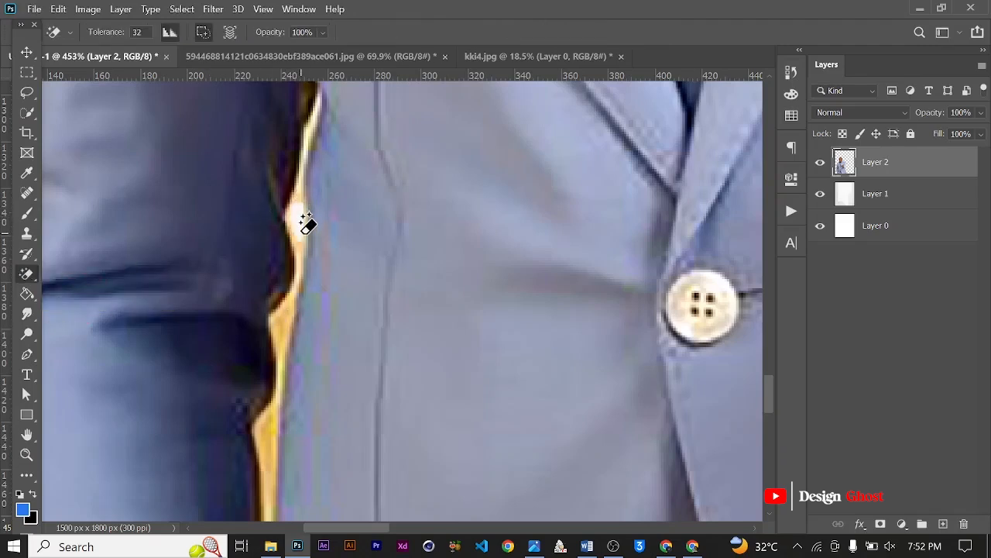
key("ctrl+z")
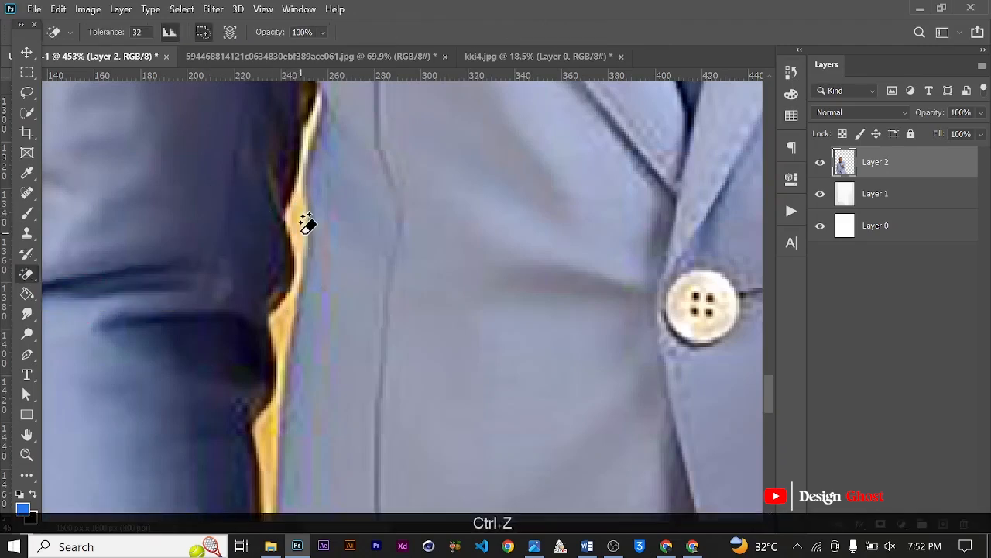
left_click(25, 275)
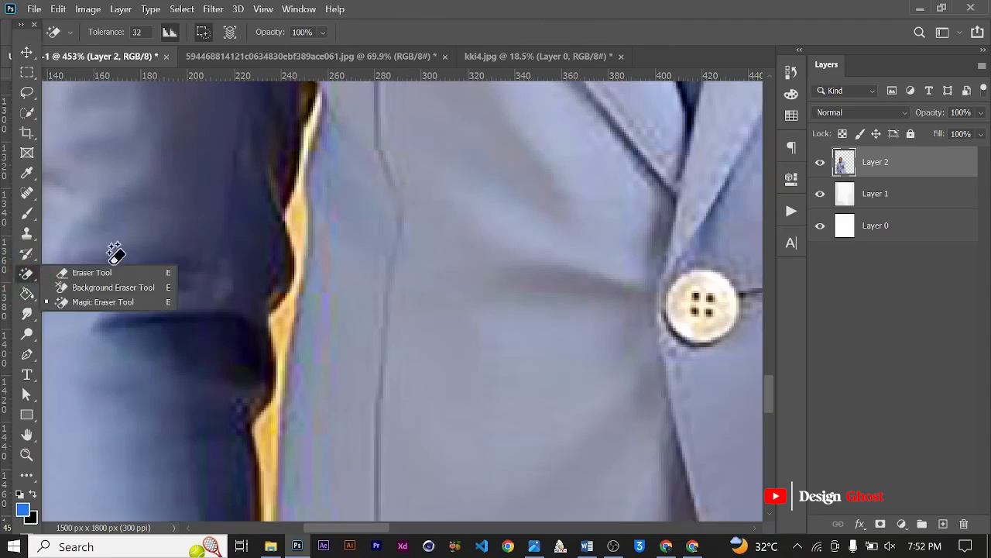
- Start a Pen tool path around the yellow remnant, tracing from the pocket flap corner up the sleeve's inner edge to the first fold
left_click(29, 355)
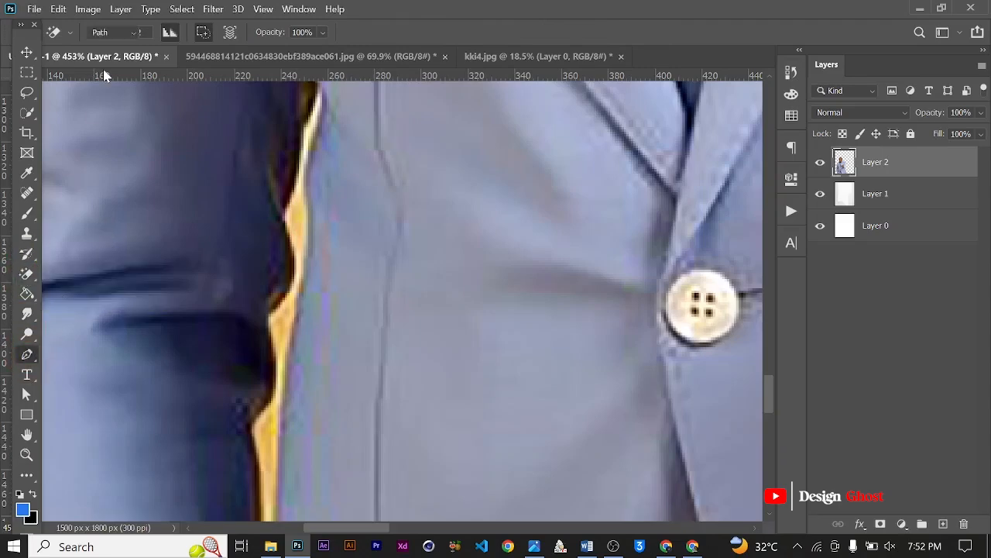
scroll(221, 257, "down", 4)
scroll(218, 451, "up", 4)
scroll(261, 433, "up", 4)
left_click_drag(270, 419, 264, 274)
scroll(233, 331, "up", 3)
left_click(252, 340)
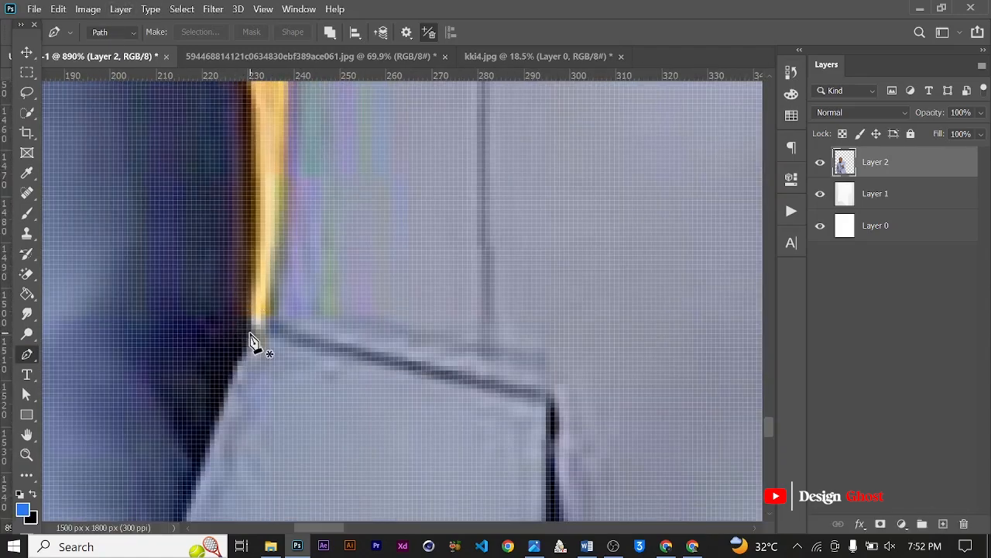
scroll(263, 256, "down", 3)
left_click_drag(265, 228, 251, 179)
scroll(267, 268, "up", 2)
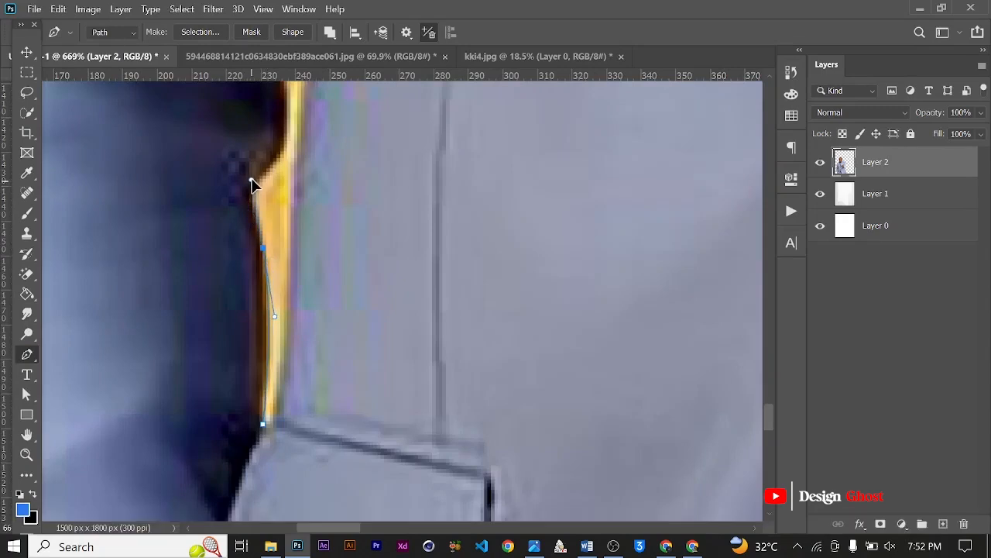
left_click(263, 249, "alt")
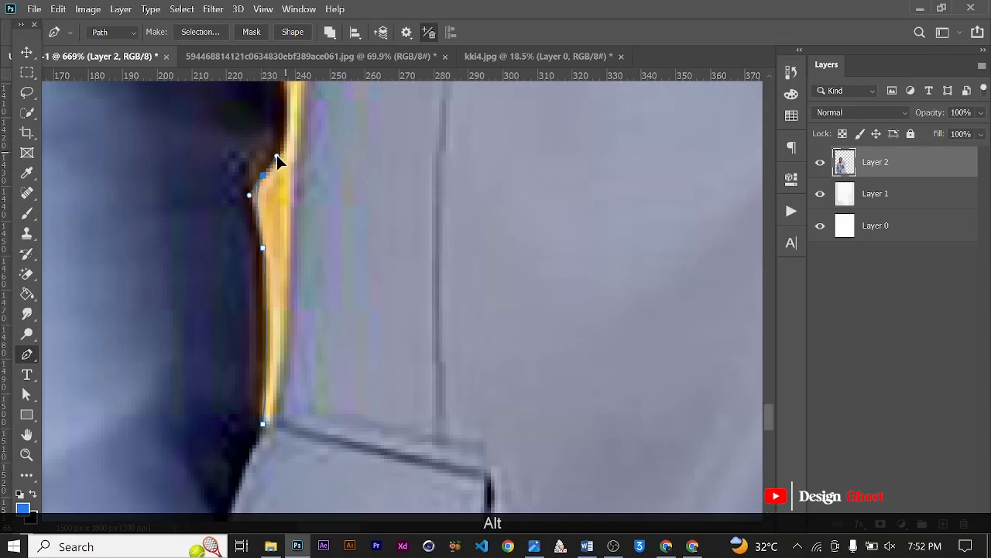
left_click(265, 174, "alt")
- Continue the Pen path up the sleeve's inner edge, curving it around the upper folds beside the yellow remnant
scroll(265, 175, "down", 2)
left_click_drag(313, 221, 318, 311)
scroll(281, 220, "up", 1)
left_click_drag(279, 199, 268, 144)
left_click(281, 211, "alt")
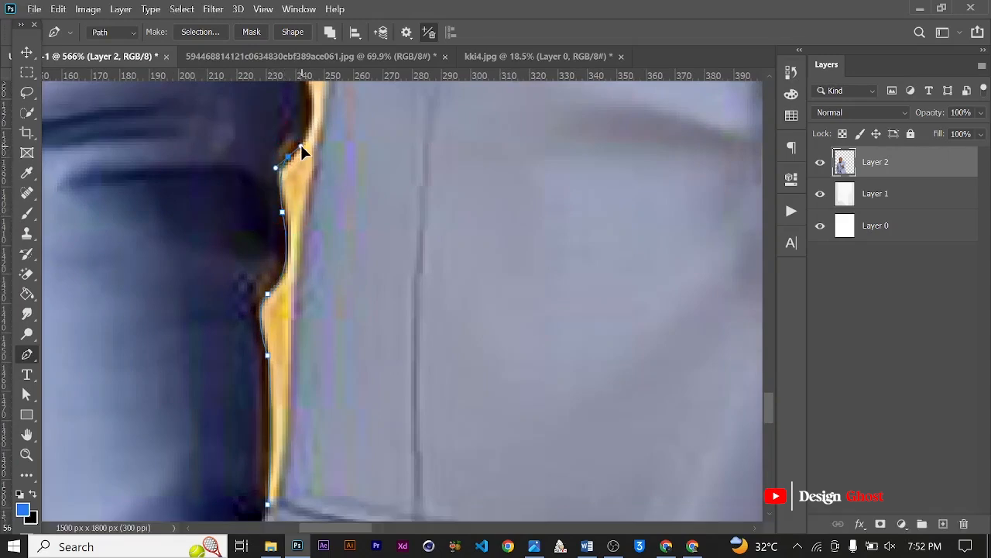
left_click(287, 158, "alt")
left_click_drag(299, 208, 299, 331)
scroll(302, 239, "up", 1)
left_click_drag(305, 186, 283, 126)
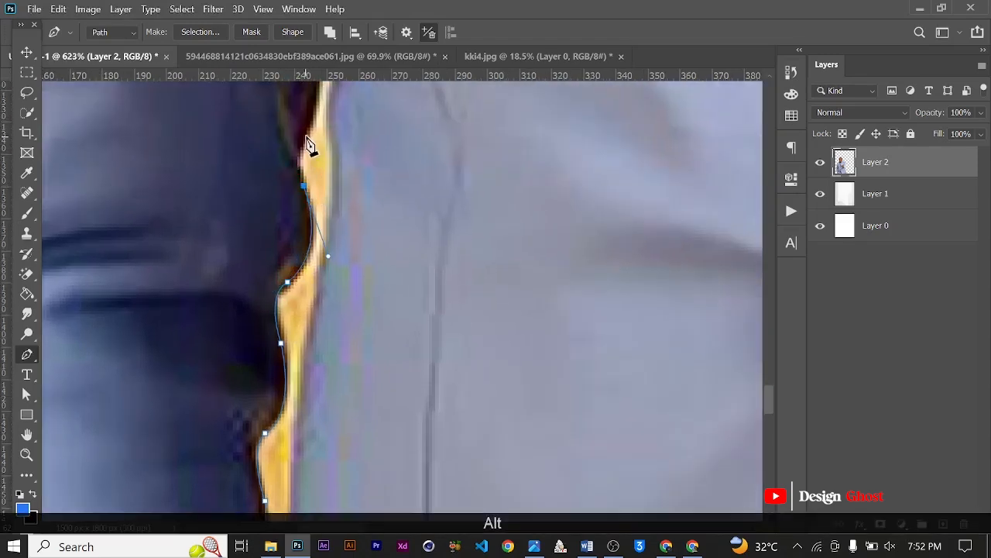
left_click_drag(310, 124, 326, 282)
left_click(307, 135, "alt")
- Extend the Pen path along the sleeve edge to the upper tip of the yellow gap, ending in a corner anchor
scroll(307, 136, "down", 3)
scroll(331, 205, "up", 2)
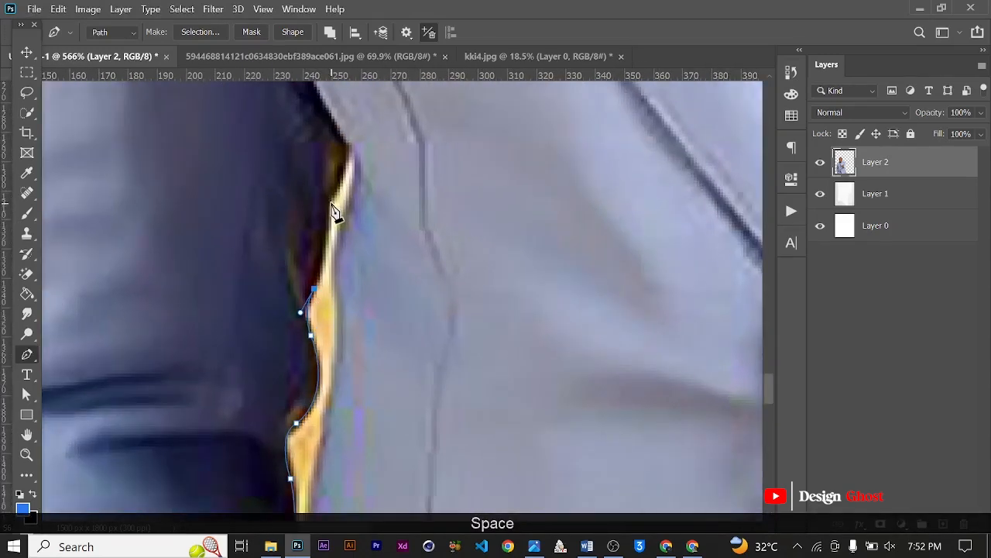
left_click(334, 172)
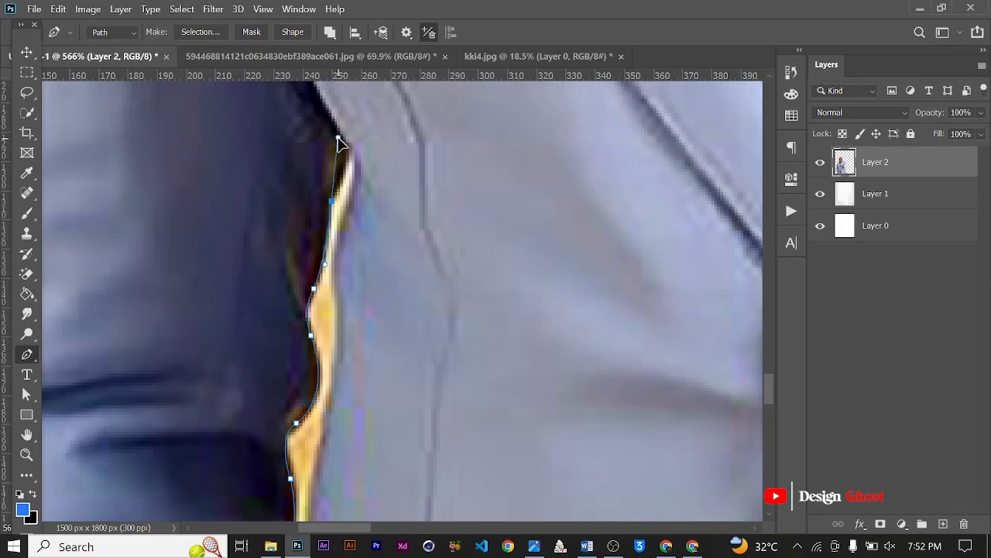
left_click(331, 202, "alt")
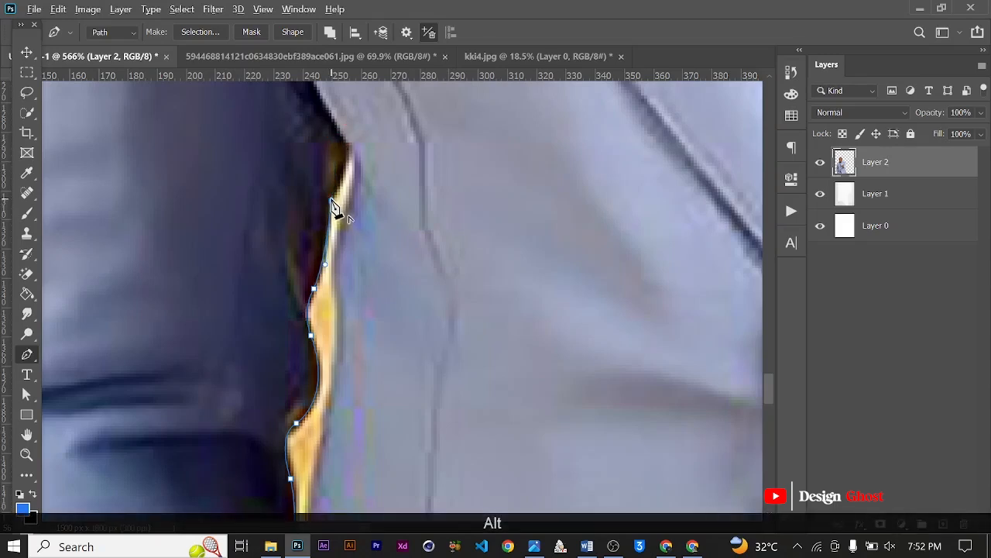
left_click(349, 145)
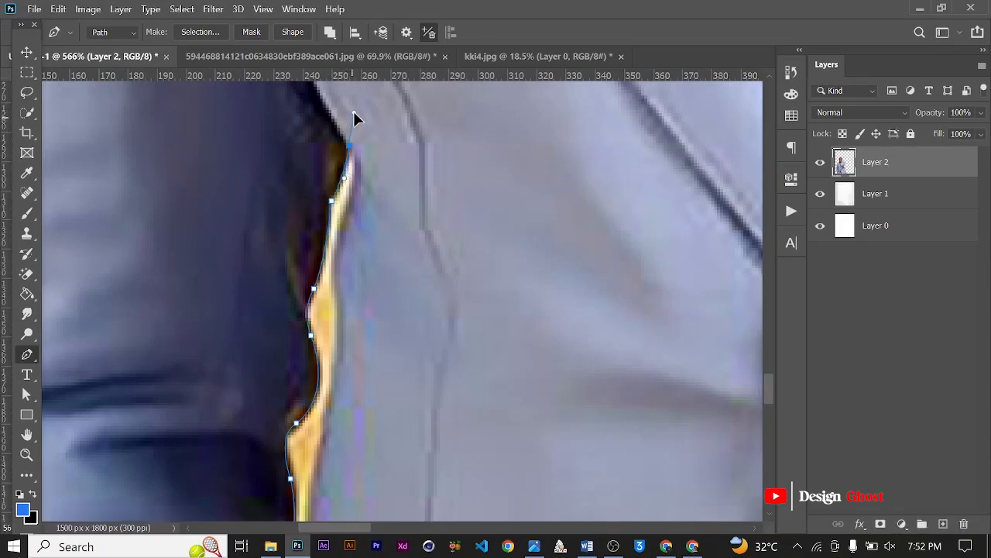
key("alt")
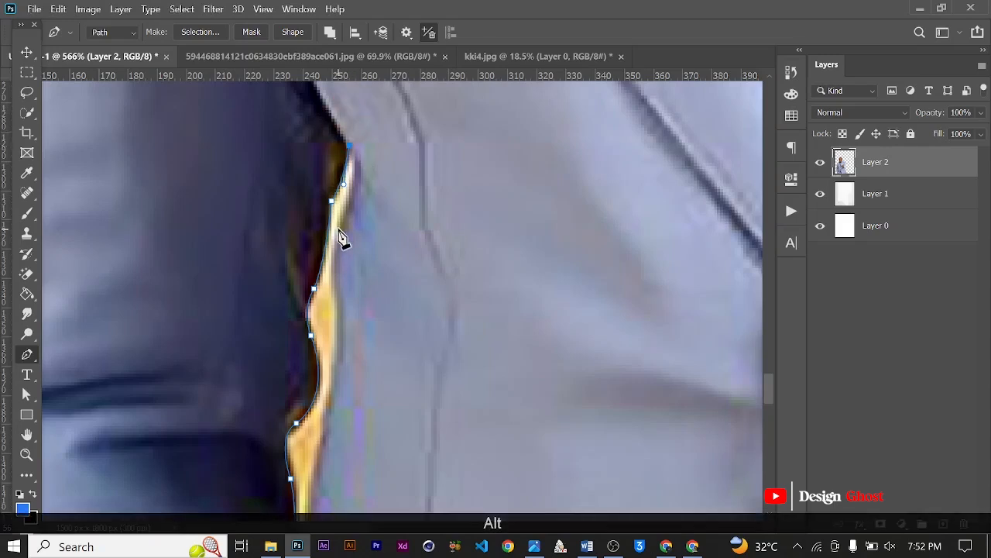
- Trace the Pen path from the gap's upper tip down the jacket side of the yellow remnant to about mid-gap
left_click_drag(331, 247, 322, 266)
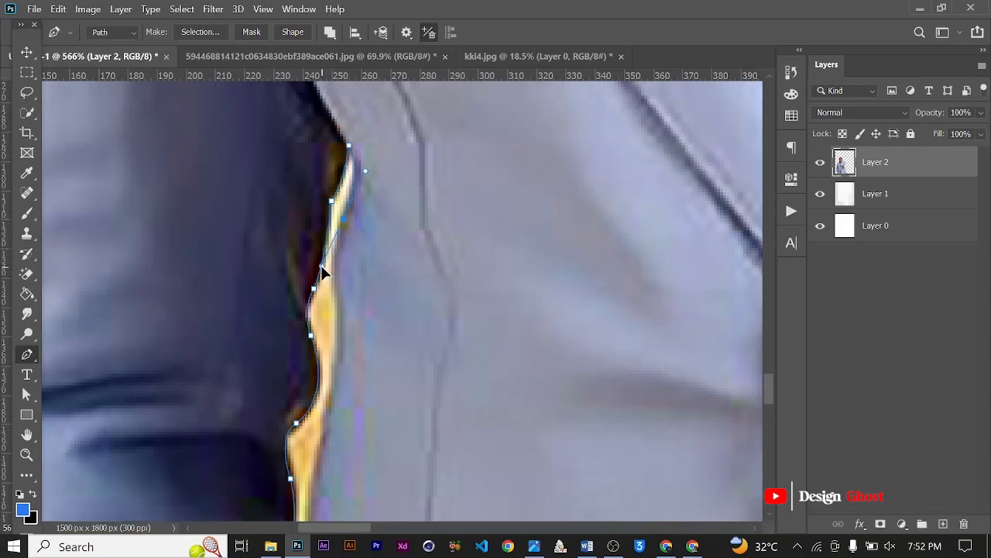
left_click(345, 221, "alt")
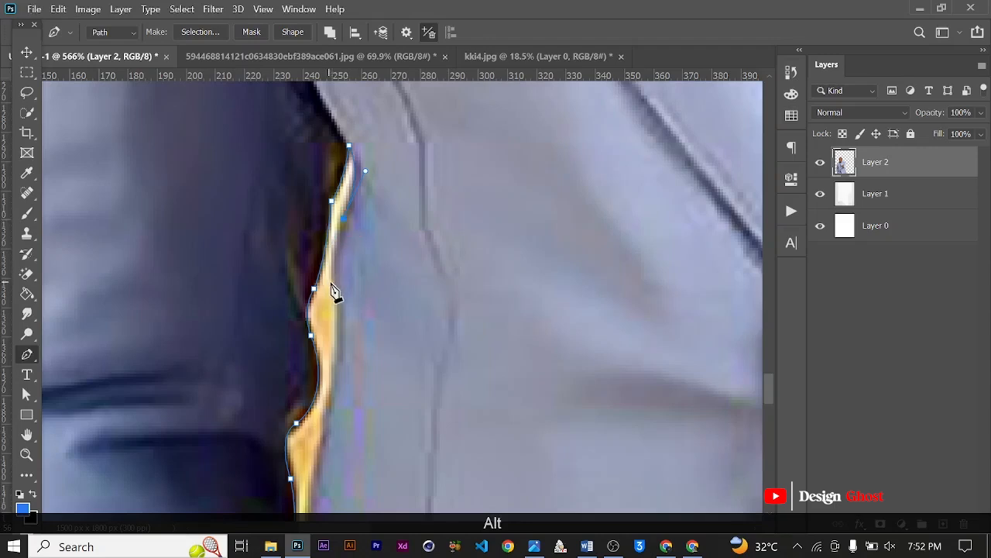
left_click_drag(346, 306, 418, 144)
left_click(339, 294, "alt")
key("ctrl+z")
key("ctrl+z")
left_click(341, 296, "alt")
key("space")
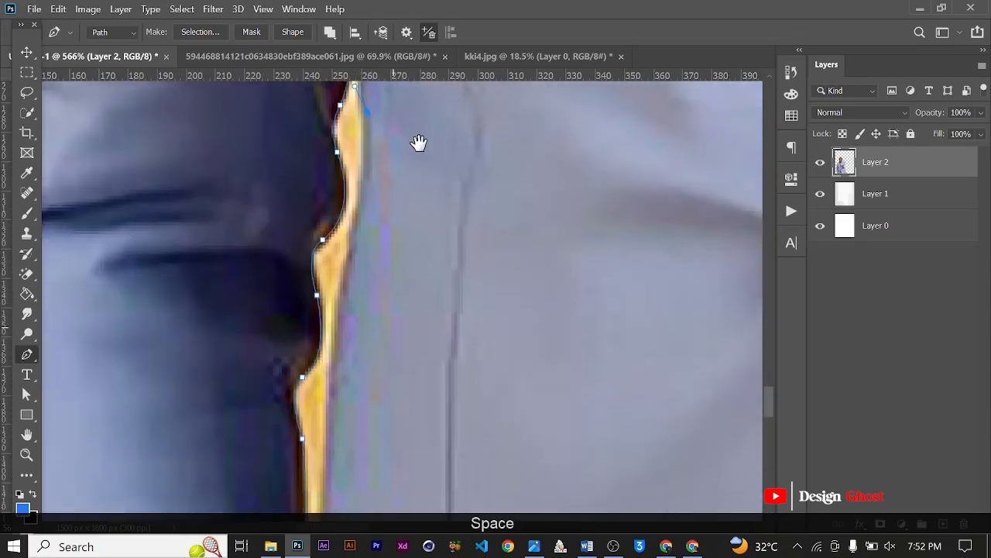
left_click_drag(336, 285, 333, 288)
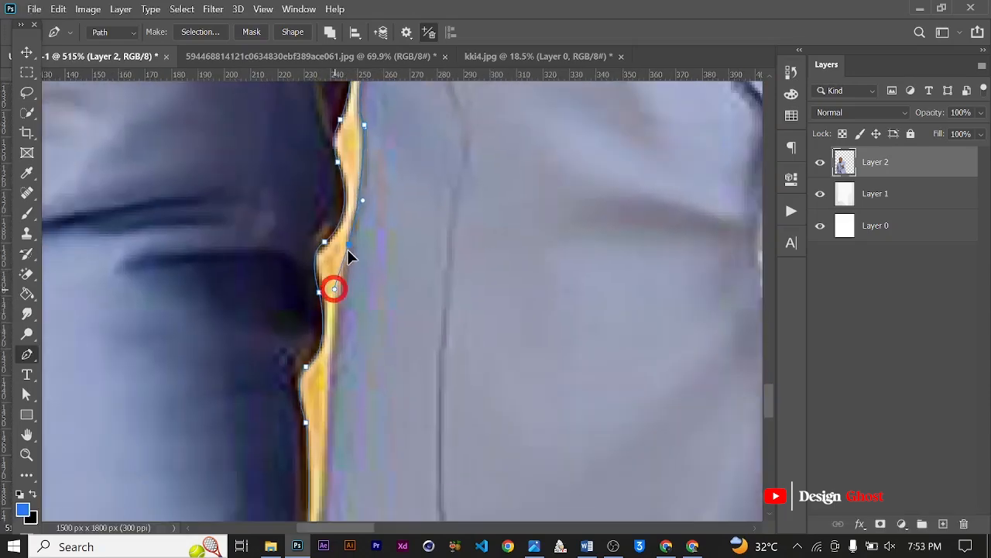
left_click(349, 244, "alt")
- Trace the remaining jacket edge and close the path at its starting anchor by the pocket flap corner
scroll(353, 236, "down", 4)
key("space")
left_click_drag(431, 288, 428, 203)
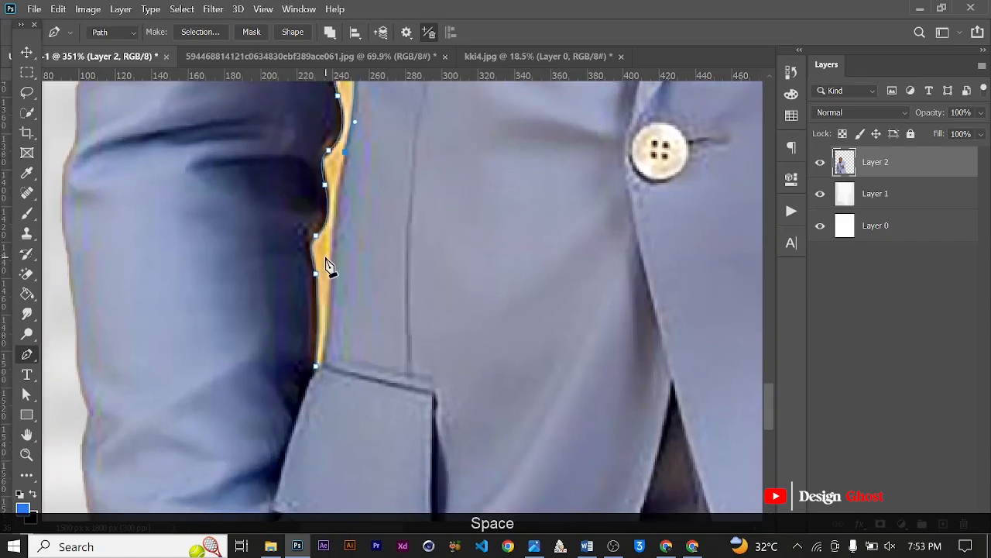
left_click(332, 251)
left_click(328, 279)
scroll(333, 262, "up", 2)
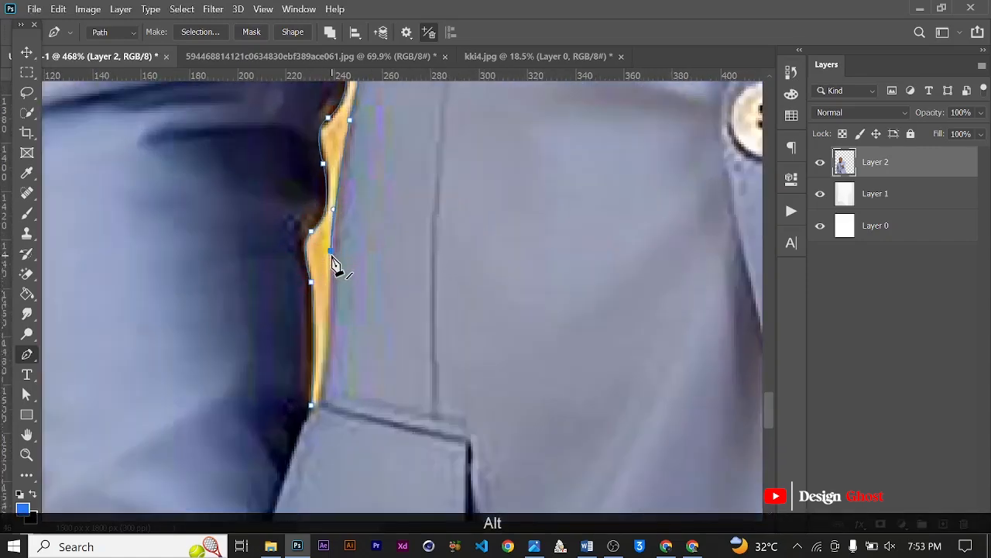
scroll(347, 327, "down", 2)
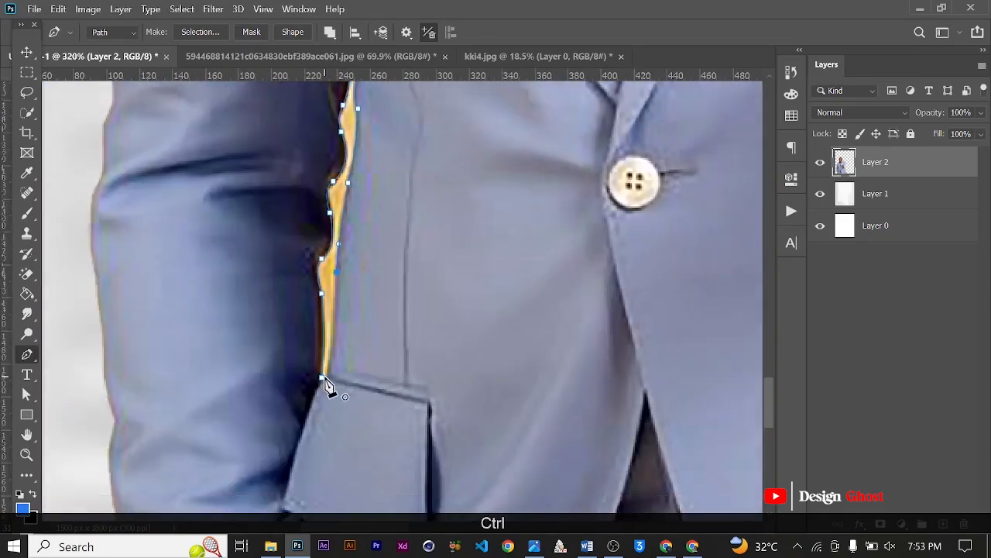
left_click_drag(322, 379, 302, 380)
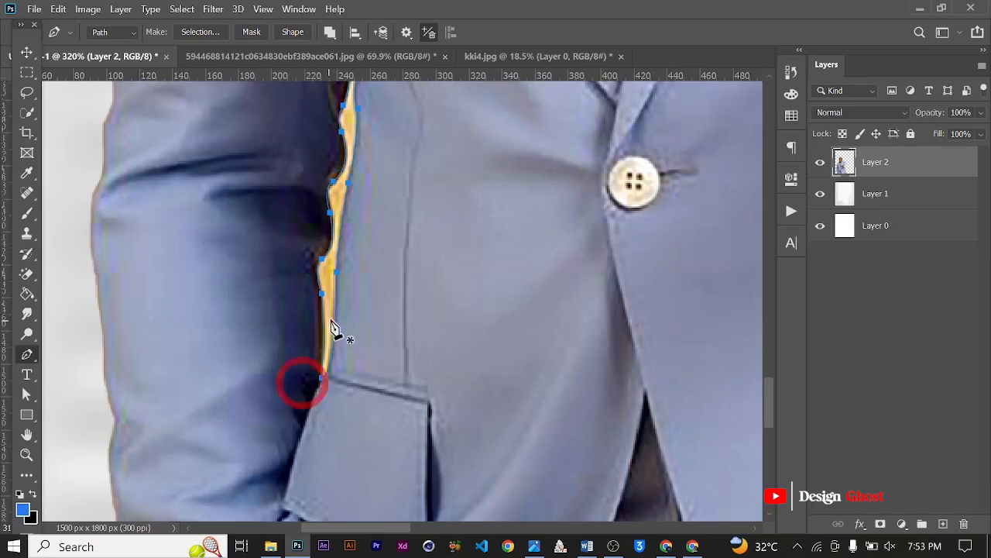
- Convert the closed path to a selection, delete the yellow backdrop inside it, and deselect
right_click(332, 271)
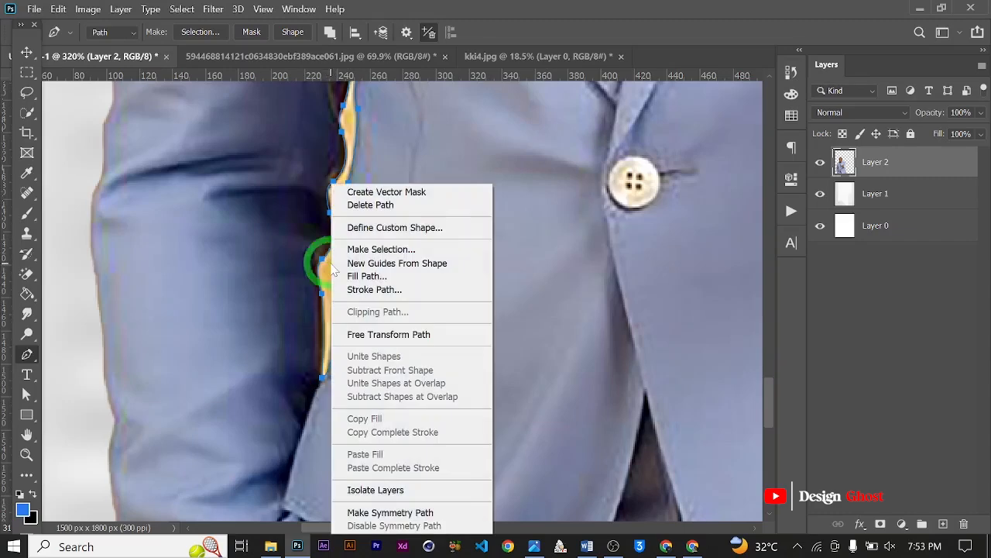
left_click(440, 251)
left_click(576, 127)
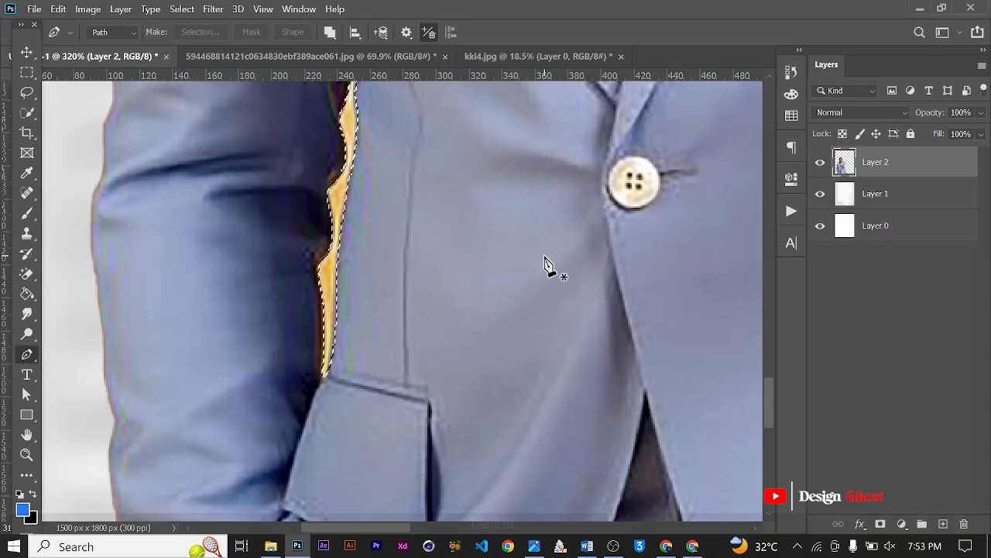
key("Delete")
key("BackSpace")
key("BackSpace")
key("BackSpace")
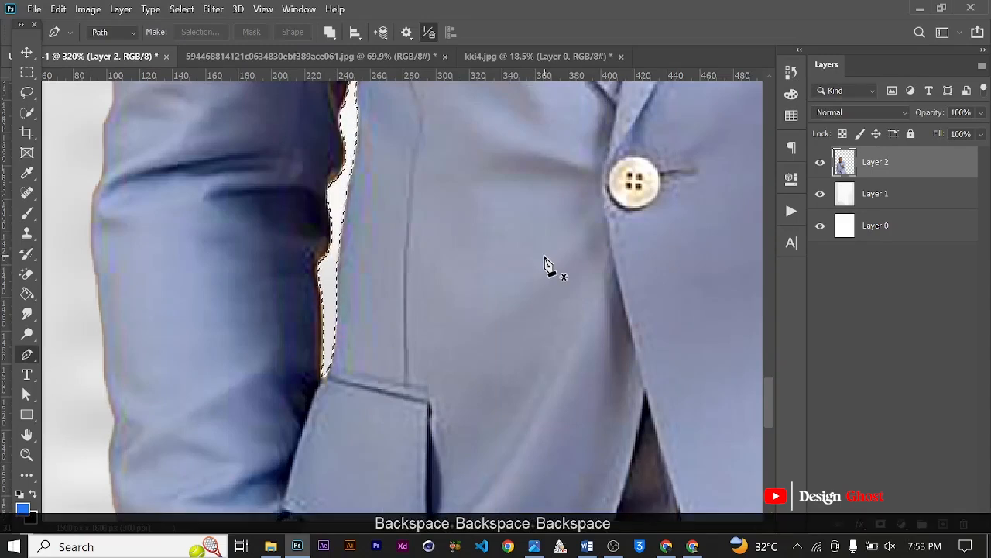
key("ctrl+d")
- Examine the cleaned cut-out against the background up close and at full flyer view
scroll(303, 310, "down", 6)
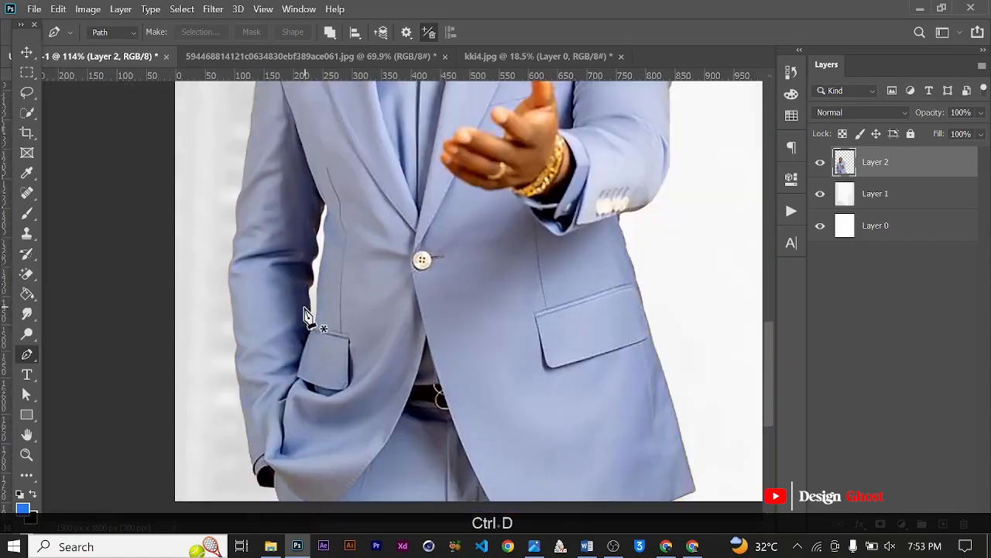
left_click(25, 52)
scroll(437, 298, "down", 4)
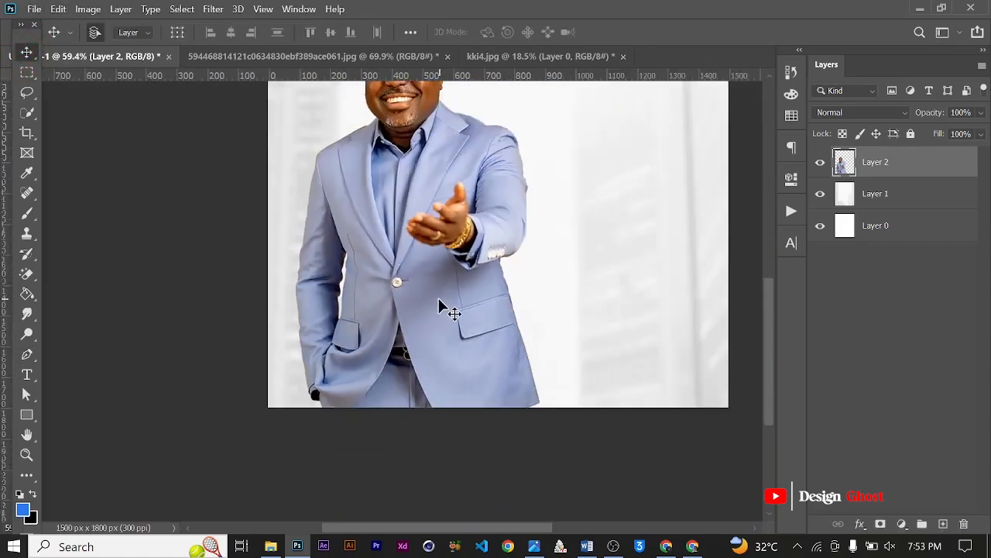
key("Return")
key("ctrl+0")
scroll(358, 337, "down", 1)
scroll(358, 338, "up", 1)
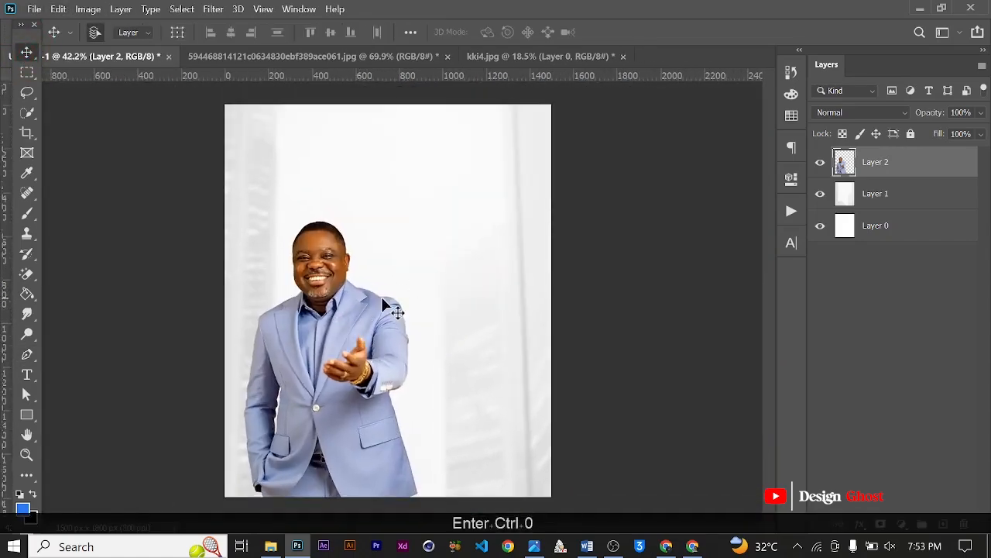
scroll(358, 341, "up", 1)
scroll(357, 346, "up", 2)
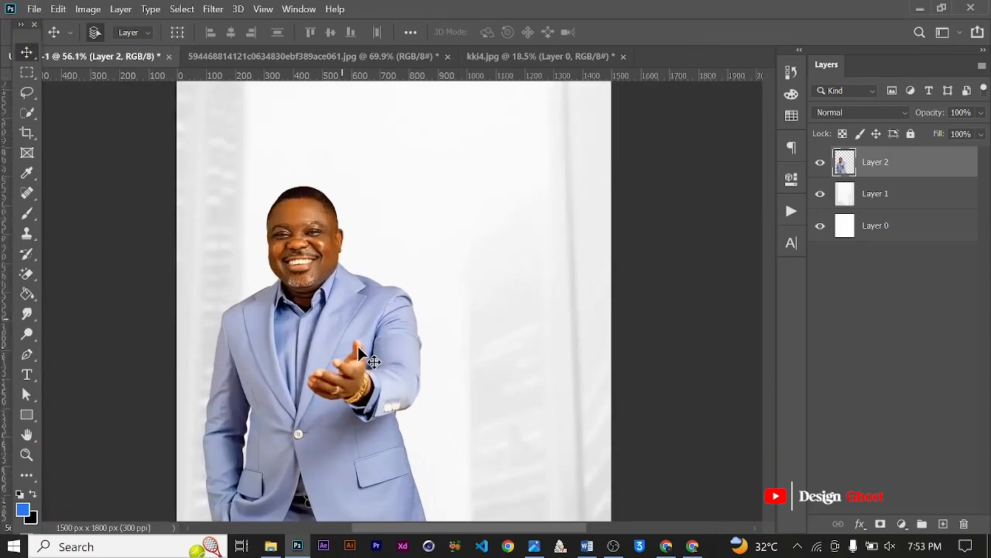
scroll(342, 357, "down", 3)
key("Return")
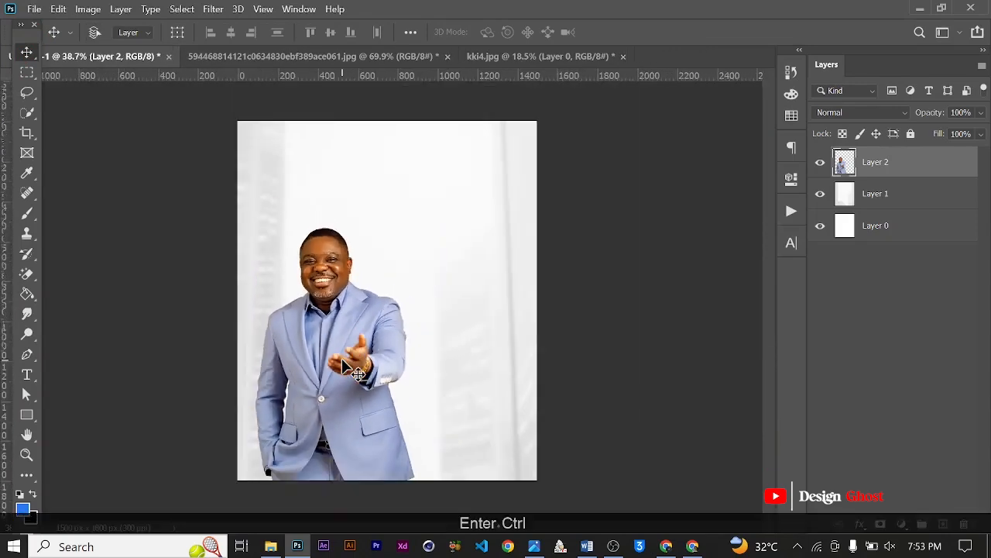
key("ctrl+0")
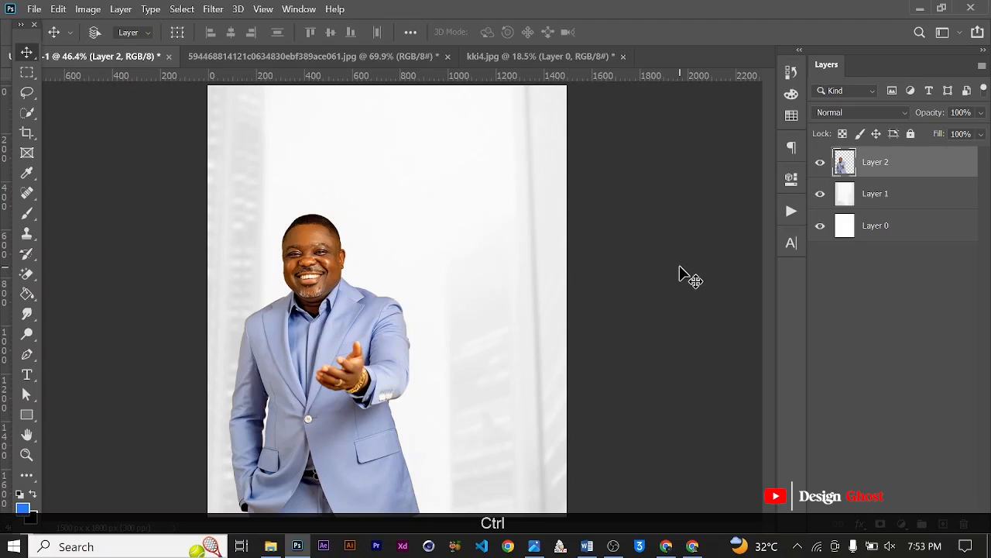
- Duplicate the cut-out man's layer and hide the original layer beneath the copy
key("ctrl+j")
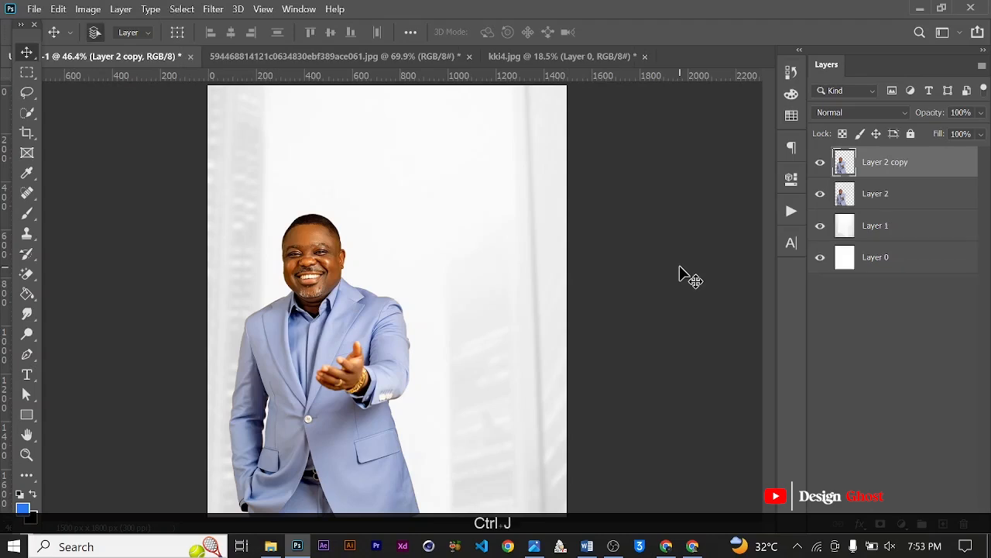
left_click(822, 197)
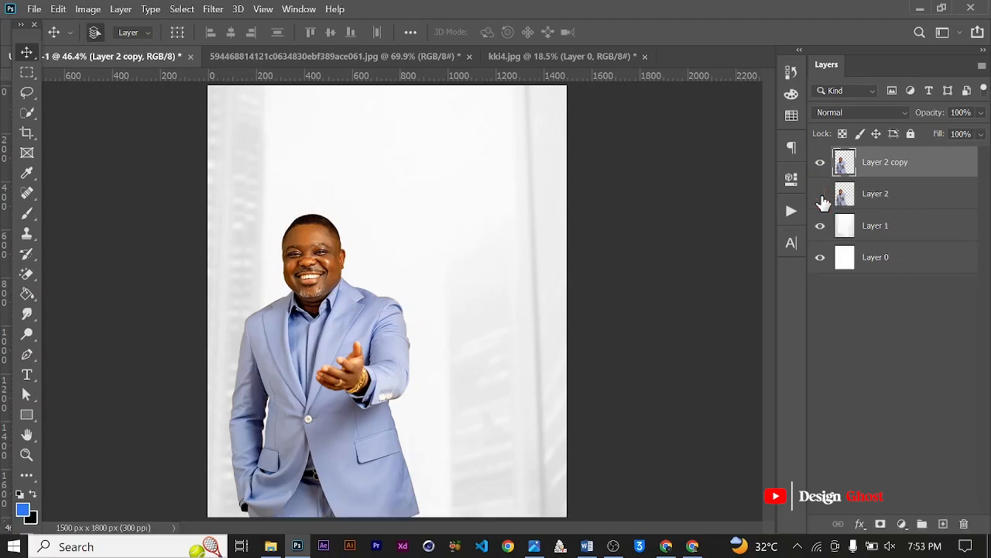
key("ctrl+minus")
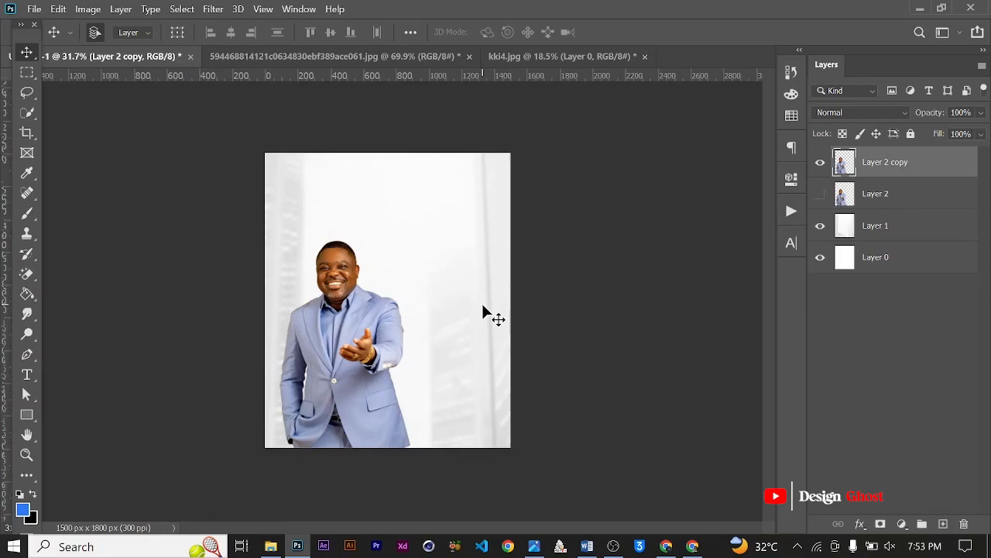
- Open the Camera Raw filter on the duplicated portrait and reposition its window to bring all adjustment controls into reach
key("ctrl+shift+a")
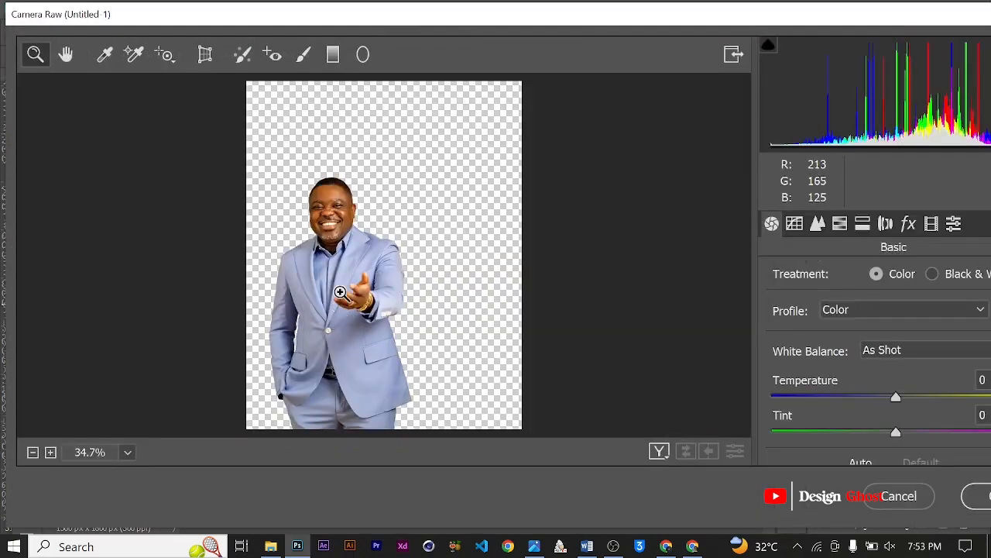
left_click(340, 291)
left_click(340, 291)
left_click_drag(374, 159, 365, 286)
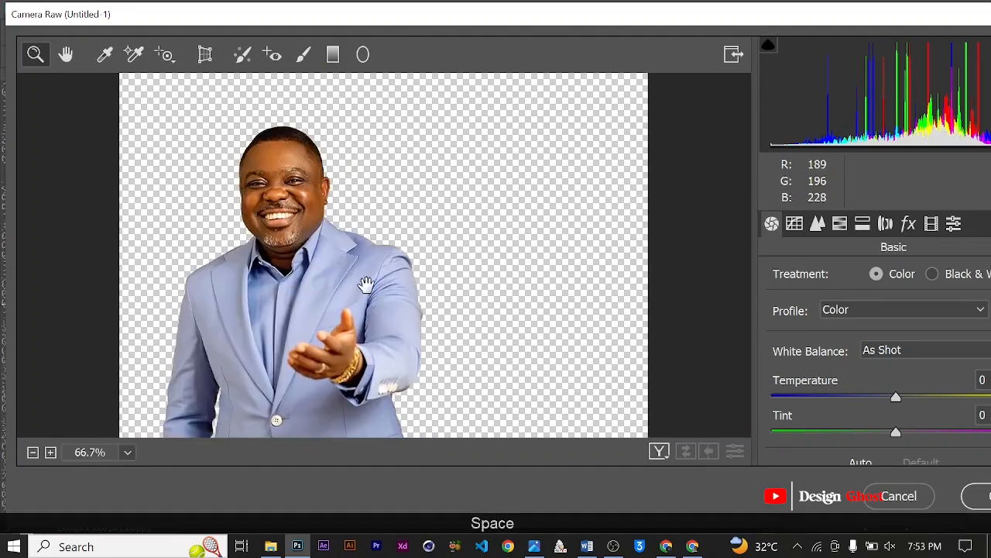
left_click_drag(725, 11, 660, 27)
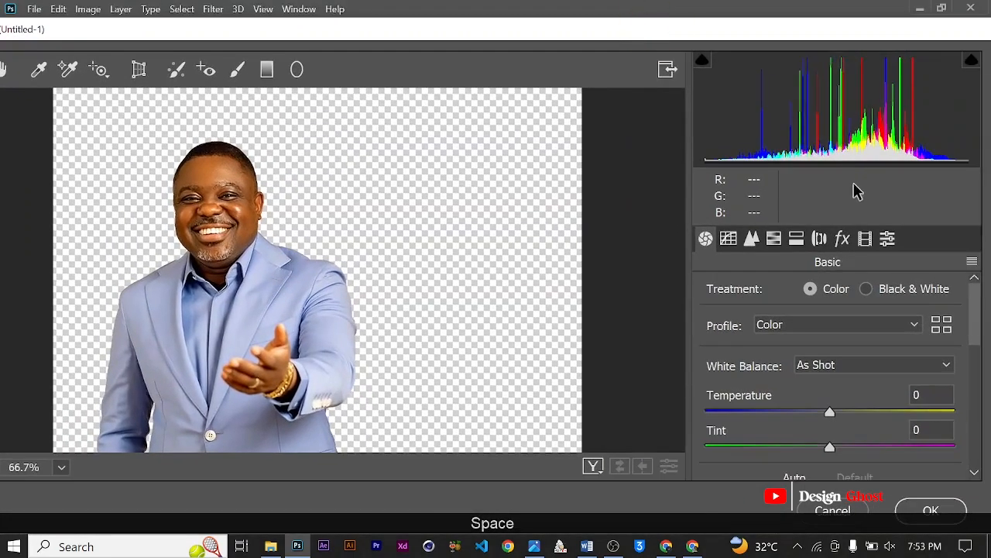
- Compare the B&W presets on the portrait, then apply the B&W Landscape preset and accept the Camera Raw filter
left_click(888, 240)
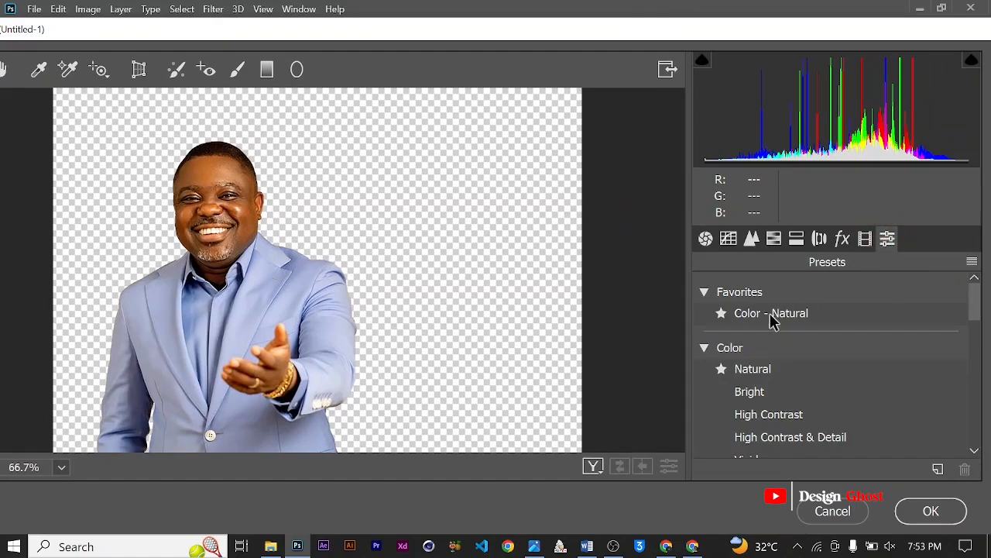
scroll(772, 321, "down", 5)
scroll(771, 327, "up", 5)
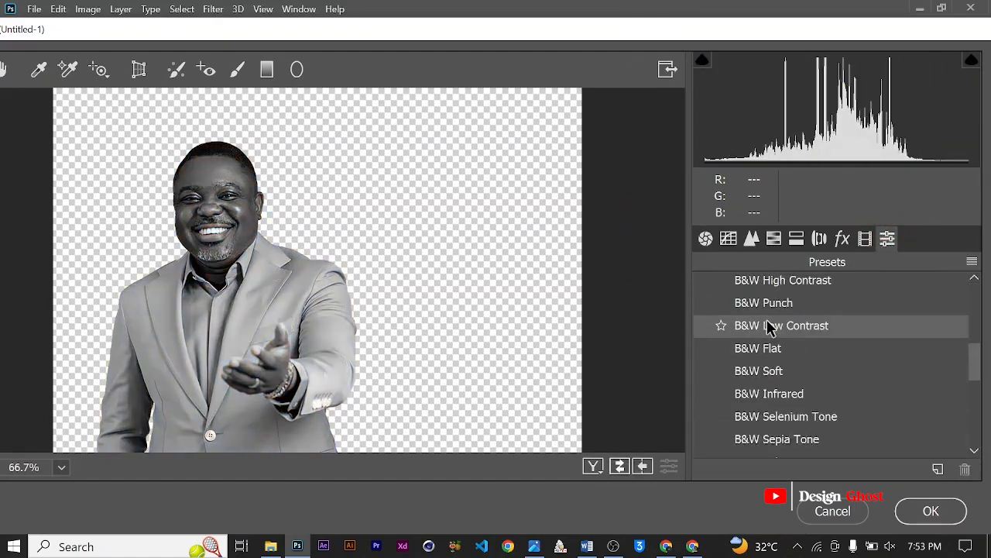
scroll(771, 326, "up", 2)
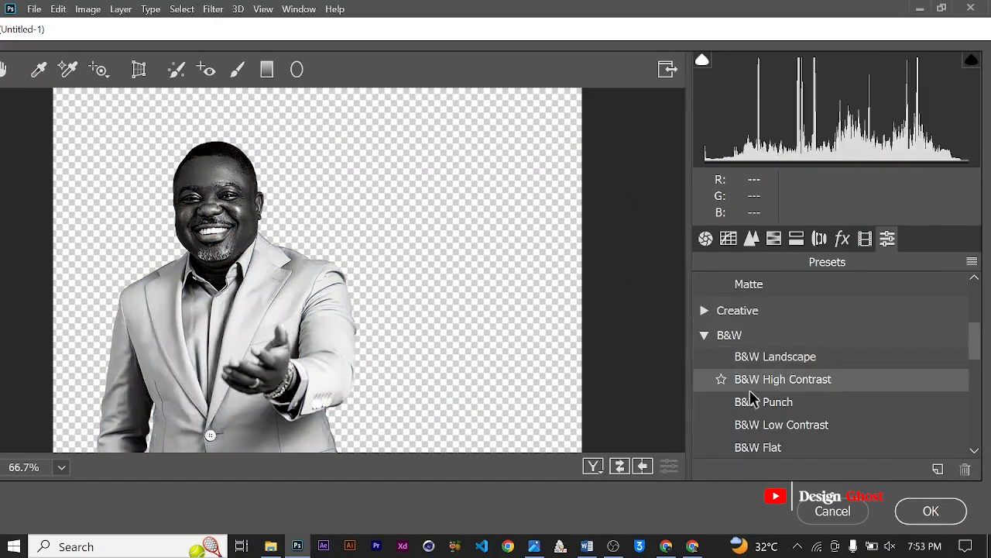
scroll(748, 433, "down", 1)
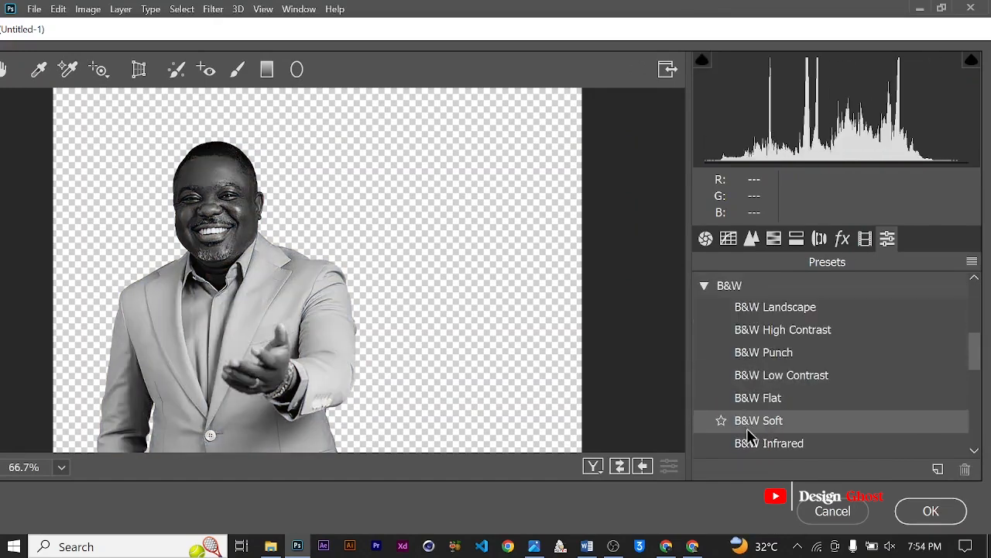
scroll(748, 432, "down", 1)
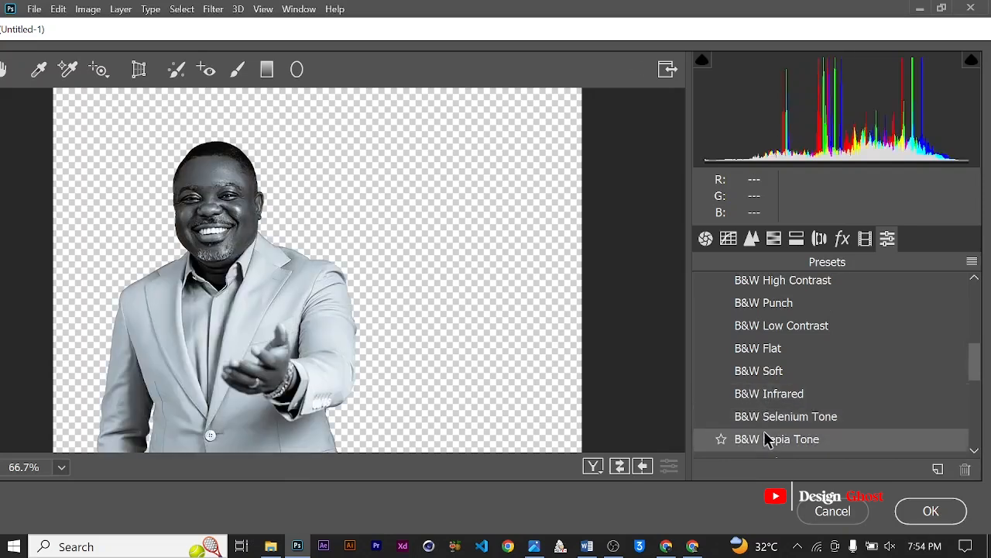
scroll(767, 447, "down", 1)
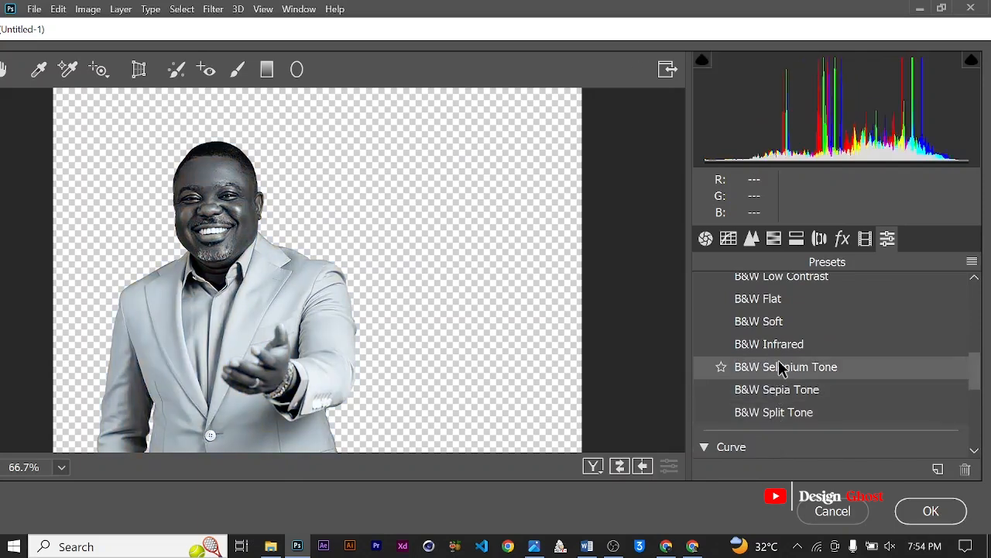
scroll(782, 368, "up", 1)
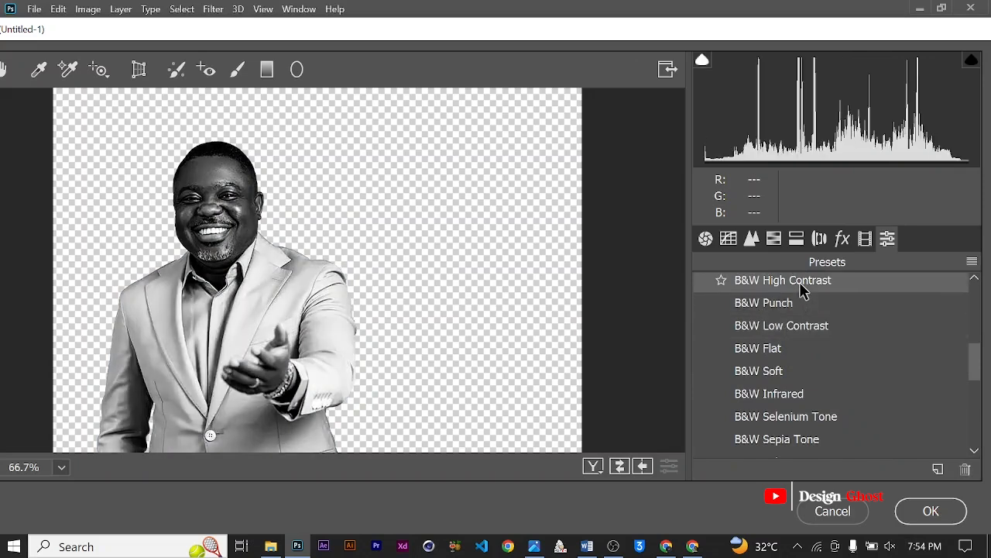
scroll(802, 290, "up", 3)
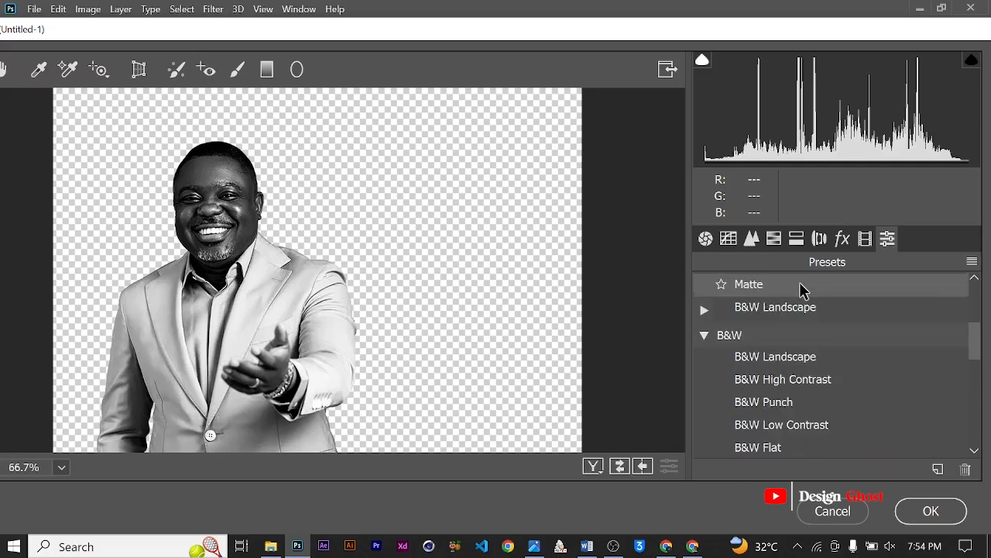
left_click(770, 355)
key("Return")
key("Return")
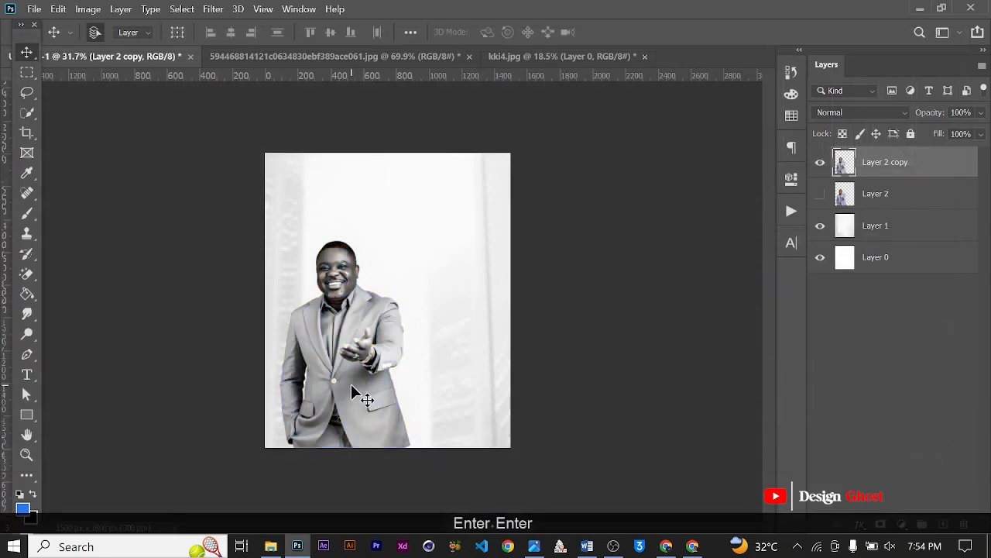
- Examine the black-and-white portrait against the background up close and at full flyer view
scroll(351, 383, "up", 7)
left_click_drag(334, 378, 385, 343)
key("ctrl+0")
scroll(388, 377, "up", 5)
key("ctrl+0")
scroll(387, 360, "up", 5)
left_click_drag(299, 387, 387, 279)
key("ctrl+0")
scroll(383, 354, "up", 3)
key("ctrl+0")
scroll(387, 328, "up", 4)
scroll(385, 277, "down", 7)
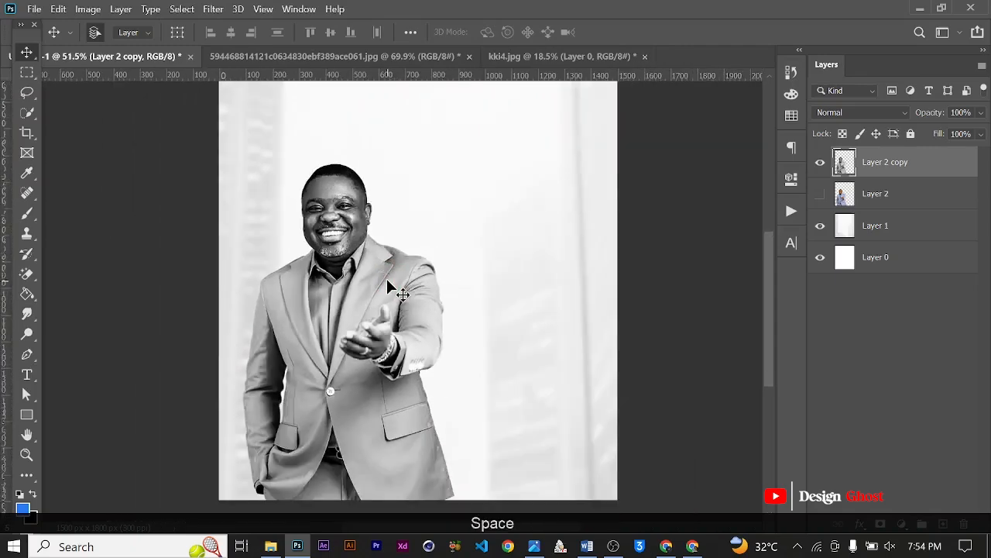
scroll(496, 337, "up", 3)
scroll(496, 337, "up", 3)
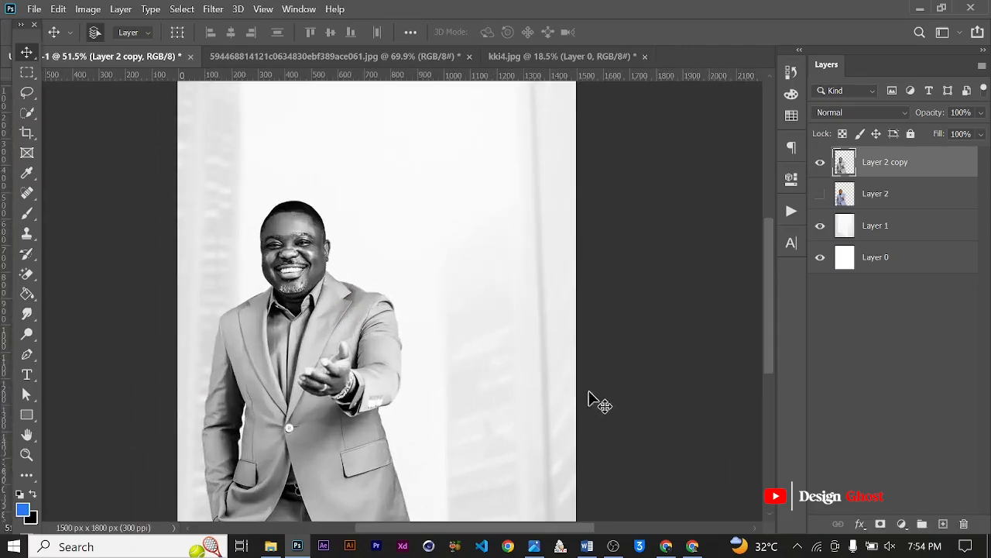
left_click_drag(371, 359, 393, 338)
- Add a new text line reading "open" in the empty area beside the man's head
left_click(26, 374)
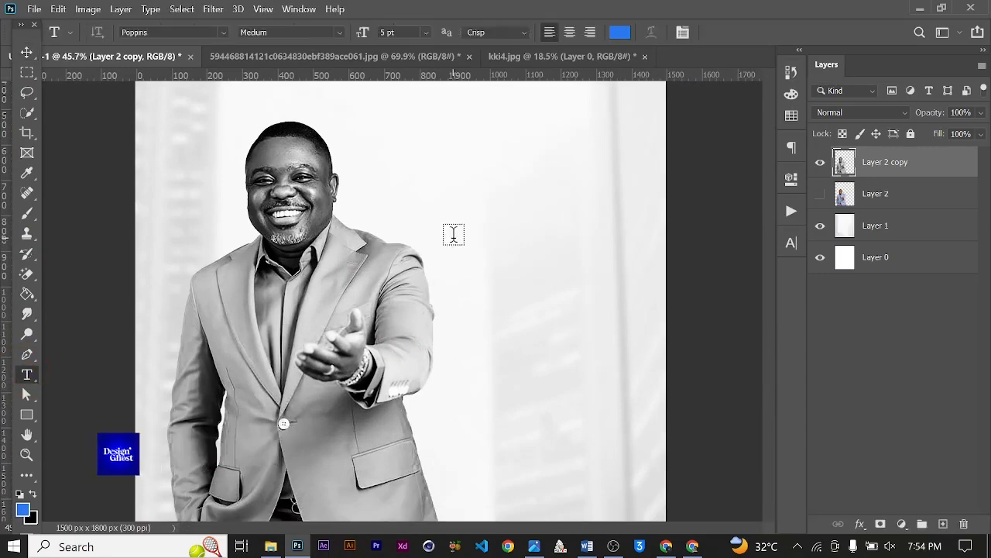
scroll(425, 271, "down", 4)
left_click(426, 248)
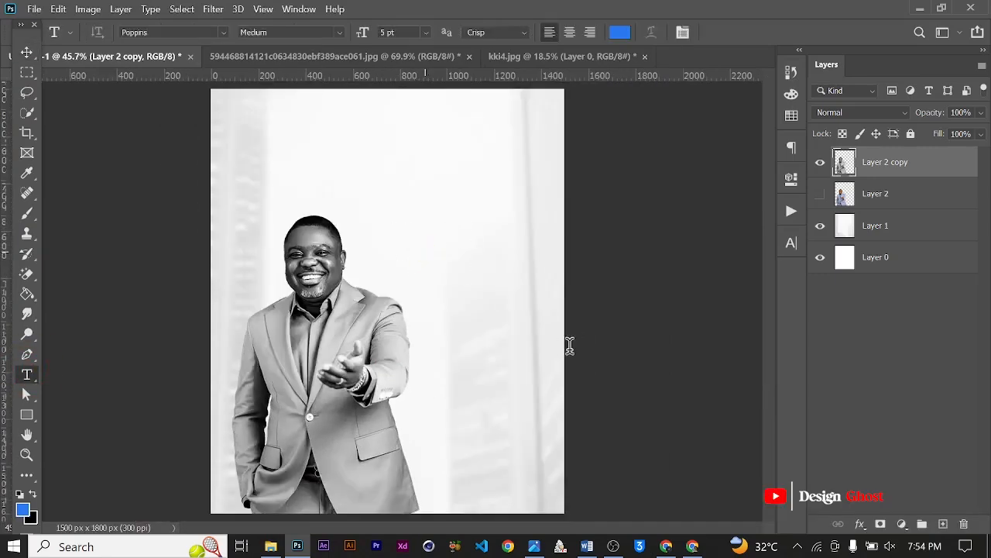
type("OPEN")
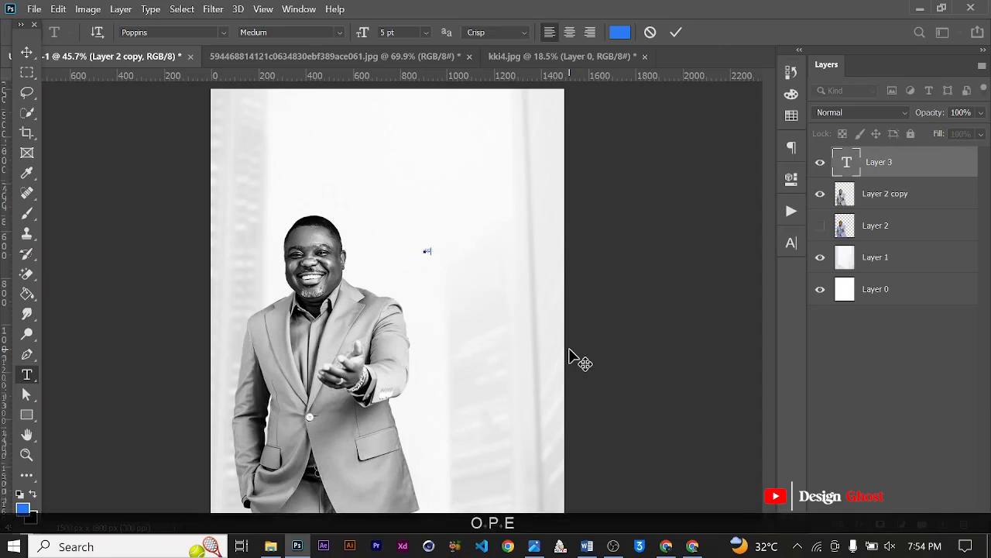
left_click(677, 31)
- Scale the "open" text up to about 570% and place it beside the man's chin
left_click(26, 52)
key("ctrl+t")
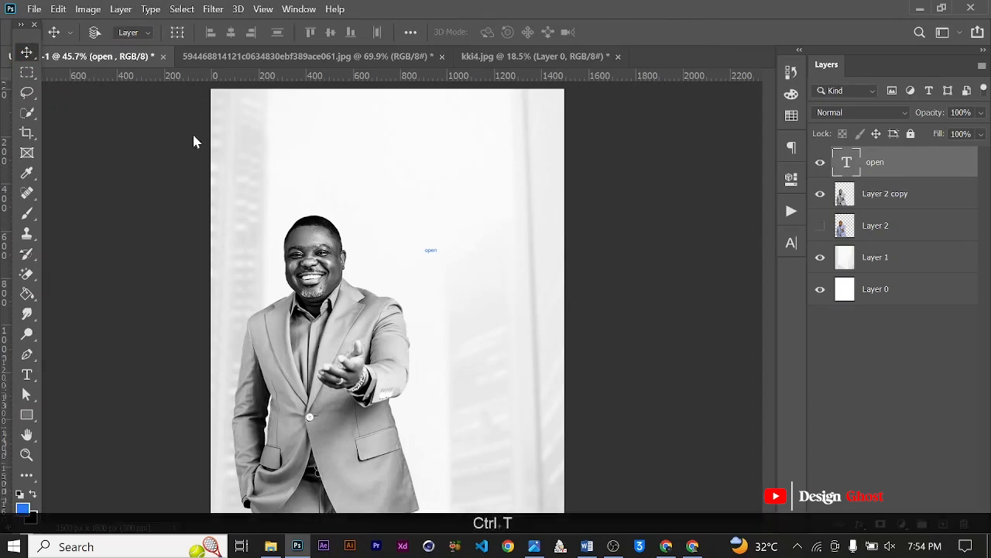
left_click_drag(439, 245, 505, 209)
left_click_drag(464, 234, 457, 320)
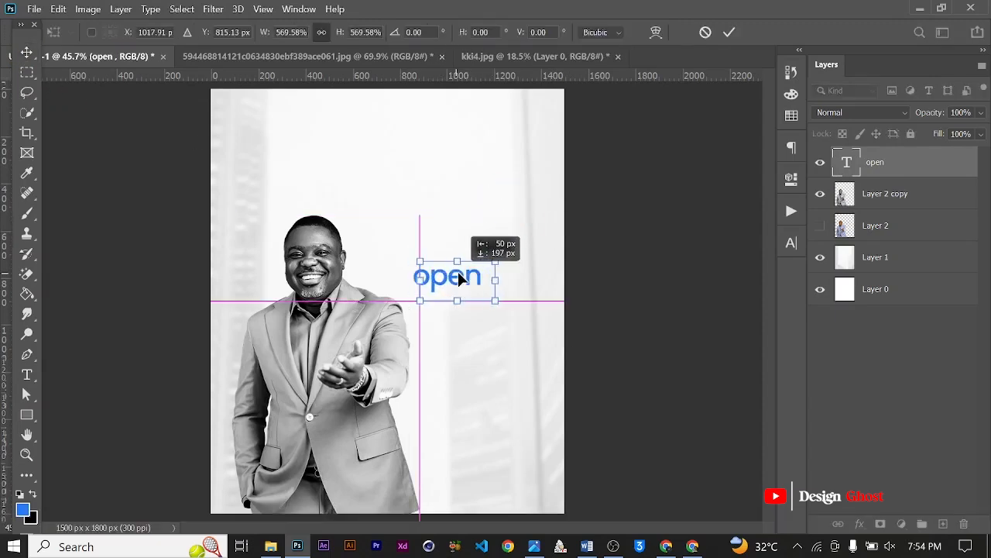
key("Return")
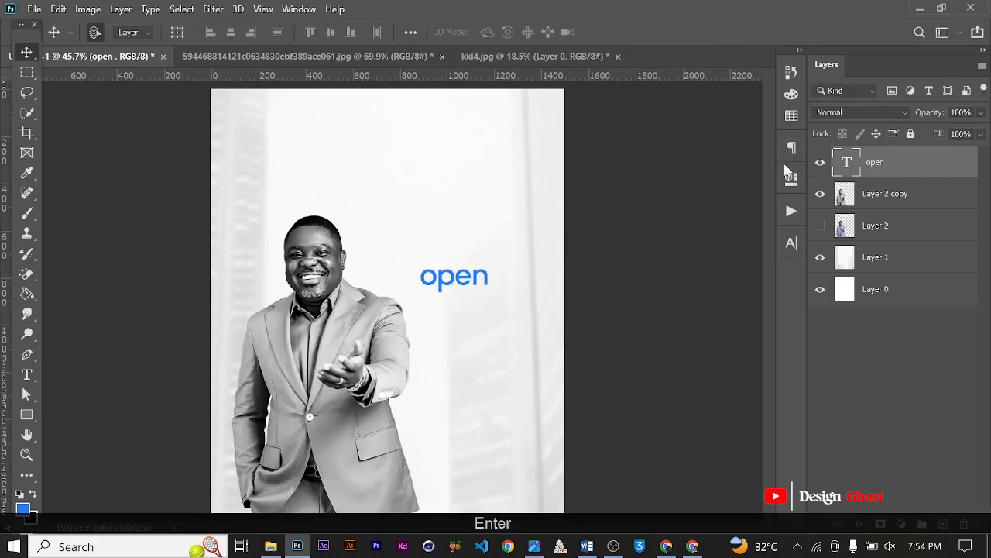
- Change the "open" text's font to GC EPICPRO Demo Extra Bold and set it in all caps
left_click(790, 180)
left_click(791, 244)
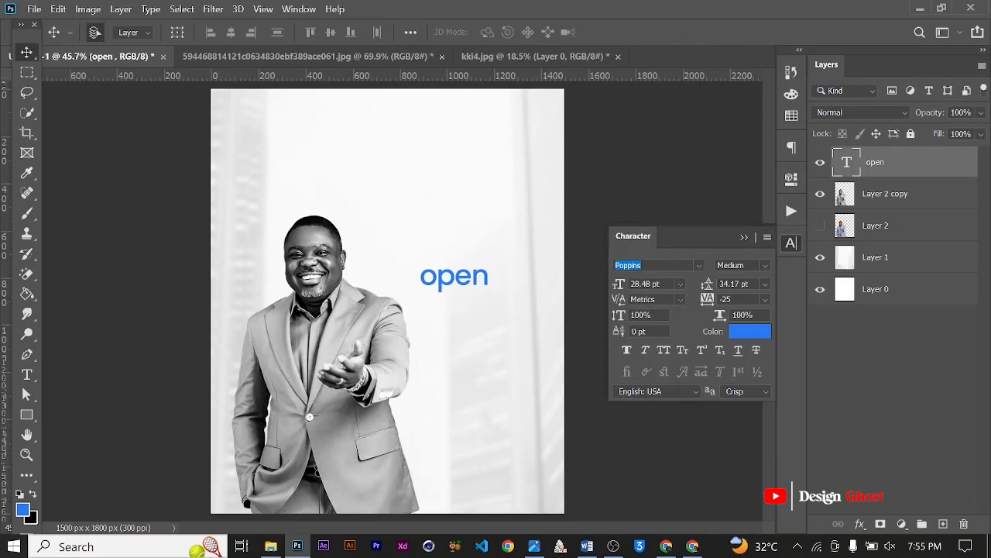
type("epic")
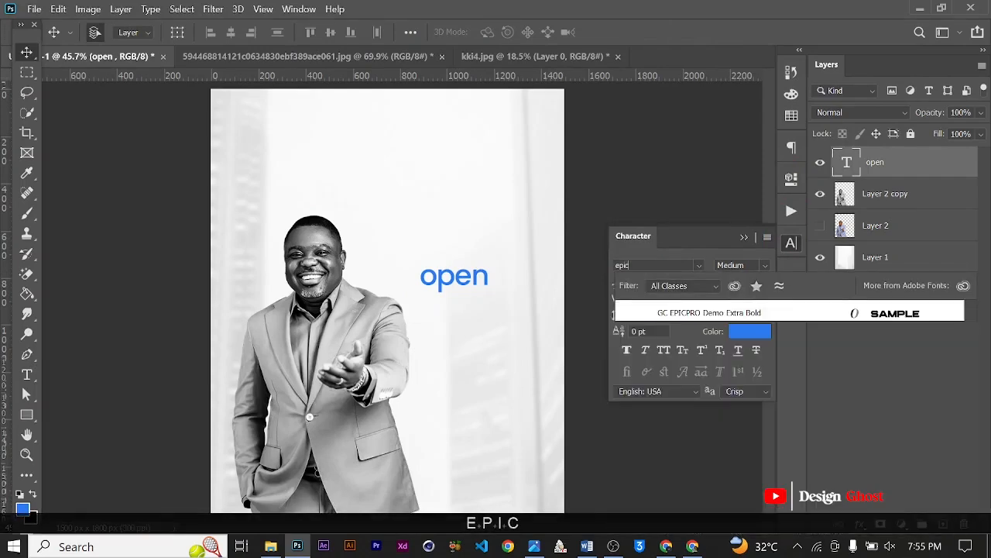
left_click(695, 314)
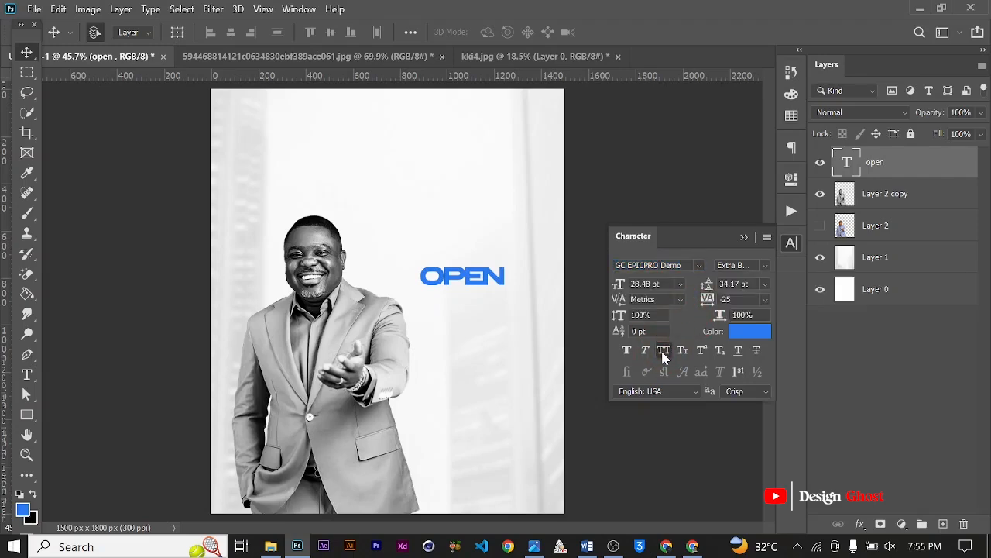
scroll(584, 327, "up", 3)
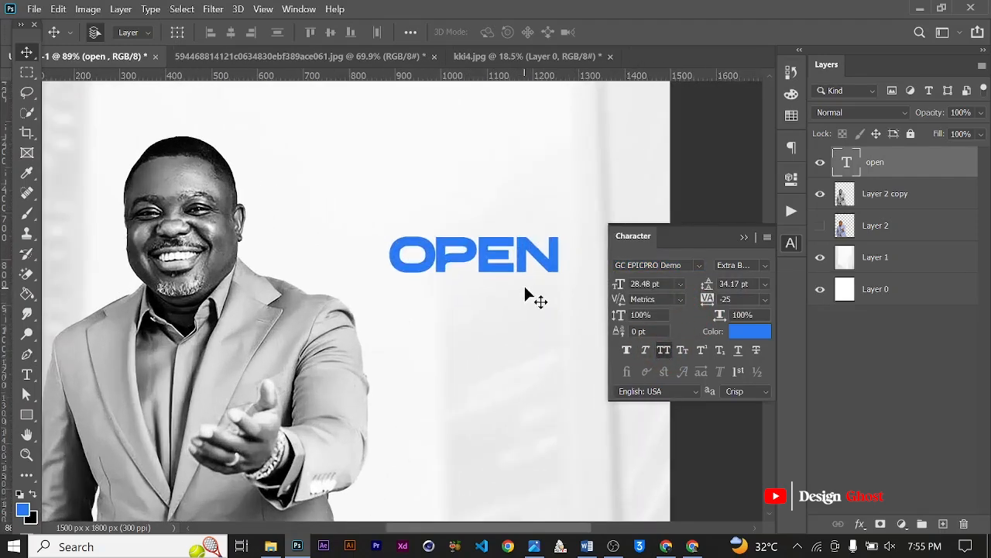
left_click(744, 238)
- Replace the lowercase e in the "open" text with a capital E and commit the edit
scroll(482, 256, "up", 4)
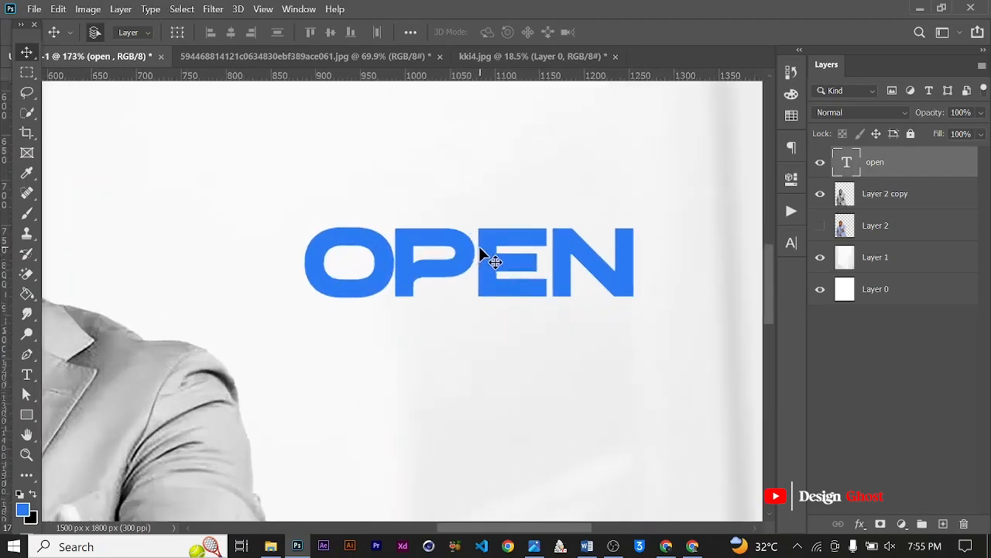
scroll(436, 264, "down", 3)
scroll(452, 265, "up", 2)
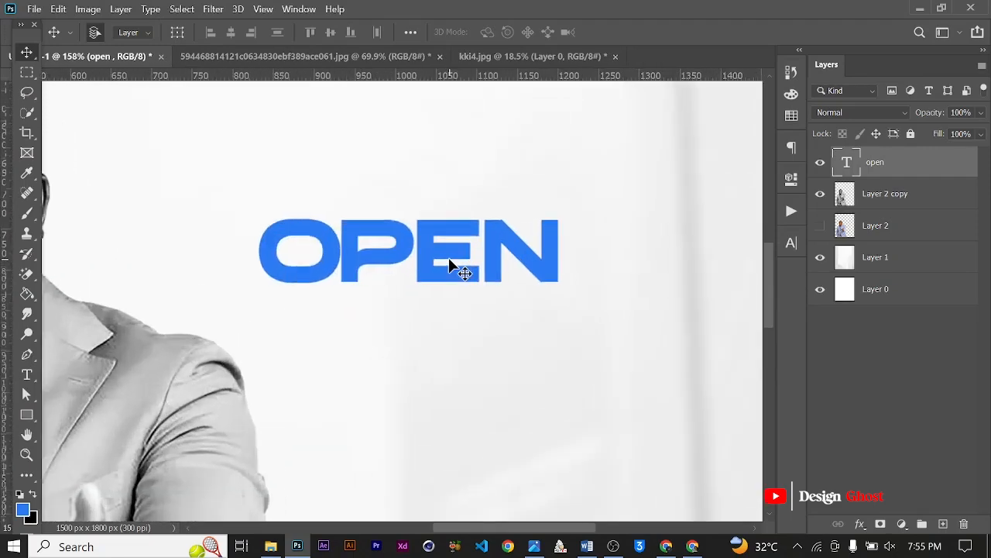
key("t")
scroll(450, 264, "up", 2)
left_click(484, 237)
key("BackSpace")
key("BackSpace")
key("Caps_Lock")
type("E")
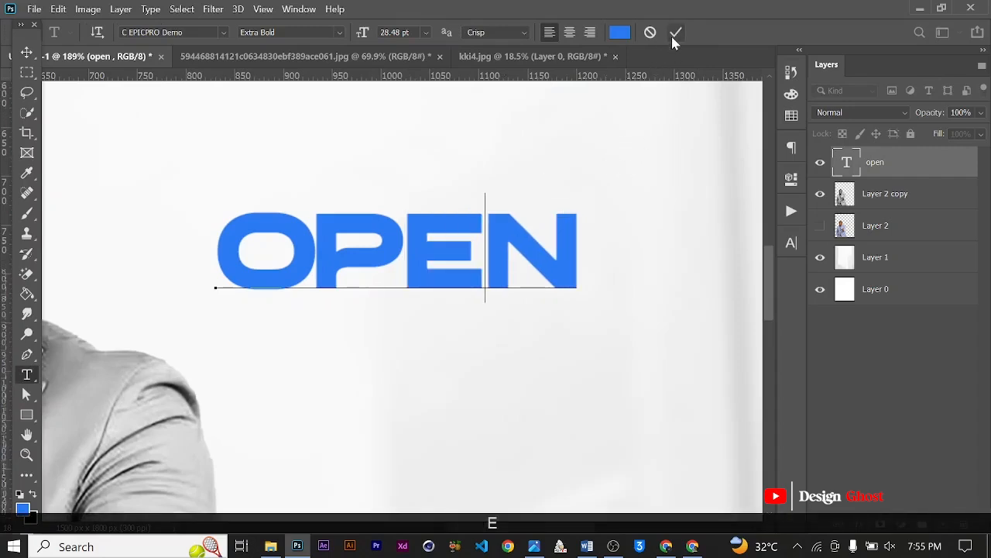
left_click(674, 33)
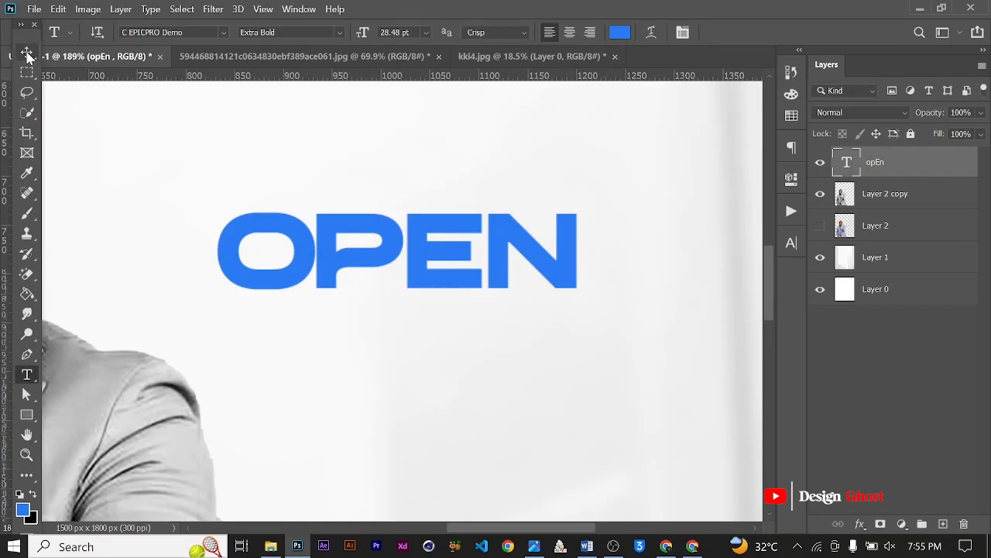
- Enlarge the OPEN text to about 37.28 pt with Free Transform
left_click(27, 54)
scroll(458, 233, "down", 3)
key("ctrl+t")
scroll(453, 224, "down", 2)
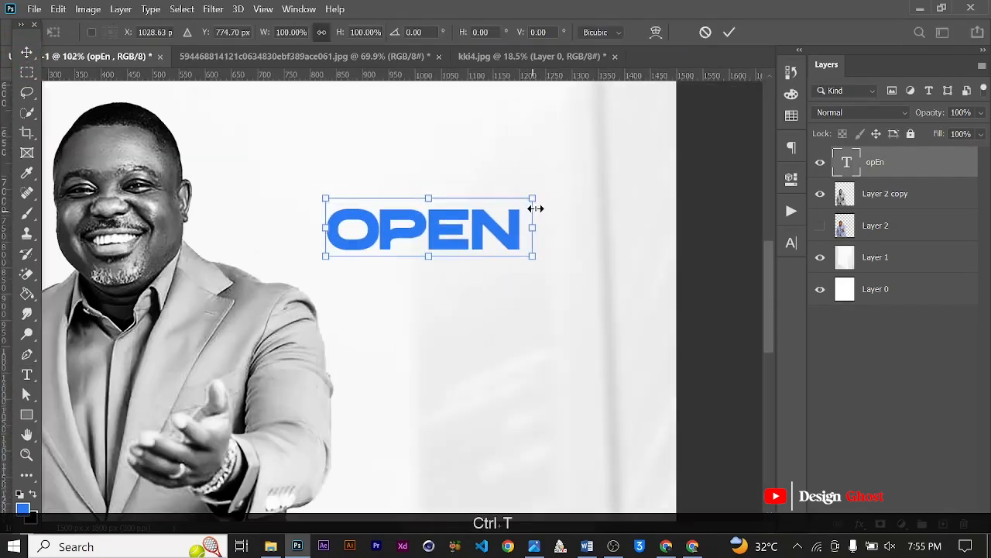
left_click_drag(583, 157, 589, 144)
key("Return")
key("ctrl+0")
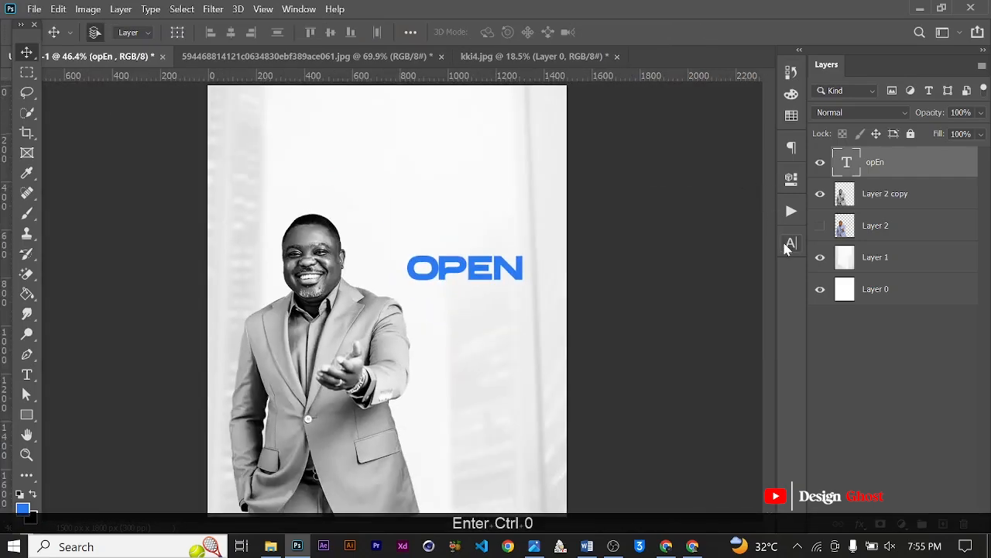
- Try faux bold on the OPEN text together with letter tracking of -50 and -75
left_click(787, 244)
left_click(627, 352)
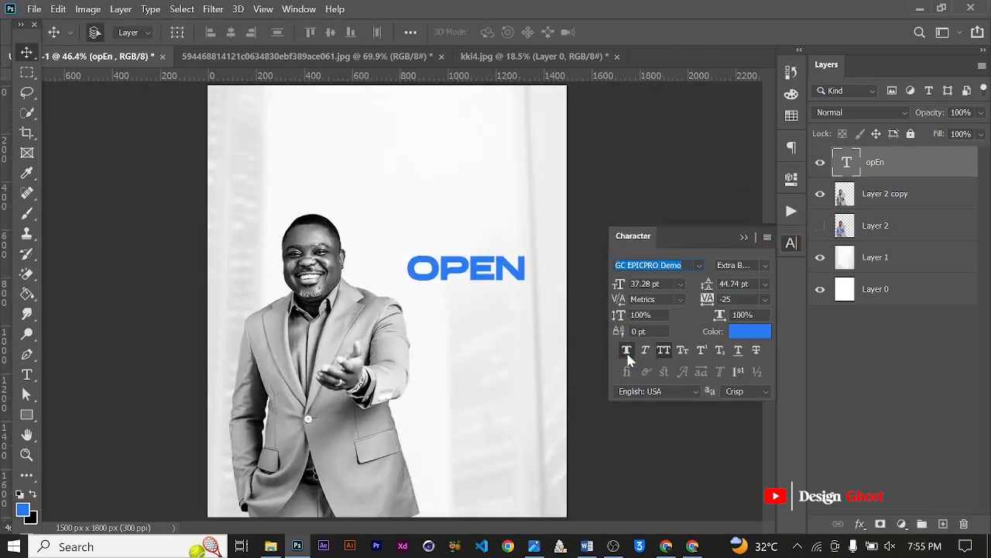
left_click(765, 299)
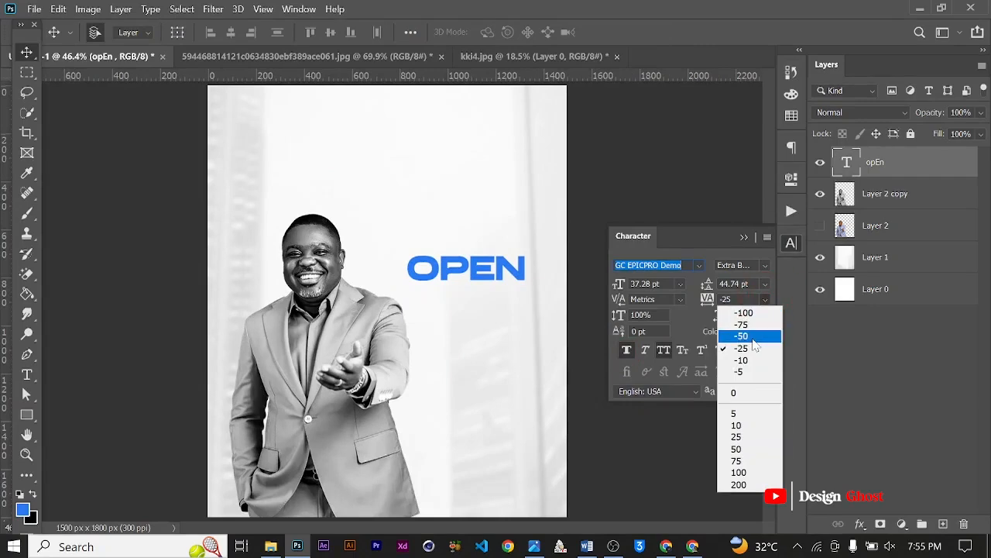
left_click(755, 338)
left_click(761, 302)
left_click(756, 325)
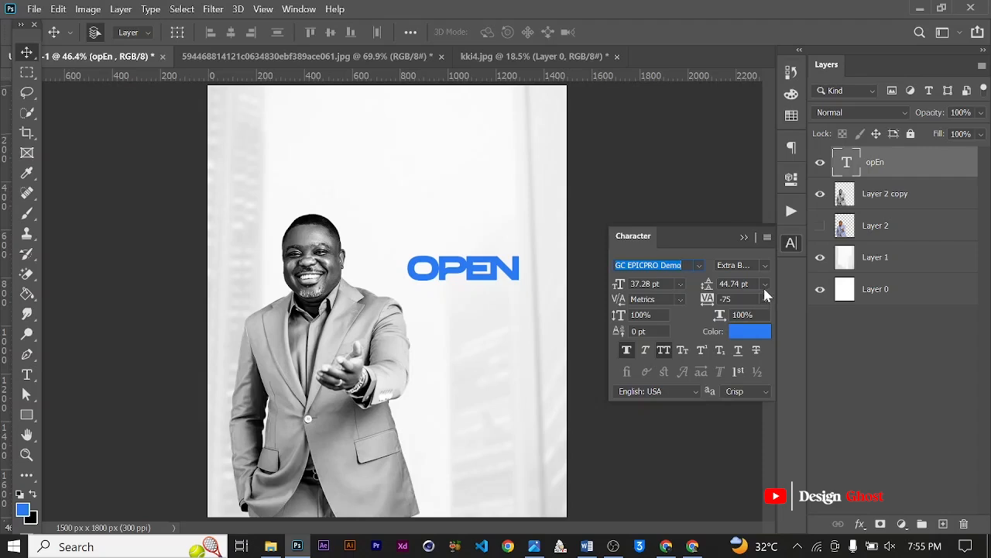
left_click(765, 299)
left_click(755, 336)
left_click(743, 237)
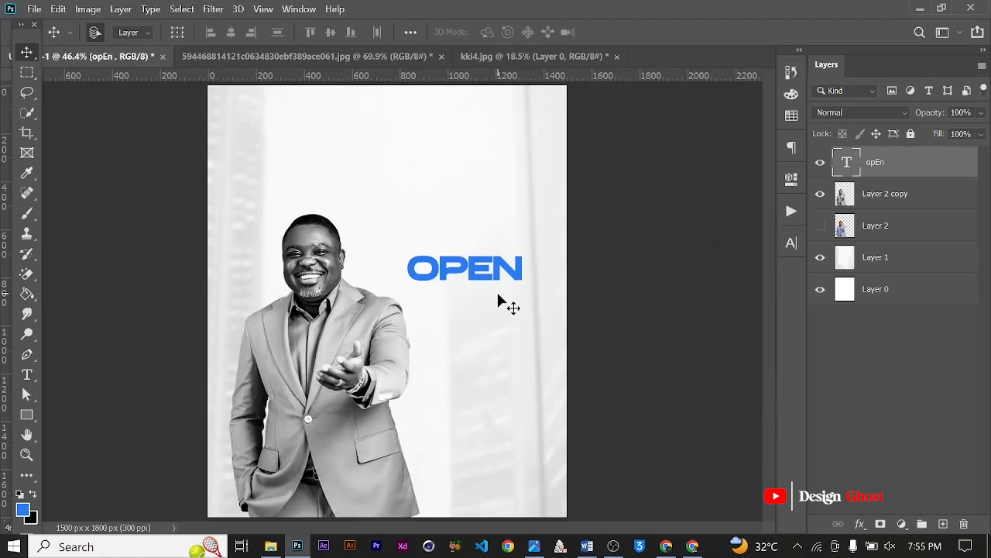
- Move the OPEN text up and slightly closer to the man's head, and set its tracking to -50
scroll(507, 300, "up", 3)
left_click_drag(506, 272, 484, 230)
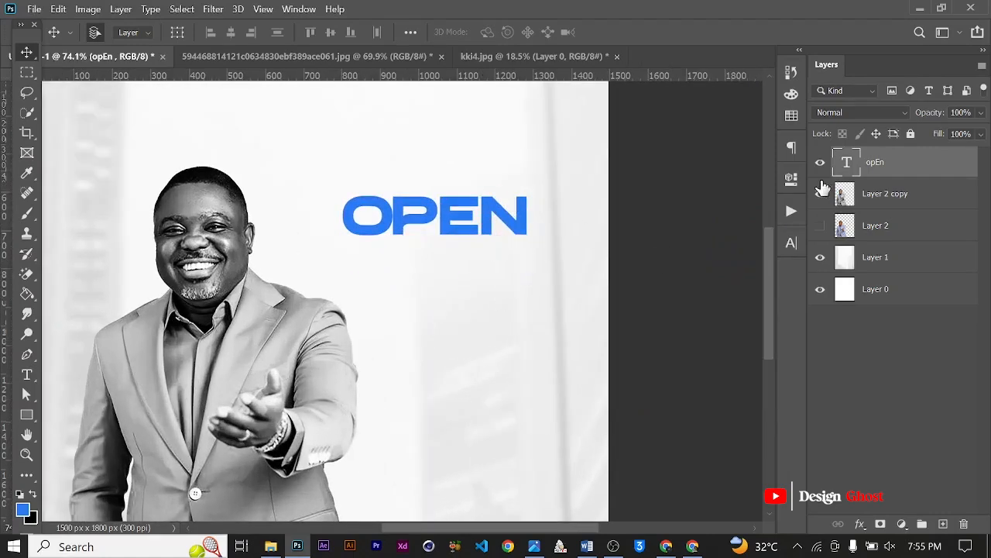
left_click(791, 243)
left_click(764, 299)
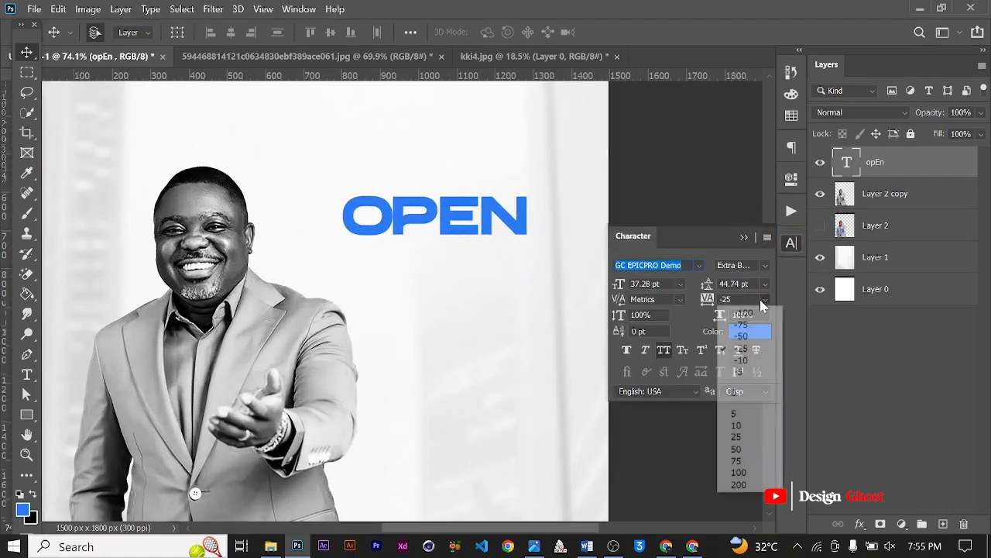
left_click(754, 339)
left_click(743, 237)
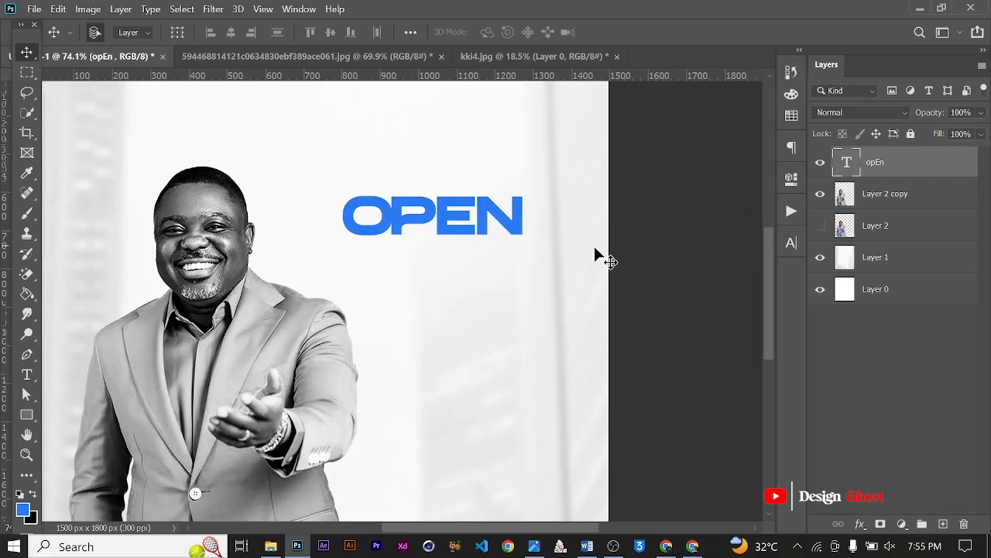
scroll(510, 260, "down", 2)
scroll(511, 260, "up", 2)
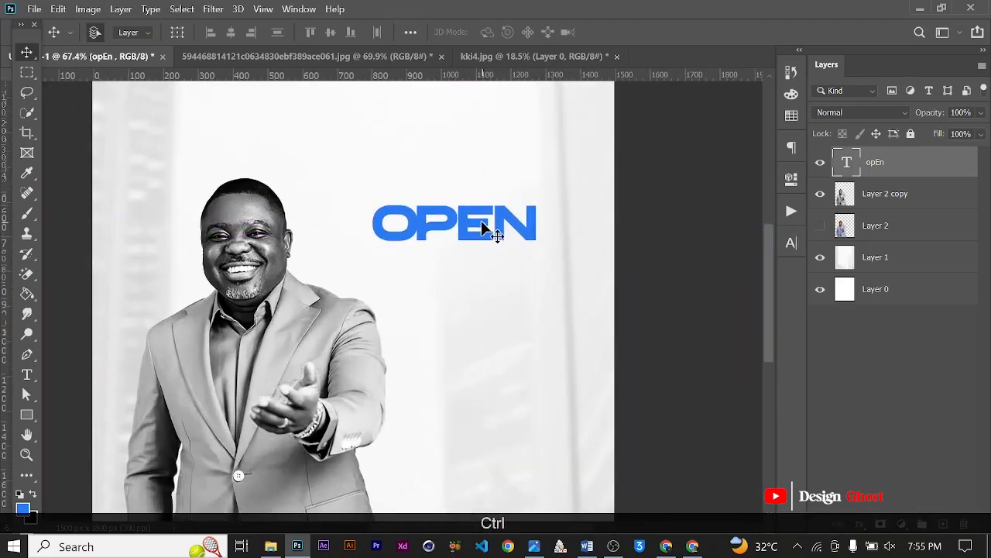
- Duplicate the OPEN text just below itself and change the copy's wording to SEA
left_click_drag(481, 230, 484, 267)
key("t")
scroll(472, 272, "up", 1)
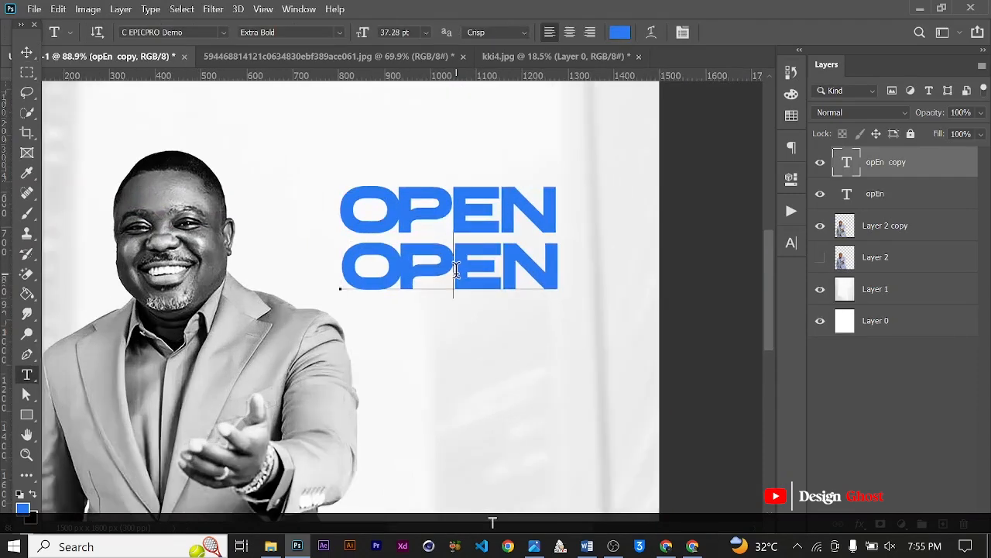
left_click(460, 278)
key("ctrl+a")
type("SEA")
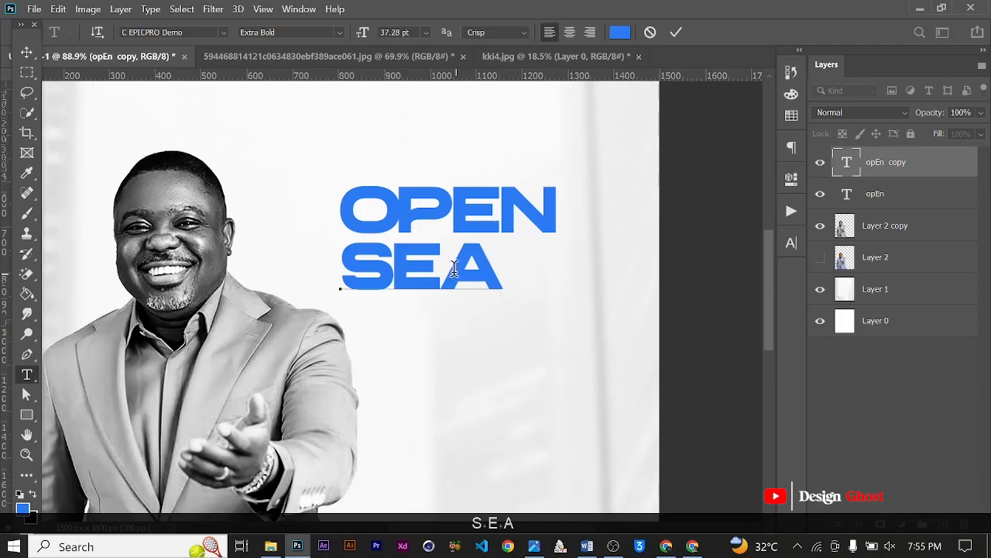
left_click(676, 32)
scroll(494, 195, "up", 1)
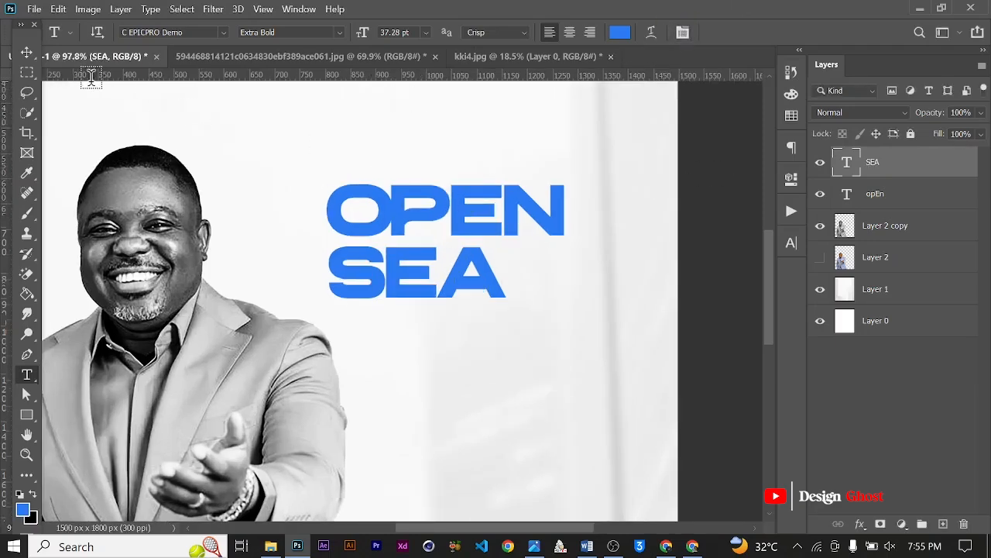
- Try enlarging the SEA text with Free Transform to match the width of OPEN
left_click(28, 53)
scroll(358, 264, "up", 1)
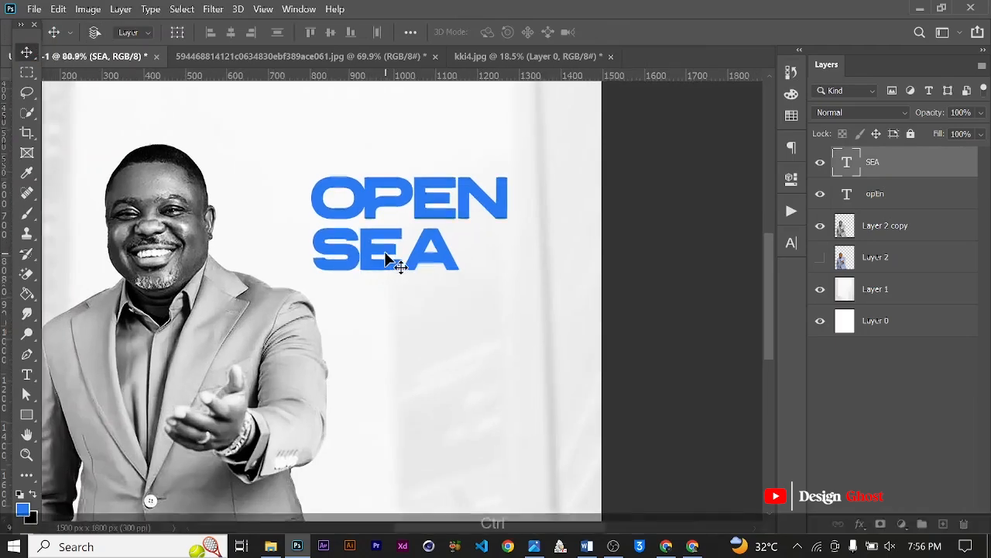
key("ctrl")
key("ctrl+t")
left_click_drag(488, 284, 557, 309)
key("Return")
key("Return")
key("ctrl+0")
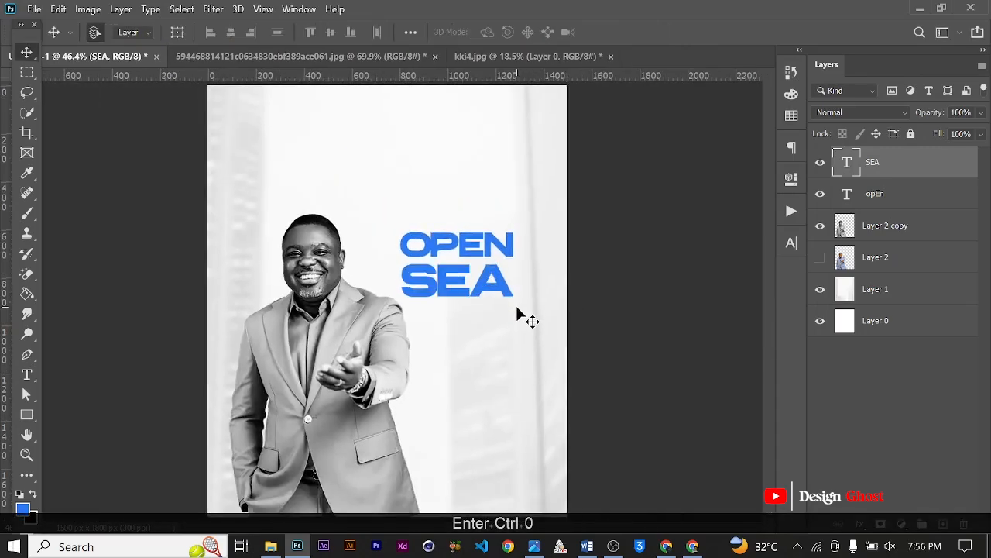
- Undo the enlargement of the SEA text
key("ctrl+a")
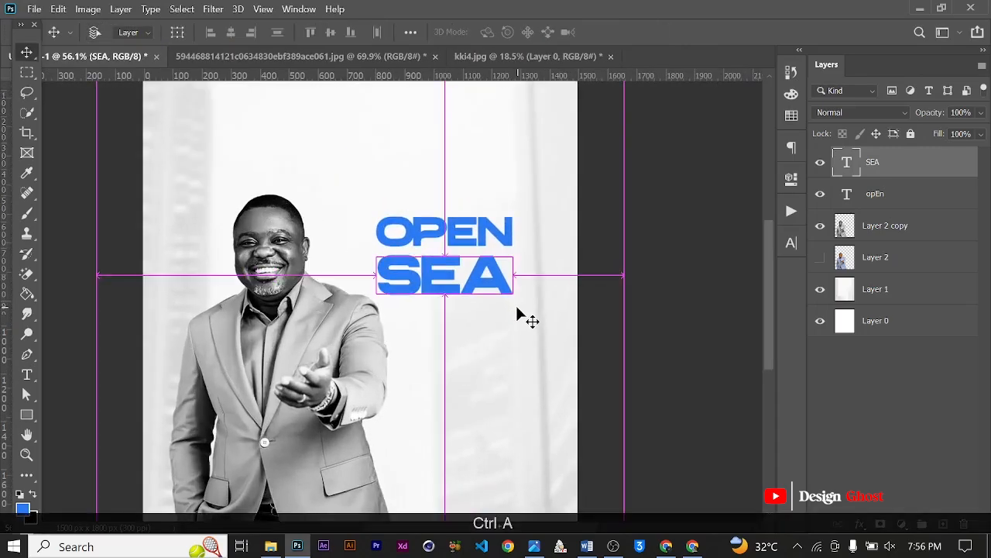
key("ctrl+d")
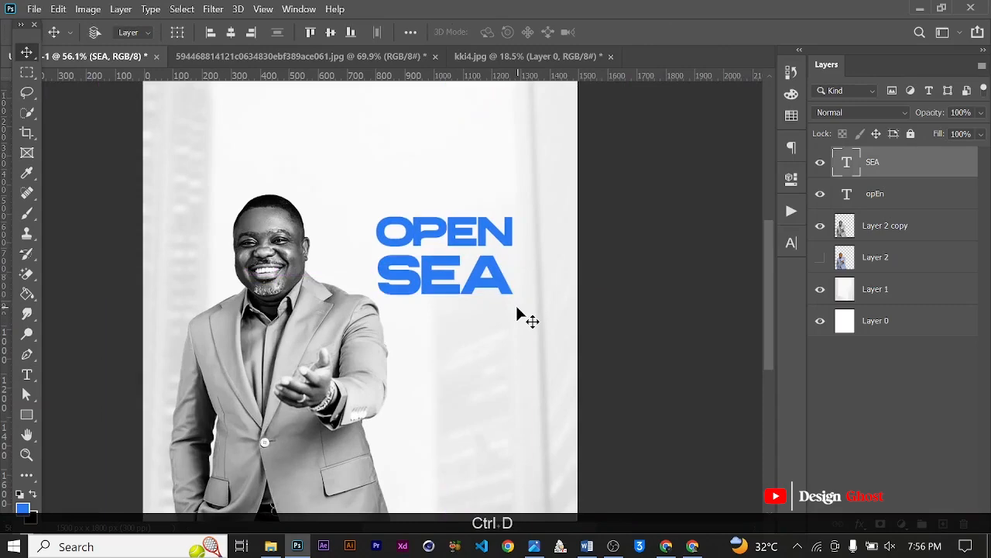
key("ctrl+z")
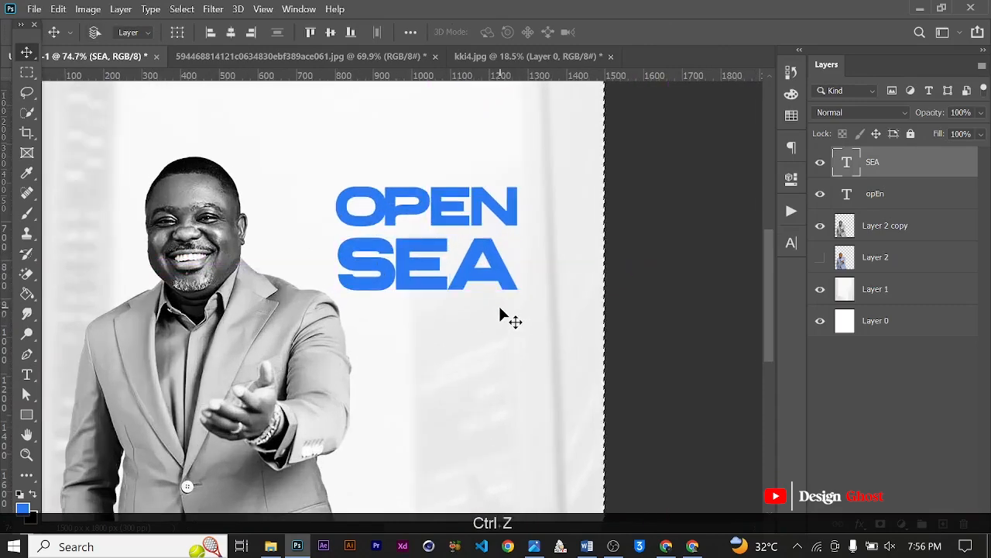
key("ctrl+z")
key("ctrl+z")
scroll(444, 282, "up", 1)
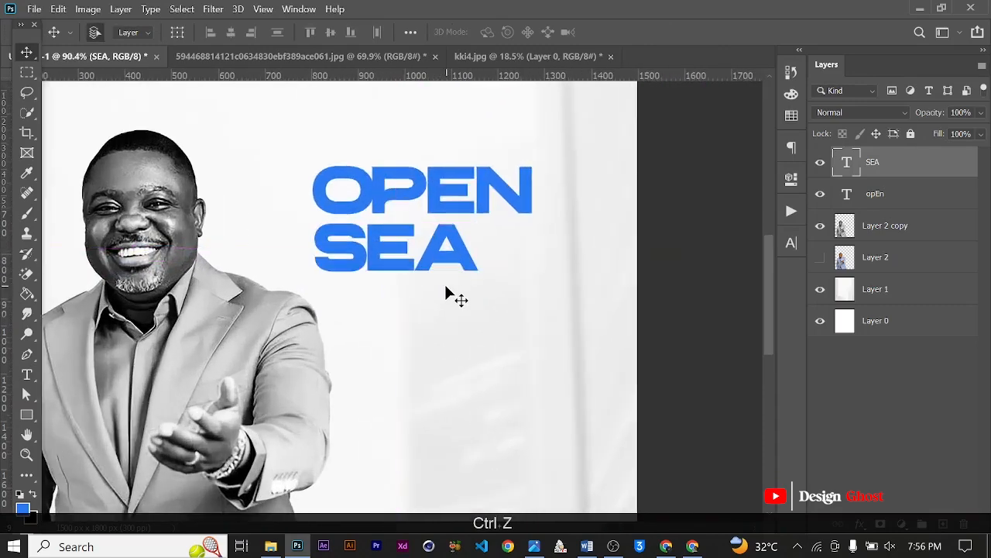
scroll(444, 282, "down", 3)
scroll(461, 272, "up", 1)
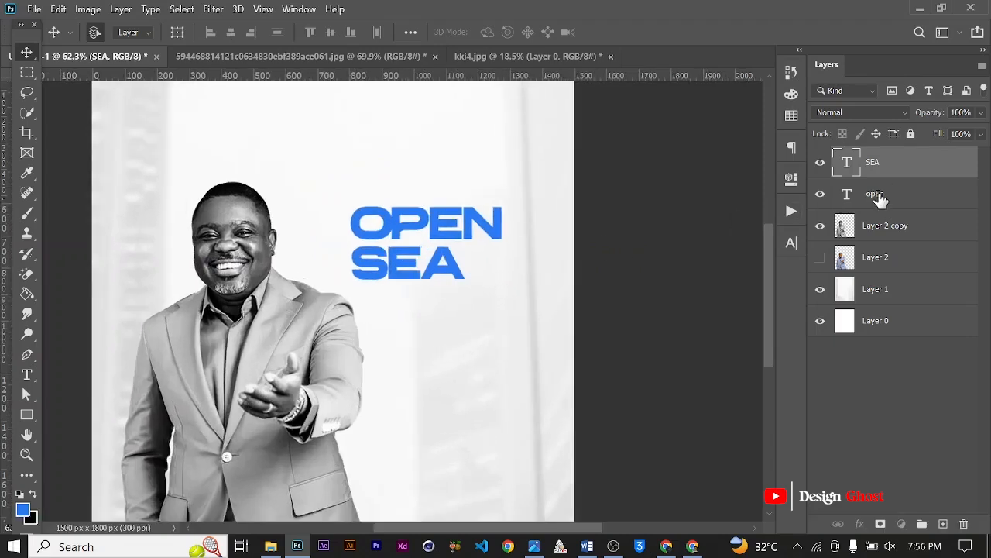
- Select the OPEN and SEA text layers together and nudge them slightly upward
left_click(880, 199)
left_click(918, 165, "ctrl")
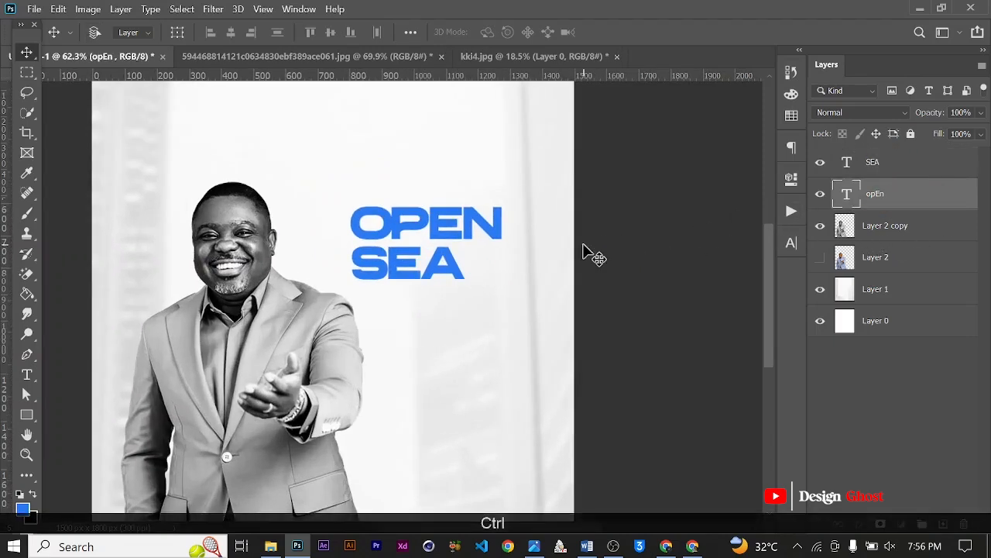
scroll(582, 250, "down", 1)
key("Up")
key("Up")
key("Up")
key("Up")
key("Up")
key("Up")
key("Up")
key("Up")
key("Up")
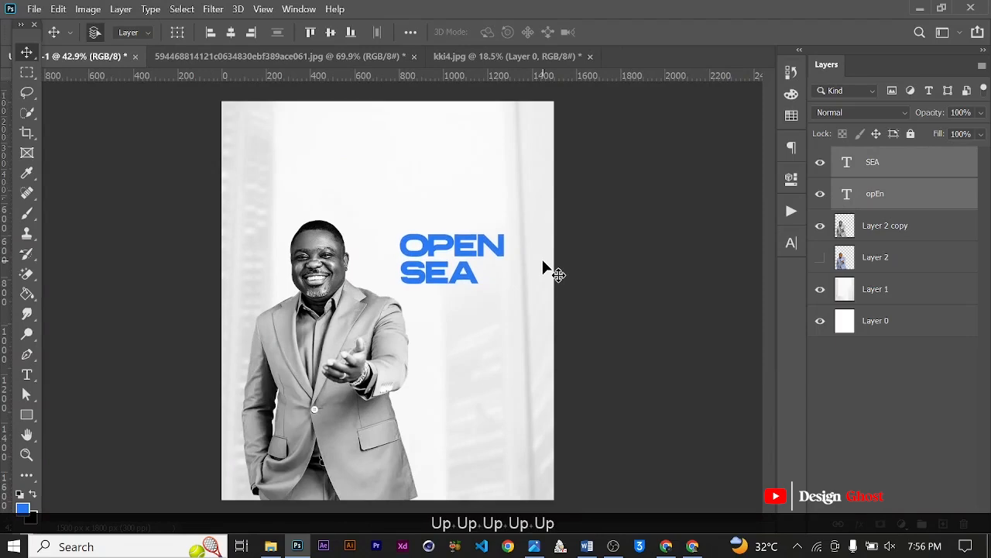
scroll(446, 275, "up", 1)
scroll(467, 266, "up", 1)
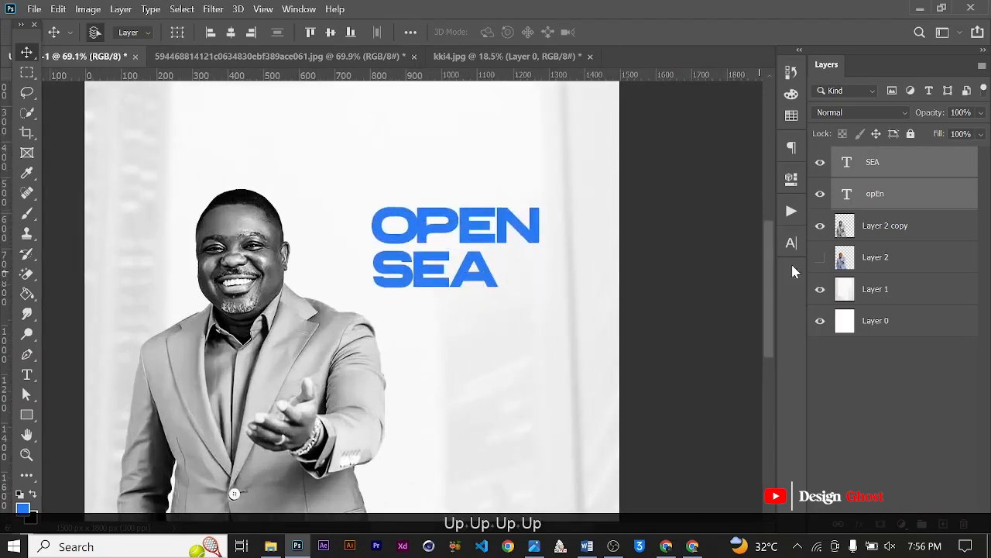
- Scale the OPEN and SEA texts together to about 115.25% with Free Transform
left_click(891, 169)
scroll(496, 277, "up", 1)
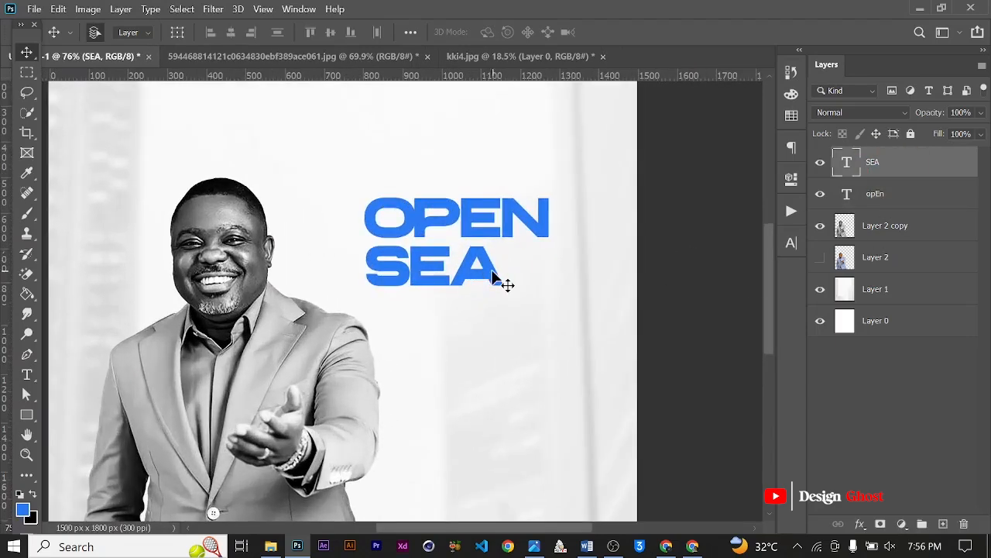
left_click(897, 196, "shift")
key("ctrl+t")
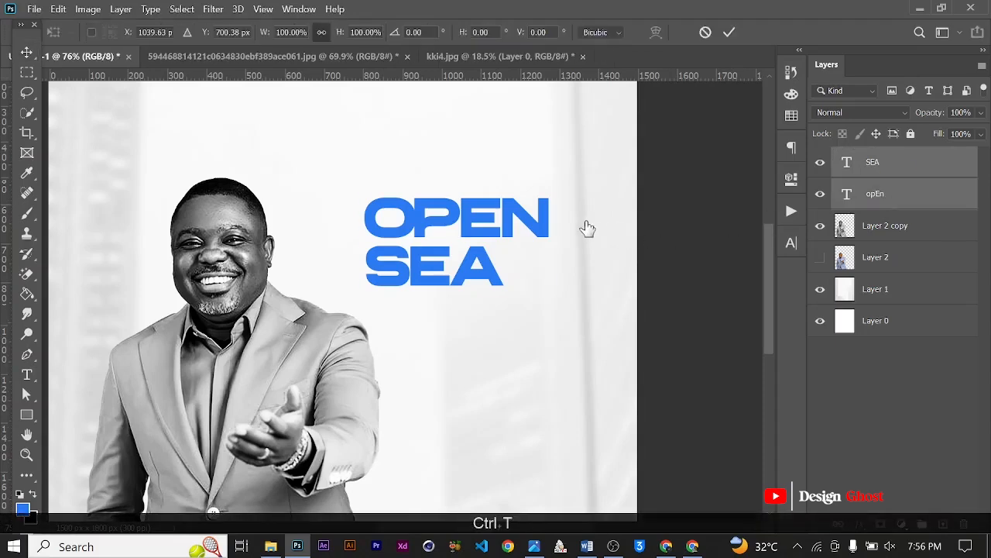
left_click_drag(557, 196, 580, 176)
key("Return")
key("ctrl+0")
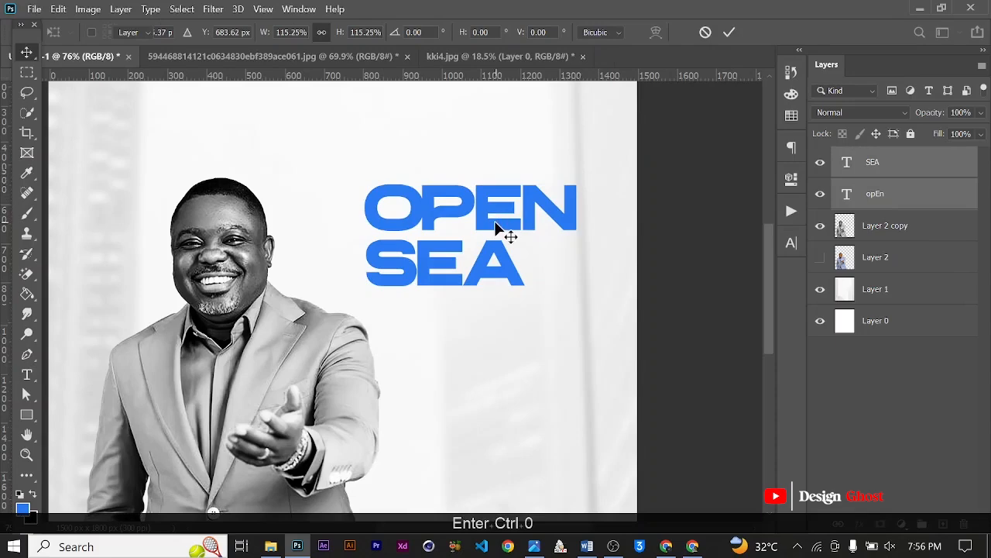
- Nudge both headline words up, and move SEA up further to tighten the gap beneath OPEN
scroll(493, 222, "up", 7)
left_click_drag(512, 223, 512, 227)
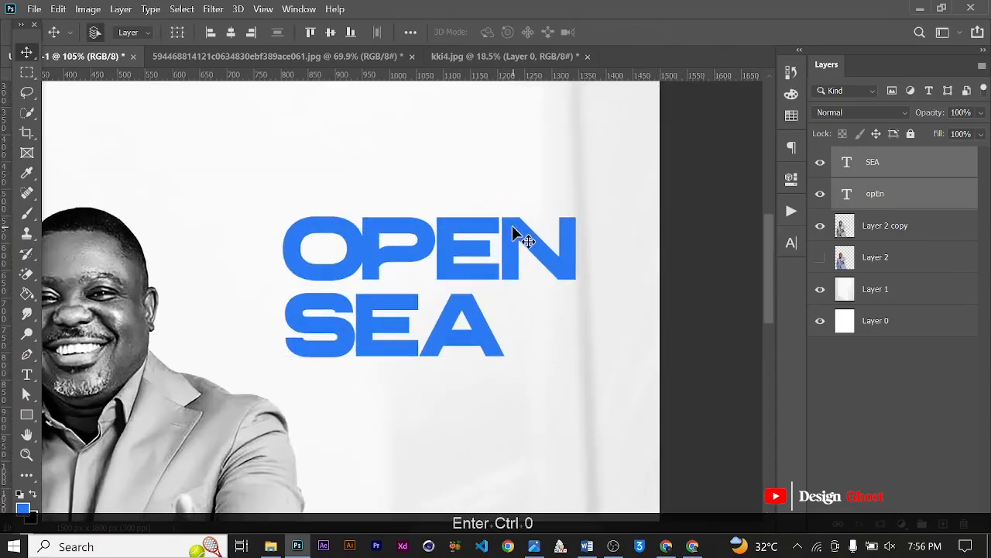
scroll(518, 297, "down", 4)
scroll(461, 287, "up", 3)
scroll(465, 279, "down", 2)
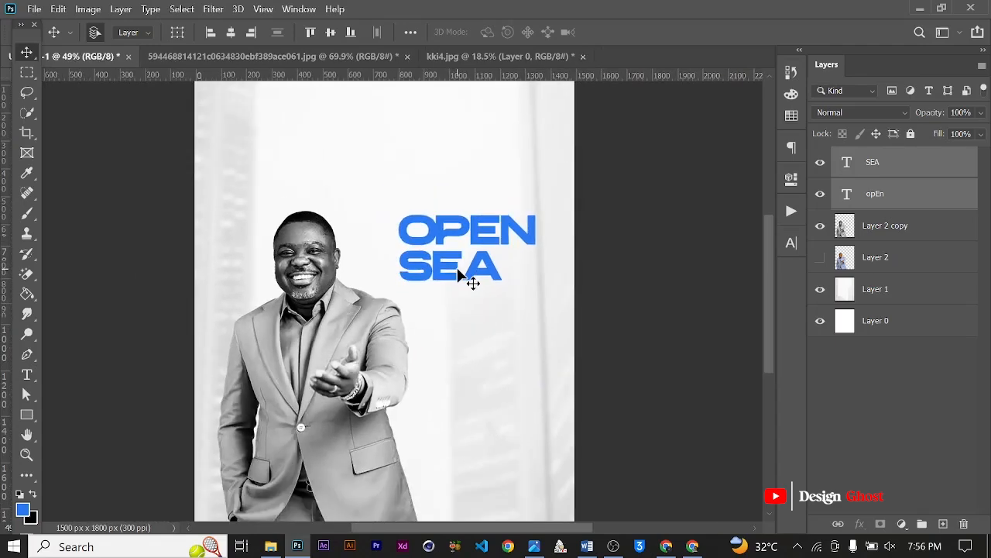
scroll(455, 280, "down", 1)
scroll(458, 282, "up", 2)
scroll(473, 280, "down", 2)
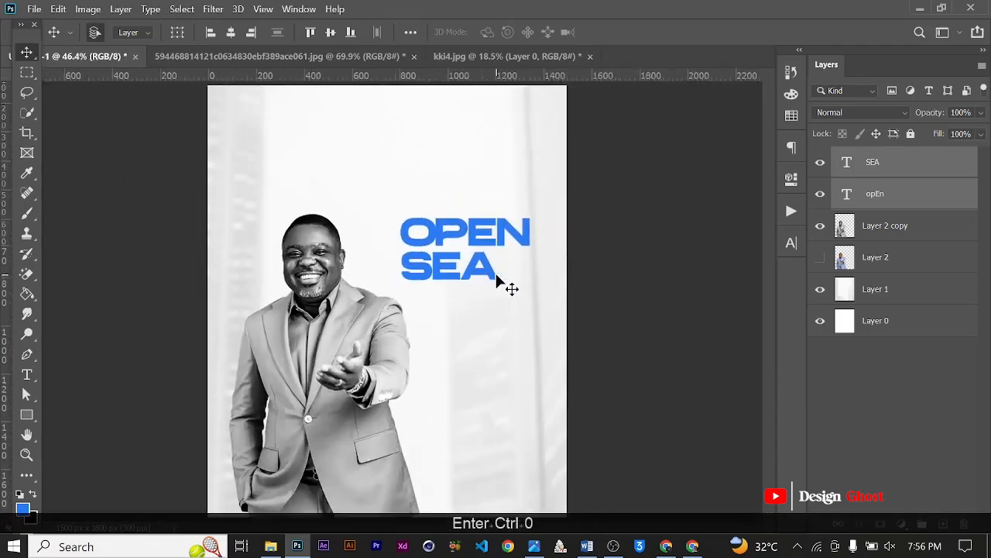
scroll(498, 284, "up", 4)
scroll(481, 266, "down", 3)
key("Up")
key("Up")
left_click(889, 167)
key("Up")
key("Up")
key("Return")
- Examine the spacing between OPEN and SEA up close and within the whole flyer
key("ctrl+0")
scroll(500, 271, "up", 4)
key("space")
left_click_drag(506, 277, 574, 232)
scroll(573, 231, "down", 2)
scroll(540, 238, "down", 2)
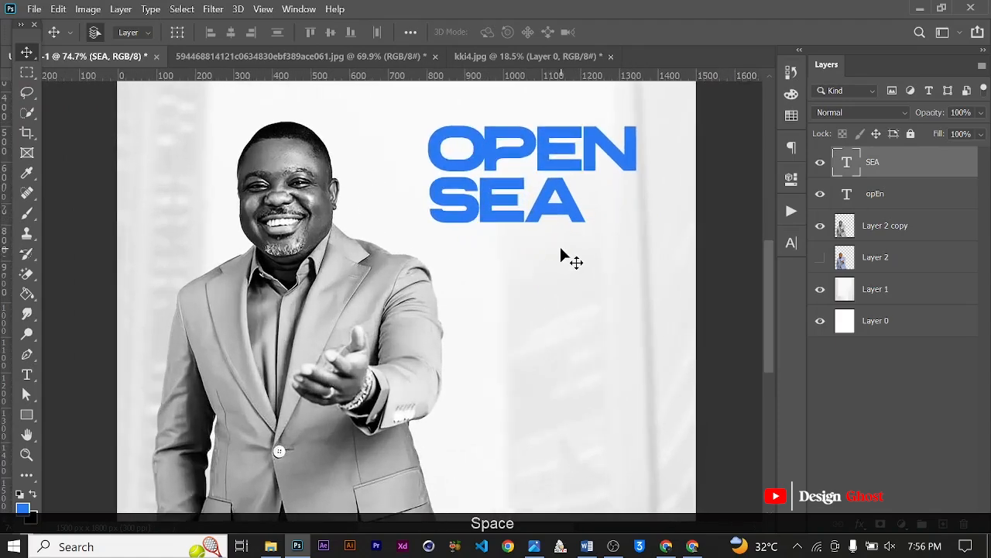
key("Return")
key("ctrl+0")
scroll(467, 314, "up", 2)
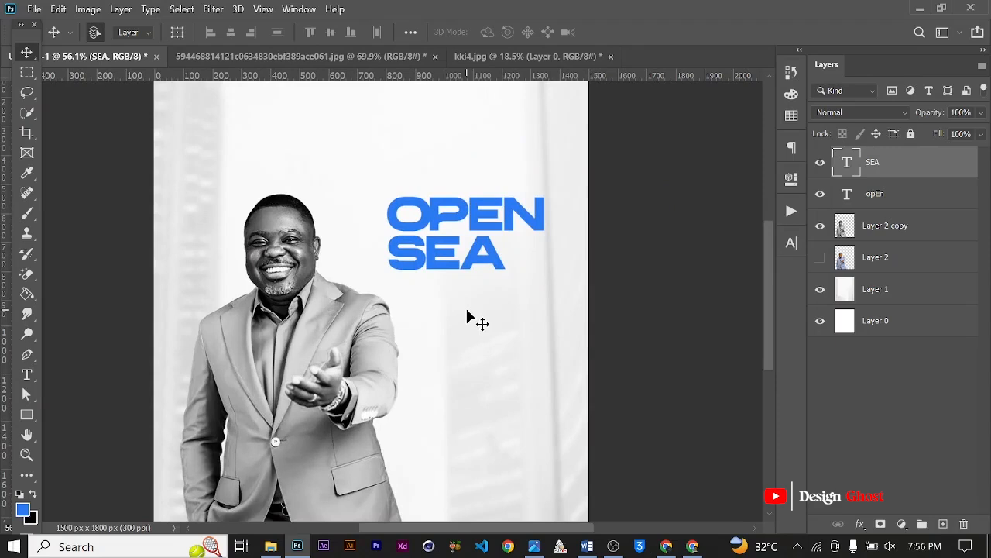
scroll(467, 314, "up", 2)
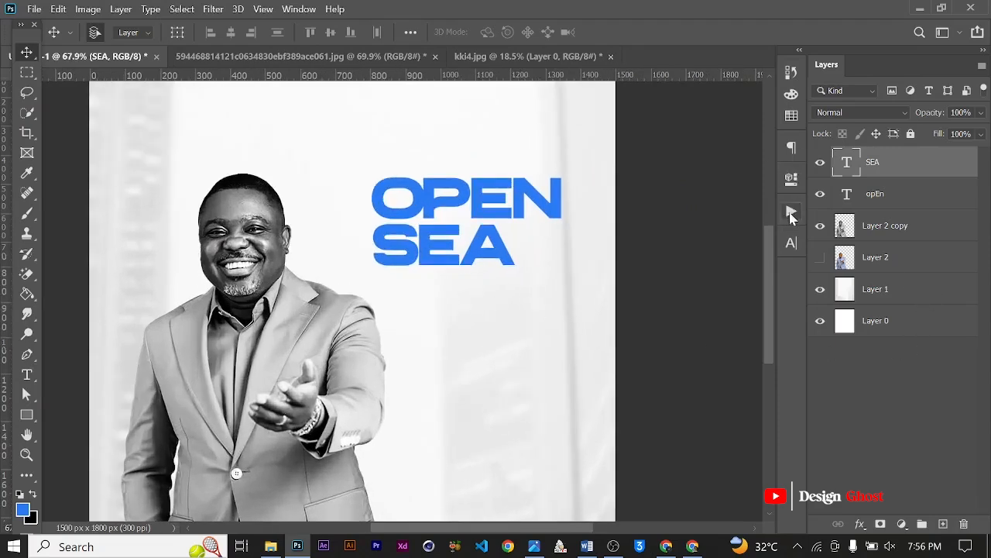
- Set the text colour of SEA and OPEN to black (000000)
left_click(791, 245)
left_click(750, 333)
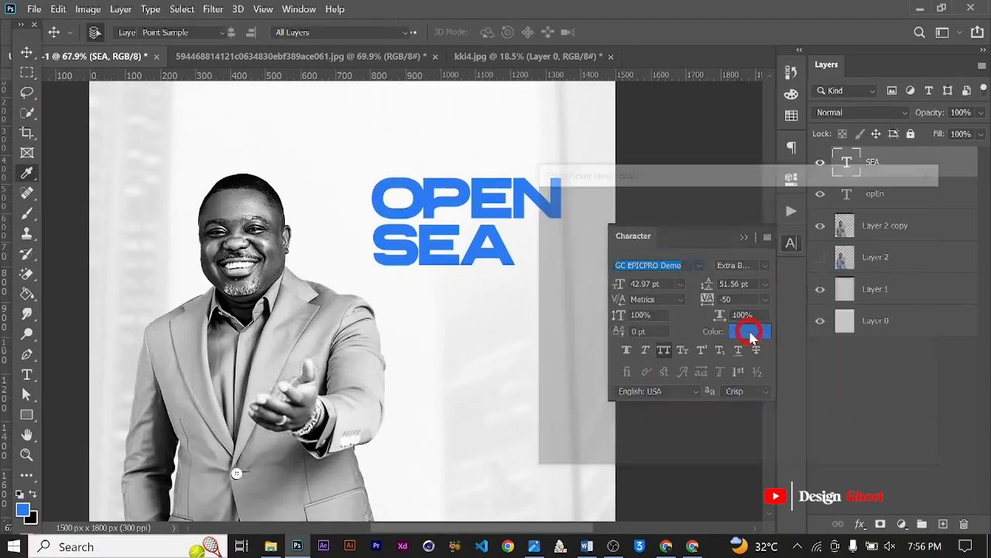
type("000000")
left_click(918, 199)
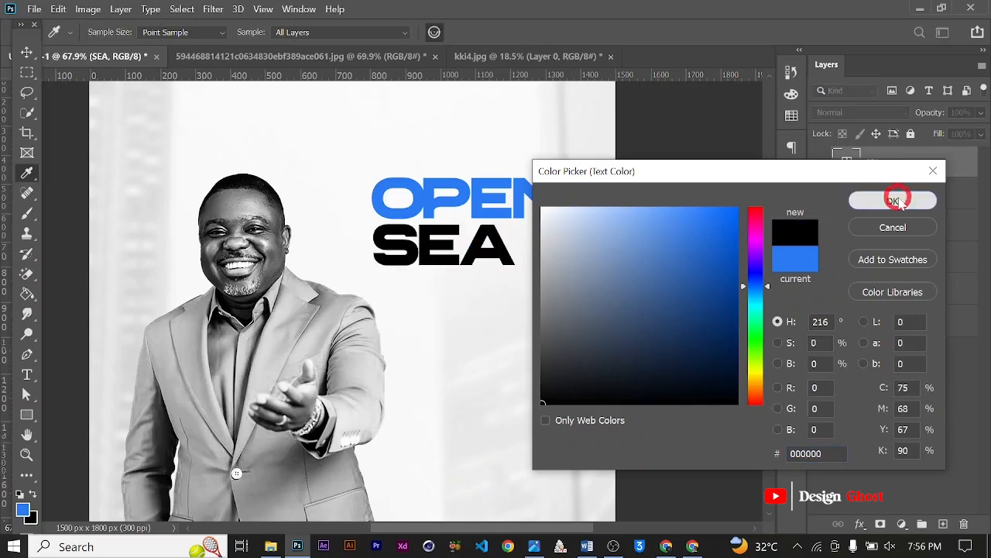
key("alt+bracketleft")
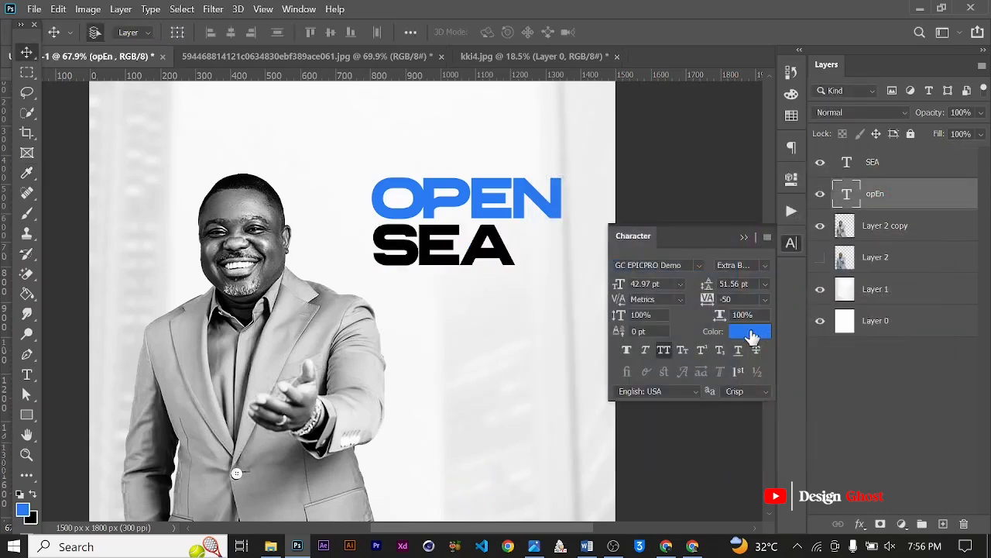
left_click(750, 332)
type("000000")
left_click(891, 202)
scroll(476, 266, "down", 2)
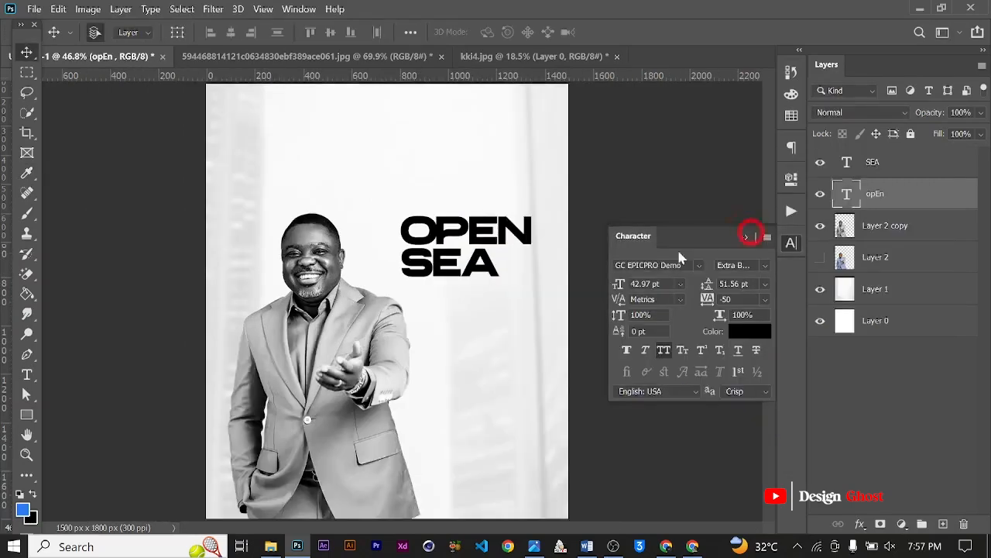
scroll(580, 267, "up", 2)
left_click(743, 237)
- Check the black headline against the man and the empty area below it at several magnifications
scroll(556, 282, "up", 2)
scroll(545, 282, "down", 5)
scroll(463, 295, "up", 1)
key("ctrl+0")
scroll(463, 289, "up", 3)
key("space")
left_click_drag(450, 309, 507, 232)
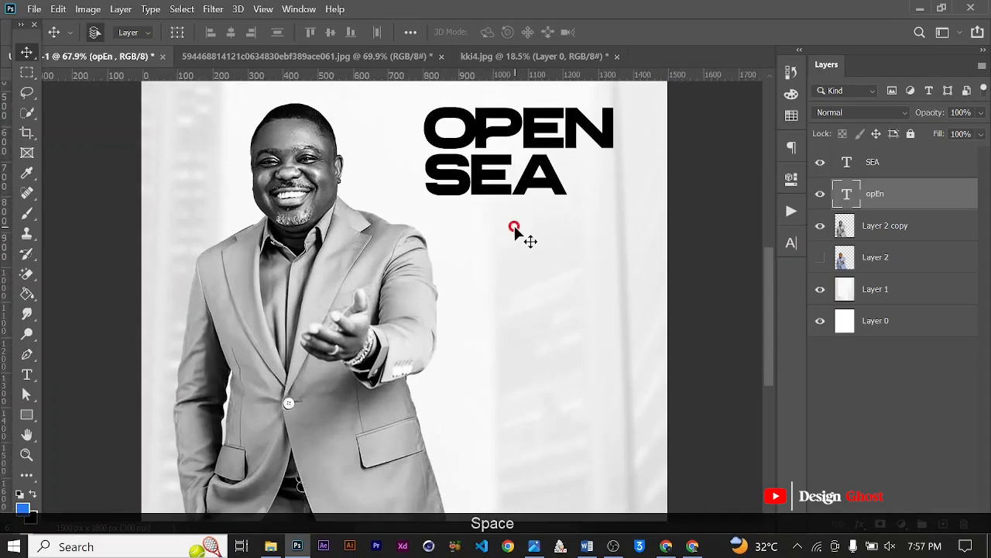
scroll(514, 228, "down", 2)
scroll(422, 276, "up", 1)
scroll(434, 282, "up", 2)
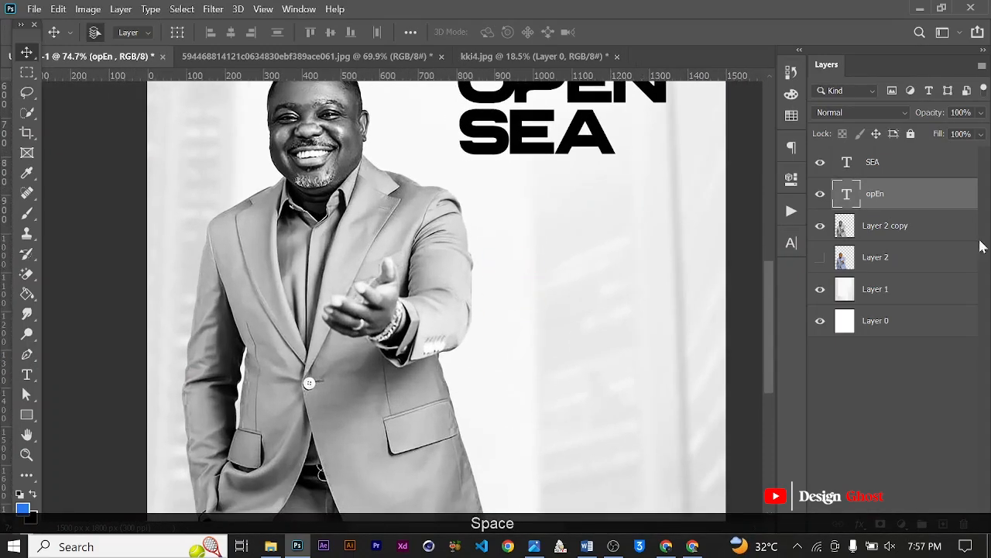
- Add an empty layer directly above Layer 2 and set the Pen tool to Shape mode
left_click(929, 261)
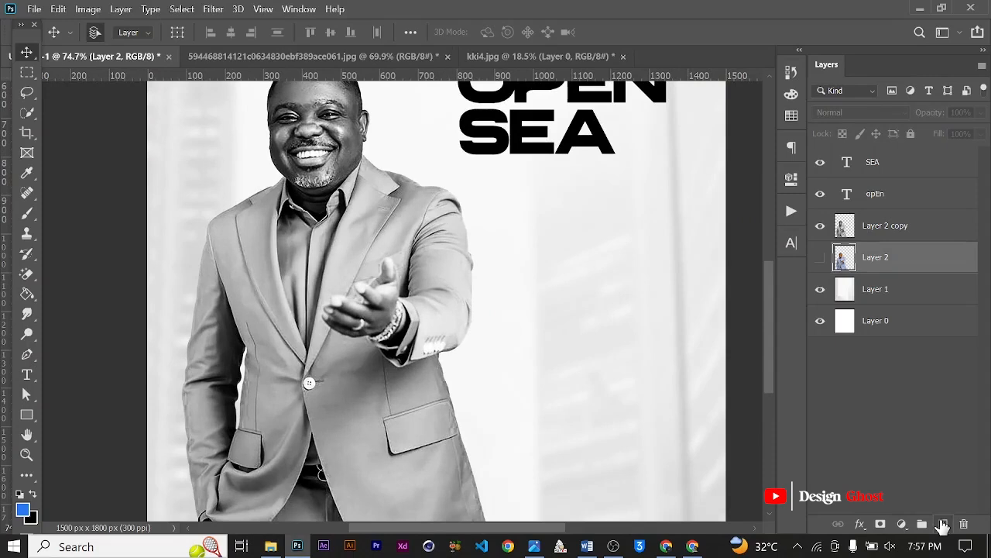
left_click(943, 524)
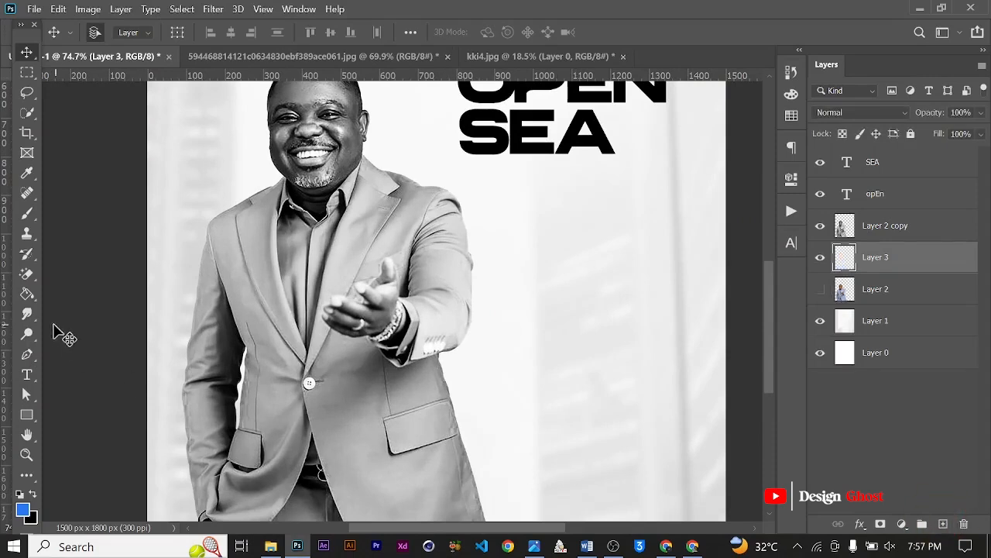
left_click(26, 354)
left_click(113, 33)
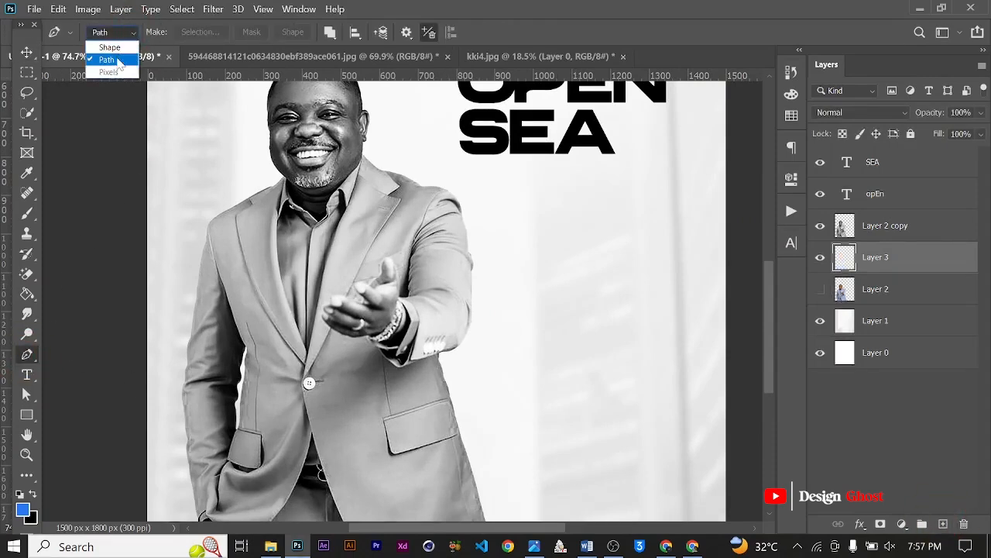
left_click(110, 48)
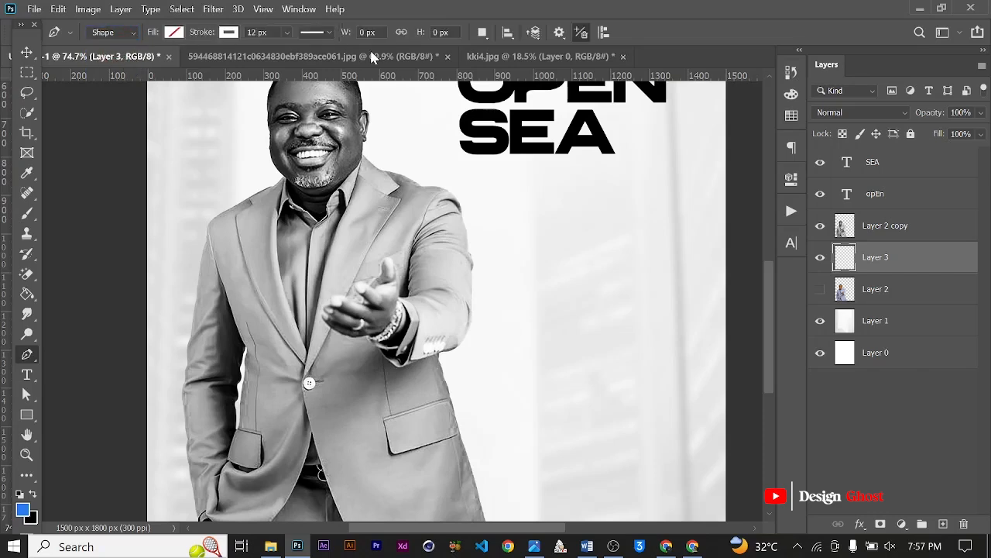
- Set the pen shape to no fill with a blue stroke of colour 2b7af3
left_click(174, 33)
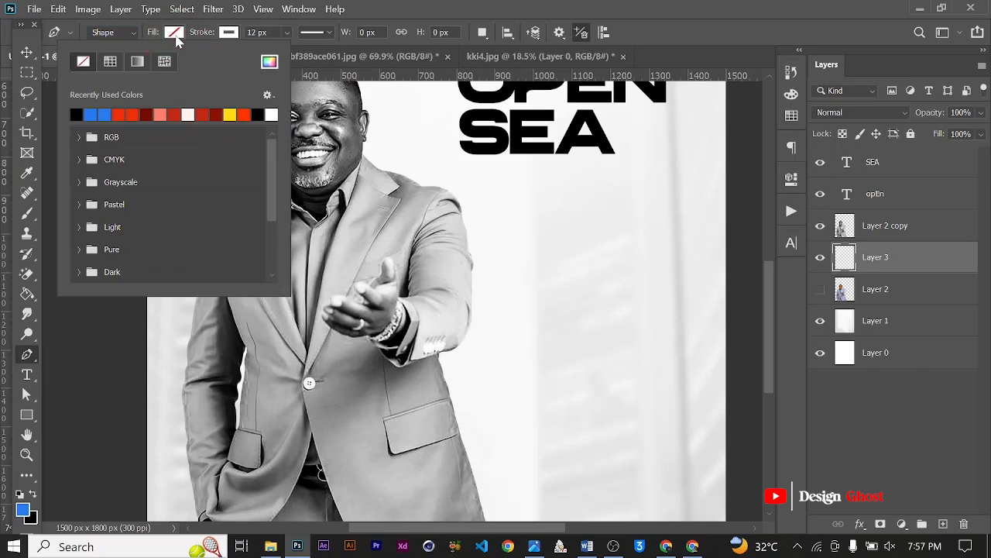
left_click(83, 62)
left_click(245, 34)
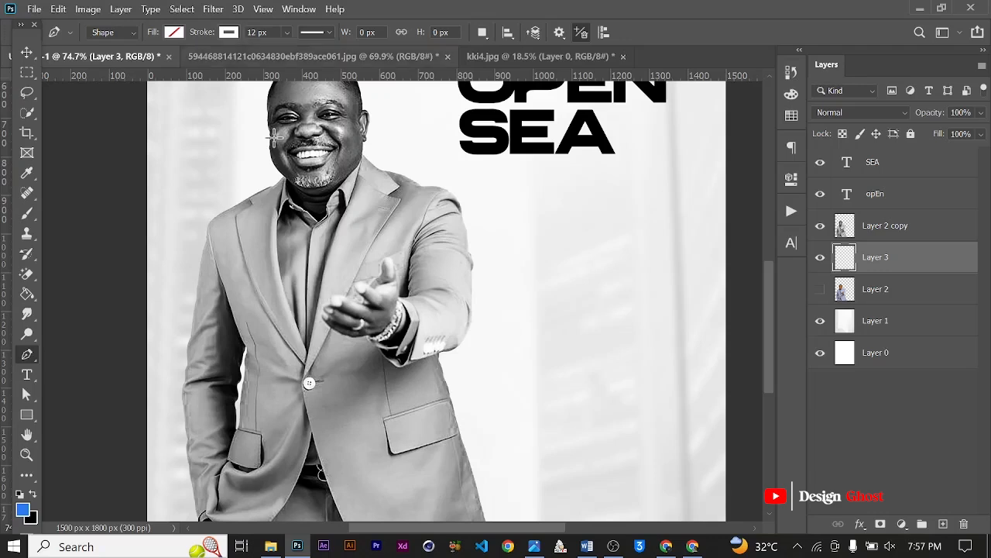
left_click(231, 33)
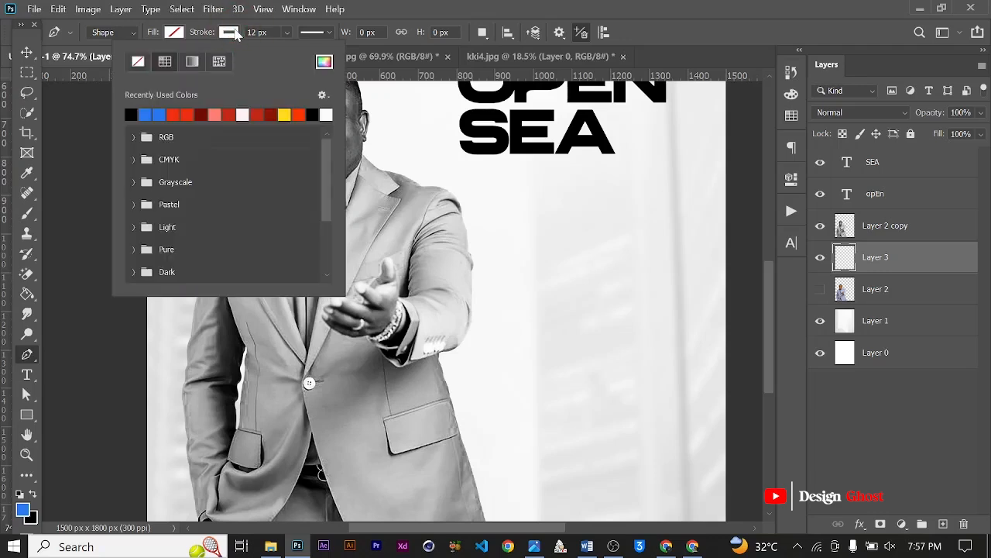
left_click(23, 509)
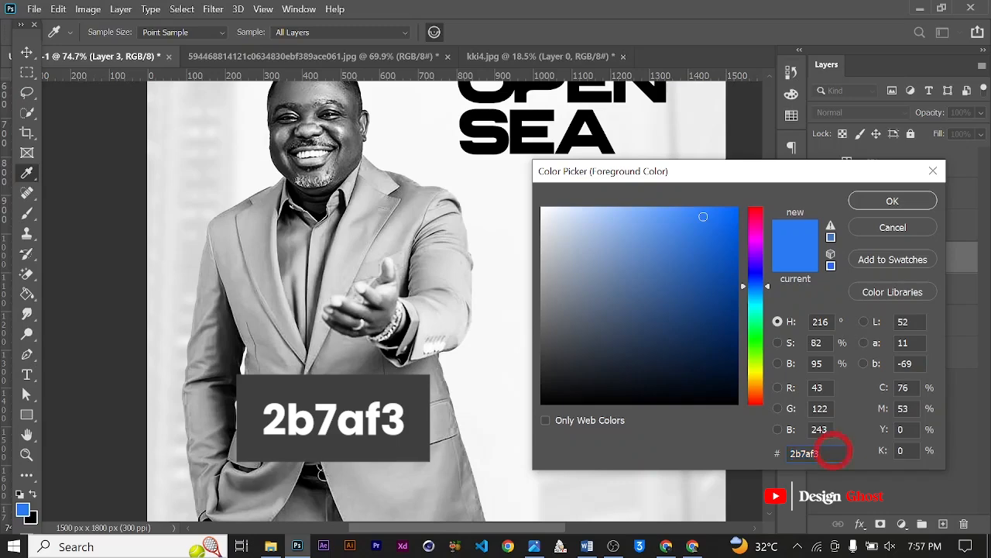
left_click(891, 203)
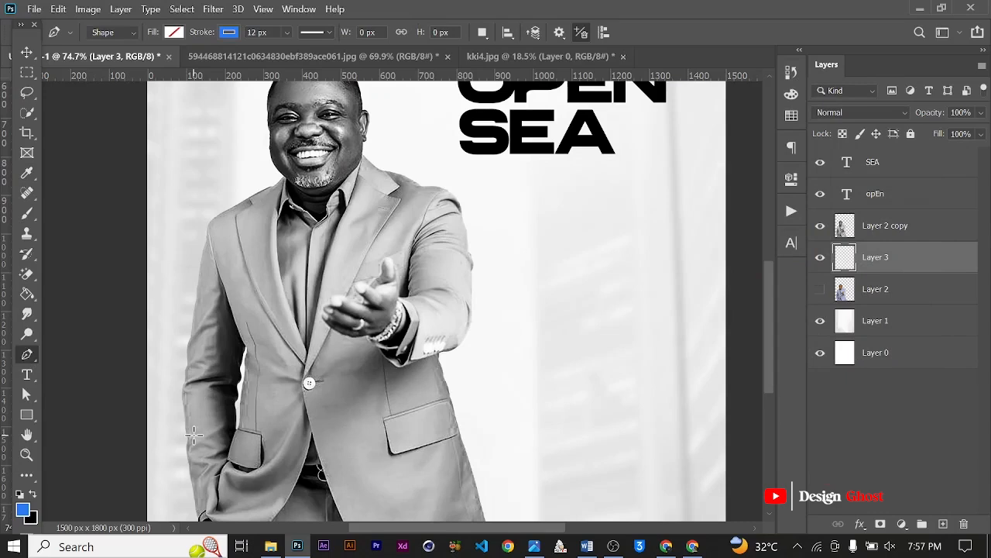
- Draw an open ribbon-like path about 621 by 949 px, rising from the man's pocketed hand, looping around his head and crossing down to his opposite side
key("Caps_Lock")
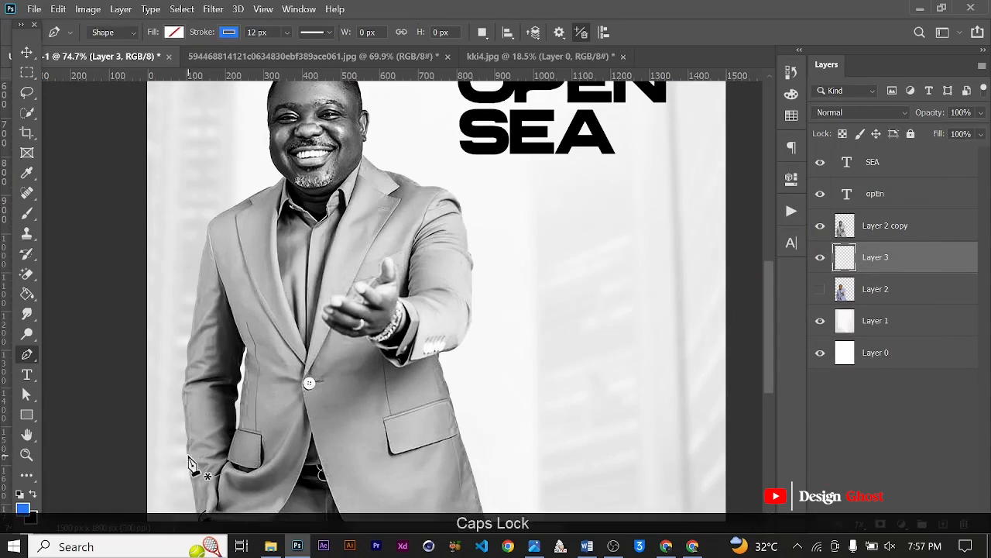
left_click(171, 463)
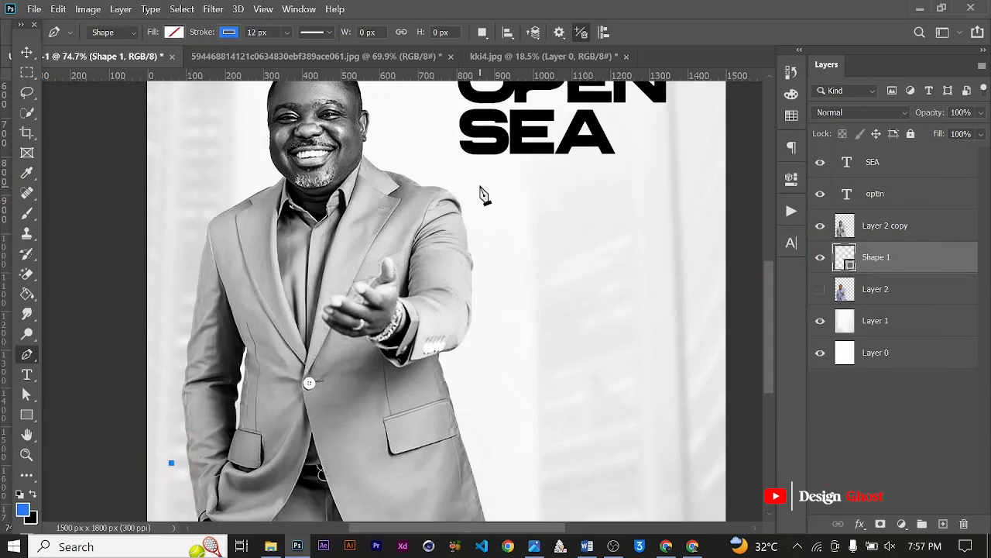
left_click_drag(410, 151, 380, 81)
left_click_drag(244, 169, 254, 225)
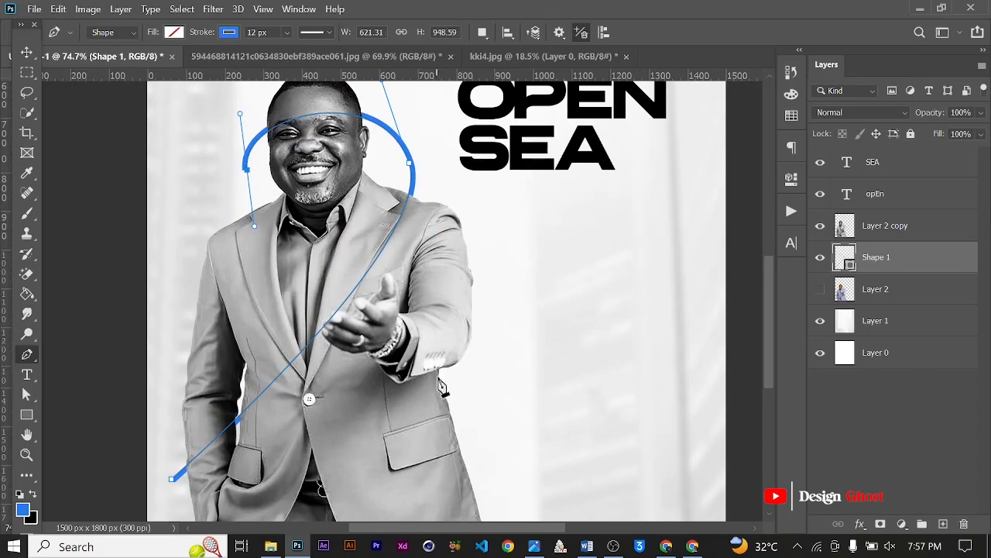
left_click_drag(408, 405, 453, 439)
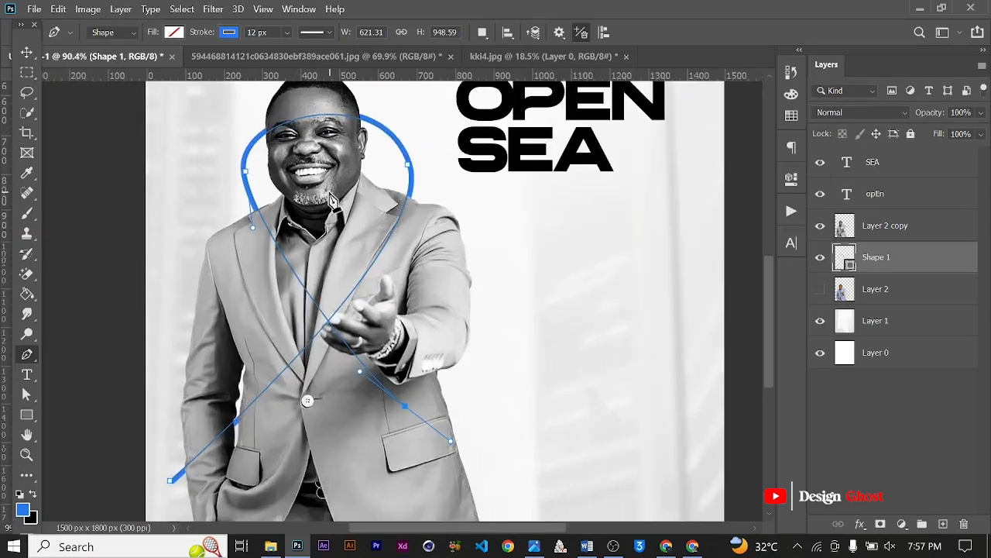
- Thicken the ribbon path's stroke to about 103 px
scroll(326, 201, "up", 3)
left_click_drag(370, 111, 370, 172)
left_click(288, 32)
left_click_drag(291, 51, 323, 54)
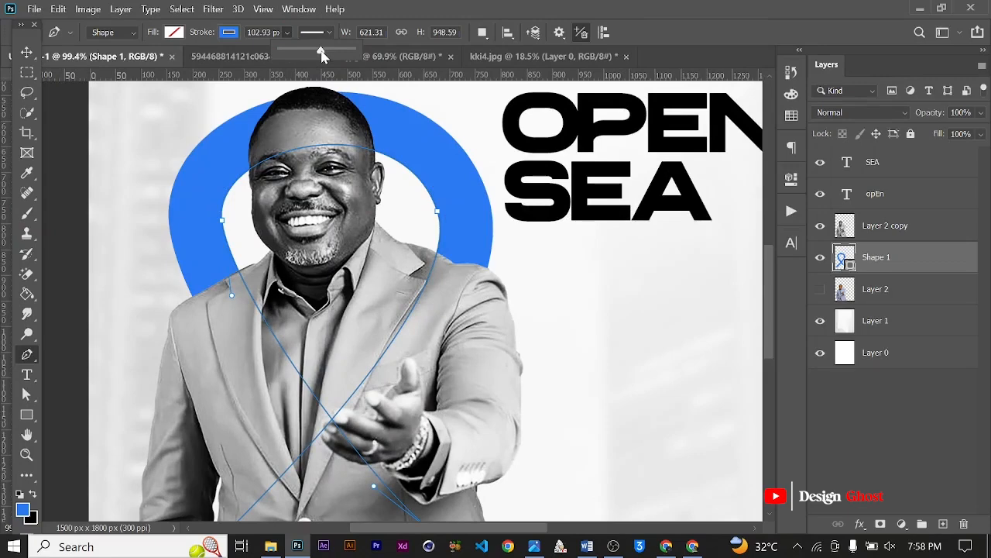
- Move the ribbon's lower starting anchor outward to the flyer's left edge
scroll(324, 364, "down", 5)
scroll(324, 364, "up", 2)
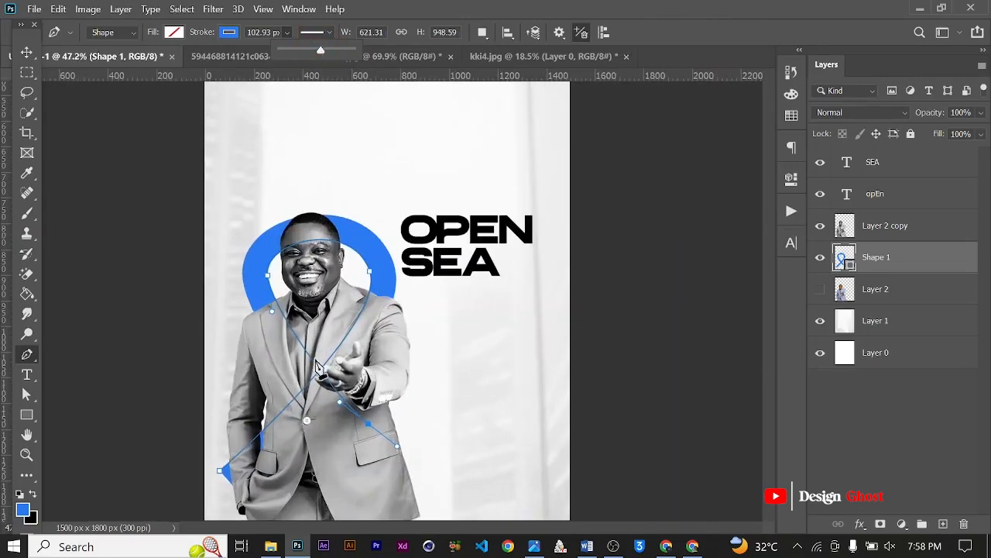
left_click_drag(221, 471, 210, 481)
left_click_drag(334, 260, 332, 399)
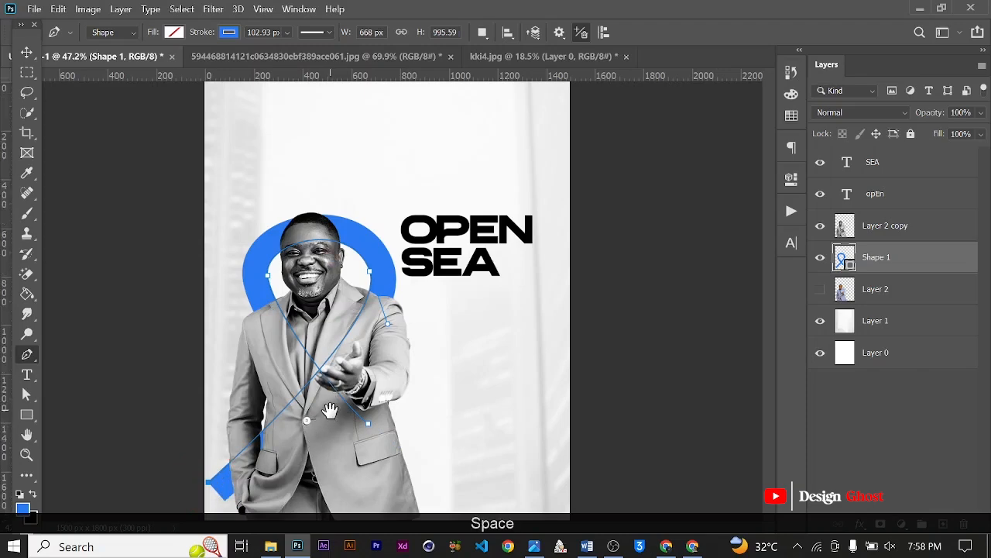
scroll(327, 417, "up", 2)
left_click_drag(328, 451, 349, 250)
scroll(350, 250, "up", 1)
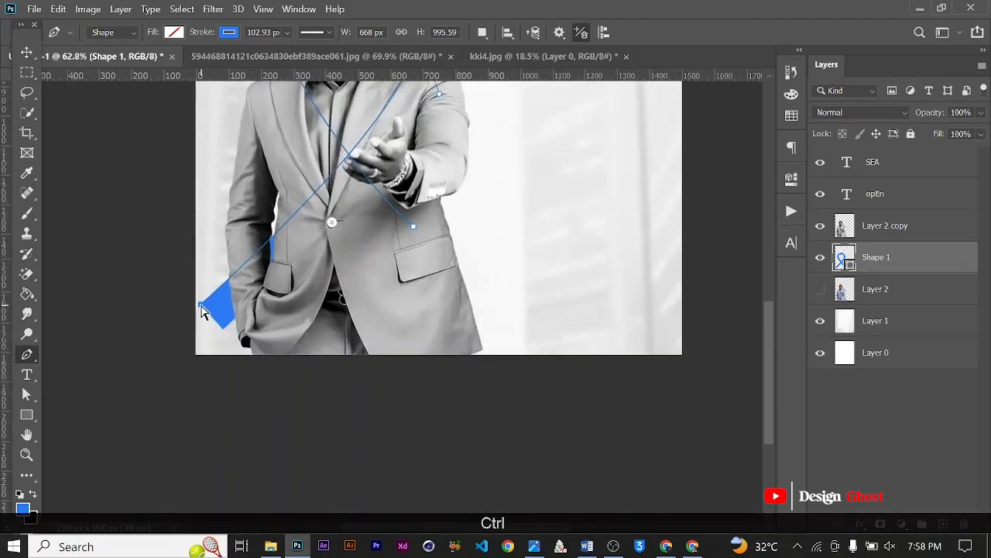
left_click_drag(200, 306, 196, 306)
scroll(286, 286, "down", 5)
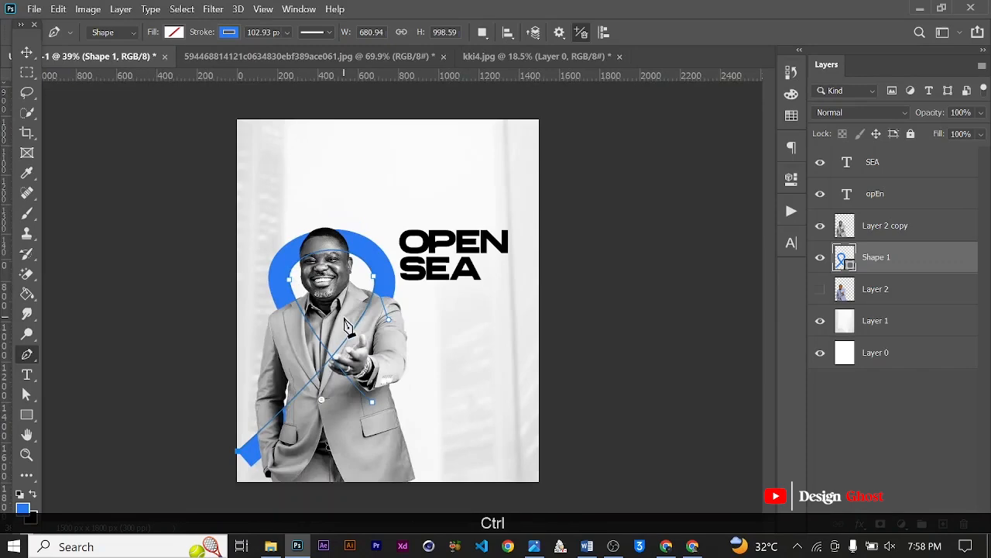
- Reshape the loop around the man's head by adjusting the curve handles on both sides
scroll(350, 321, "up", 4)
scroll(364, 298, "up", 3)
left_click_drag(407, 341, 388, 334)
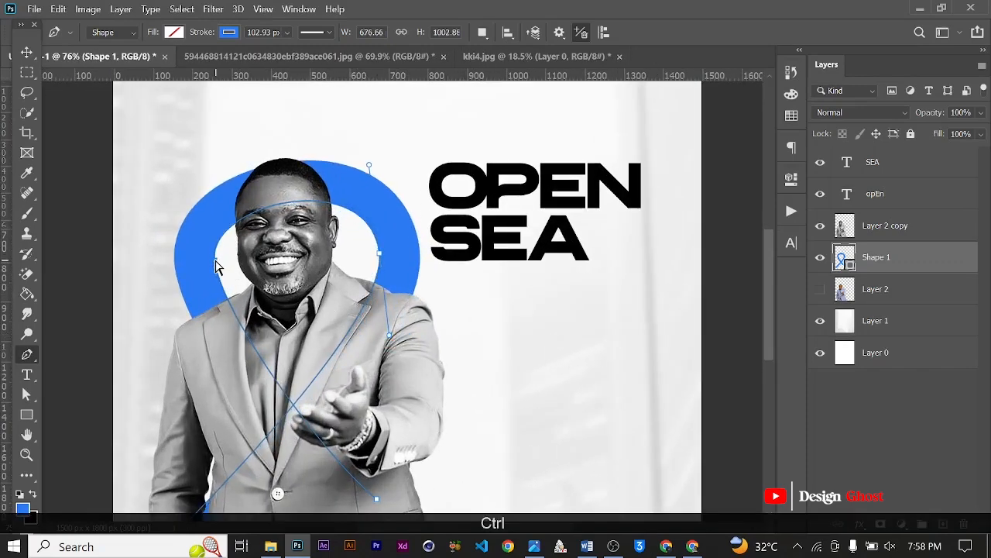
left_click_drag(216, 261, 245, 317)
left_click_drag(189, 210, 195, 207)
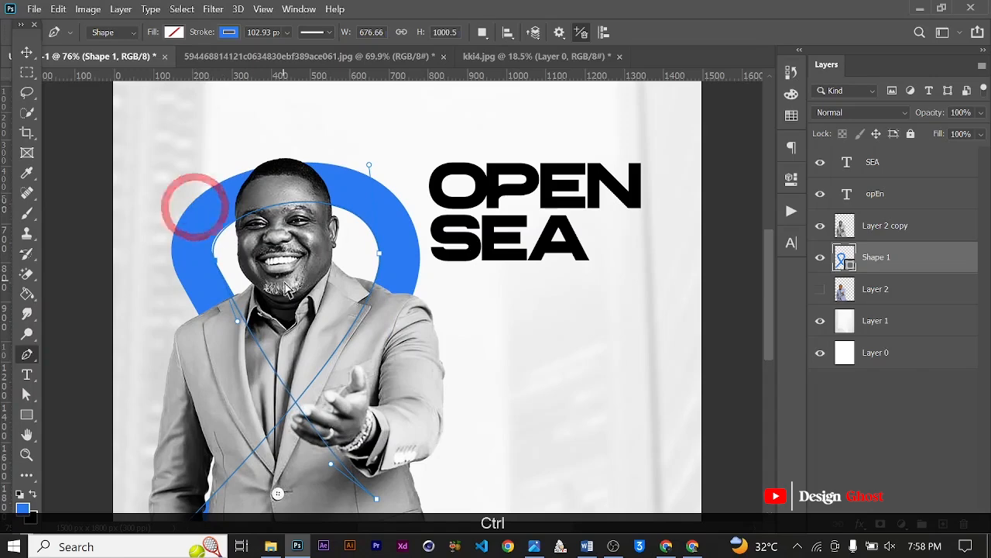
scroll(306, 298, "down", 3)
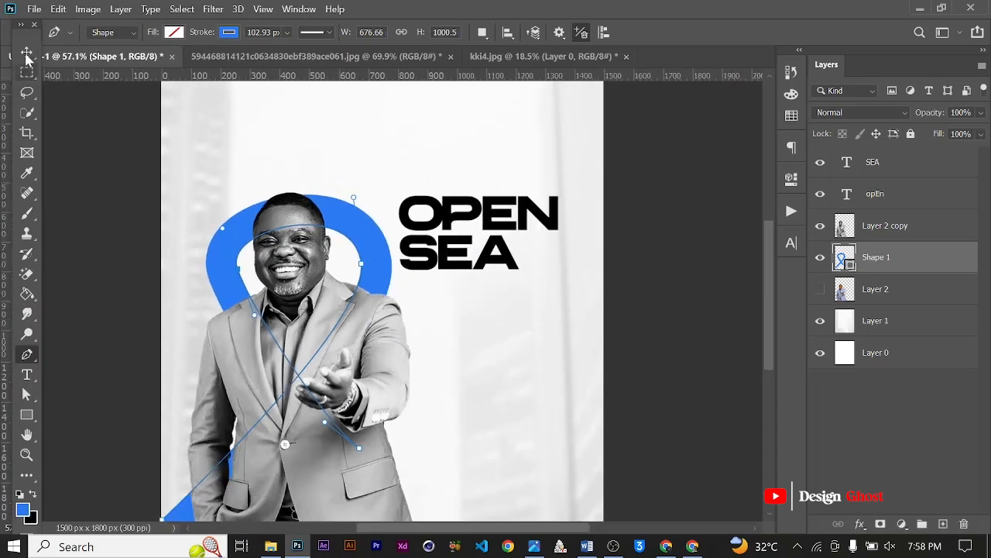
- Give the blue ribbon's stroke round end caps
left_click(27, 54)
scroll(395, 409, "down", 2)
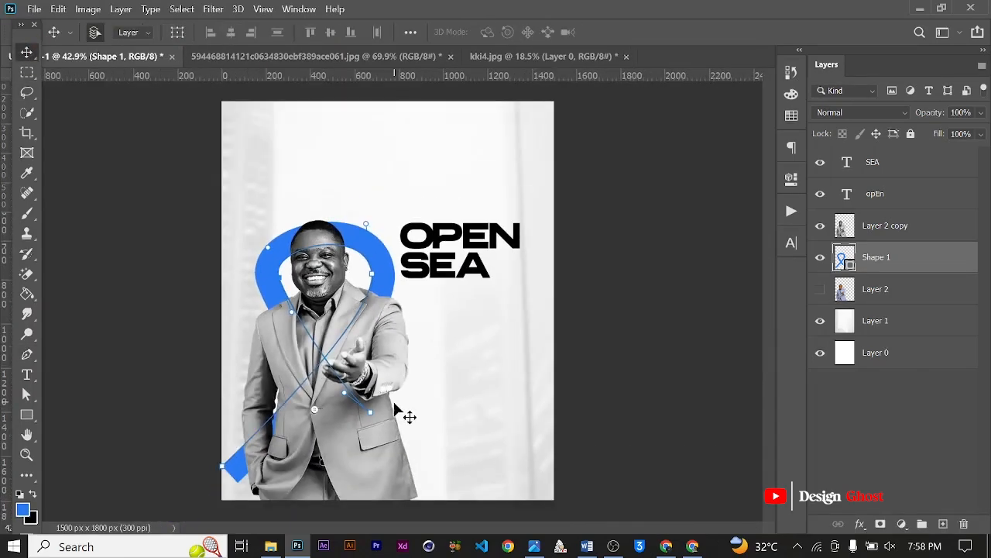
scroll(298, 213, "up", 2)
key("u")
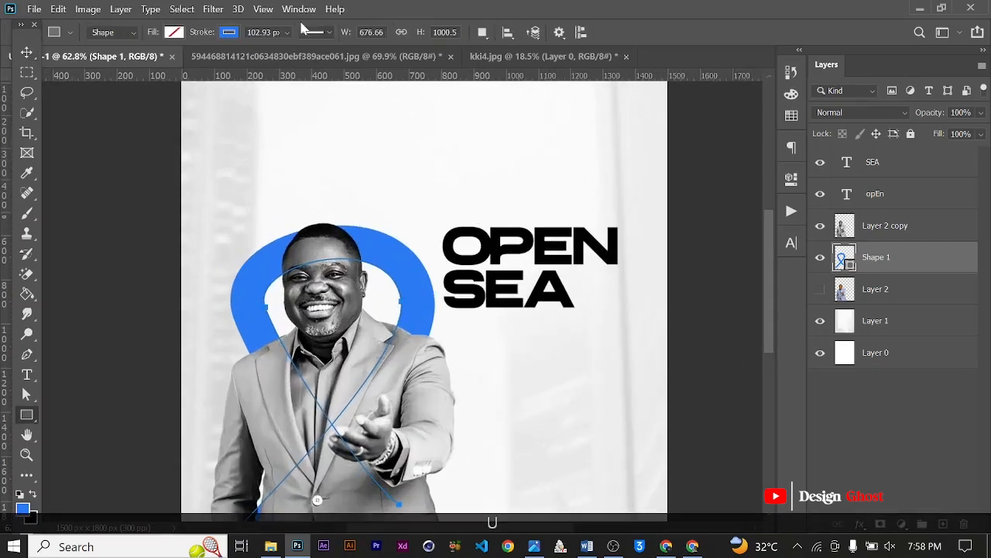
left_click(287, 34)
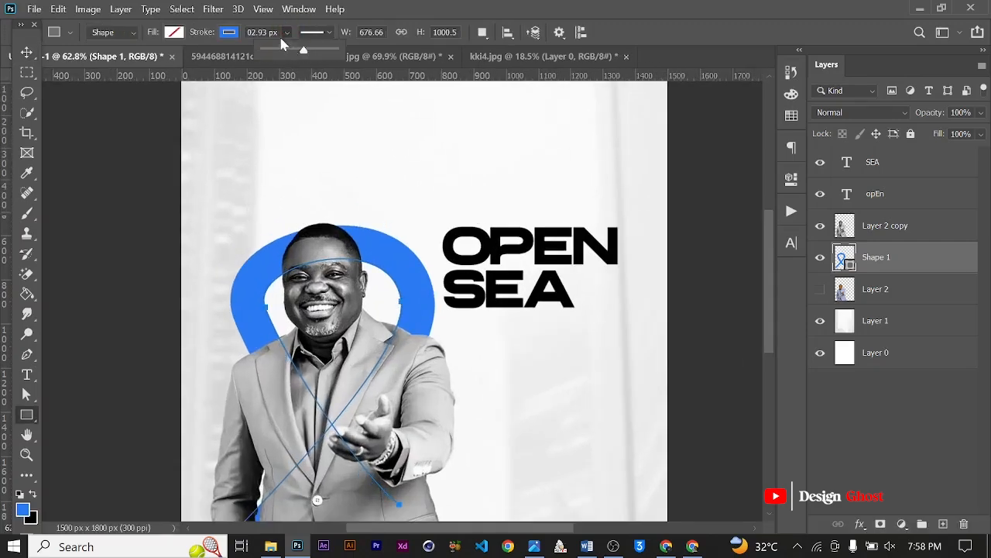
left_click(324, 33)
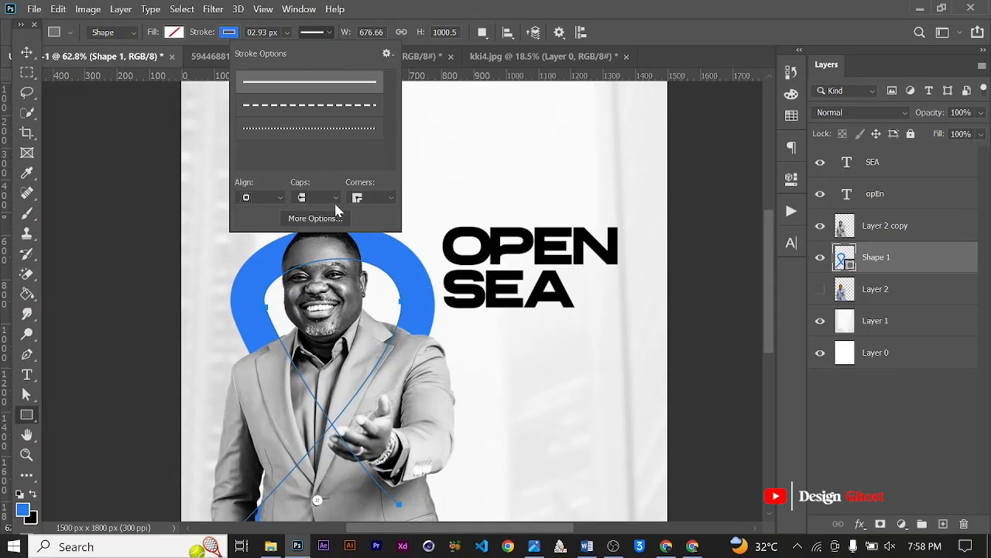
left_click(326, 222)
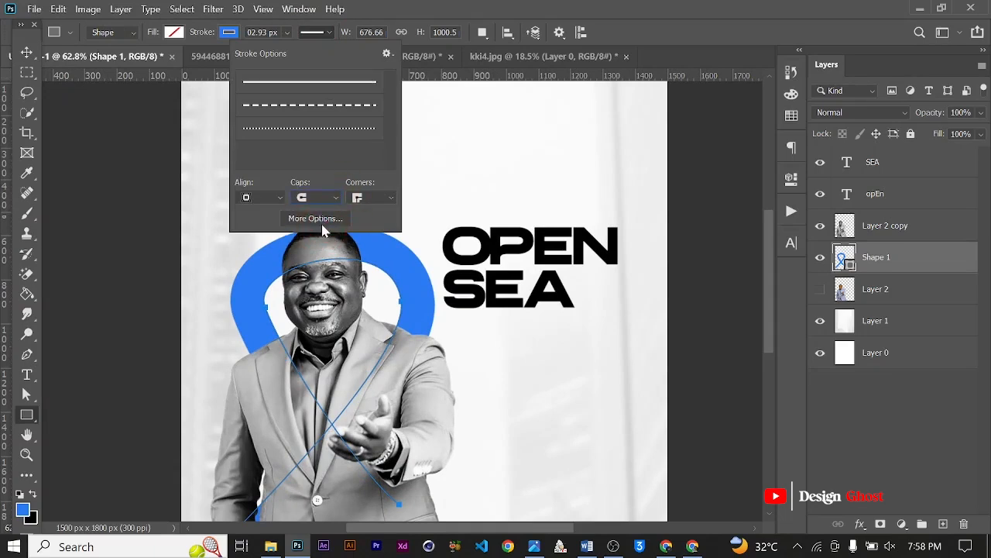
left_click(27, 52)
- Inspect the blue loop and its rounded end behind the man at several magnifications
scroll(439, 358, "down", 8)
scroll(310, 422, "up", 6)
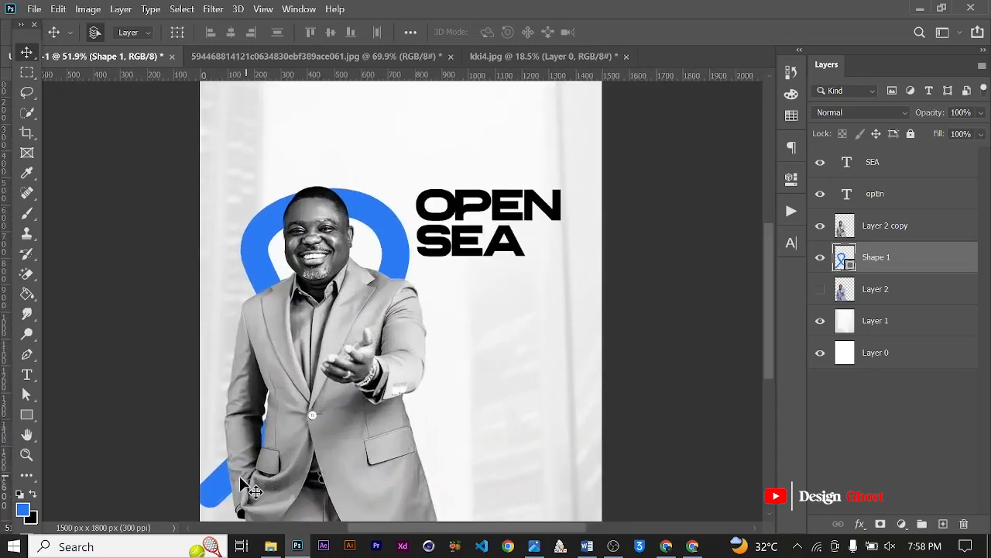
scroll(310, 256, "down", 3)
scroll(364, 325, "up", 4)
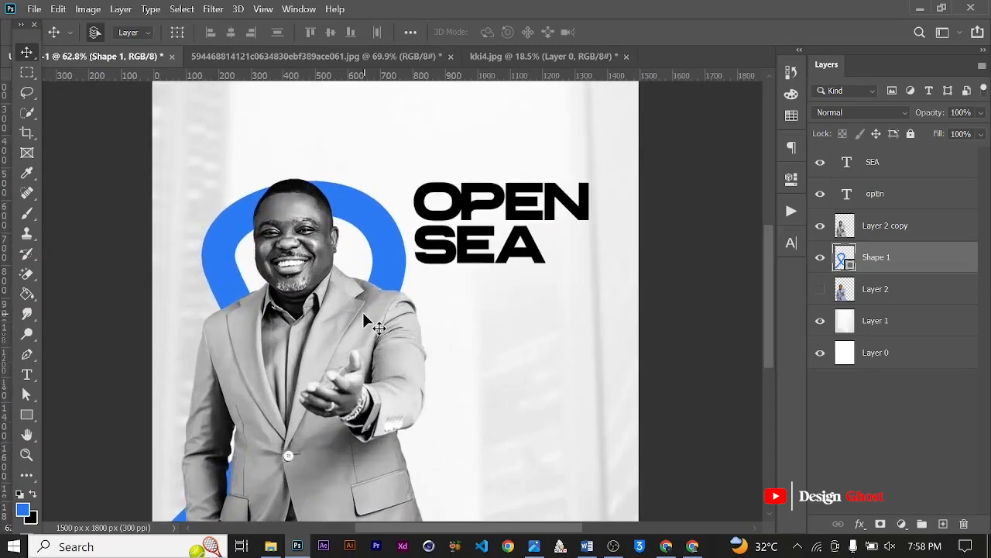
key("ctrl+0")
left_click_drag(295, 354, 250, 222)
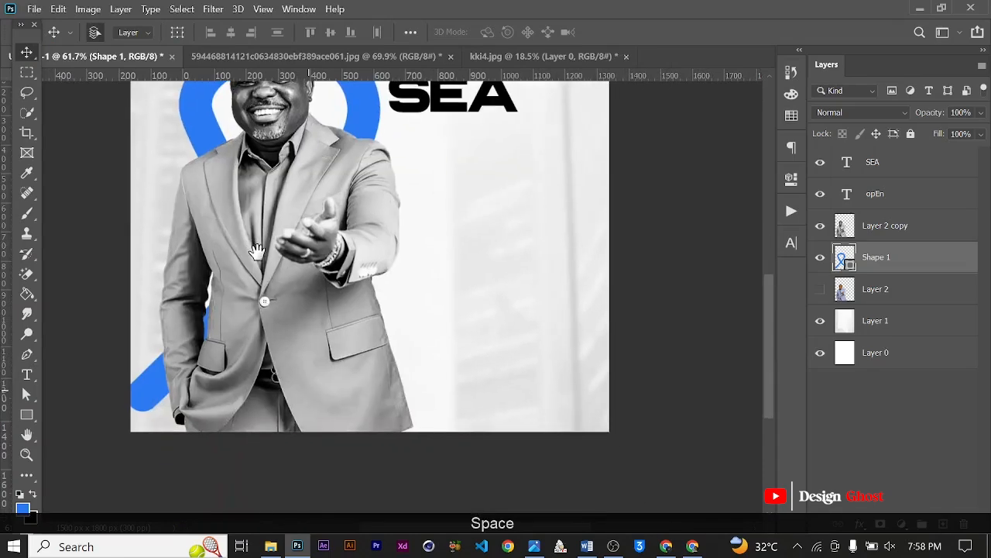
- Add a layer above Shape 1 and draw a rectangle about 556 by 187 px beside the man's outstretched arm
left_click(27, 415)
scroll(258, 289, "down", 2)
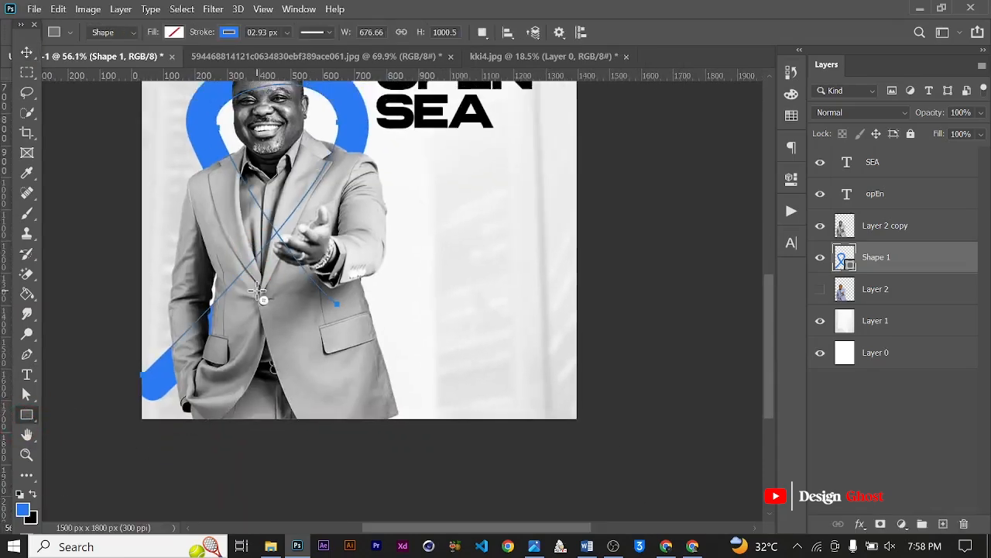
scroll(335, 189, "up", 2)
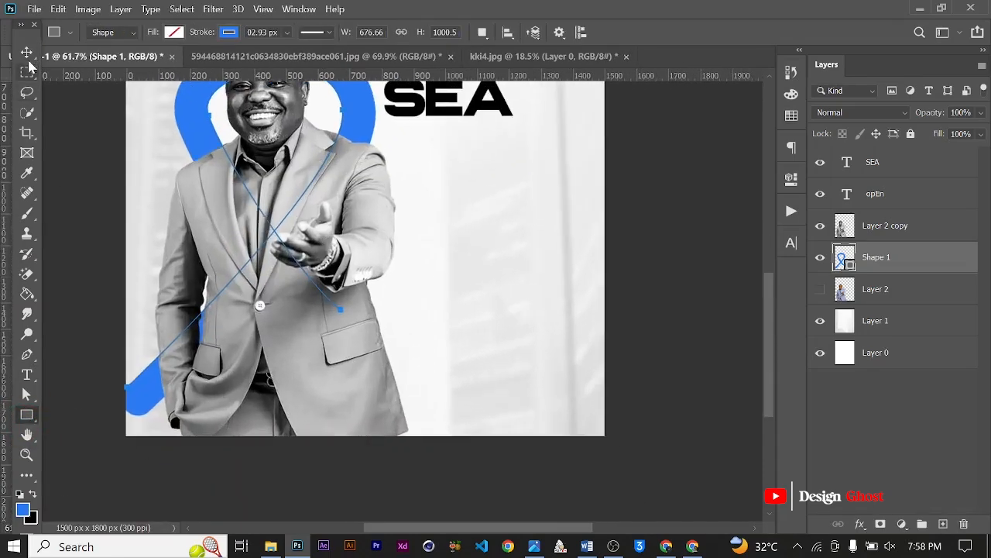
left_click(941, 524)
left_click_drag(374, 218, 549, 276)
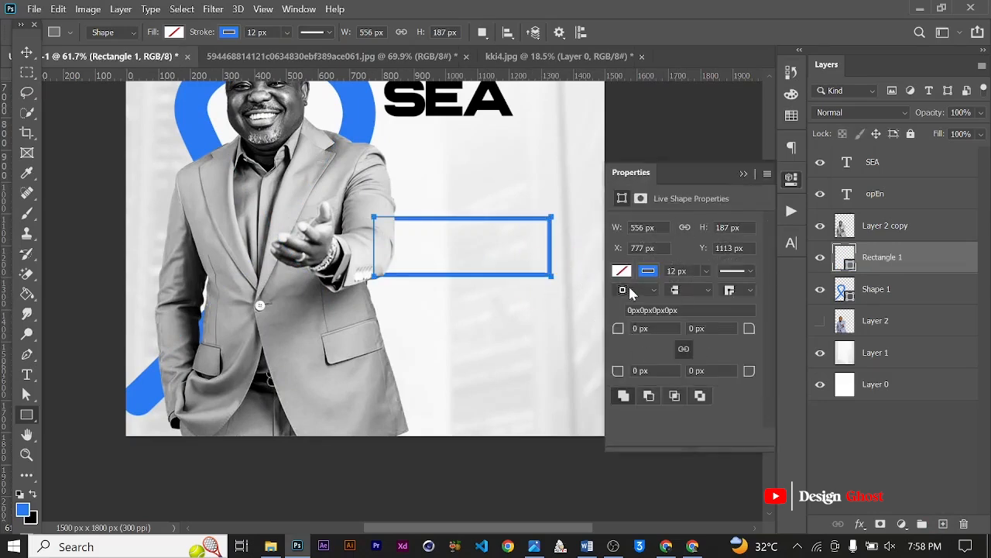
- Fill the rectangle with the same blue and set its stroke width to 0 px
left_click(622, 271)
left_click(624, 351)
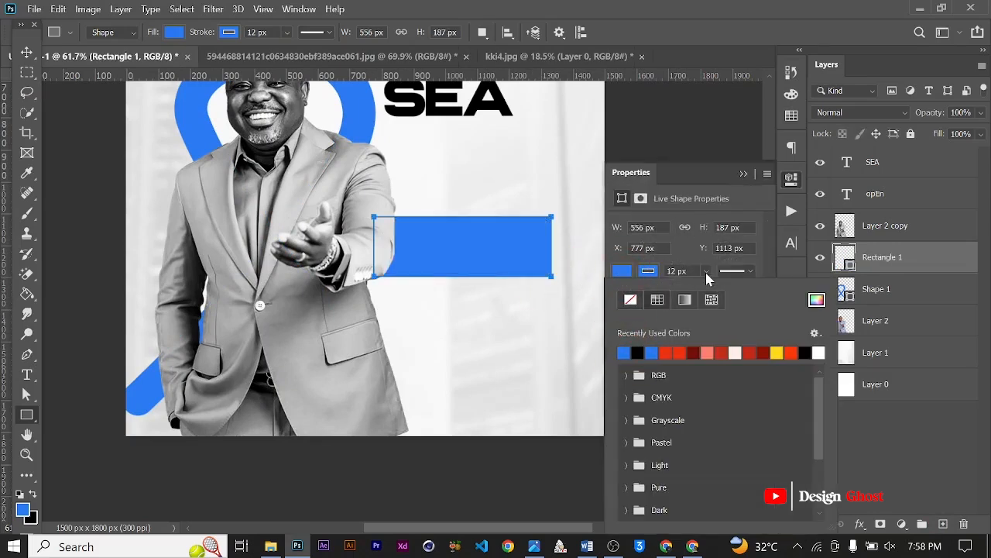
left_click(706, 272)
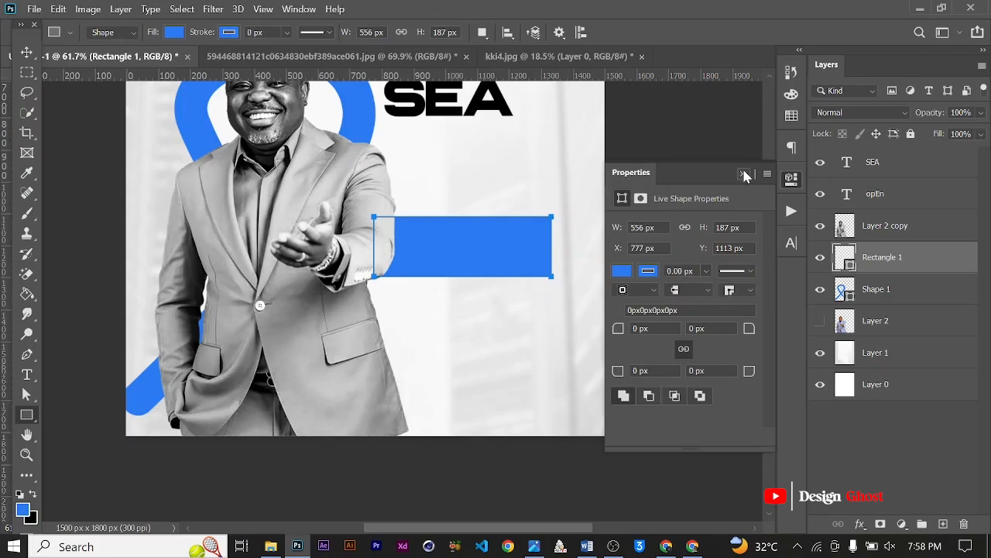
left_click(744, 174)
- Examine the blue rectangle's size and placement against the man's arm and the OPEN SEA headline
left_click(26, 54)
scroll(374, 290, "up", 4)
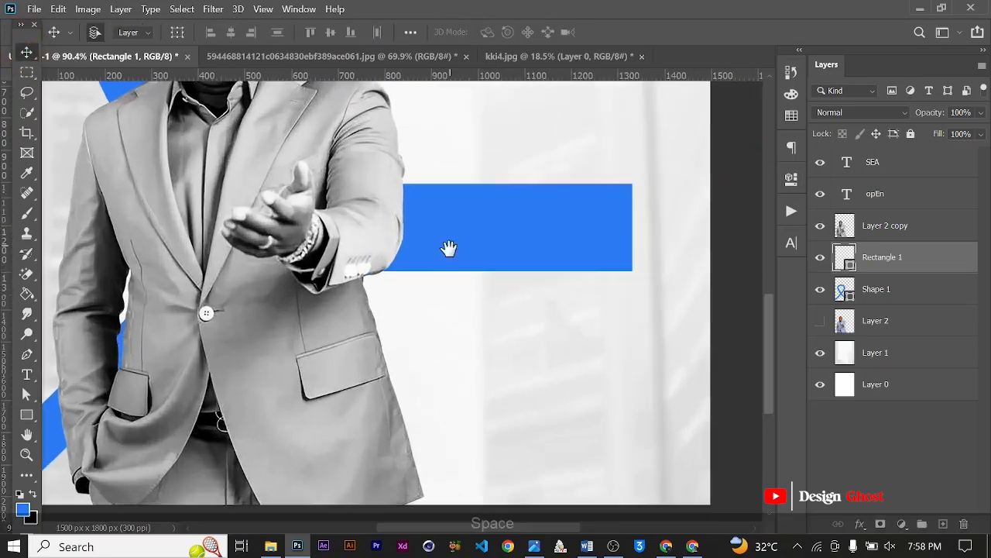
left_click_drag(449, 243, 449, 304)
scroll(457, 313, "down", 7)
scroll(476, 353, "up", 2)
key("ctrl+t")
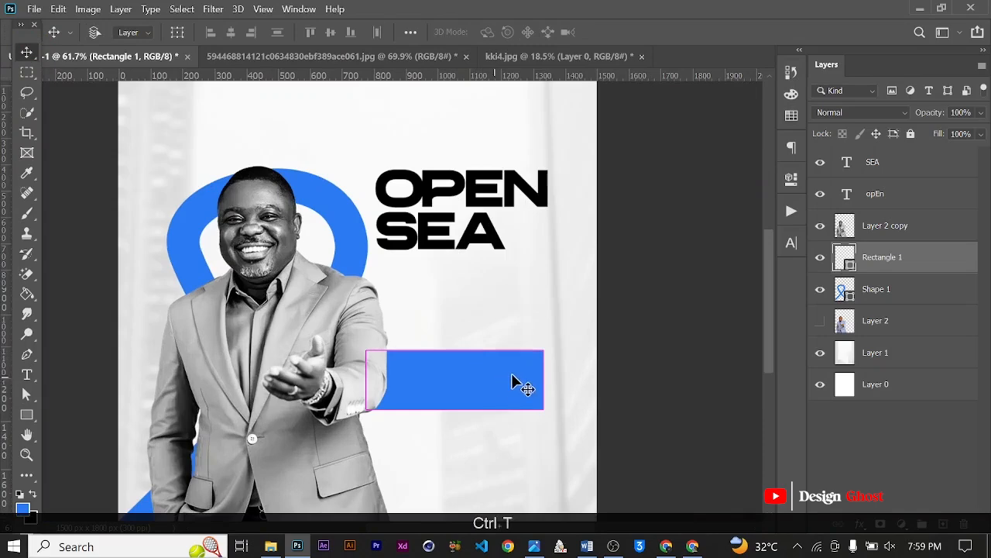
scroll(516, 376, "down", 1)
scroll(519, 371, "up", 1)
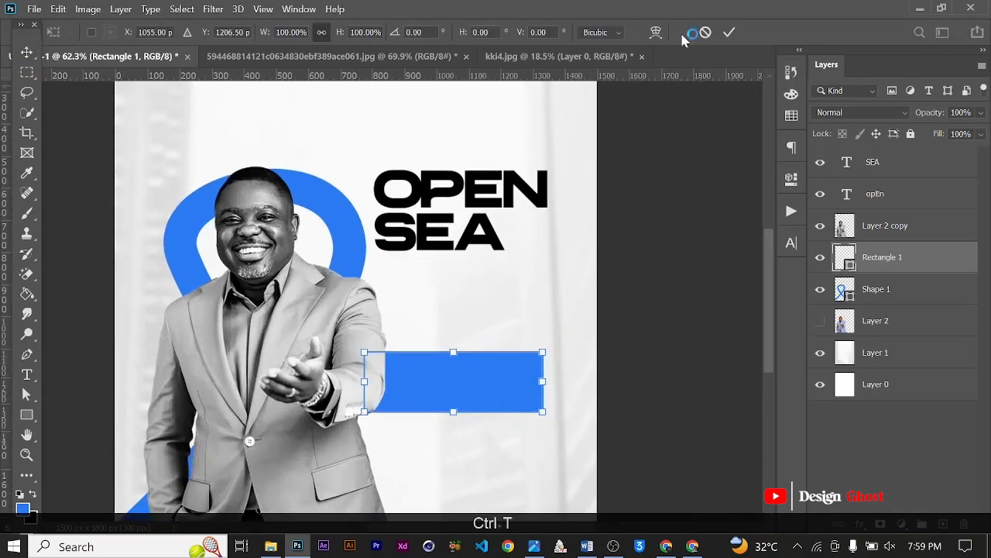
left_click(729, 31)
scroll(457, 248, "up", 2)
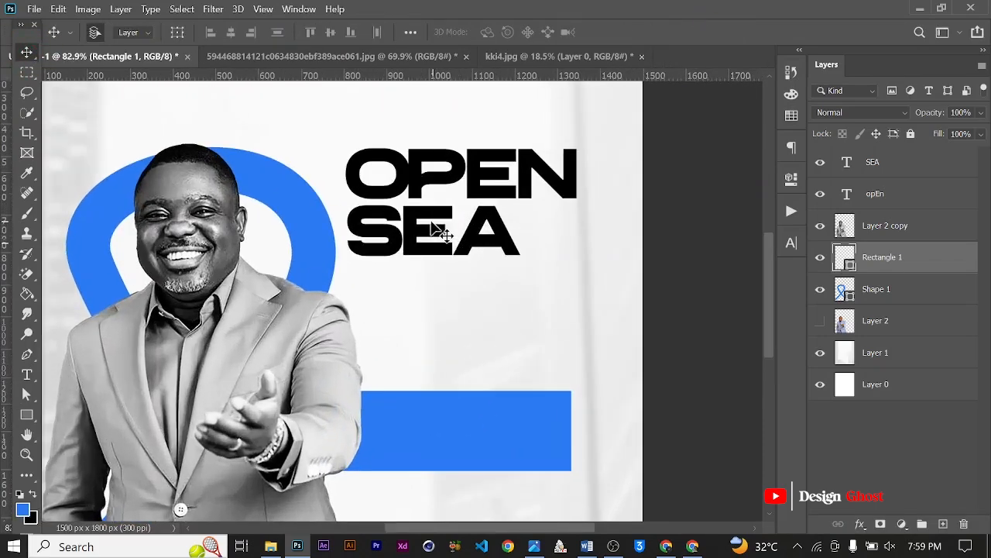
- Nudge the blue loop shape slightly to the left, widening its gap to the OPEN SEA headline
left_click(341, 246)
scroll(338, 252, "down", 2)
key("Left")
key("Left")
key("Left")
key("Left")
key("Left")
key("Left")
key("Left")
key("Return")
key("ctrl+0")
- Select both the SEA and opEn text layers and nudge the headline slightly downward as one unit
scroll(414, 306, "up", 2)
left_click_drag(413, 309, 406, 244)
scroll(470, 204, "up", 2)
scroll(480, 197, "down", 2)
left_click(505, 181, "ctrl")
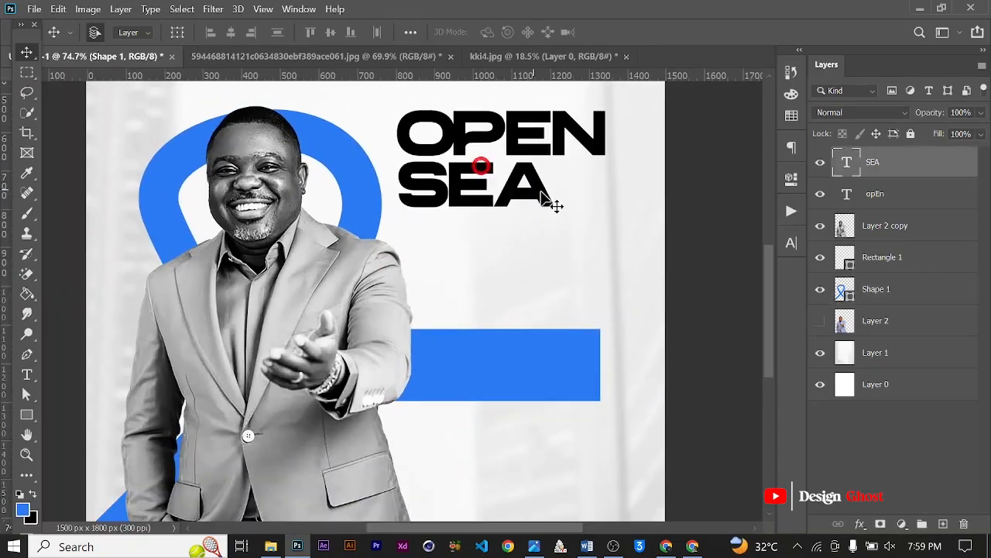
scroll(519, 190, "down", 2)
left_click(875, 194, "ctrl")
scroll(677, 248, "down", 2)
key("Down")
key("Down")
key("Down")
key("Down")
key("Down")
key("Down")
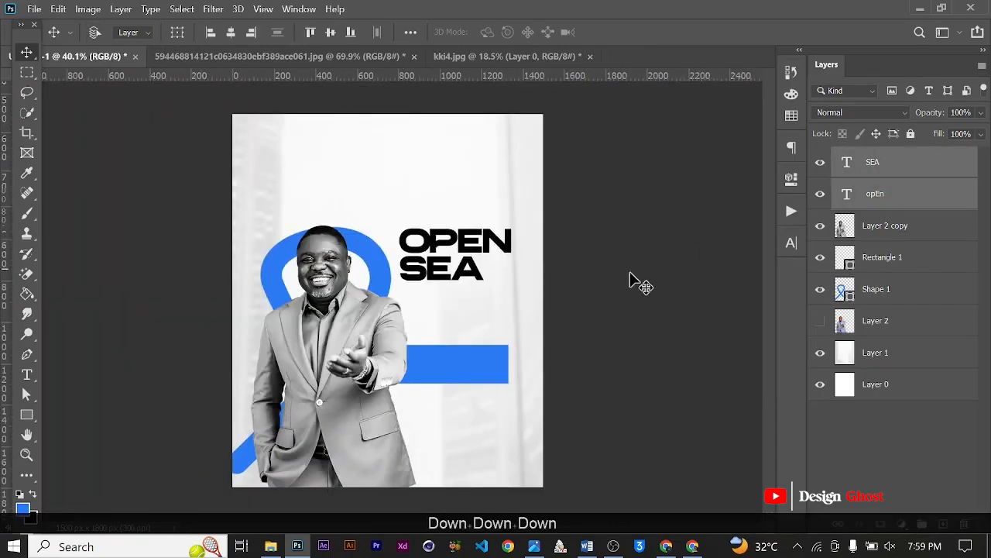
key("Up")
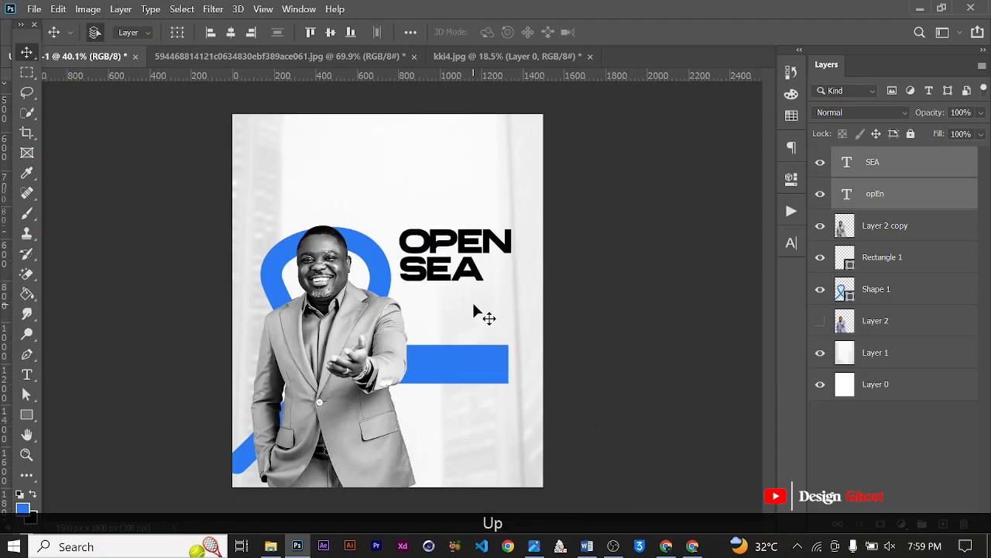
scroll(469, 307, "up", 2)
key("Down")
scroll(471, 288, "up", 3)
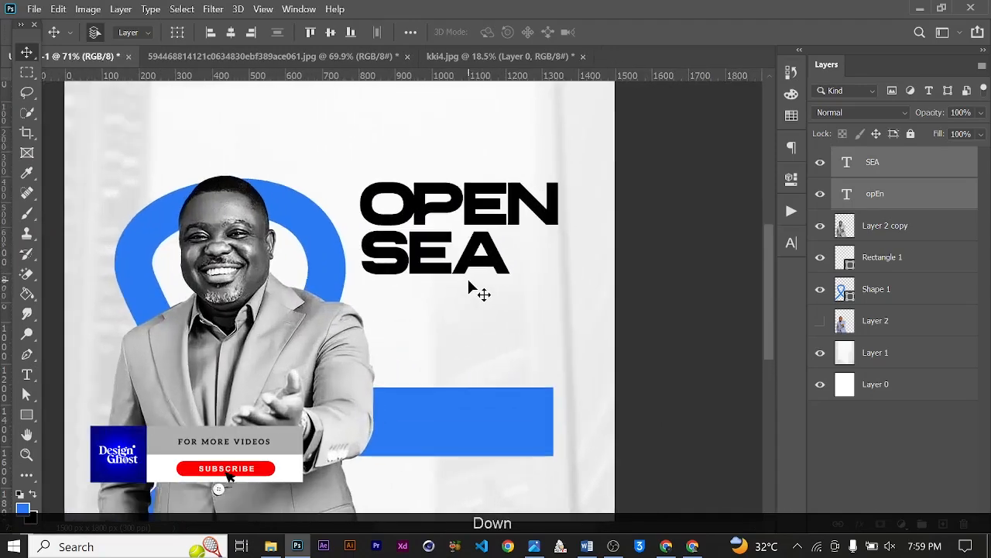
key("Return")
key("ctrl+0")
- Add a new horizontal text layer with the placeholder text just below the word SEA
scroll(463, 277, "up", 8)
key("space")
left_click_drag(440, 295, 528, 301)
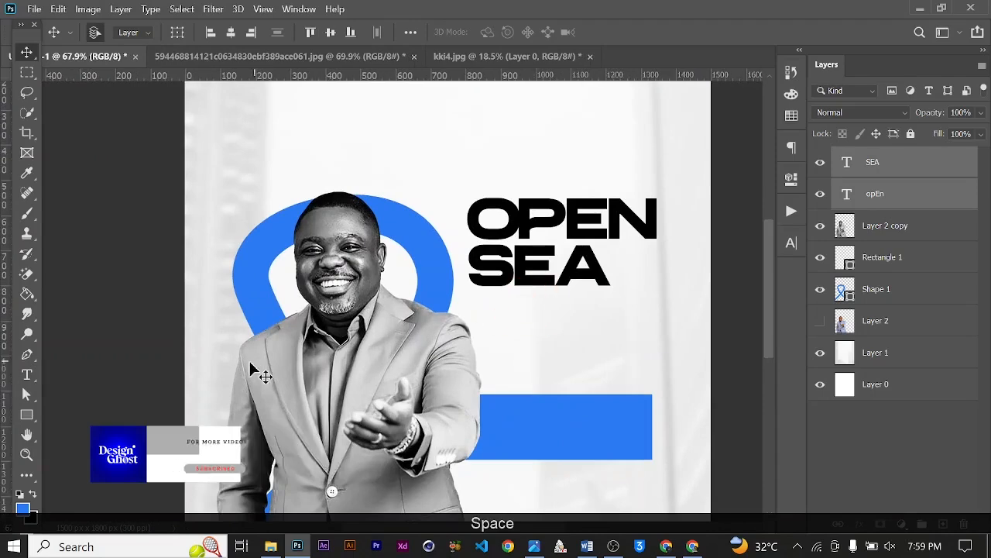
left_click(27, 415)
scroll(480, 294, "up", 2)
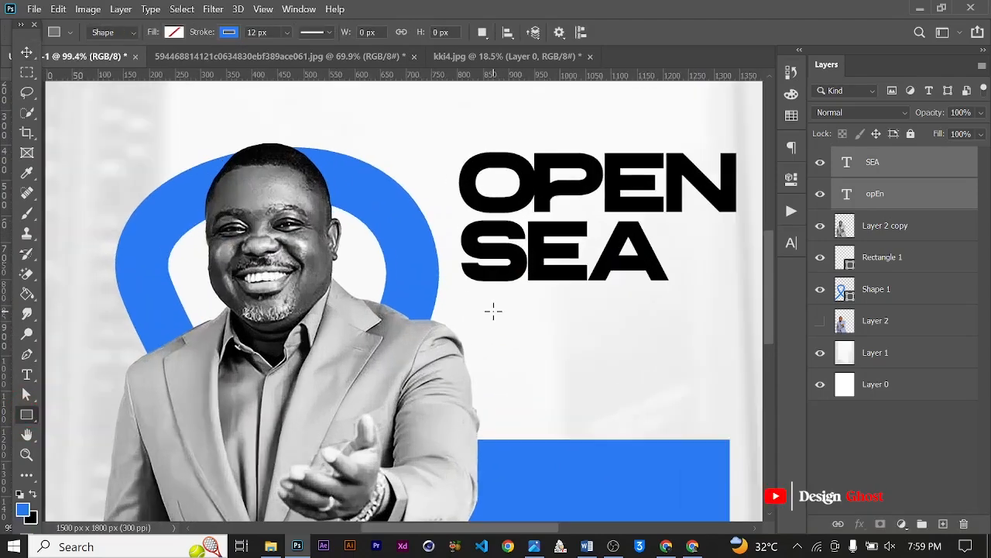
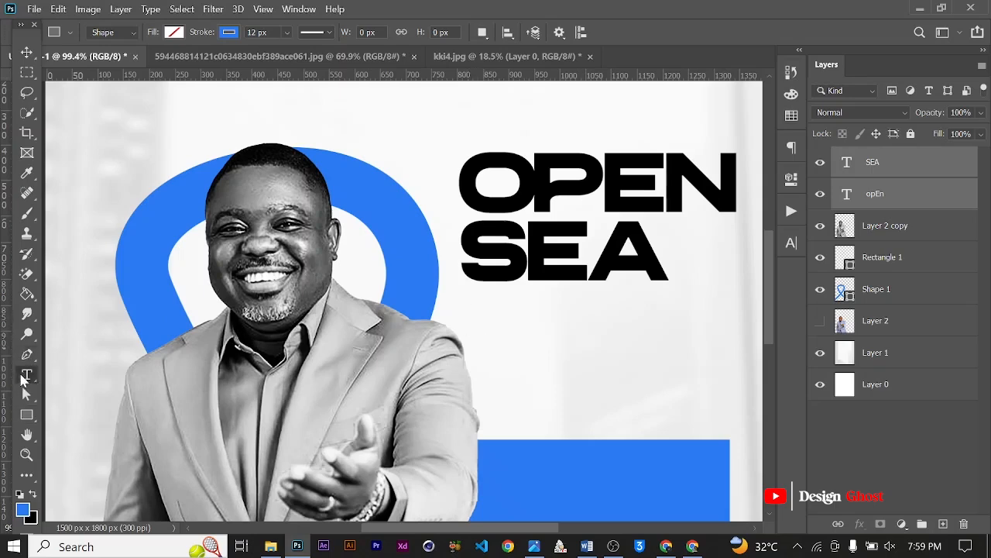
left_click(25, 375)
left_click(475, 326)
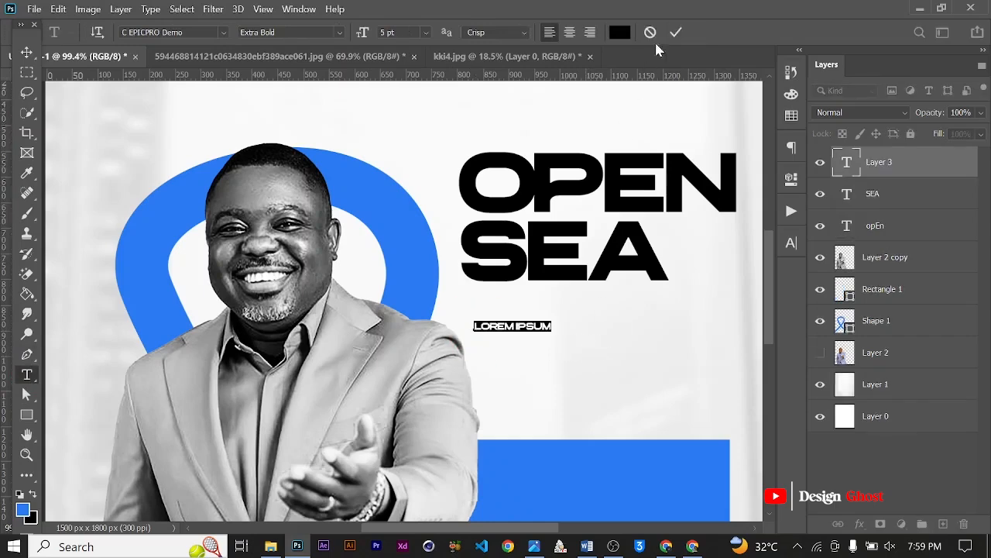
left_click(676, 32)
- Set the placeholder text's font to Lufga Medium and turn off All Caps
left_click(791, 244)
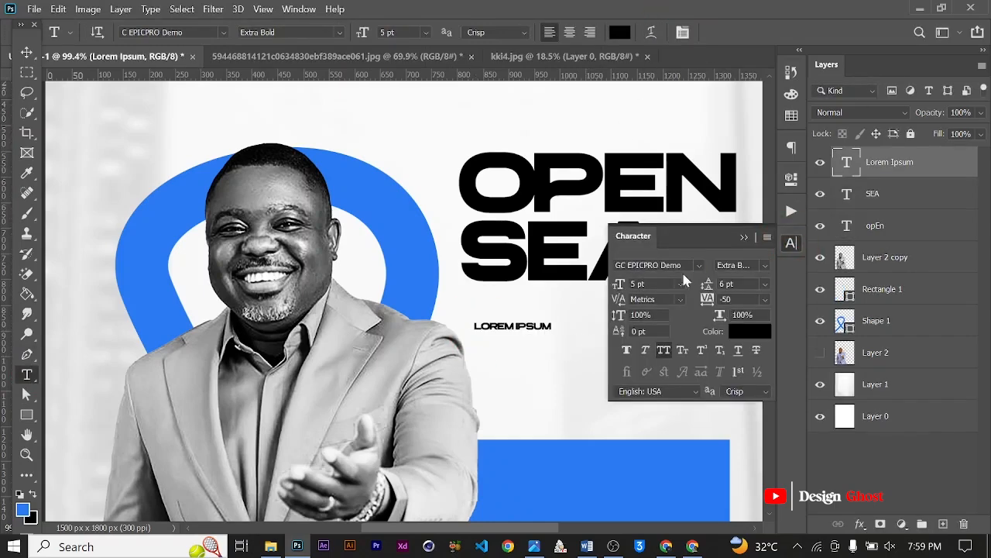
left_click(658, 265)
key("ctrl+a")
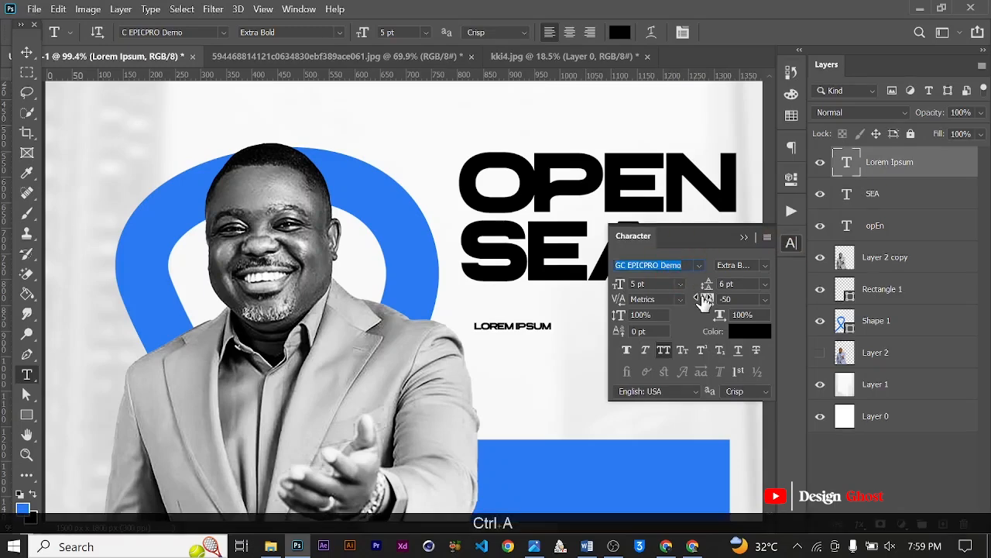
type("lufga")
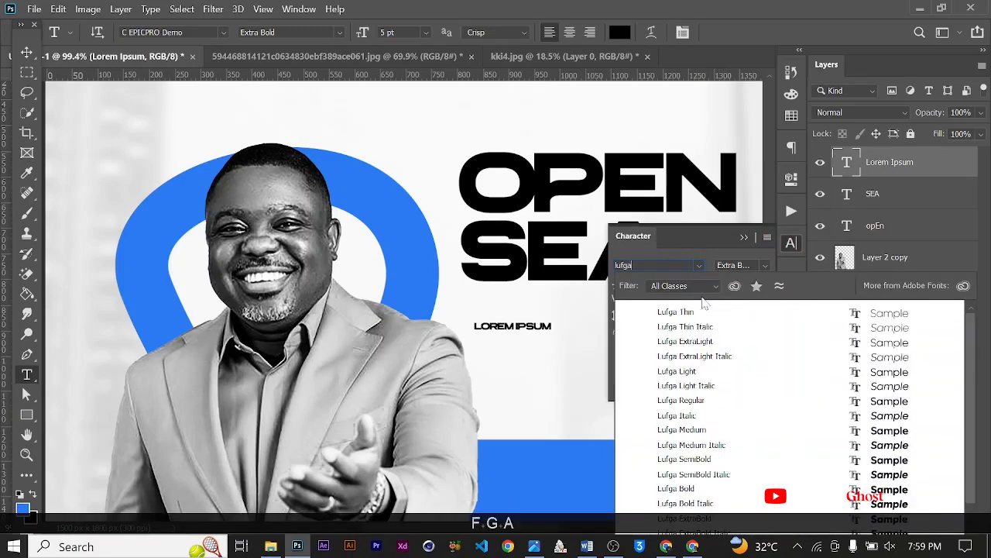
key("Return")
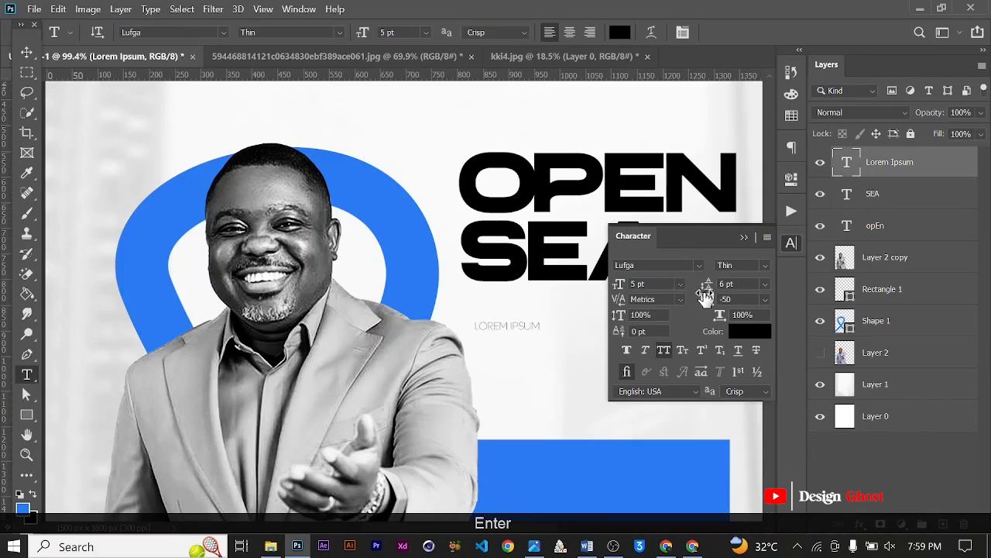
left_click(664, 352)
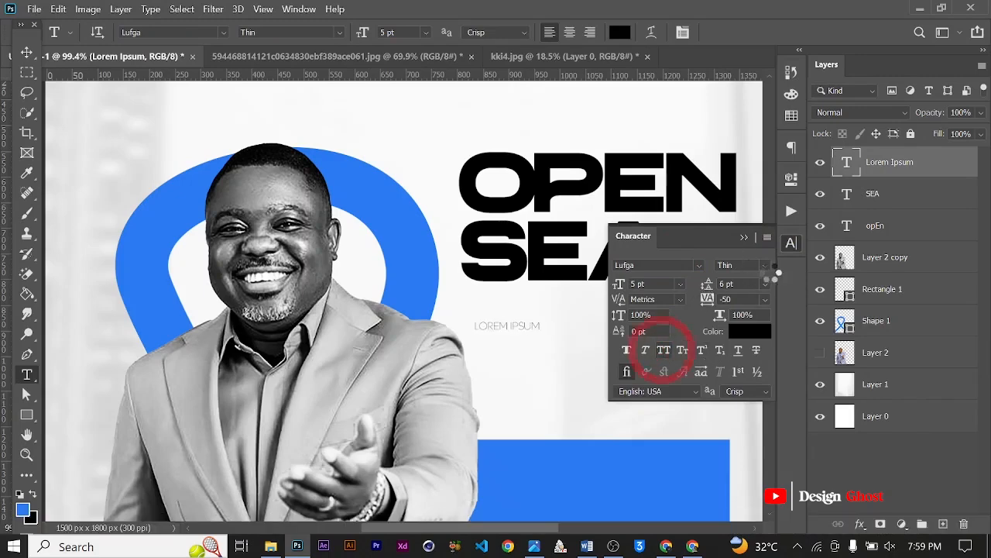
left_click(762, 262)
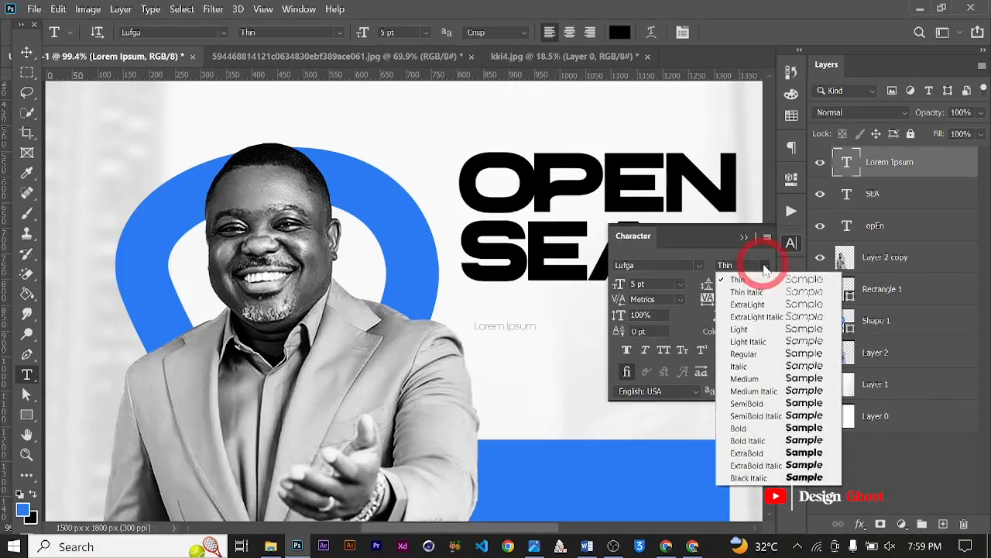
left_click(775, 378)
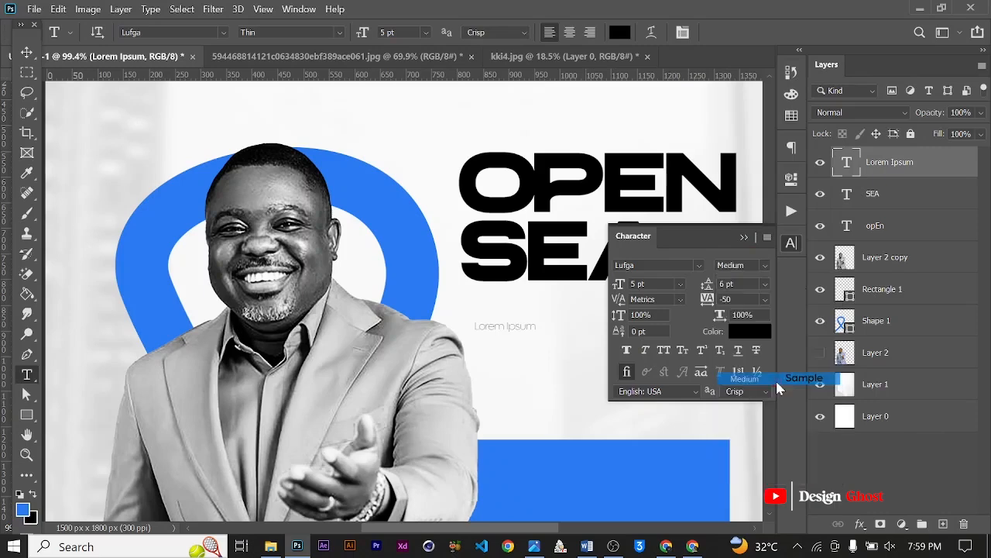
left_click(744, 238)
- Replace the placeholder text with "Looking deeper into the mysteries of God's kingdom."
left_click(490, 324)
key("ctrl+a")
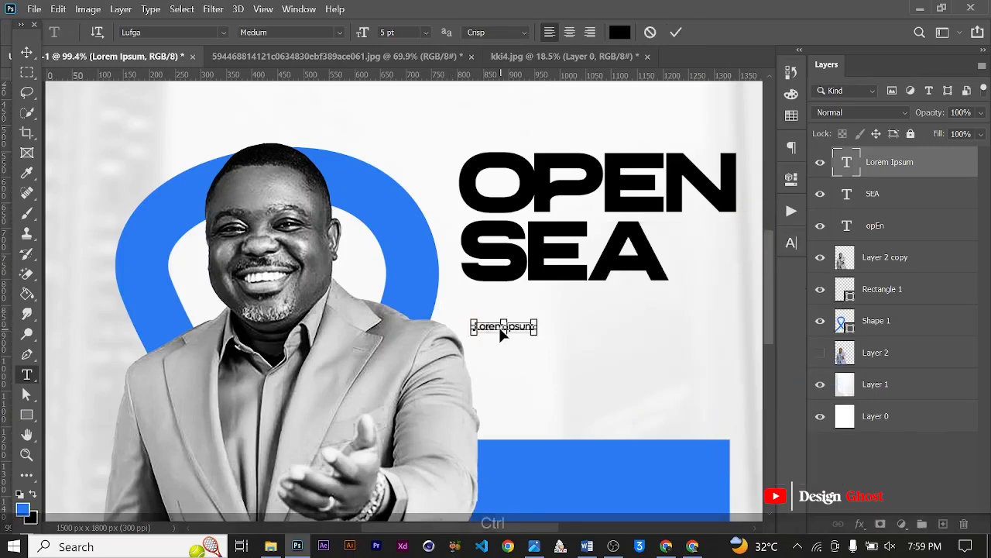
key("Caps_Lock")
type("L")
key("Caps_Lock")
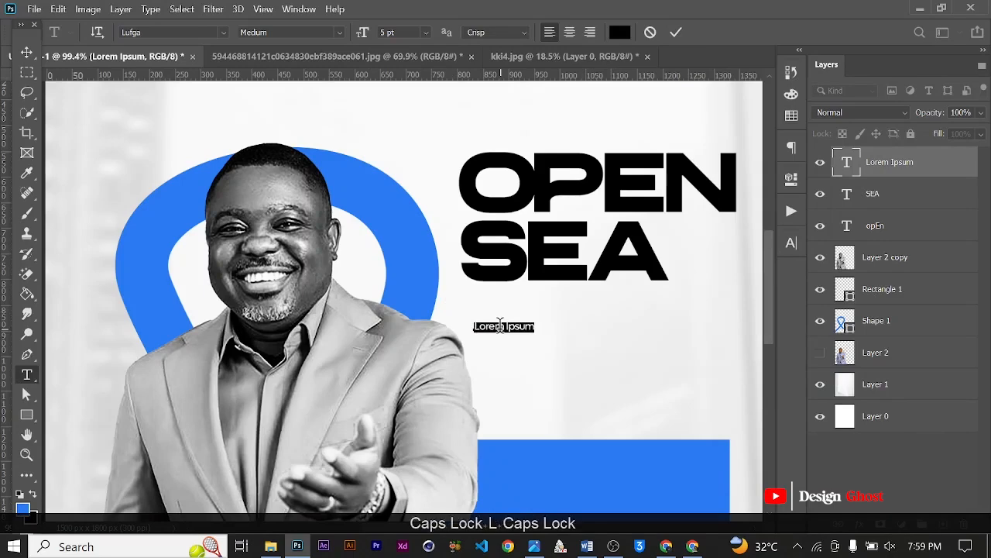
type("oo")
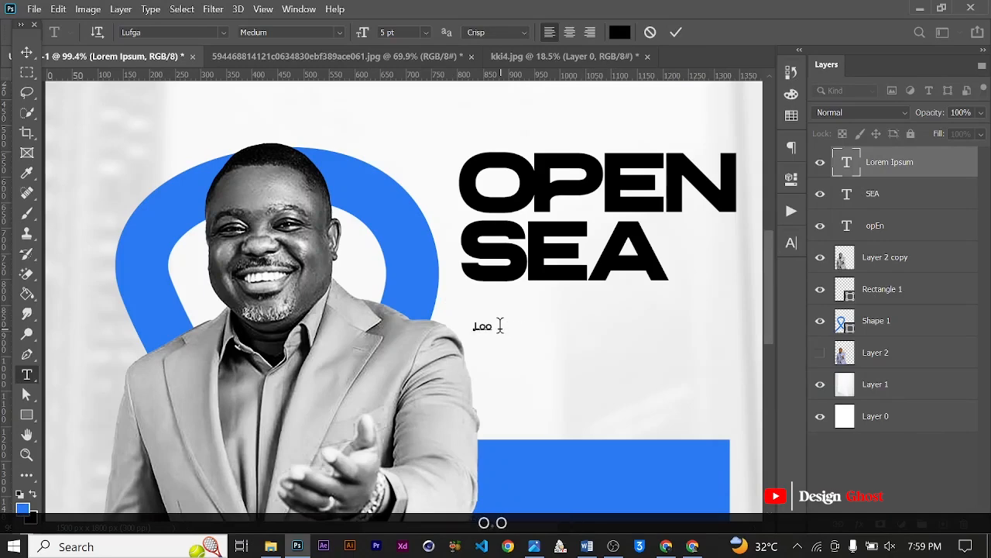
type("king ")
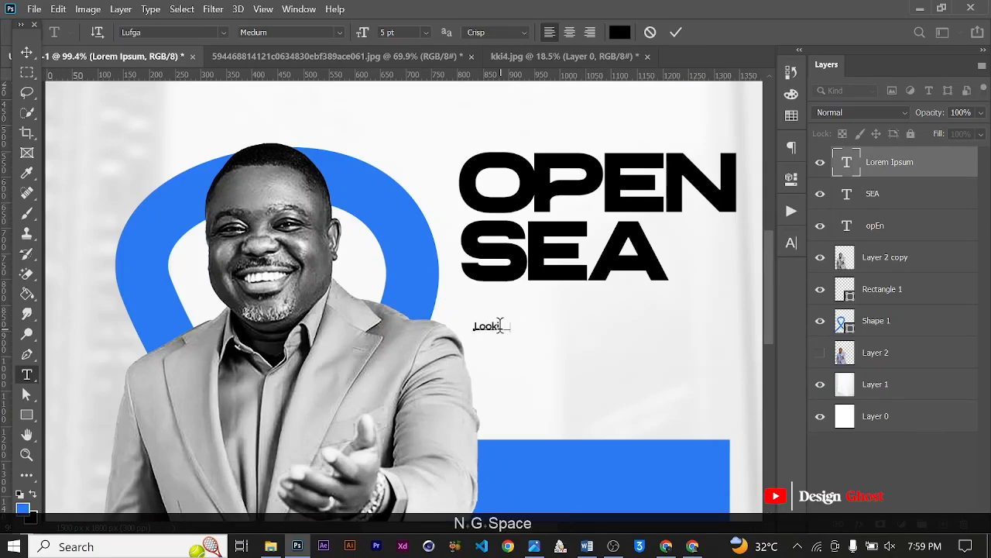
type("deepert")
key("BackSpace")
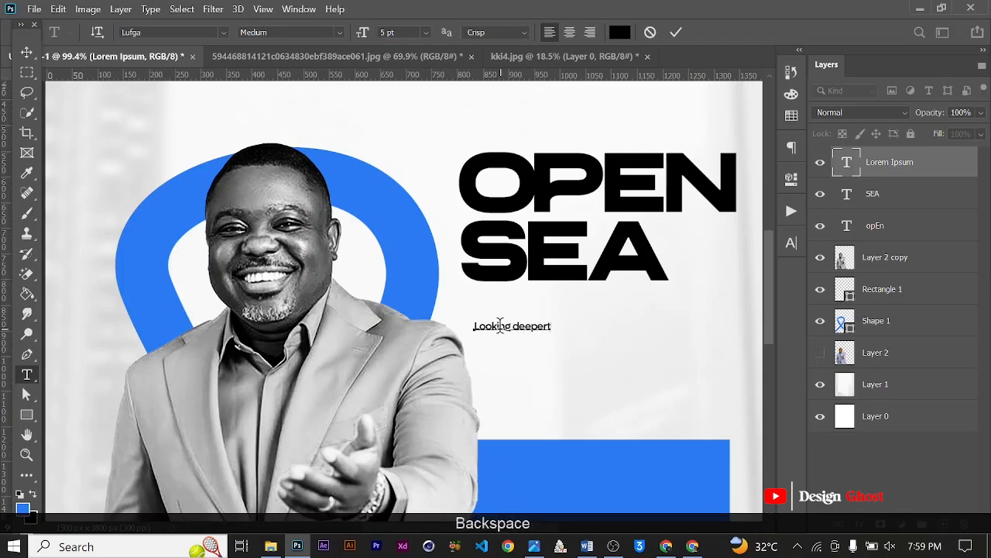
type("in")
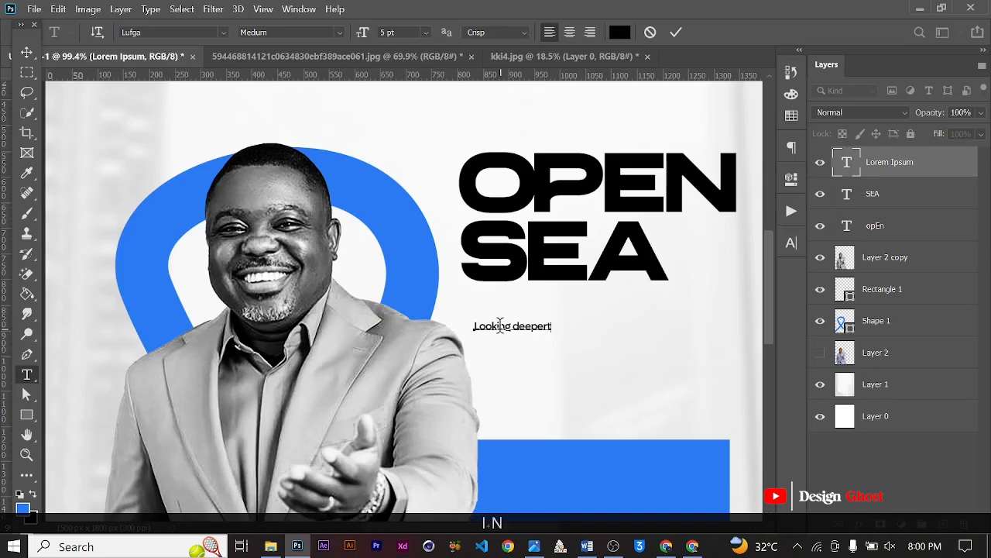
type("to the M")
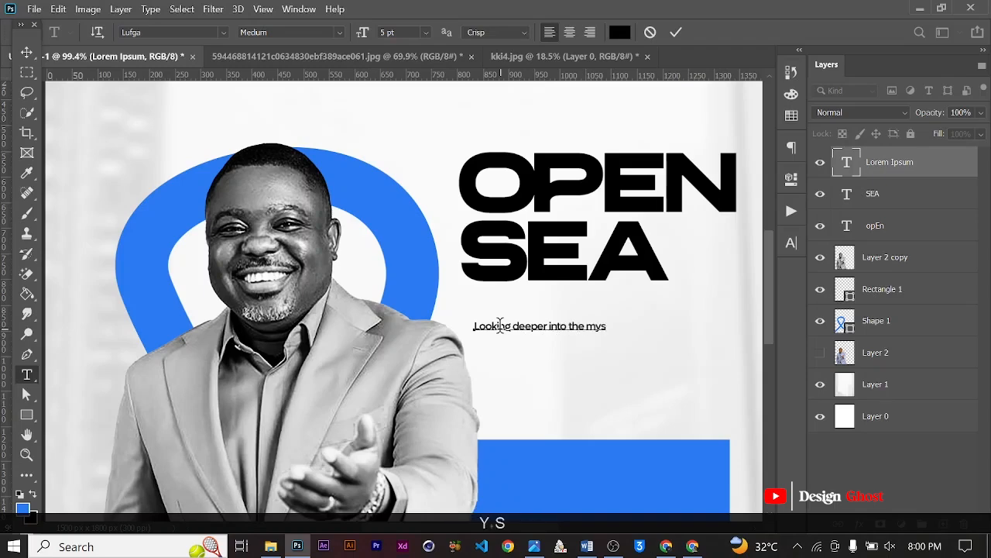
type("ysteries of")
key("Caps_Lock")
type("Go")
key("Caps_Lock")
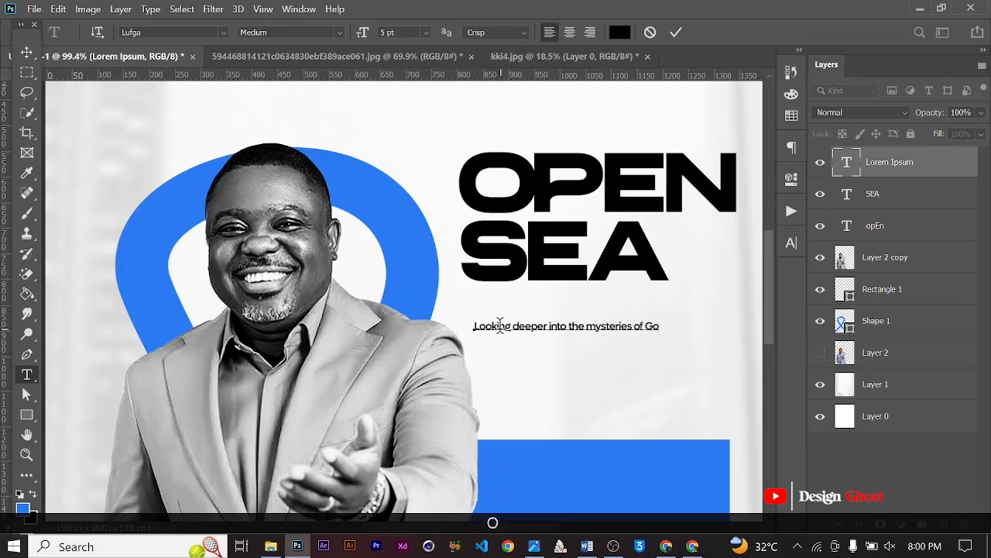
type("d's")
key("Caps_Lock")
type("K")
key("Caps_Lock")
type("i")
key("BackSpace")
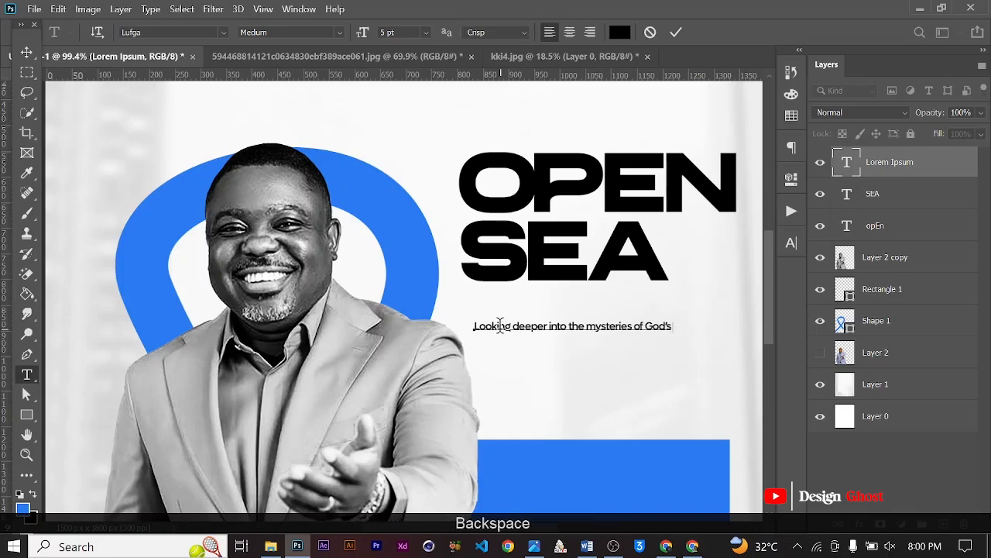
type("king")
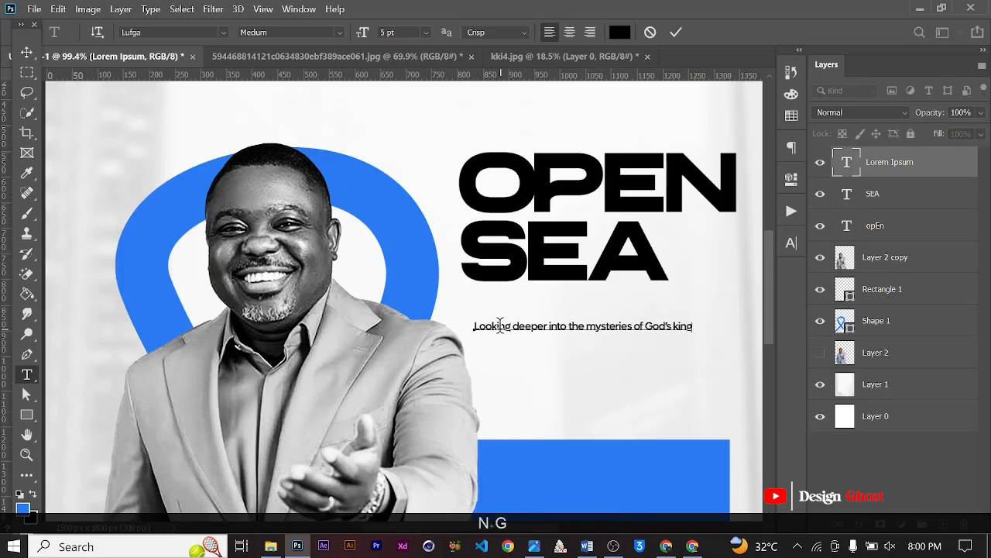
type("dom")
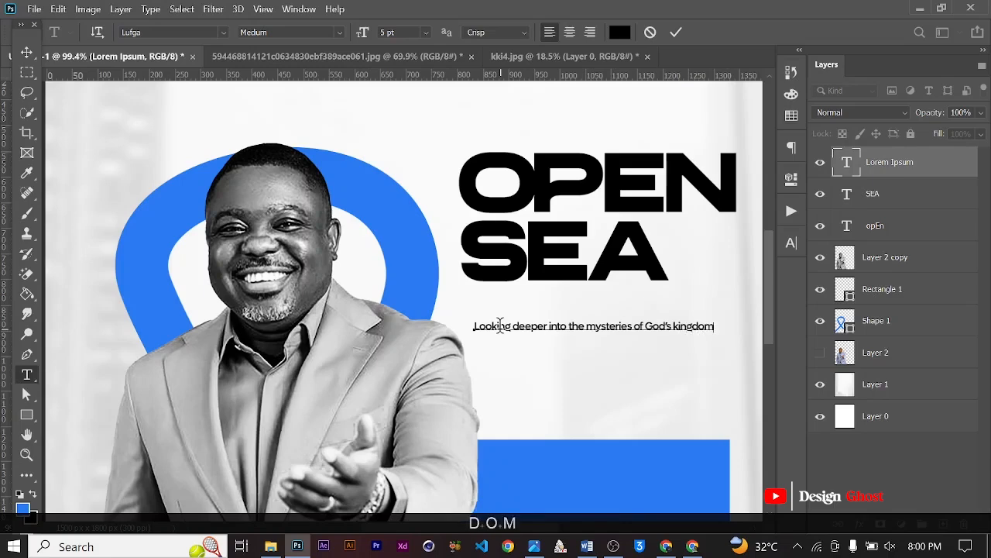
left_click(674, 33)
- Set the tagline's font size to 8 pt
left_click(791, 243)
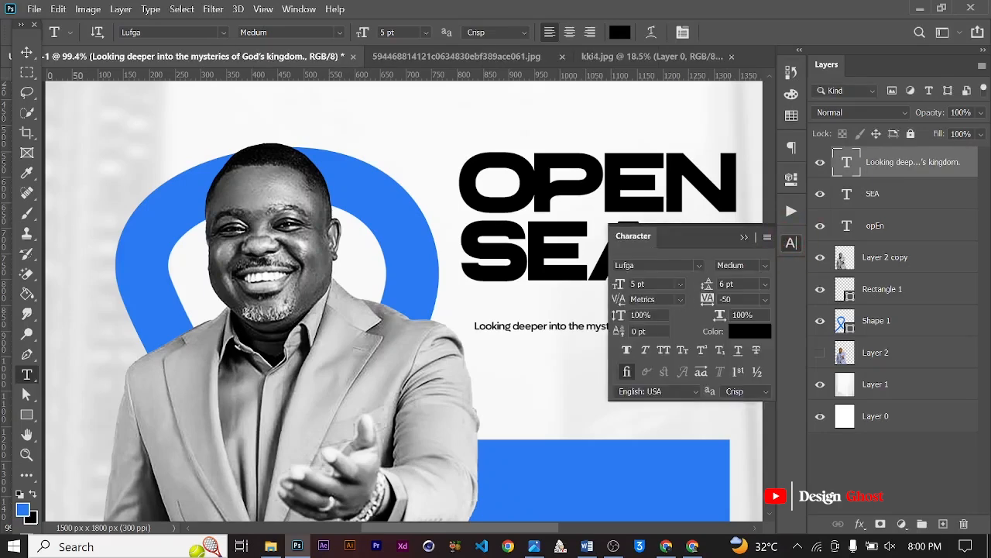
type("8")
key("Return")
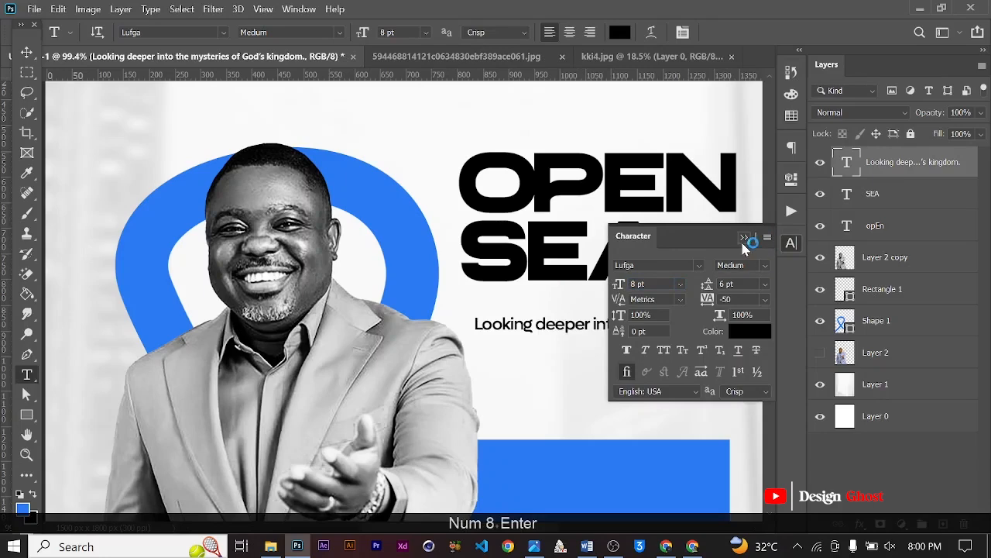
left_click(744, 238)
- Break the tagline after "mysteries" so that "of God's kingdom." starts a second line
scroll(663, 321, "down", 1)
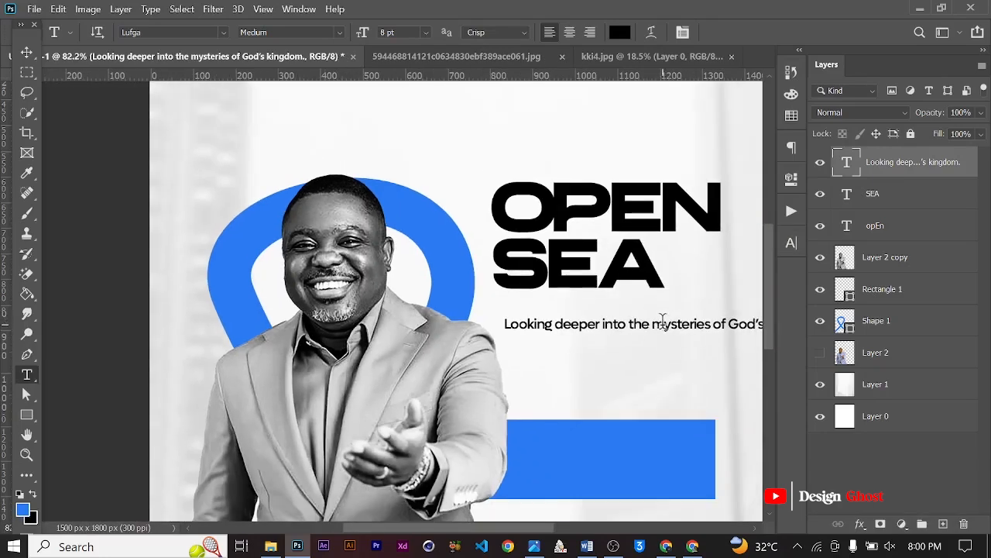
left_click(714, 324)
key("Return")
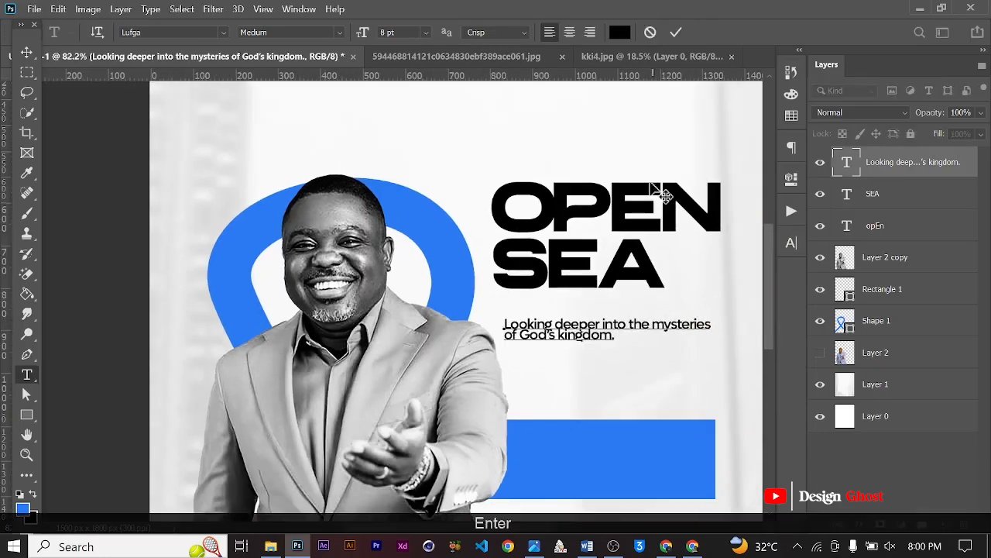
left_click(677, 33)
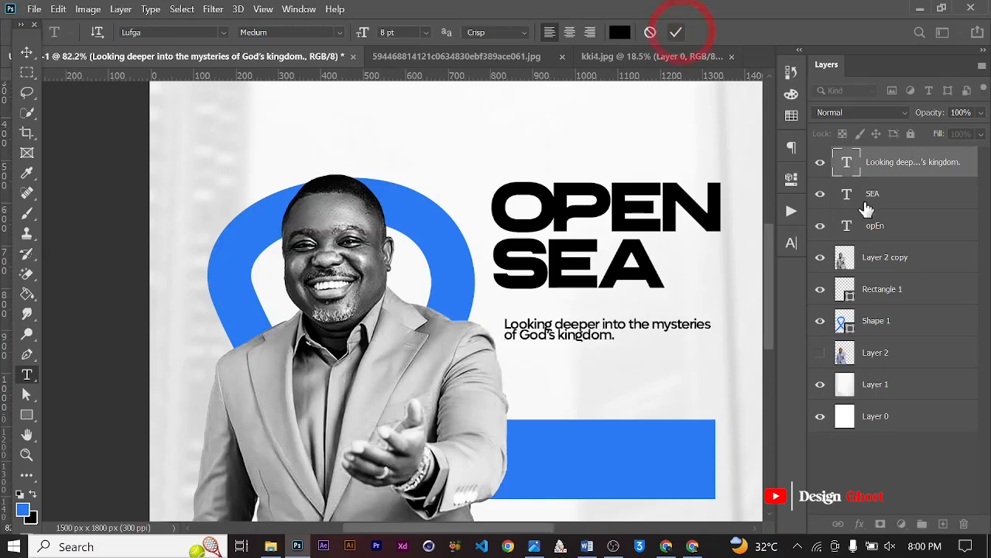
- Set the two-line tagline's leading to 9 pt
left_click(791, 241)
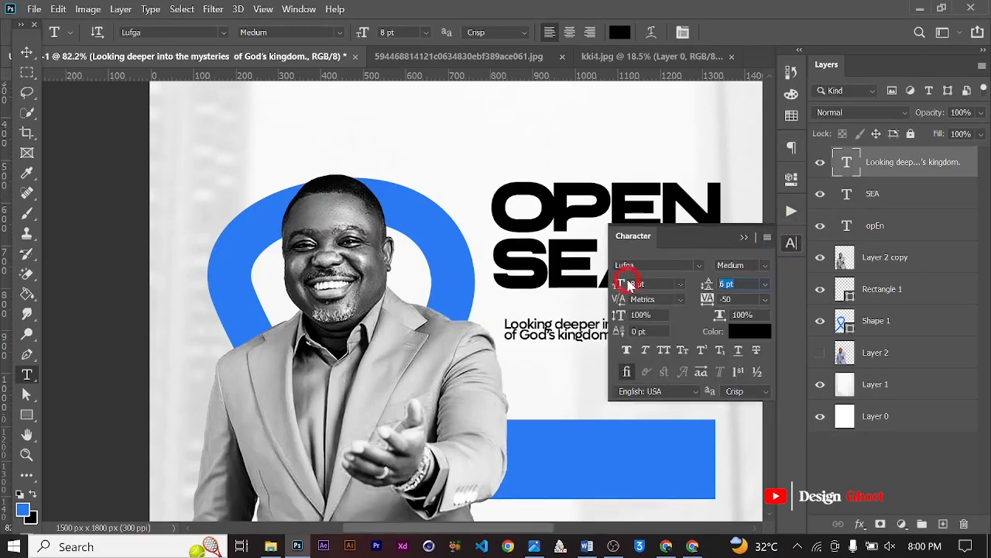
type("9")
key("Return")
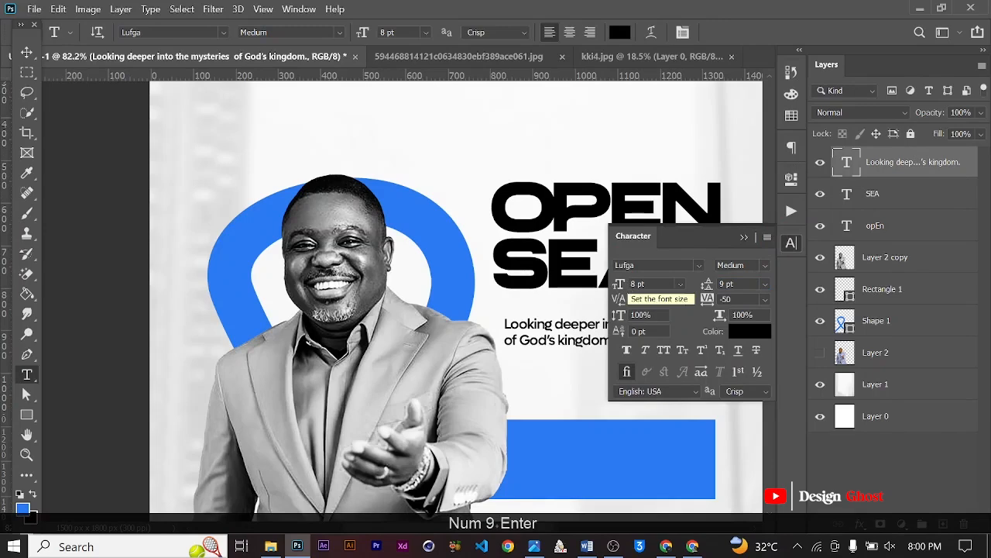
left_click(744, 237)
- Rebreak the tagline so that "Looking deeper into the" is its first line and "mysteries of God's kingdom." its second
scroll(629, 327, "down", 1)
scroll(657, 326, "up", 1)
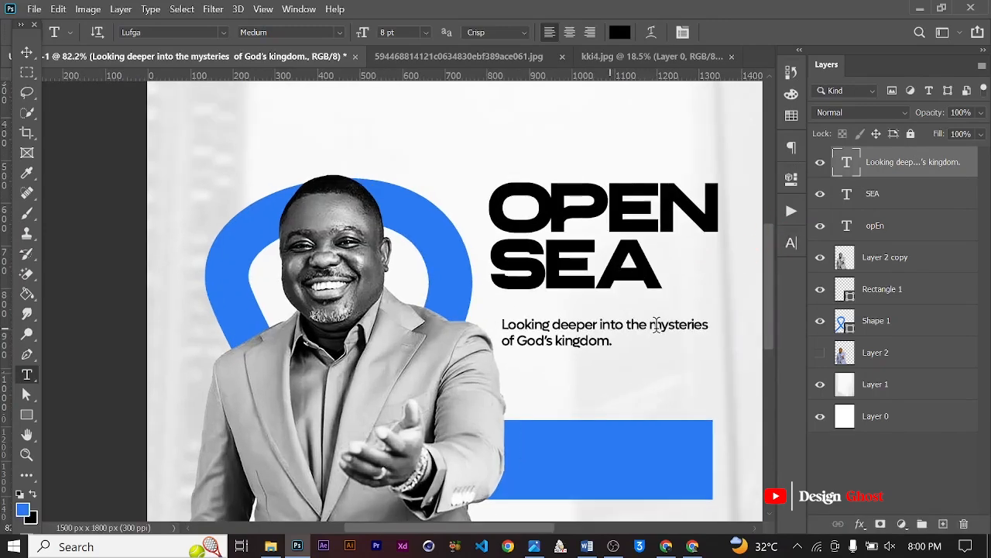
left_click(649, 326)
key("Return")
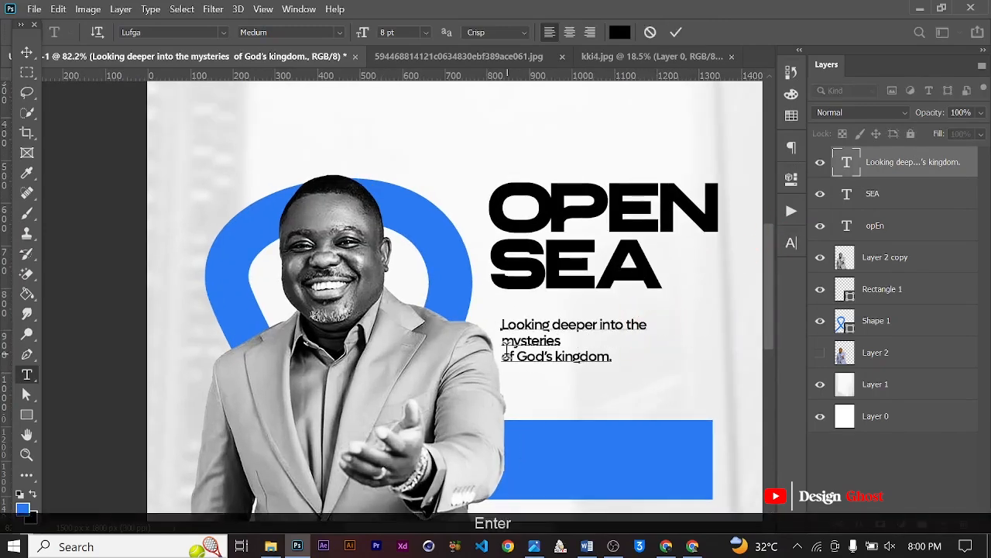
key("BackSpace")
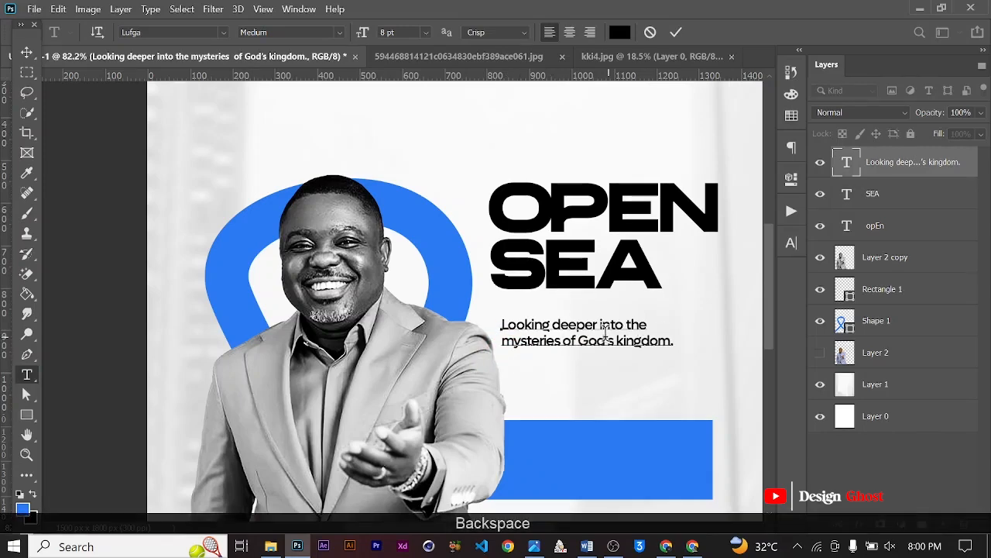
scroll(625, 325, "down", 1)
scroll(625, 326, "up", 2)
left_click(674, 36)
- Move the two-line tagline about 25 px down, beneath the SEA headline
left_click(26, 52)
scroll(551, 352, "down", 1)
mouse_move(559, 329)
left_mouse_down()
mouse_move(580, 331)
mouse_move(558, 339)
left_mouse_up()
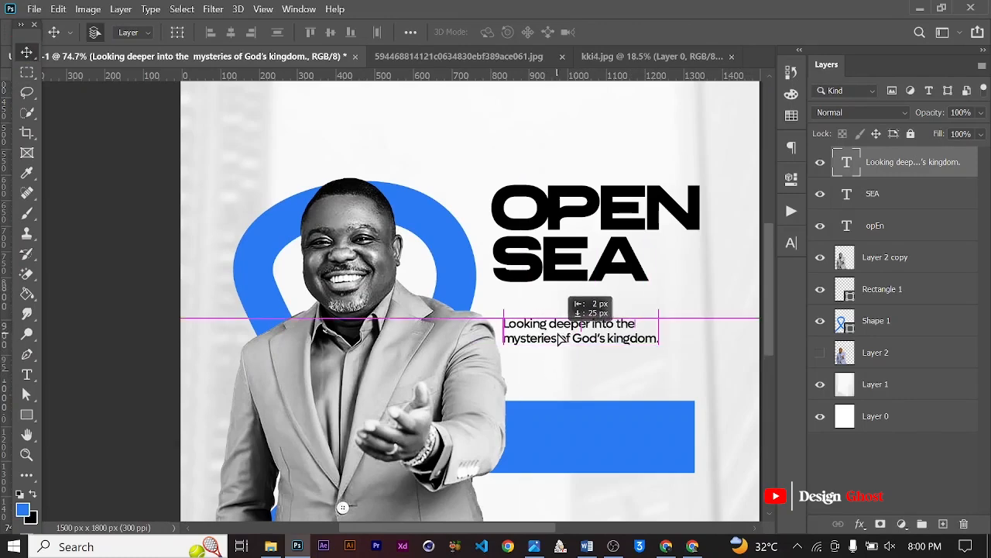
scroll(615, 338, "down", 1)
scroll(614, 338, "up", 2)
key("ctrl+0")
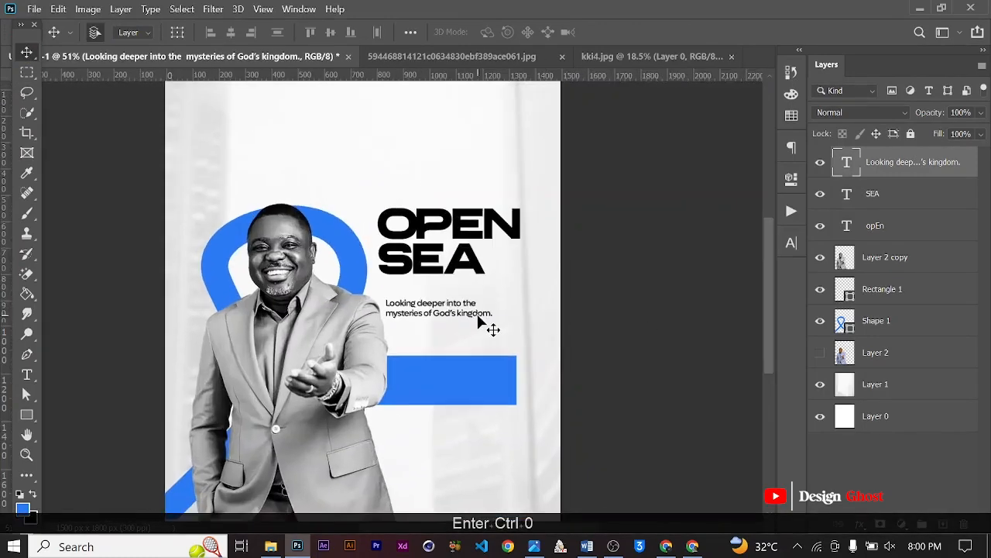
- Nudge the black-and-white pastor cut-out slightly to the left
scroll(434, 328, "up", 2)
scroll(442, 323, "down", 1)
left_click(291, 341)
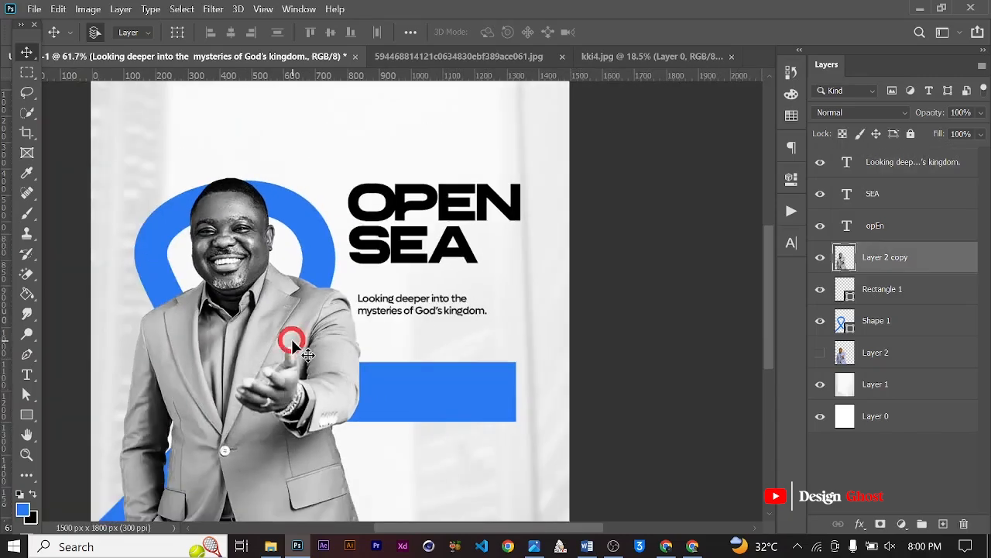
scroll(292, 344, "down", 2)
key("Left")
key("Left")
key("Left")
key("Left")
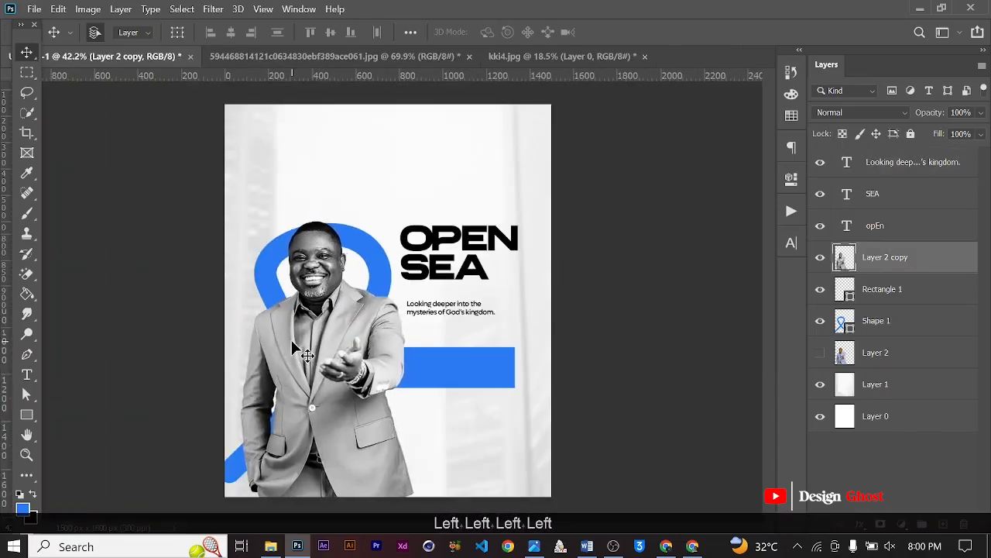
key("Left")
key("Return")
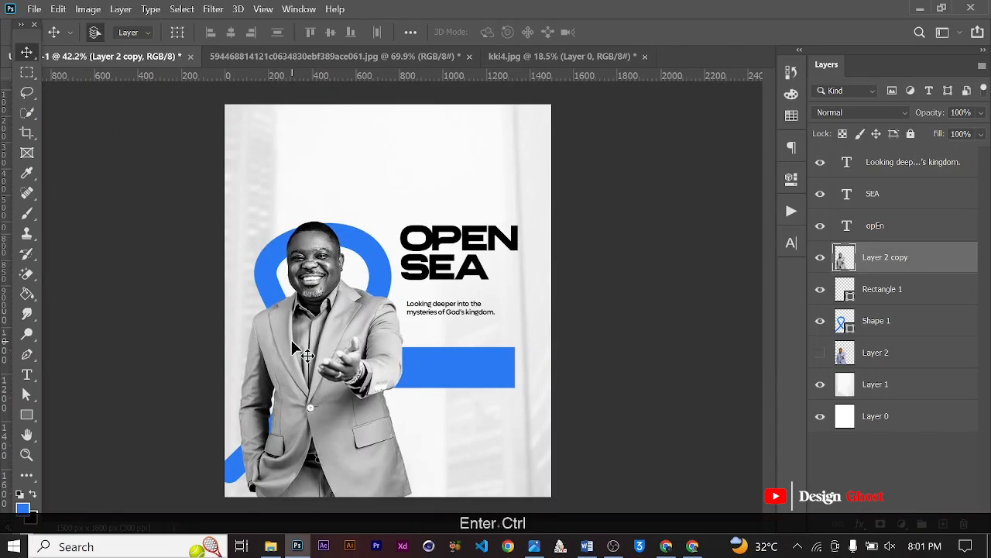
key("ctrl+0")
- Set the tagline's tracking to -25
key("space")
scroll(480, 275, "up", 4)
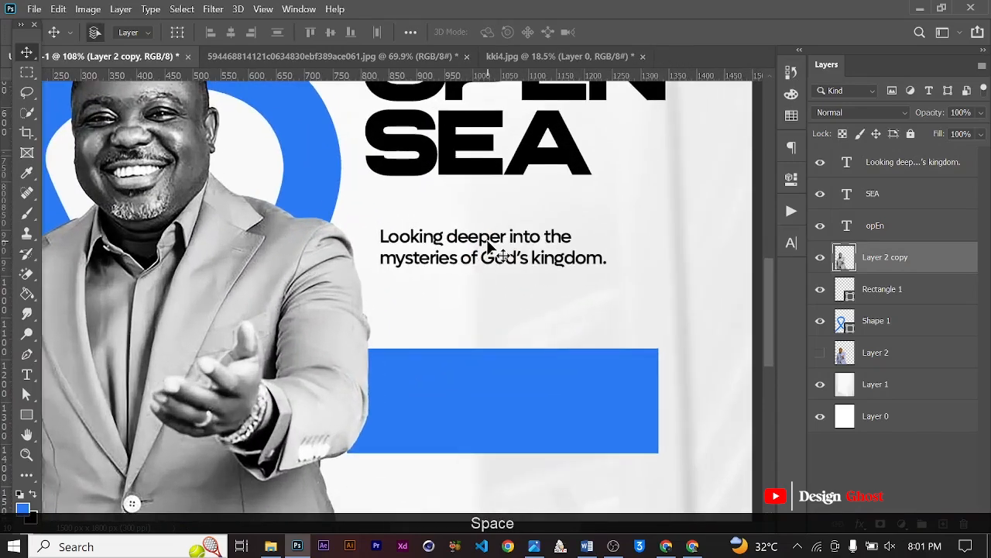
left_click(499, 243)
scroll(511, 247, "down", 1)
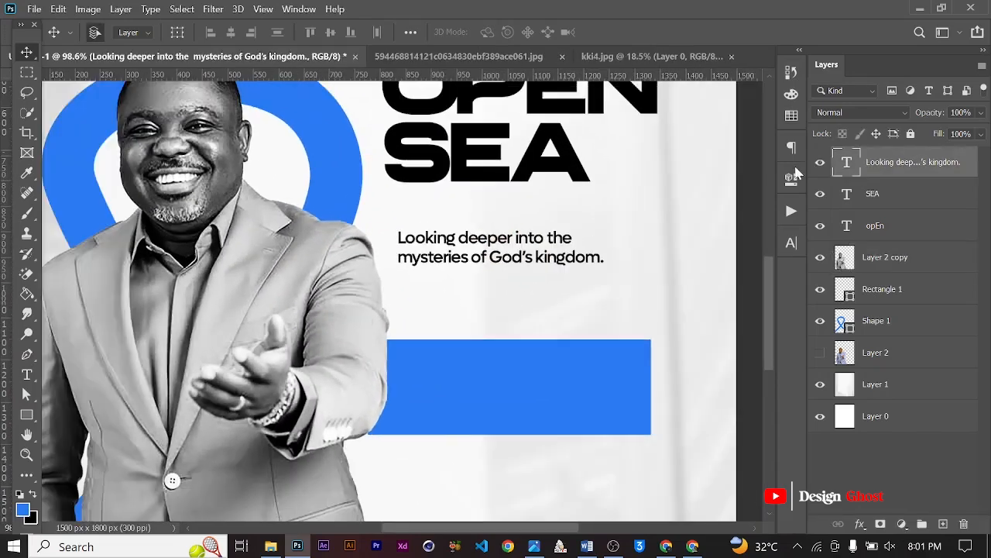
left_click(791, 241)
left_click(766, 299)
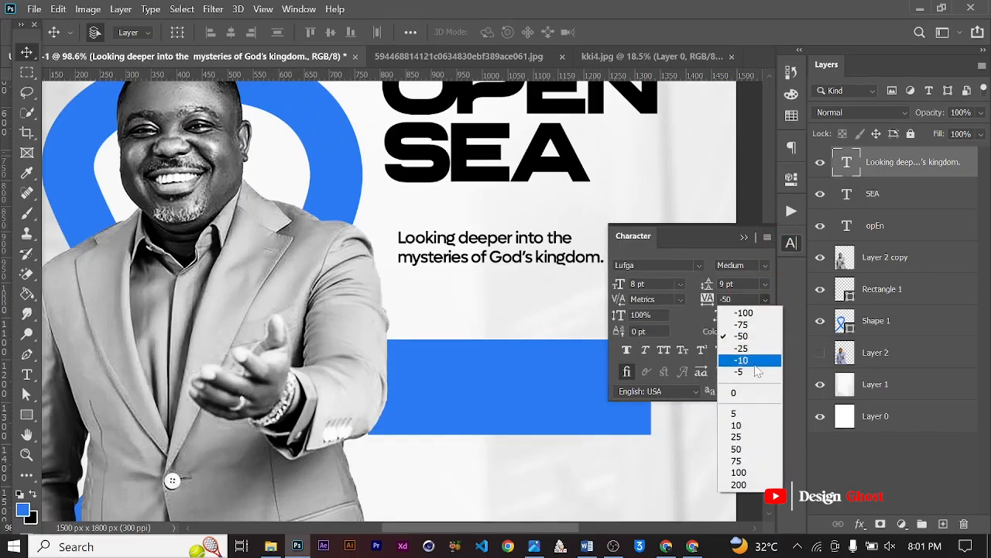
left_click(745, 347)
left_click(744, 237)
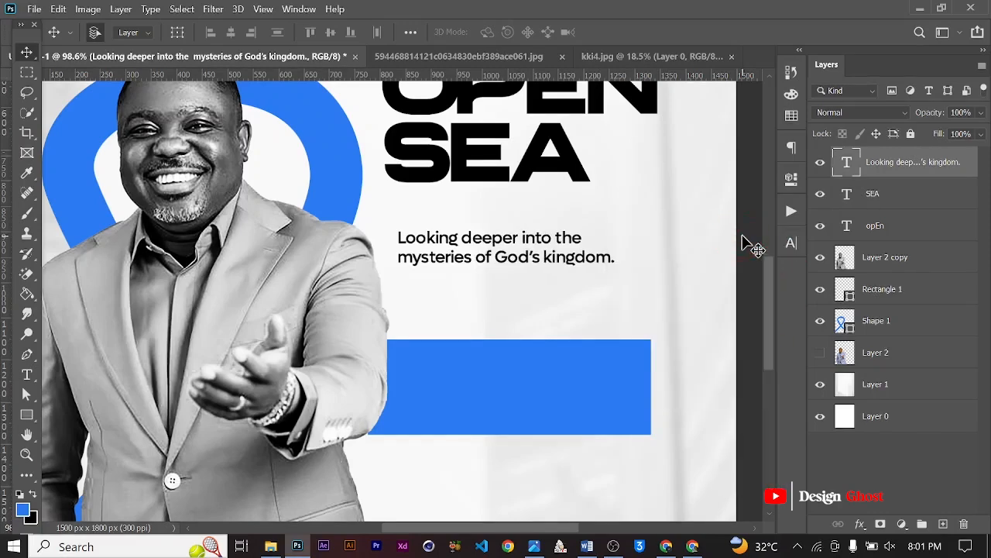
- Nudge the tagline a few pixels down to widen the gap below the SEA headline
scroll(593, 348, "down", 2)
key("Down")
key("Down")
key("Down")
key("Down")
key("Down")
key("Down")
- Draw a blue-outlined rectangle about 233 px wide and 52 px high between SEA and the tagline
left_click(26, 415)
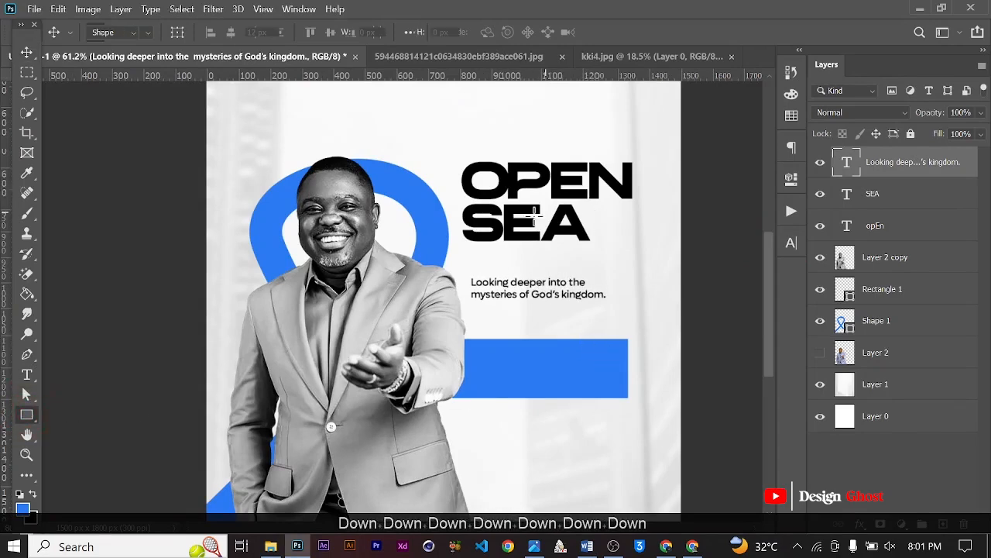
scroll(553, 208, "up", 2)
left_click_drag(403, 286, 521, 312)
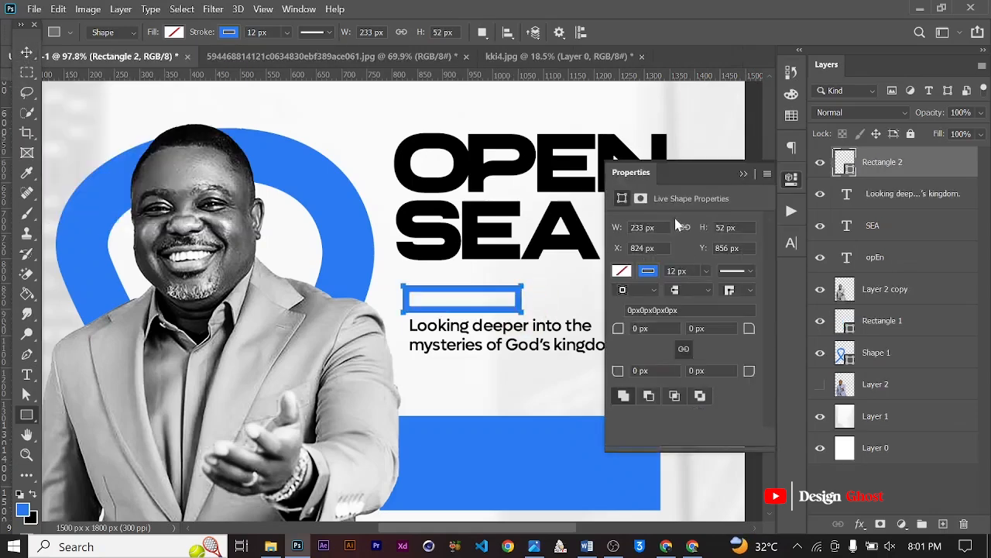
left_click(744, 174)
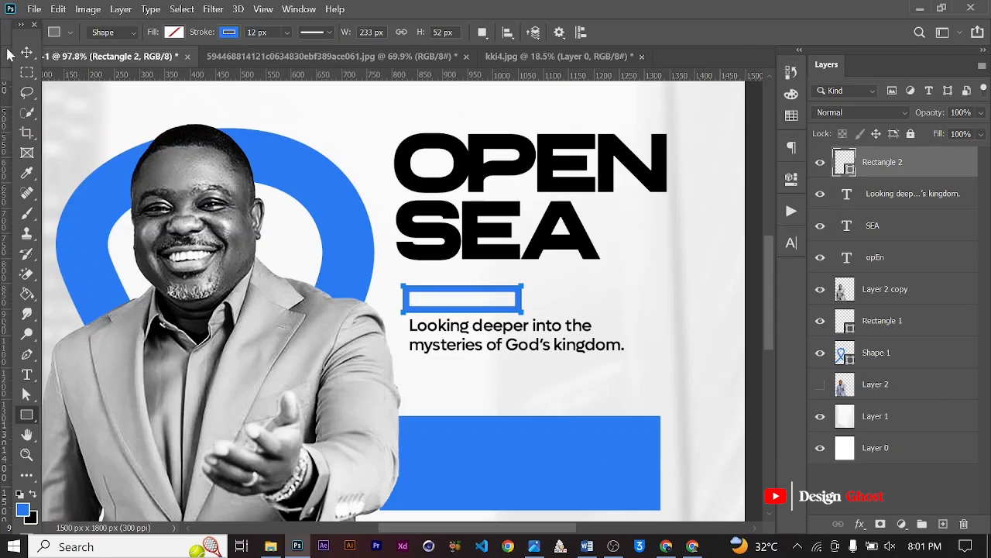
- Move the outlined rectangle so its left edge lines up with the tagline's left edge
left_click(26, 52)
scroll(473, 299, "up", 2)
left_click_drag(478, 291, 504, 290)
scroll(512, 262, "down", 4)
scroll(512, 262, "up", 2)
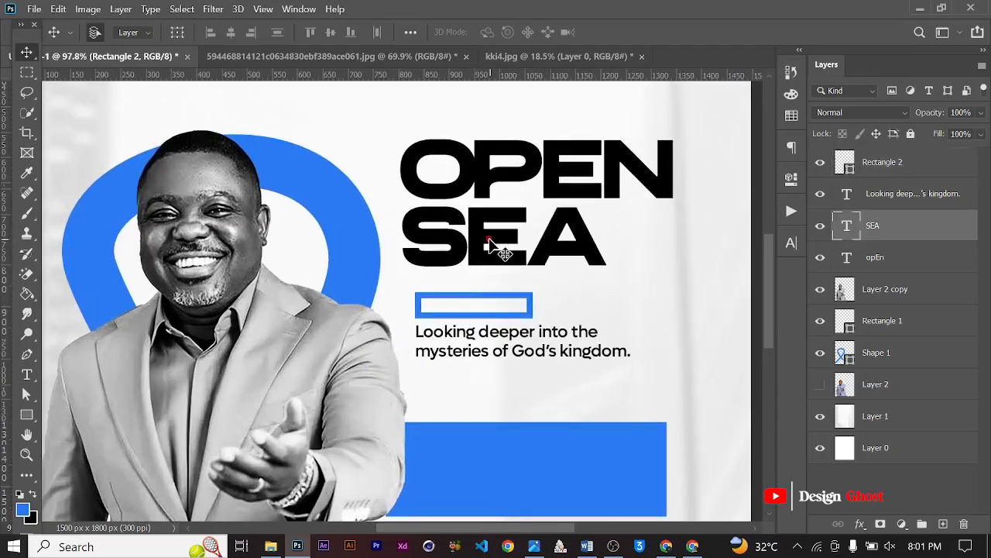
- Nudge the OPEN and SEA headline layers together to the right, aligning them with the outlined rectangle and tagline
left_click(504, 248)
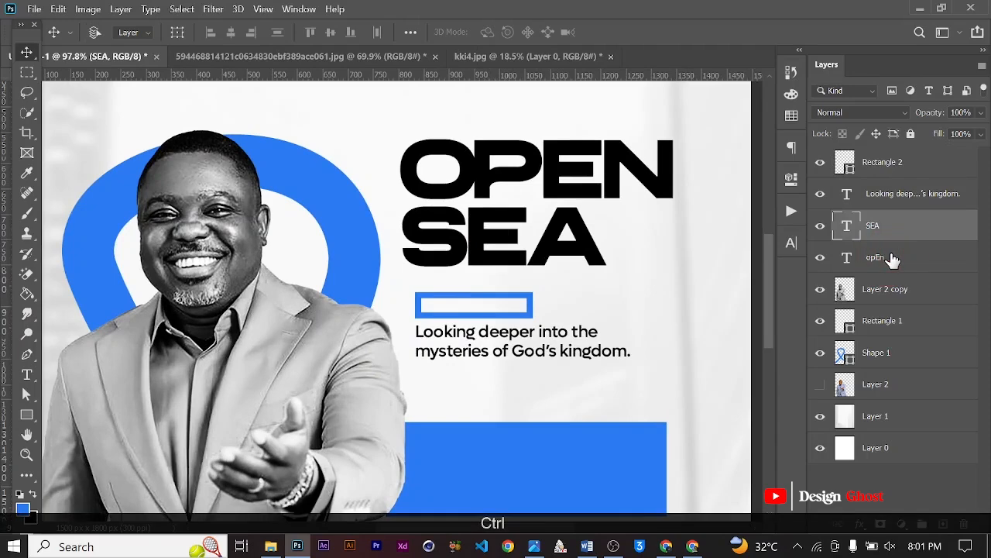
left_click(837, 257, "ctrl")
key("Right")
key("Right")
key("Right")
key("Right")
key("Right")
key("Right")
key("Right")
key("Right")
key("Right")
key("Right")
key("Right")
key("Right")
key("Right")
key("Right")
key("Right")
key("Right")
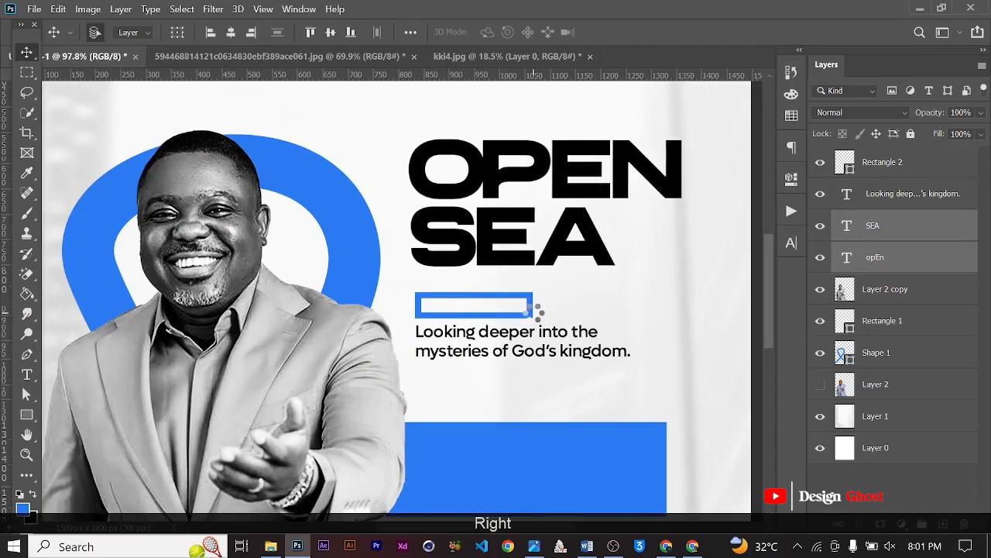
key("Return")
key("ctrl+0")
- Reduce the small rectangle's stroke width to 0 px and fill it with the flyer's blue
scroll(398, 289, "up", 4)
scroll(425, 275, "up", 3)
left_click(481, 307)
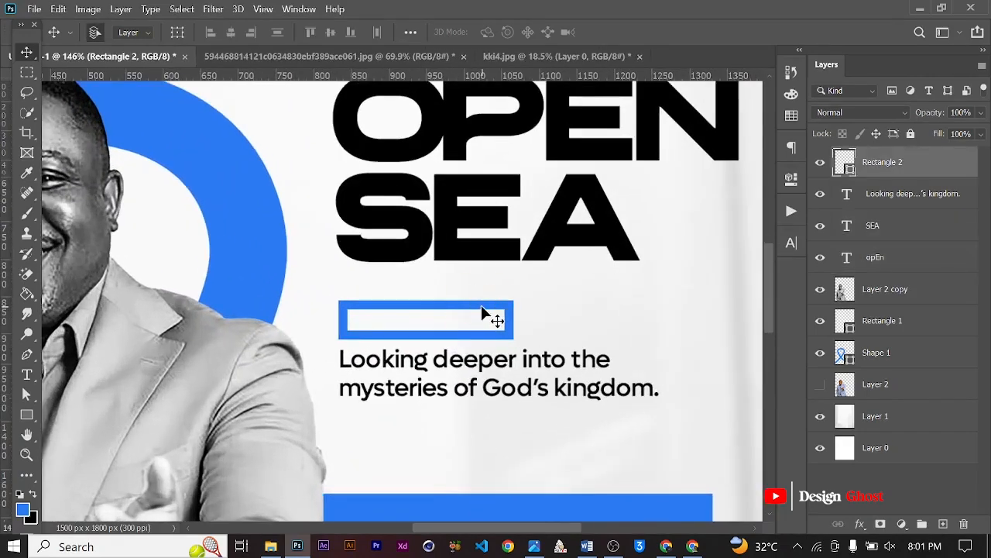
key("u")
left_click(286, 34)
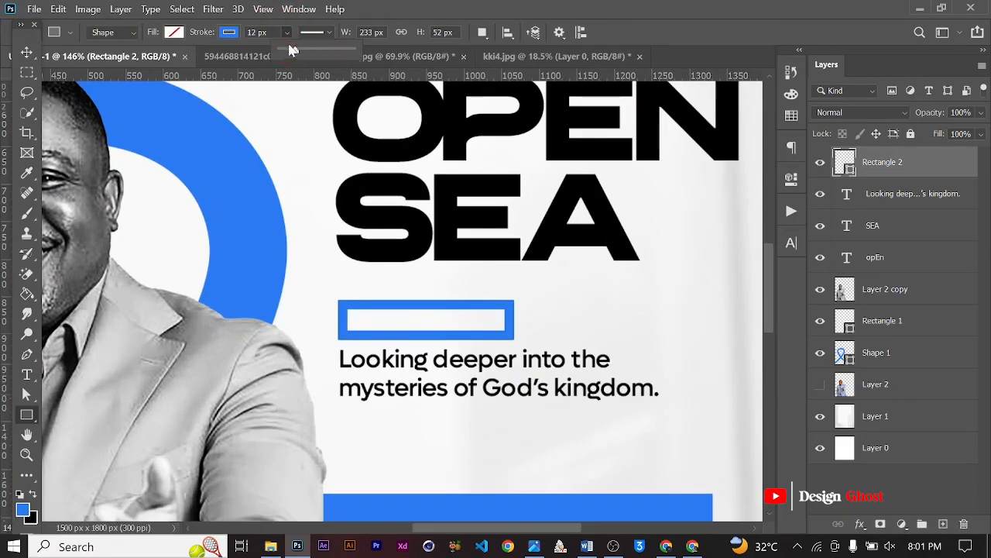
left_click(175, 33)
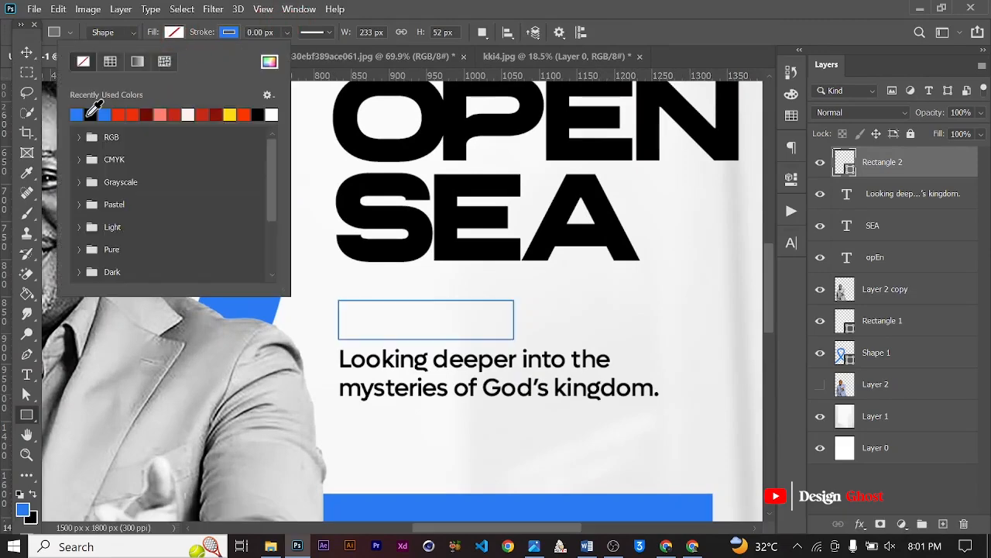
left_click(79, 115)
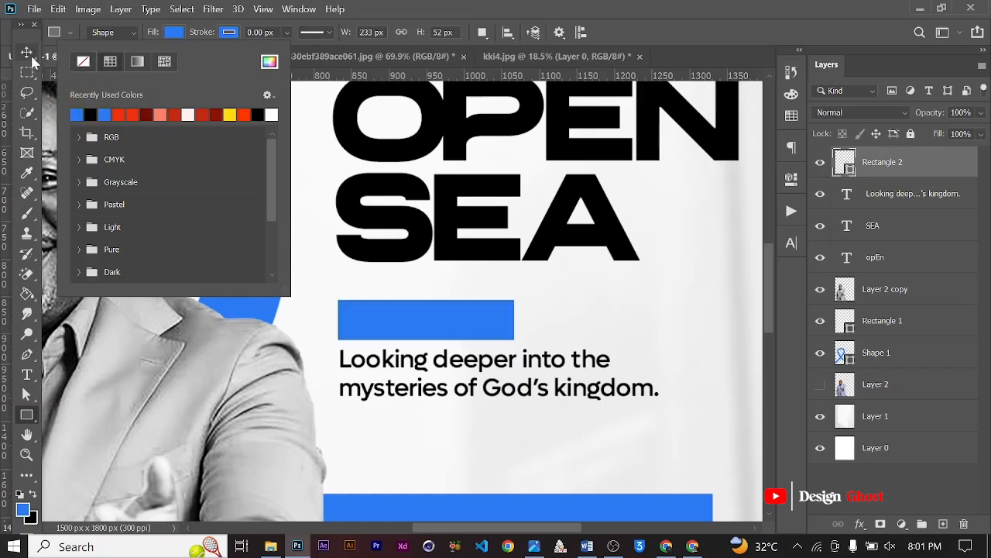
left_click(27, 52)
- Examine how the small blue rectangle sits between the headline and tagline, both close up and across the whole flyer
scroll(469, 352, "down", 3)
scroll(469, 350, "down", 1)
scroll(457, 358, "up", 3)
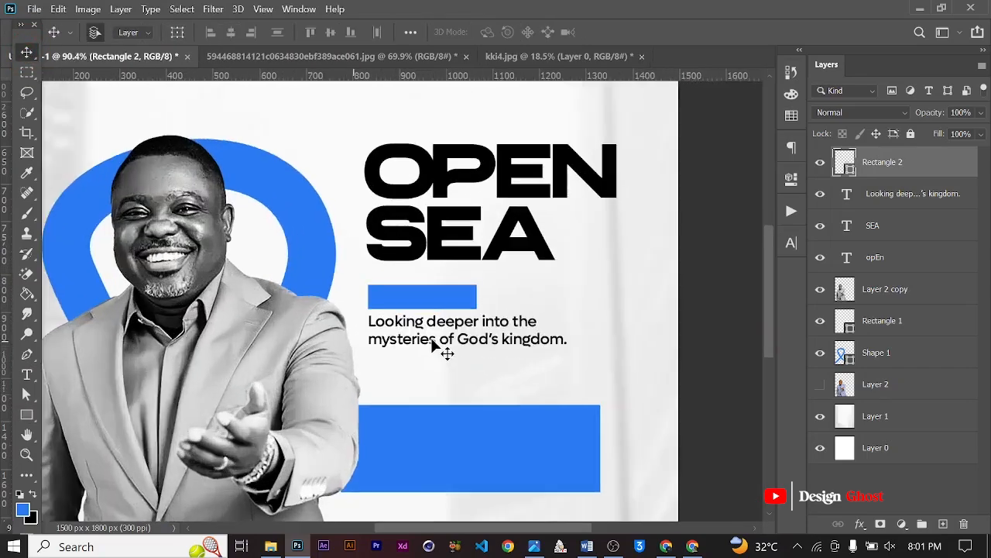
left_click_drag(416, 250, 463, 287)
key("ctrl+0")
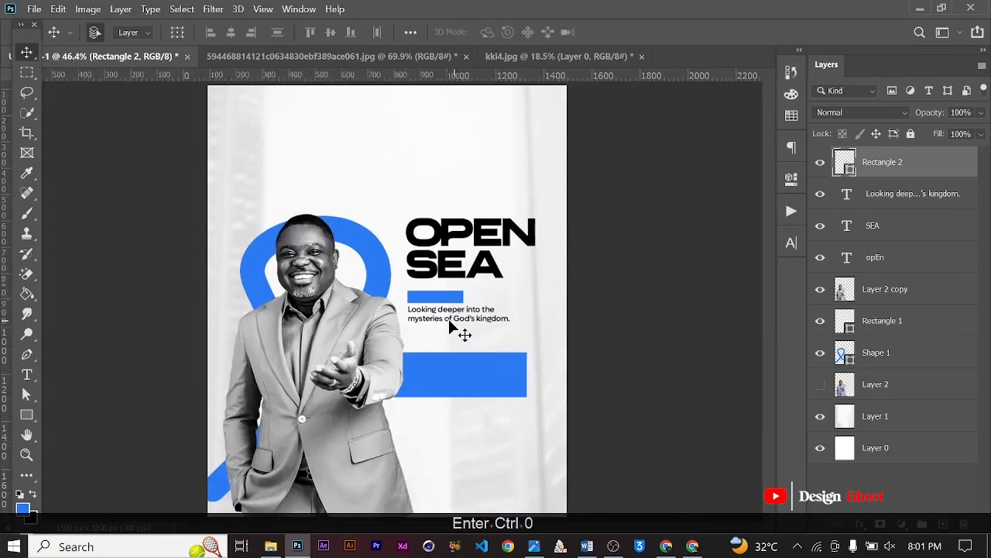
scroll(448, 317, "up", 3)
key("Return")
key("ctrl+0")
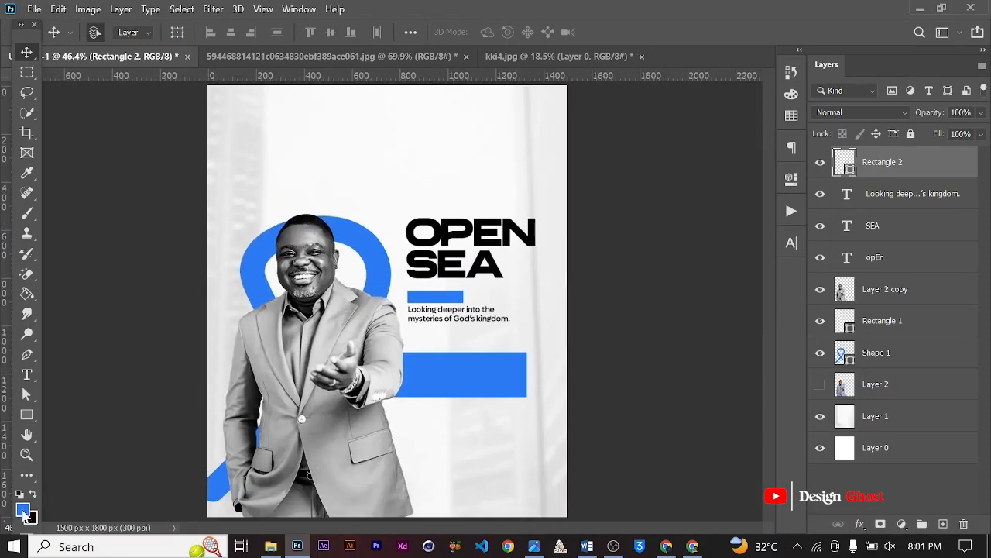
- Change the small rectangle's fill to red from the recently used colors
key("u")
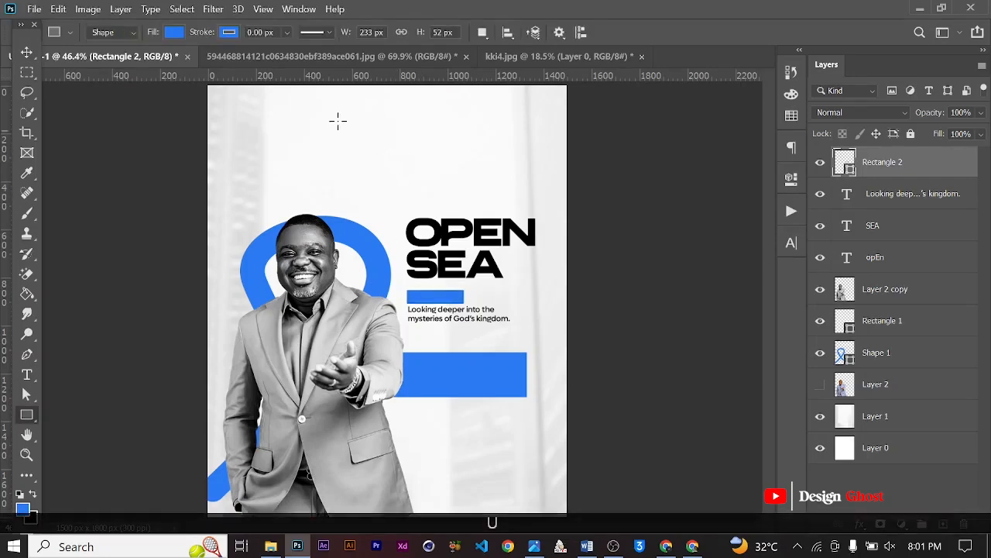
left_click(175, 32)
left_click(132, 115)
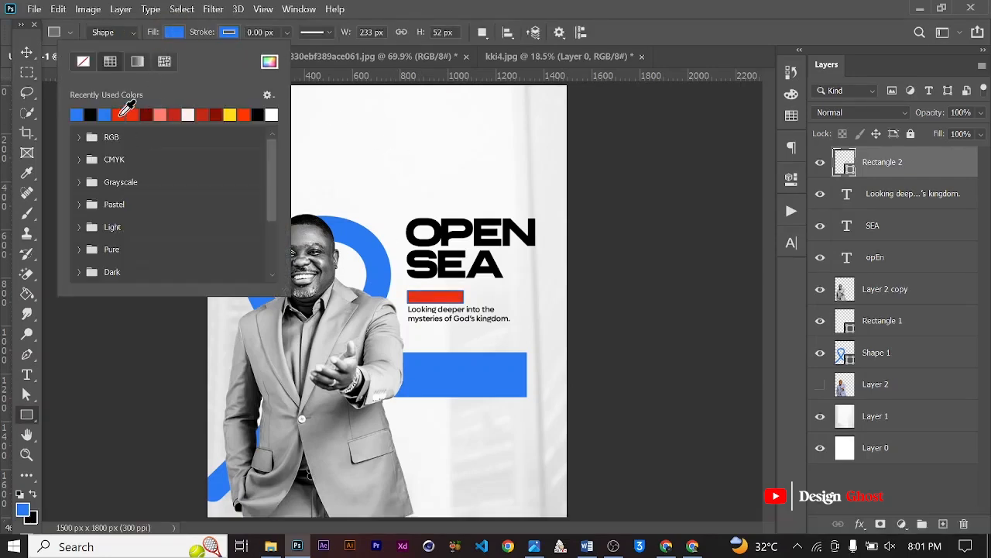
left_click(26, 52)
- Sample the small rectangle's red, ee300e, as the foreground color
scroll(463, 293, "up", 6)
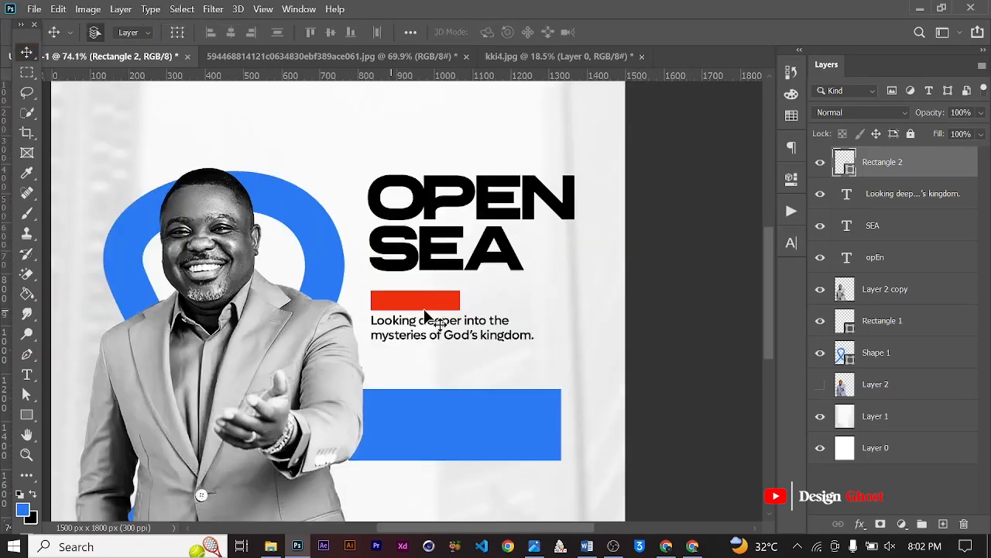
left_click(24, 509)
left_click(434, 295)
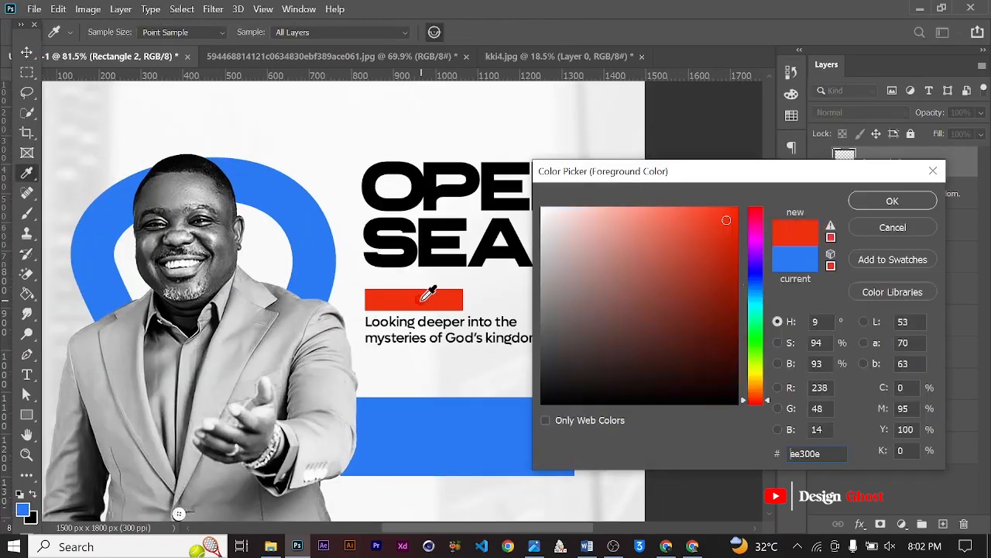
left_click(699, 447)
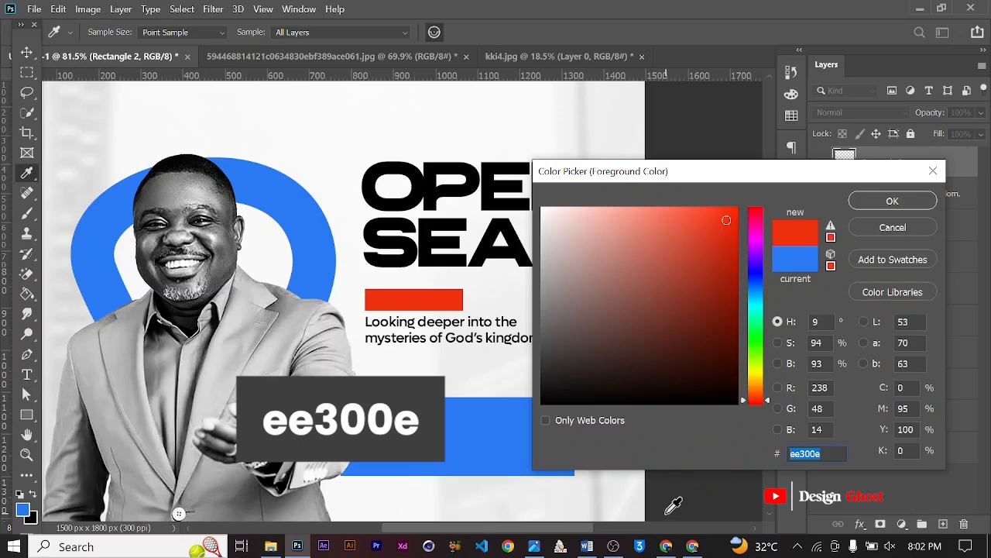
left_click(891, 202)
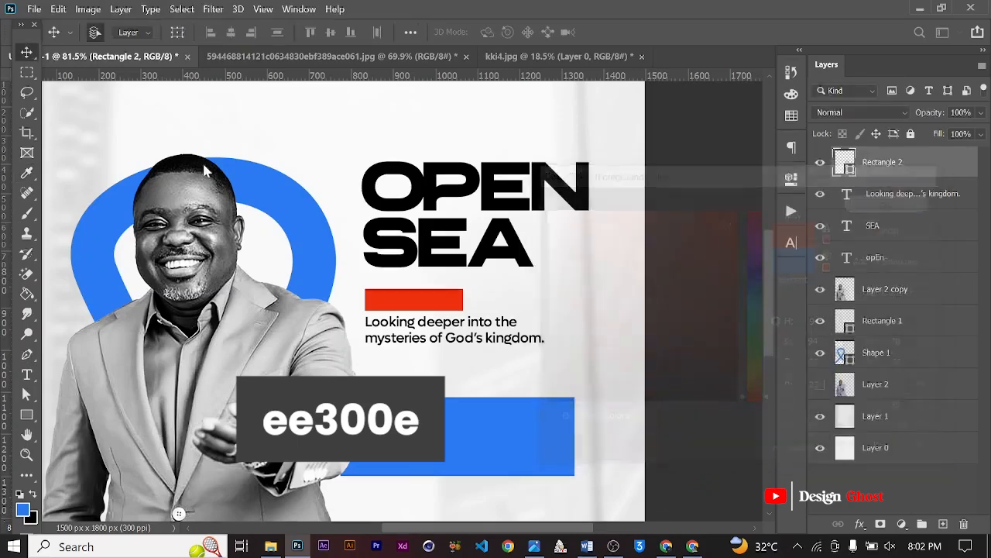
- Stretch the red rectangle upward to about 105.5% of its height, keeping its width at 100%
scroll(425, 299, "up", 8)
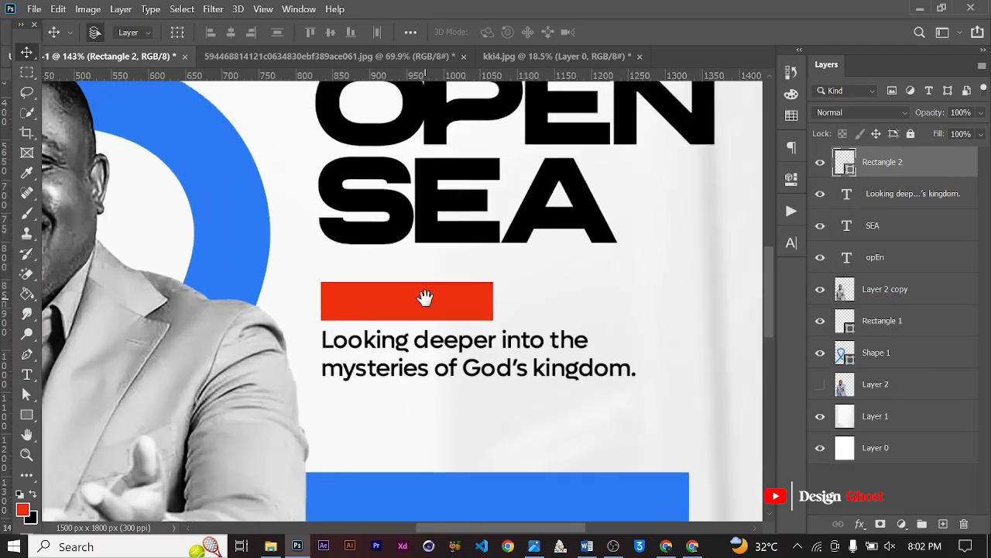
key("ctrl+t")
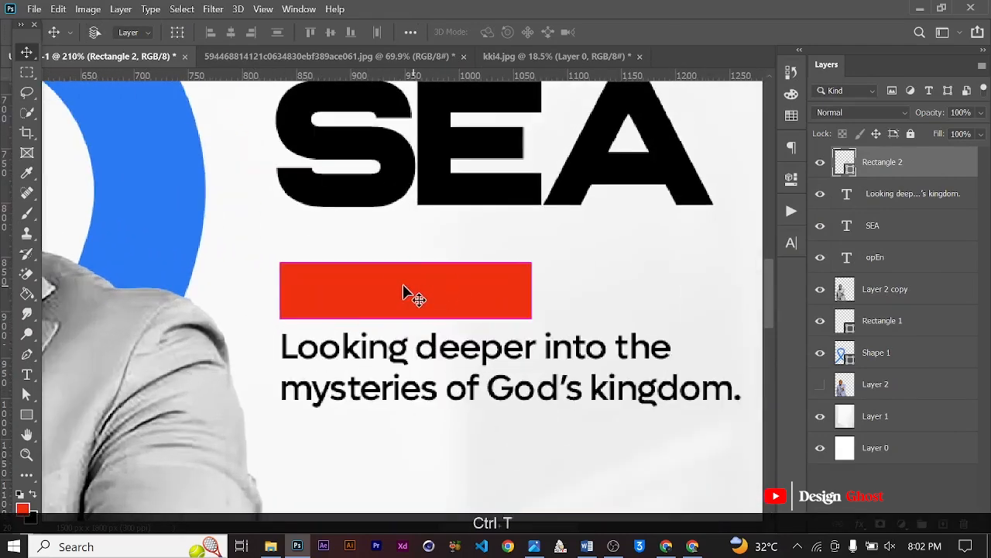
left_click_drag(404, 263, 403, 259)
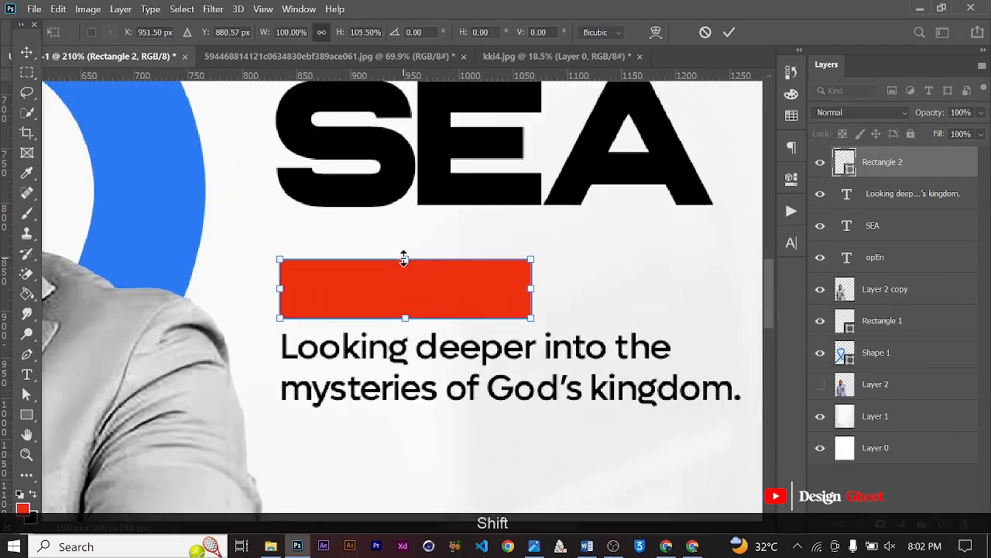
key("Return")
key("ctrl+0")
- Duplicate the tagline into the space below it and replace the copy's text with "Theme:"
left_click_drag(472, 310, 509, 352)
double_click(496, 355)
key("ctrl+a")
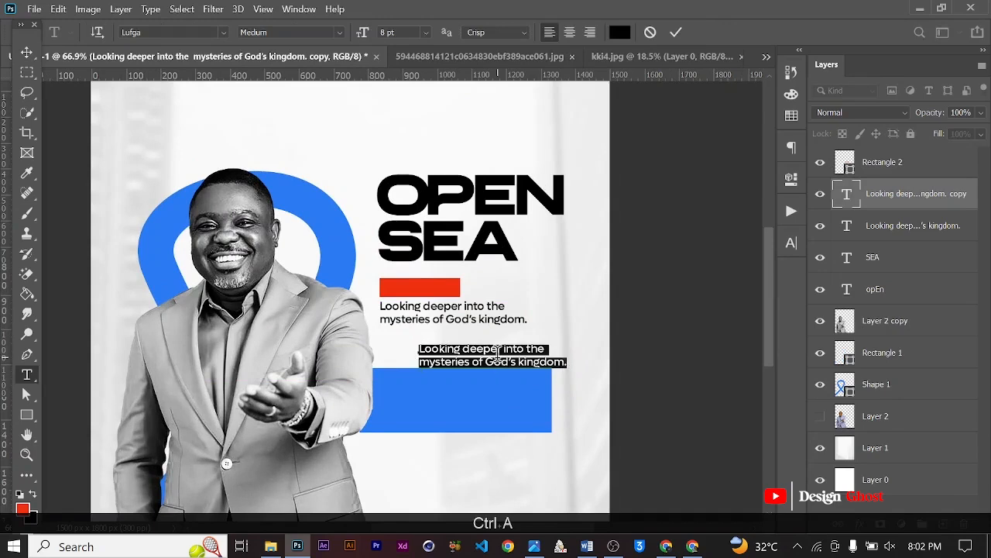
key("Caps_Lock")
type("T")
key("Caps_Lock")
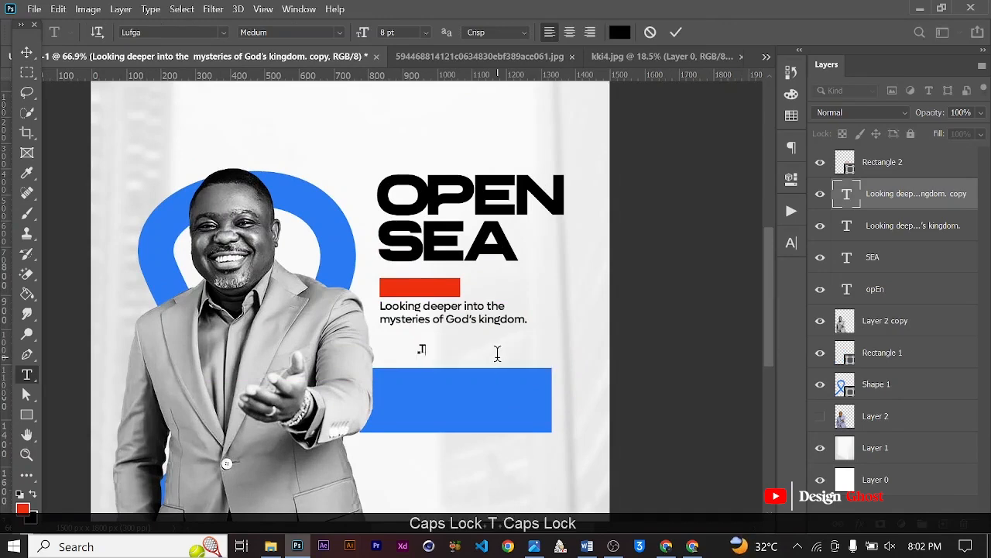
type("he")
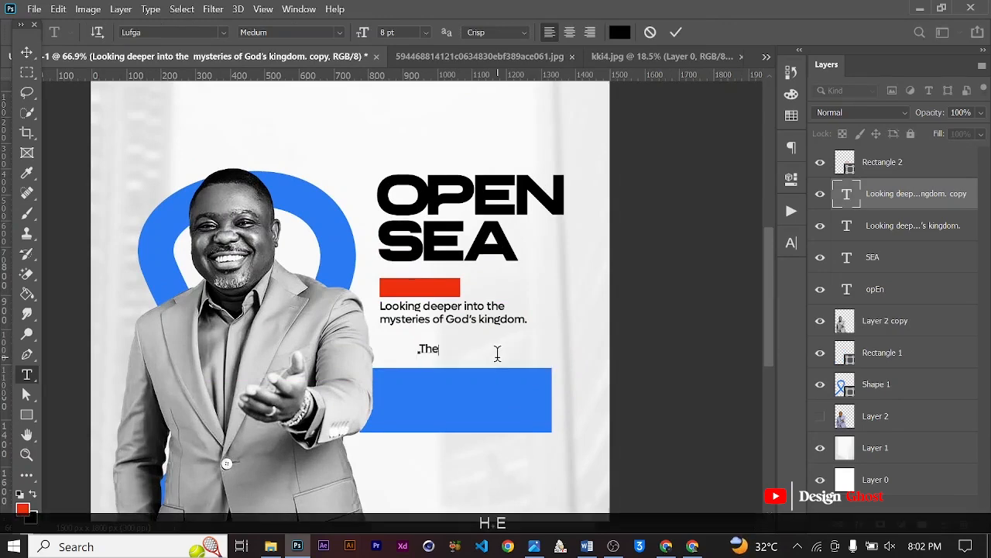
type("me:")
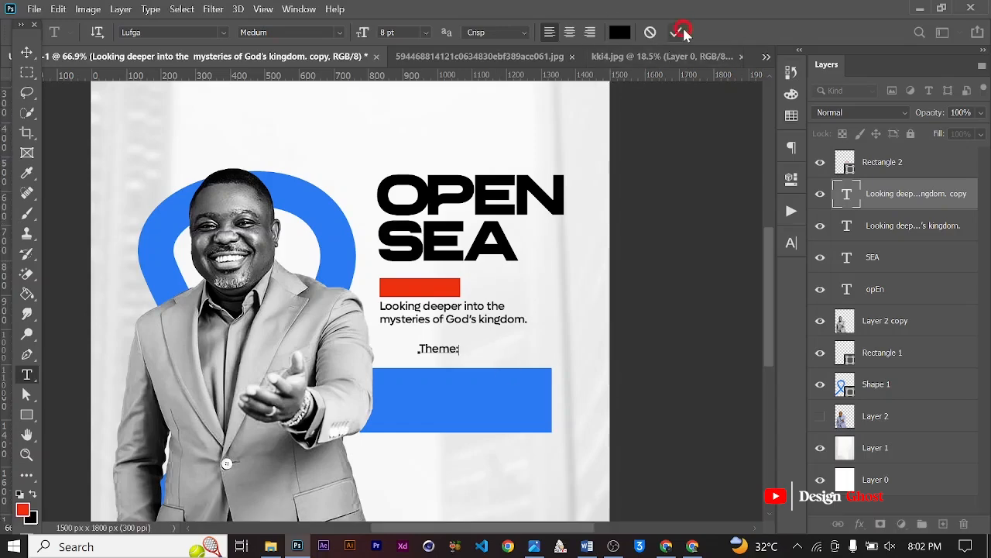
key("ctrl+Return")
- Move the "Theme:" text onto the small red rectangle and bring its layer in front of Rectangle 2
key("v")
scroll(472, 348, "up", 2)
left_click_drag(459, 360, 415, 281)
key("ctrl+bracketright")
key("ctrl+bracketright")
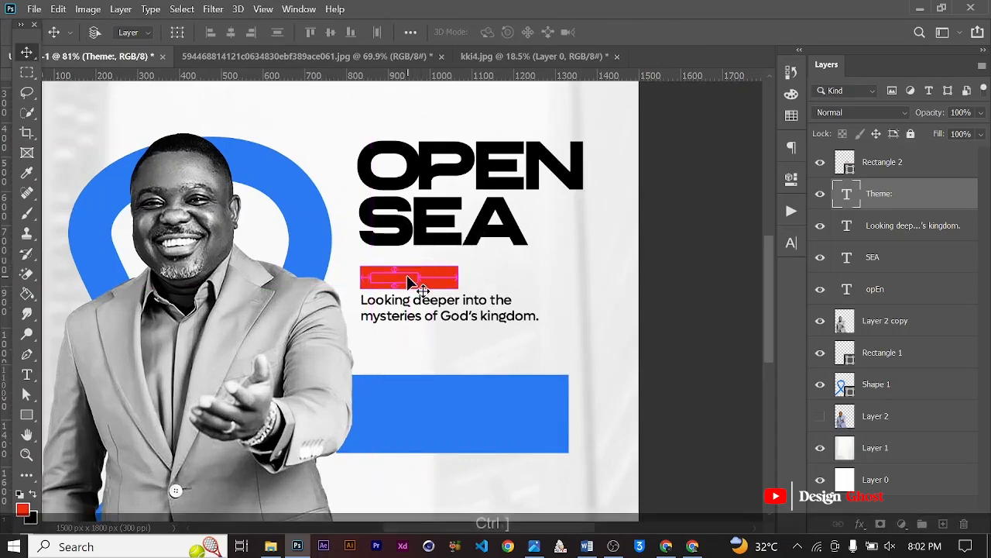
- Open the text color picker for the "Theme:" label
scroll(435, 301, "up", 1)
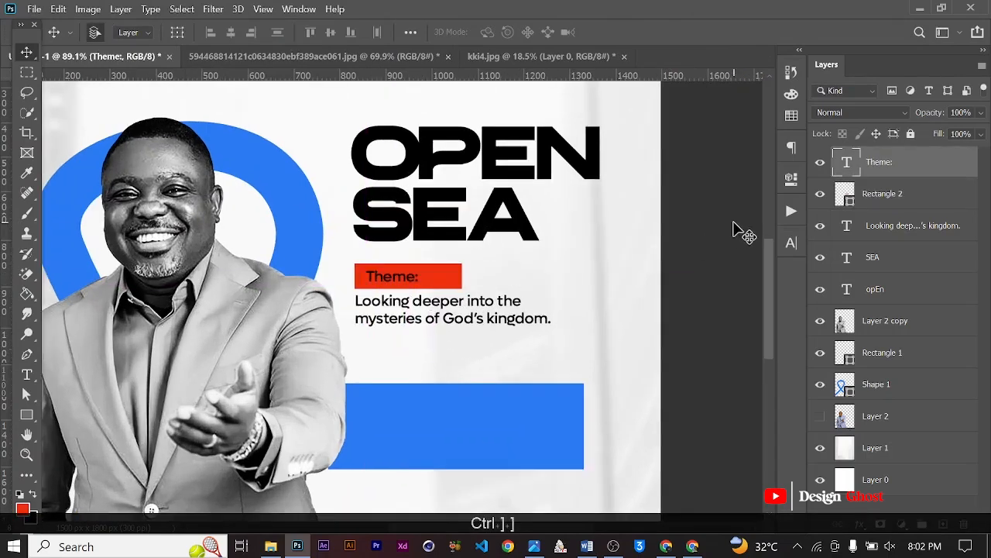
left_click(791, 243)
left_click(750, 332)
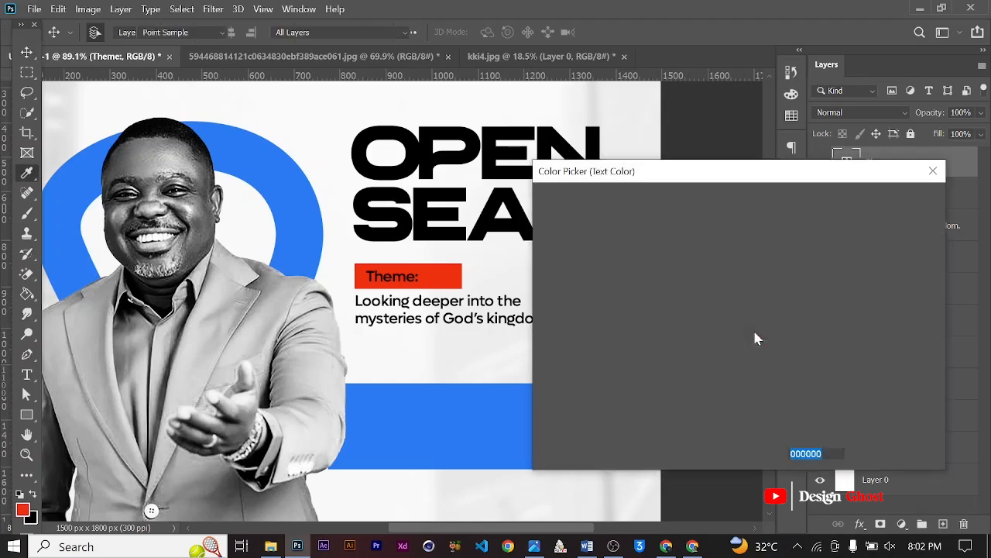
- Set the "Theme:" text colour to white (ffffff) and its font weight to Bold
type("ffffff")
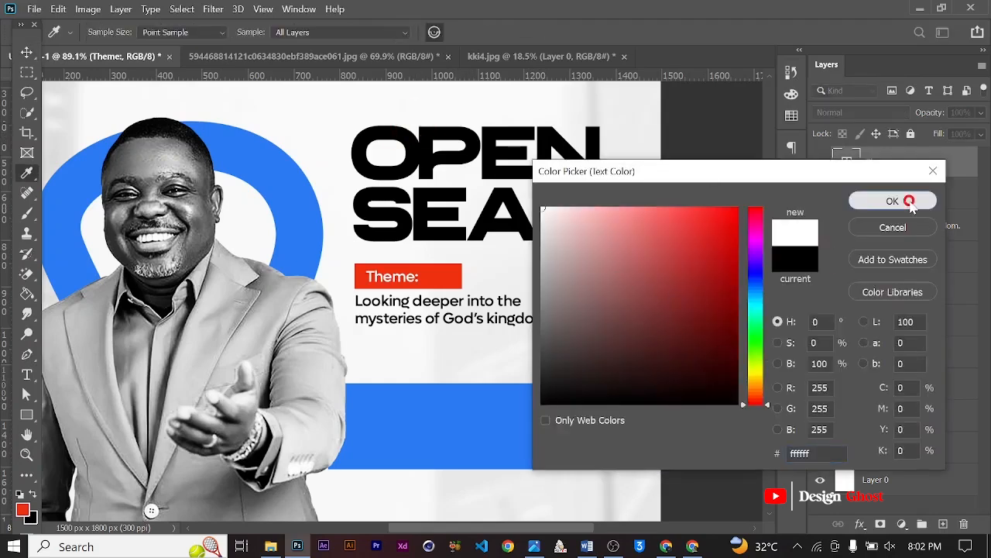
left_click(892, 201)
left_click(763, 263)
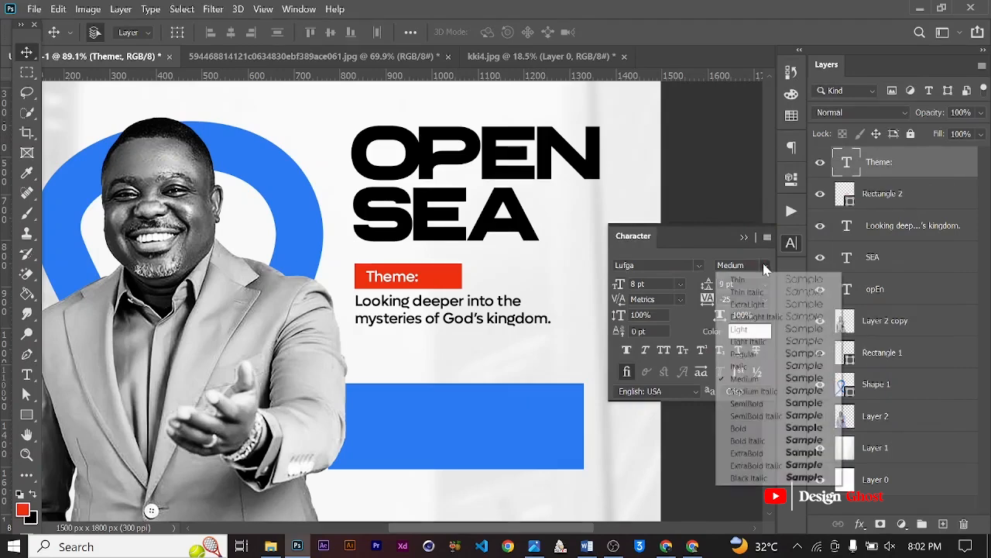
left_click(762, 431)
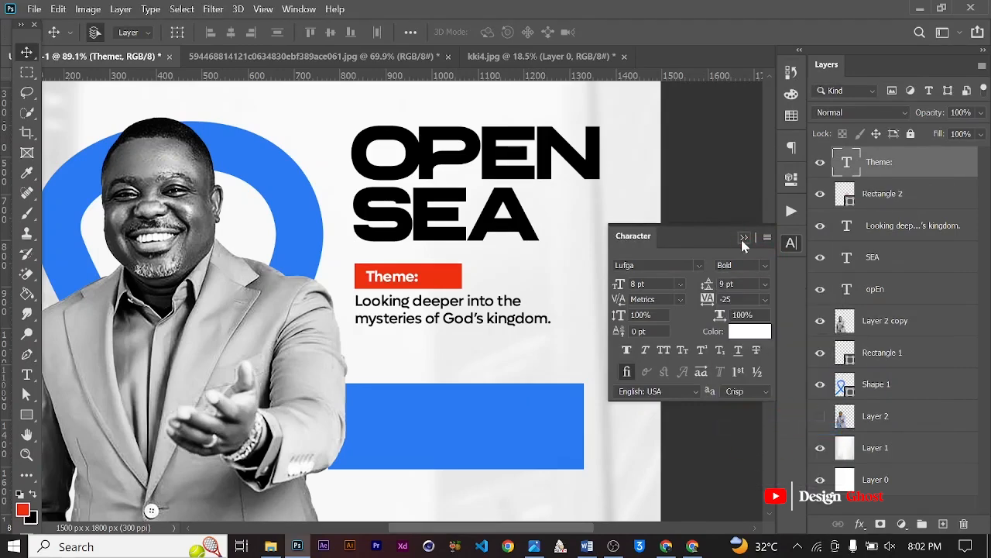
left_click(743, 236)
- Nudge the "Looking deeper into the mysteries of God's kingdom." text slightly down, away from the red rectangle
scroll(465, 325, "up", 2)
scroll(476, 351, "down", 1)
left_click(486, 343)
scroll(491, 345, "down", 5)
key("Down")
key("Down")
key("Down")
key("Down")
key("Down")
key("Down")
key("Down")
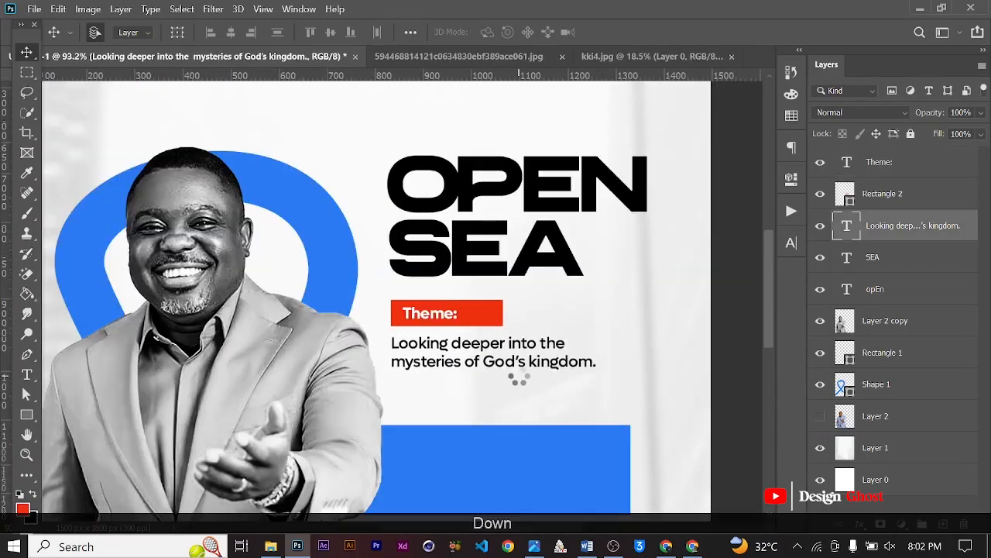
- Stretch the red rectangle behind "Theme:" downward to about 138% of its height, keeping its width
scroll(472, 315, "up", 2)
left_click(472, 316)
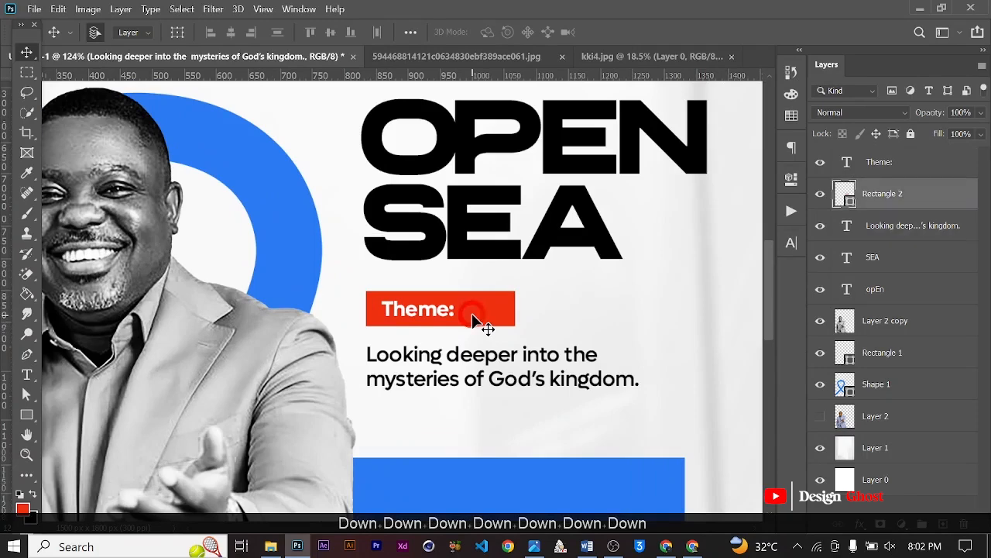
key("ctrl+t")
scroll(442, 327, "up", 2)
left_click_drag(442, 327, 443, 348)
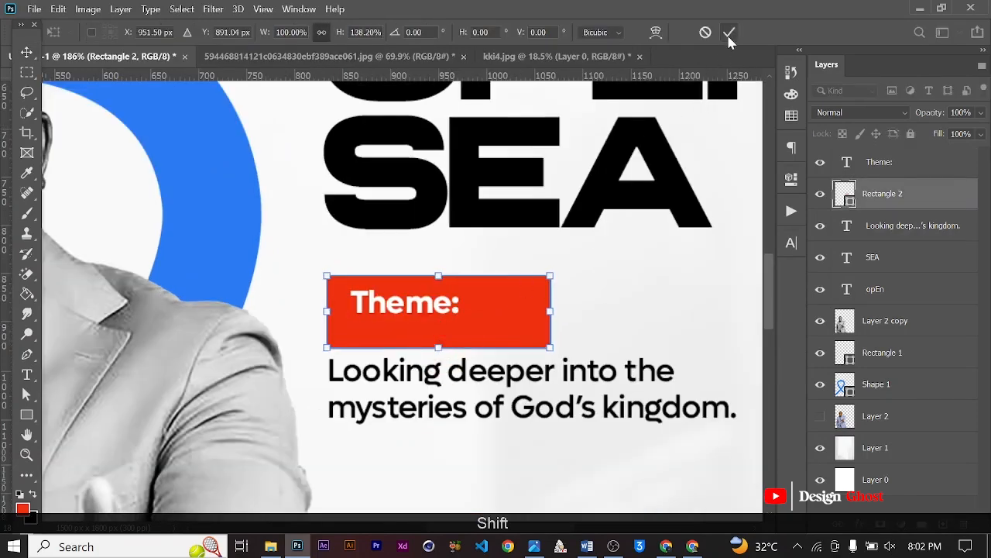
left_click(729, 34)
- Nudge the "Theme:" text down and slightly right to centre it vertically in the red rectangle
left_click(437, 310)
scroll(442, 313, "down", 2)
key("Down")
key("Down")
key("Down")
key("Down")
key("Down")
key("Right")
key("Right")
key("Right")
key("Right")
key("Right")
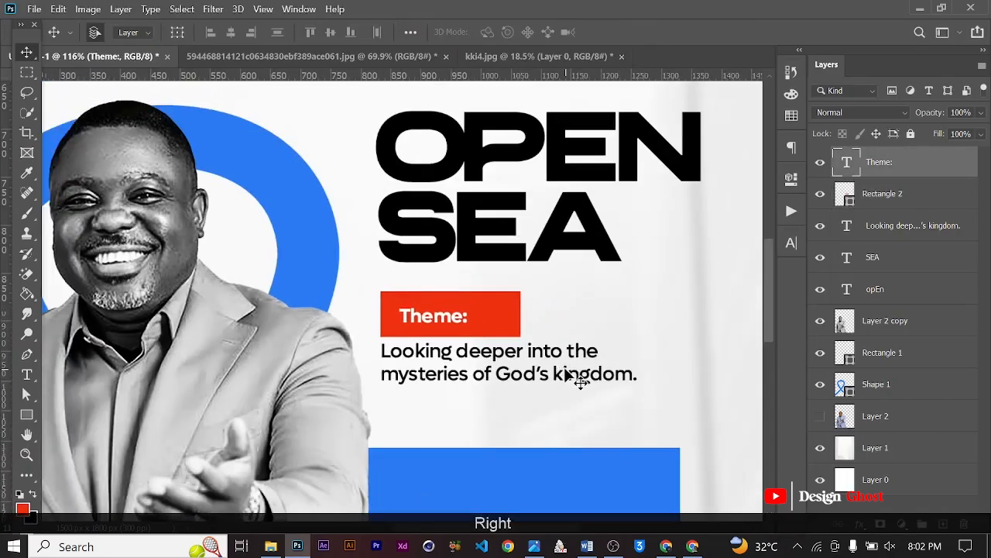
key("Up")
key("Up")
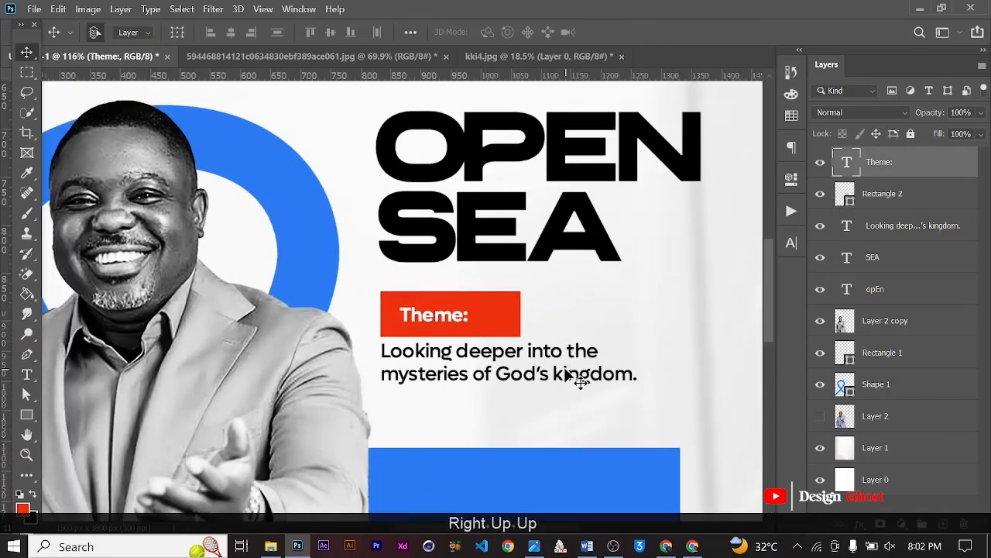
- Select the red rectangle together with the "Theme:" text and nudge both slightly up
left_click(887, 195, "ctrl")
key("Up")
key("Return")
key("Return")
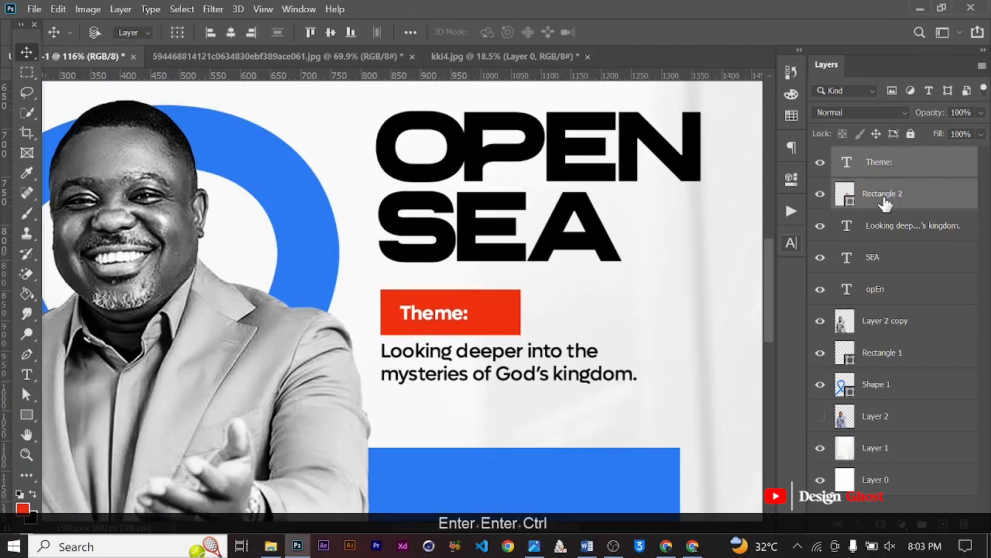
- Add a third line reading "(Ad Bible Quotation)" below "mysteries of God's kingdom." in the theme description text
key("ctrl+0")
scroll(437, 314, "up", 10)
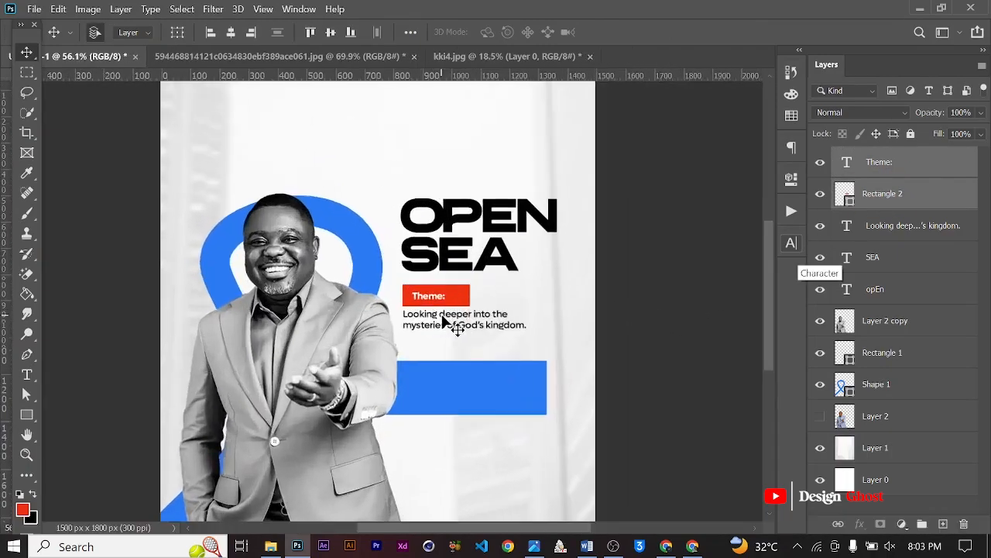
left_click_drag(444, 318, 514, 317)
scroll(517, 318, "up", 1)
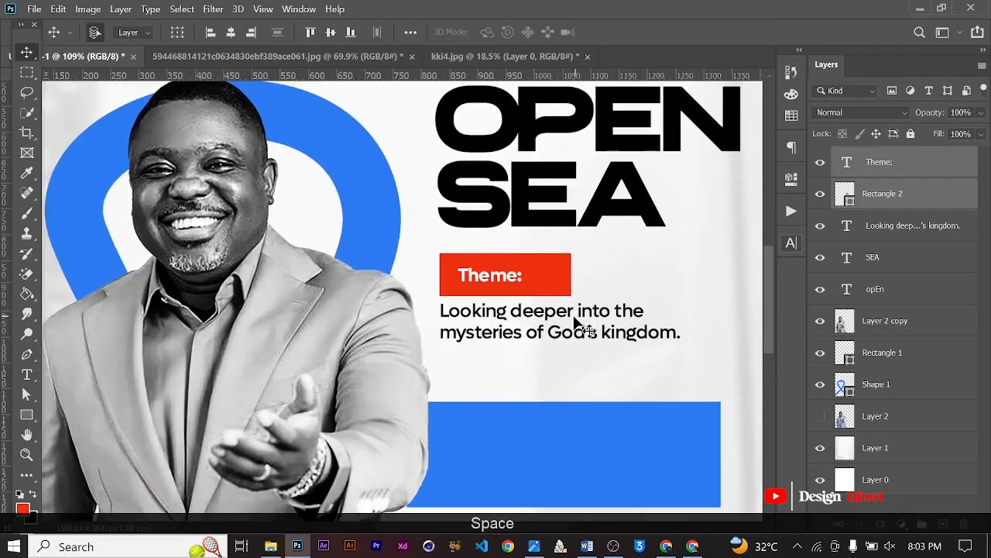
key("t")
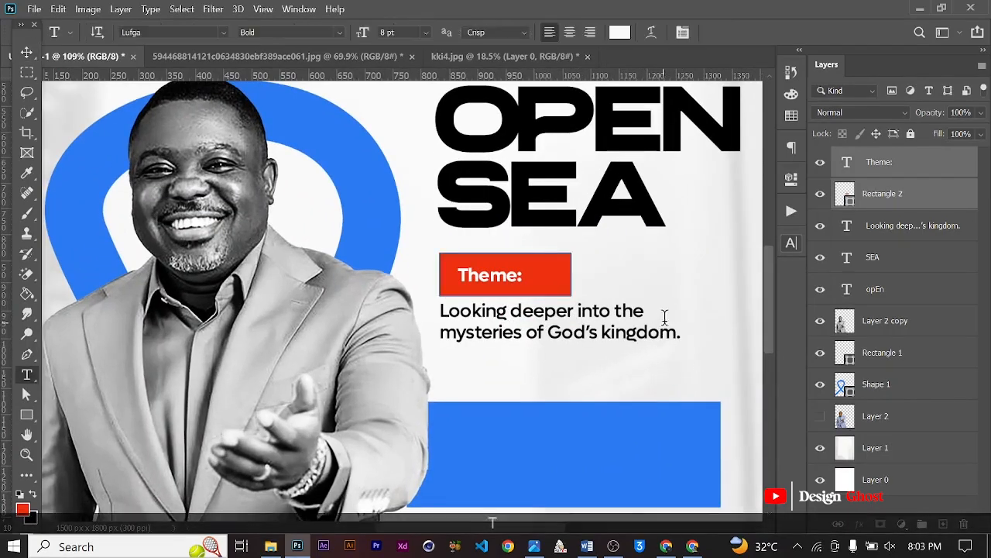
left_click(679, 332)
key("shift")
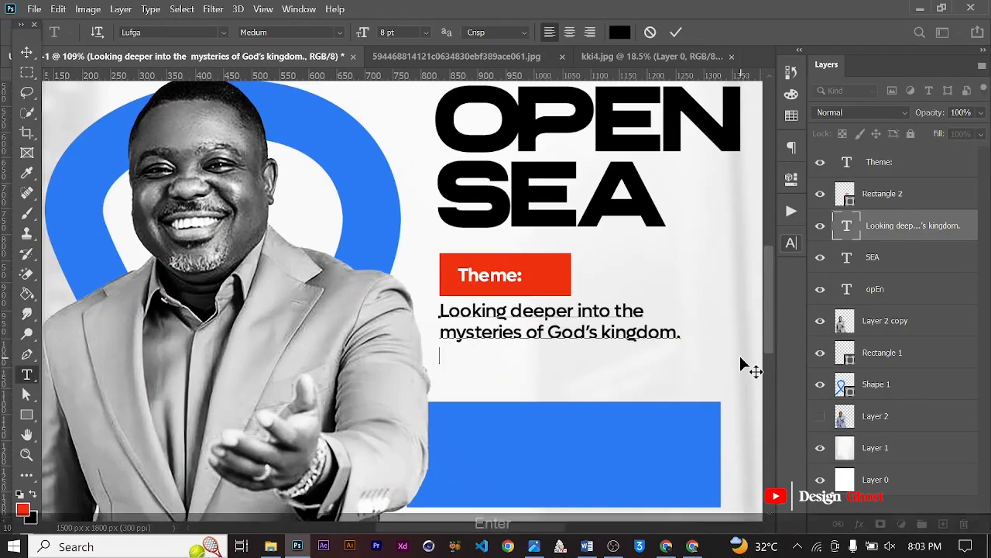
type("(")
key("Caps_Lock")
key("Caps_Lock")
type("a")
key("Caps_Lock")
type("D")
key("BackSpace")
key("BackSpace")
type("A")
key("Caps_Lock")
type("d")
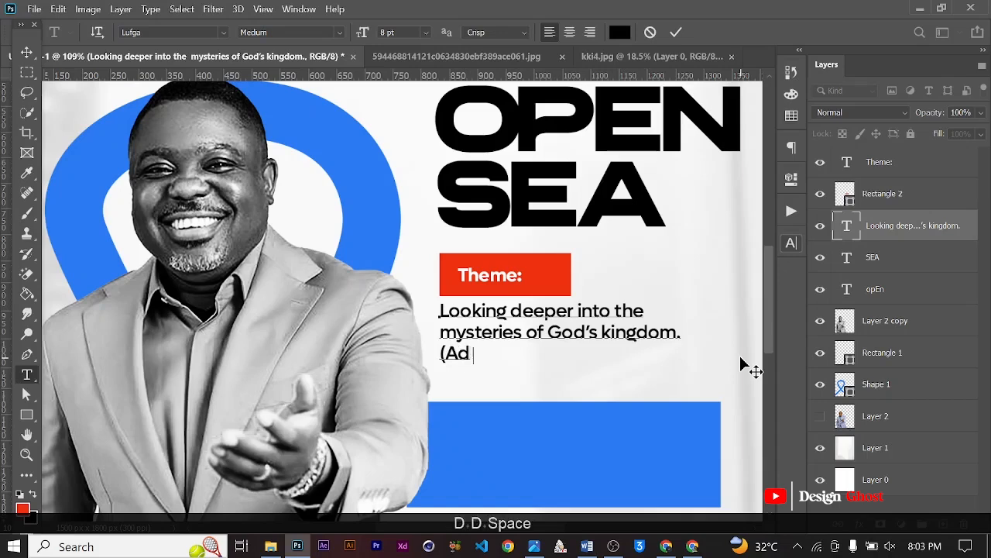
key("Caps_Lock")
type("B")
key("Caps_Lock")
type("ib")
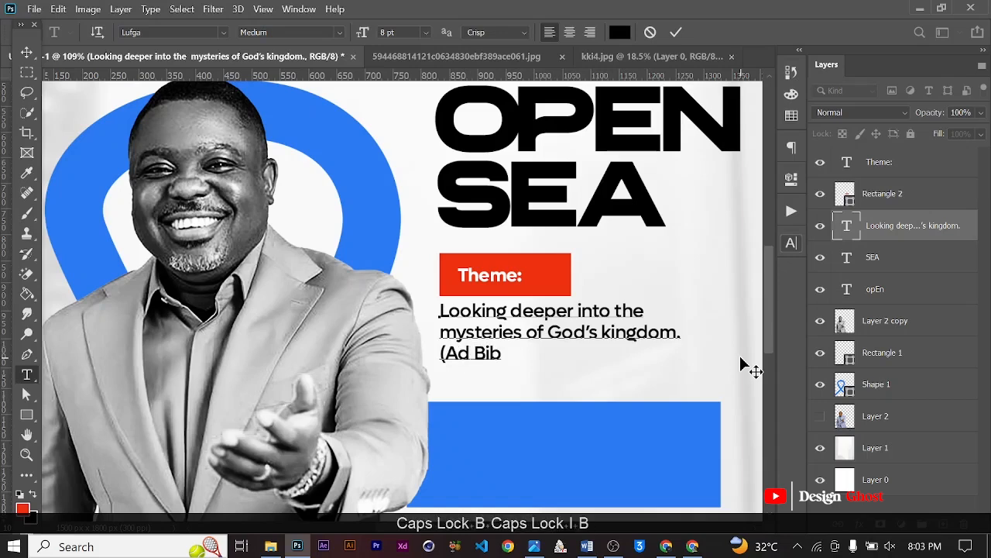
type("le Q")
key("Caps_Lock")
type("uotation)")
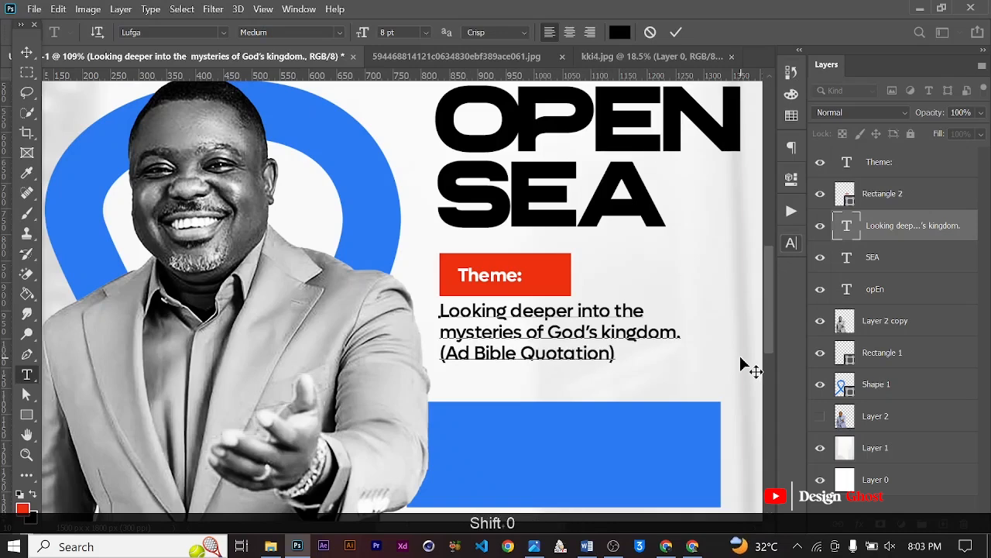
left_click(676, 31)
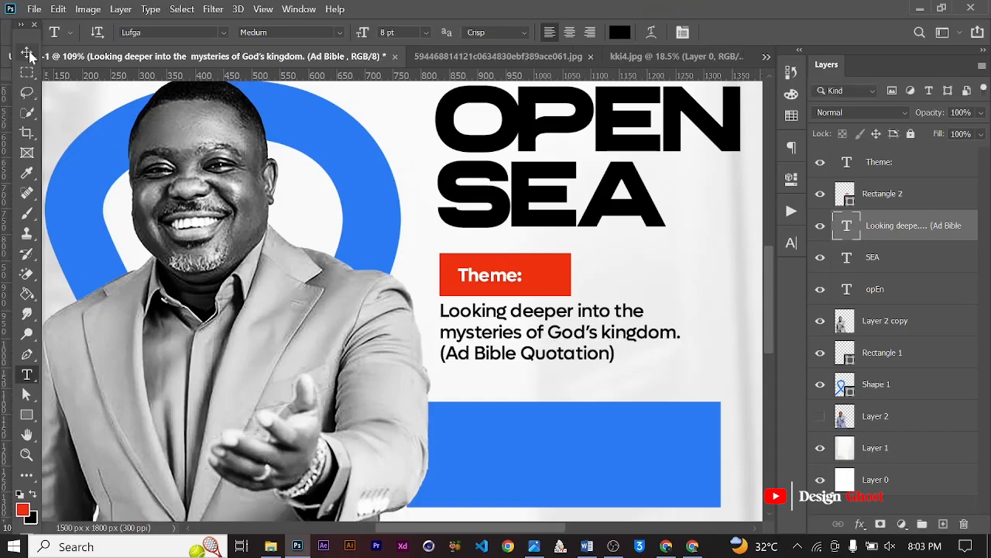
- Cut the "(Ad Bible Quotation)" line and its line break out of the theme description text
key("v")
key("ctrl+0")
scroll(565, 353, "up", 4)
key("t")
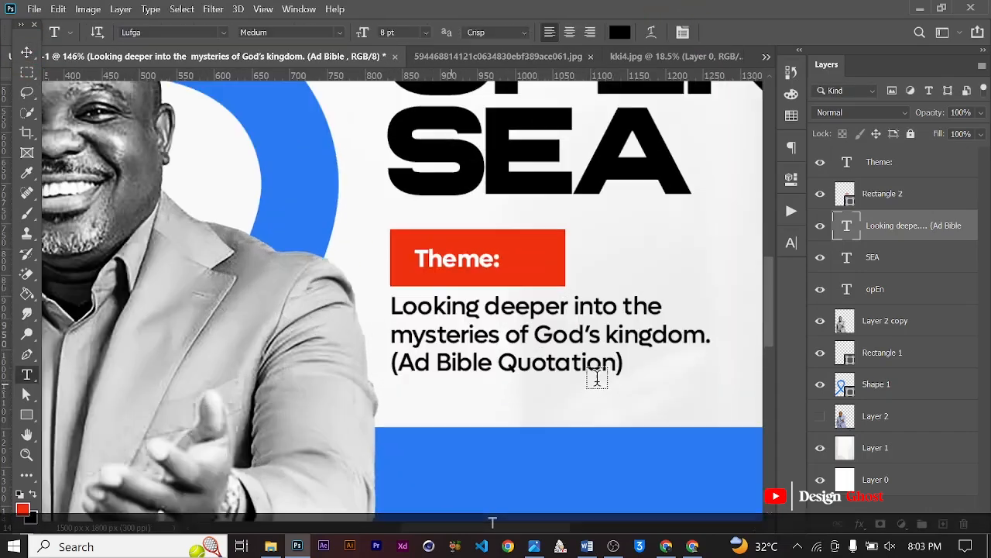
left_click_drag(630, 362, 283, 369)
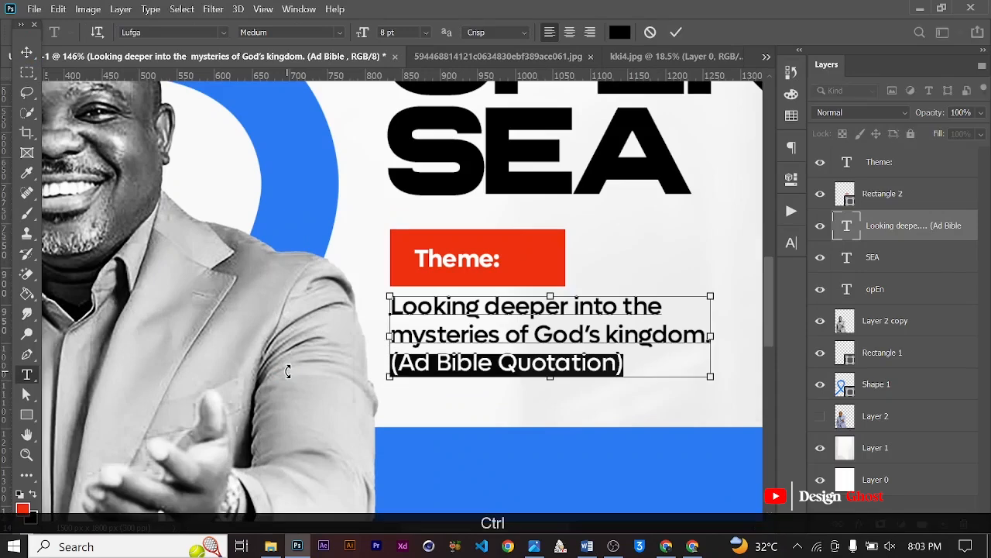
key("ctrl+x")
key("BackSpace")
left_click(27, 52)
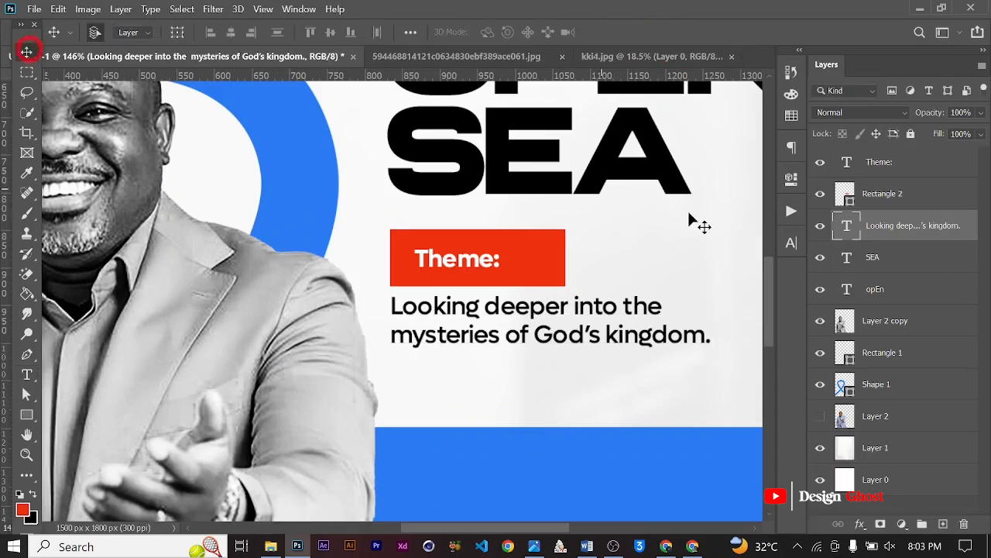
- Duplicate the description text just below itself, replace its content with the cut line, and correct it to "(Add Bible Quotation)"
scroll(662, 237, "down", 2)
left_click_drag(574, 324, 577, 375)
key("t")
left_click(549, 367)
key("ctrl+a")
key("ctrl+v")
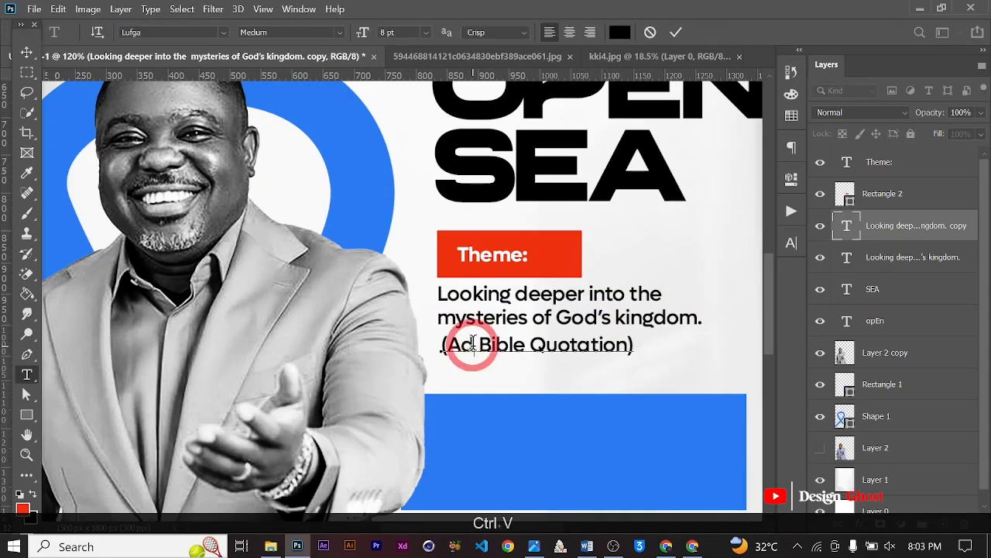
type("d")
left_click(675, 35)
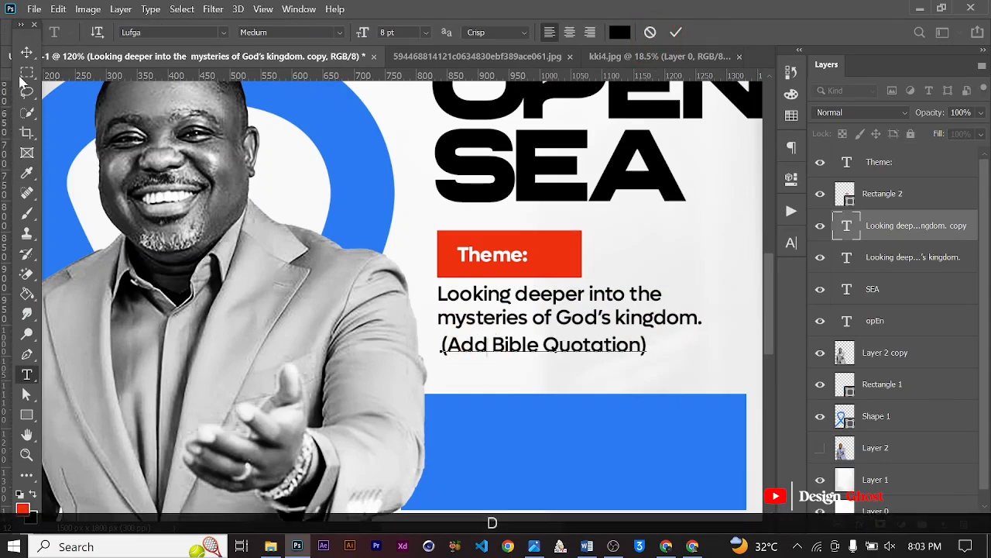
- Scale down the "(Add Bible Quotation)" text and nudge it left toward the description's left edge
key("ctrl")
scroll(685, 364, "up", 2)
key("ctrl+t")
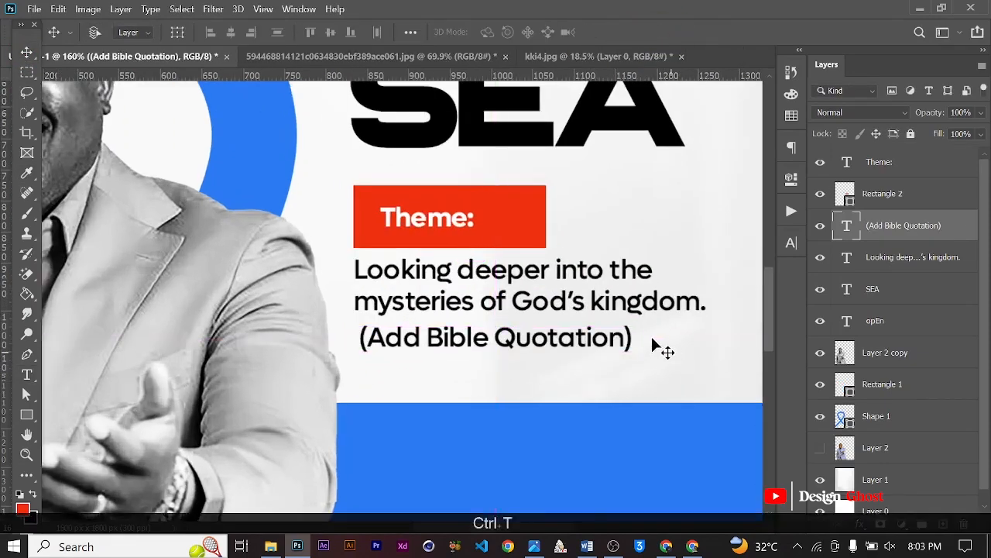
scroll(656, 336, "up", 2)
left_click_drag(629, 357, 537, 360)
key("Return")
key("Left")
key("Left")
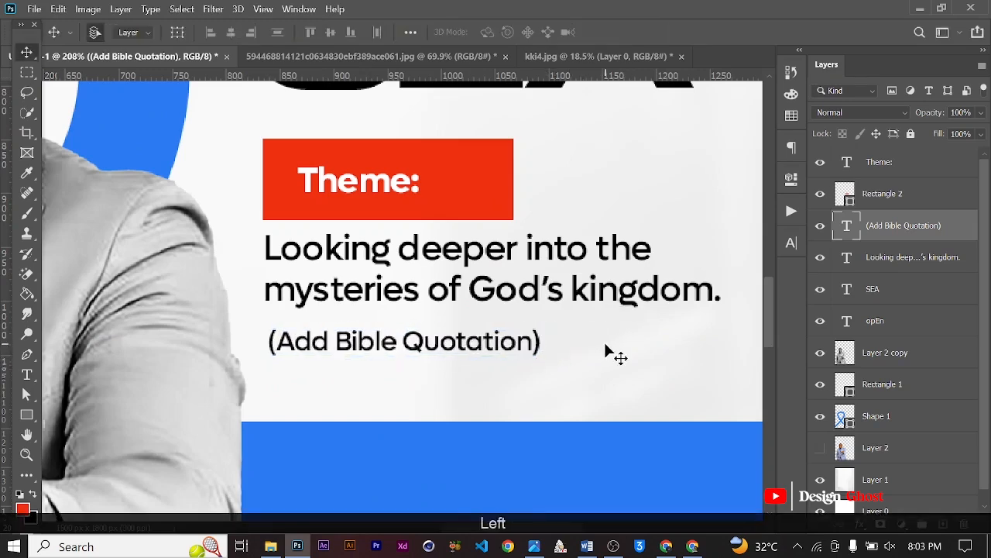
key("Return")
- Nudge the blue rectangle slightly up and stretch its upper edge to 101.76% height
key("ctrl+0")
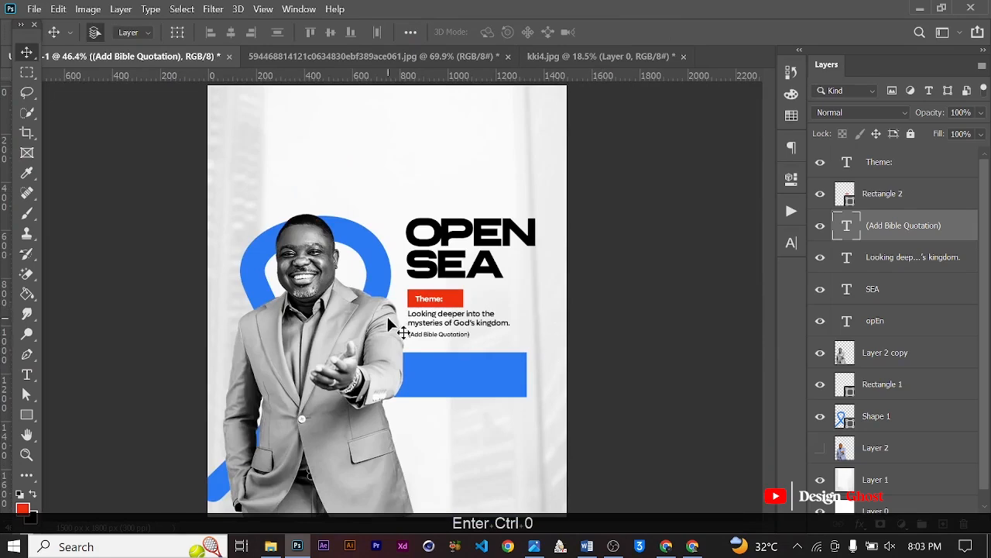
scroll(399, 329, "up", 5)
left_click_drag(467, 477, 468, 323)
scroll(468, 322, "down", 1)
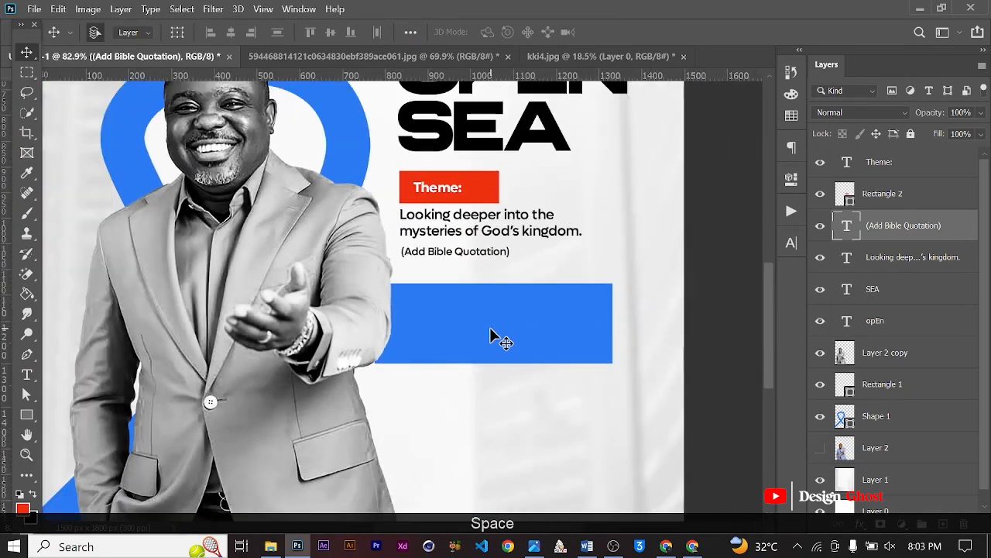
left_click(491, 336)
key("Up")
key("ctrl+t")
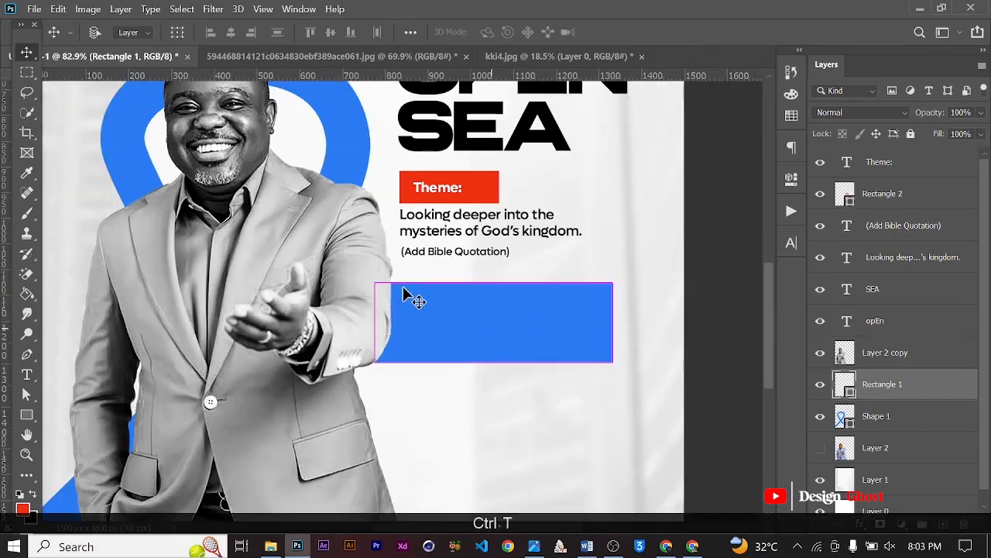
scroll(464, 285, "up", 1)
left_click_drag(504, 281, 503, 279)
key("Return")
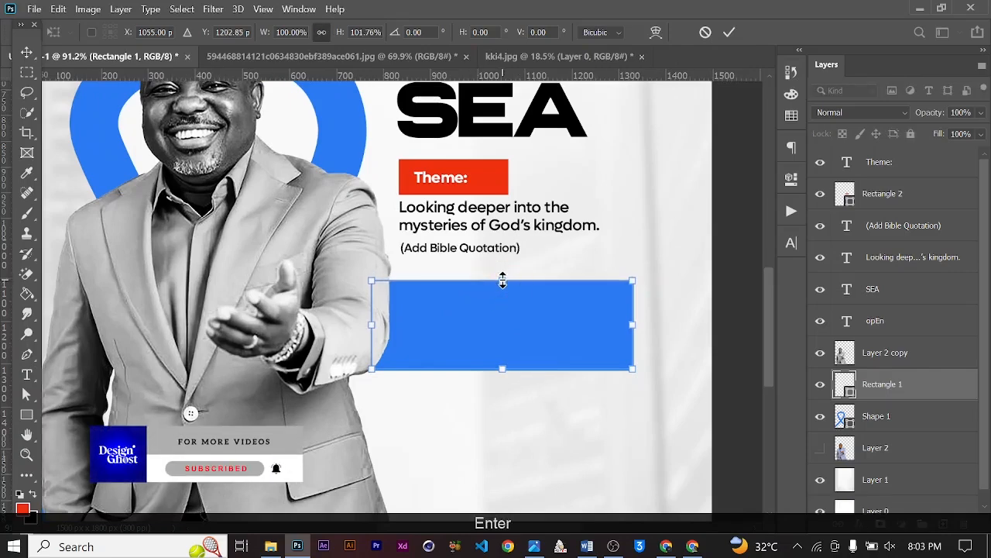
- Duplicate the blue rectangle and bring the copy forward, above the black-and-white man's layer
key("ctrl+0")
left_click(483, 369)
key("ctrl+j")
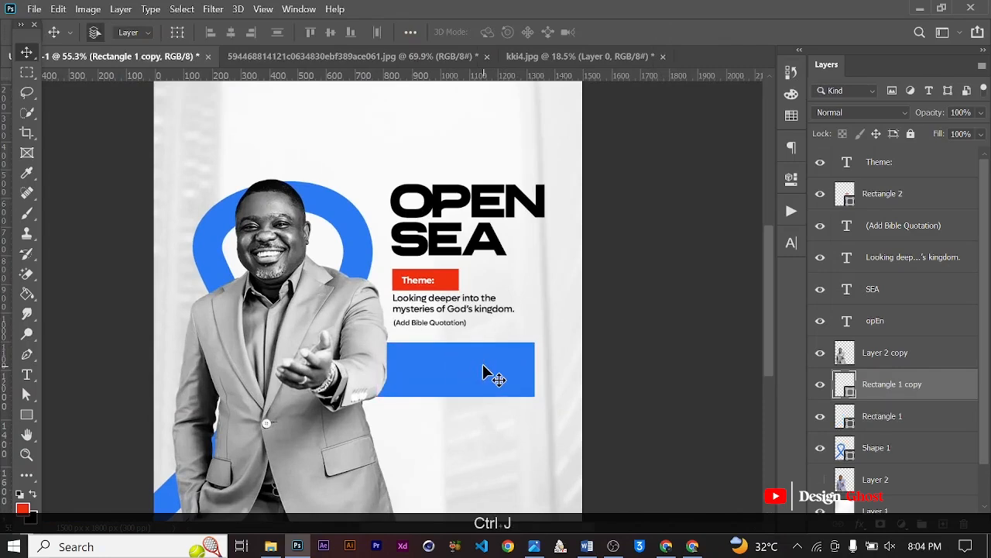
key("ctrl+bracketright")
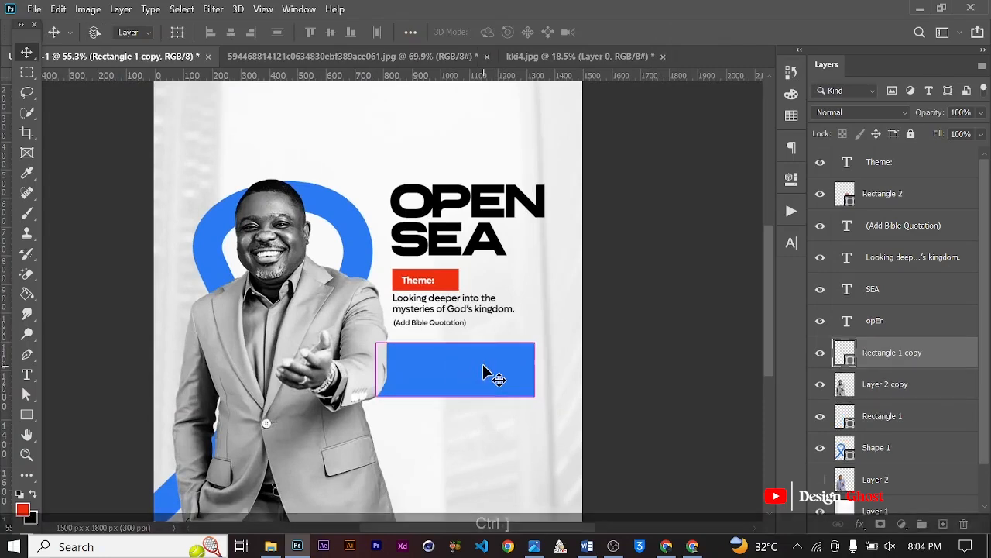
- Resize the blue rectangle copy to 58.22% height and 113.26% width, insetting its right side and extending its left side over the man's sleeve
scroll(434, 366, "up", 3)
scroll(435, 368, "up", 1)
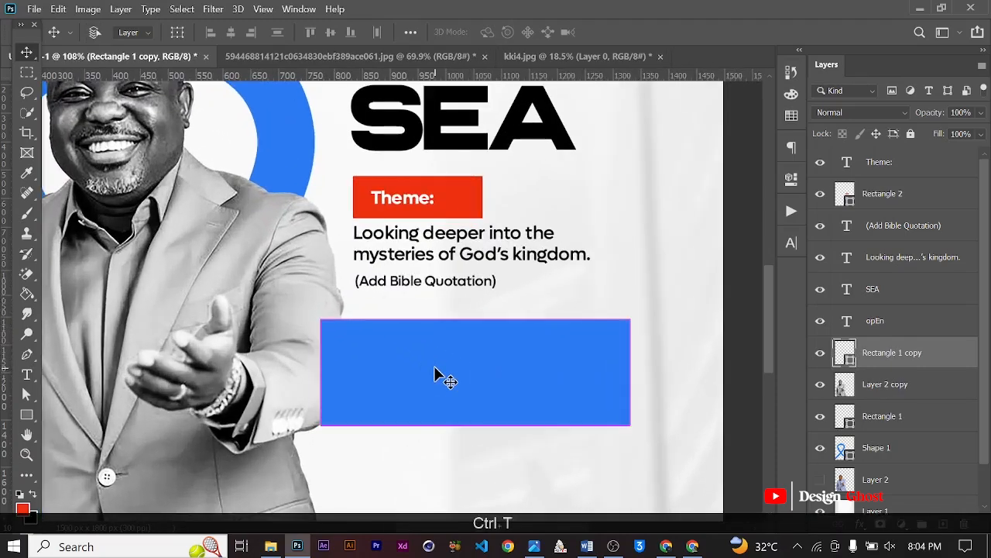
key("ctrl+t")
scroll(425, 354, "up", 1)
left_click_drag(483, 320, 484, 341)
left_click_drag(483, 431, 481, 406)
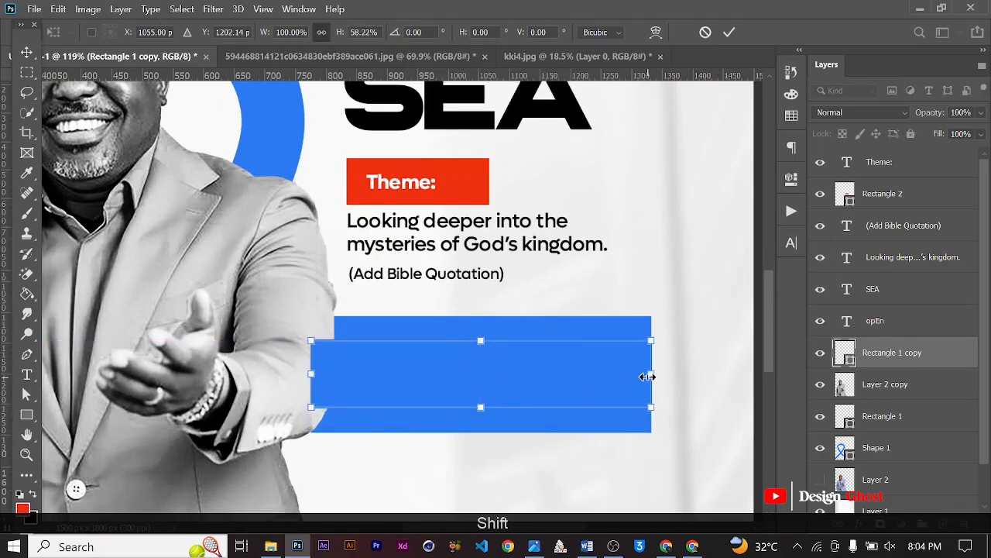
left_click_drag(645, 375, 624, 377)
left_click_drag(307, 373, 242, 373)
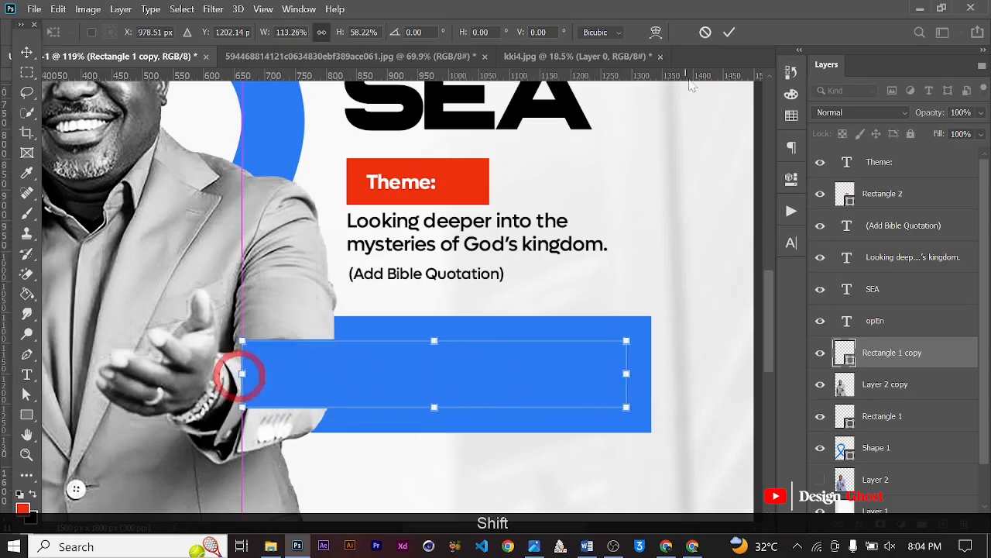
left_click(731, 32)
- Change the rectangle copy's fill colour to white
key("u")
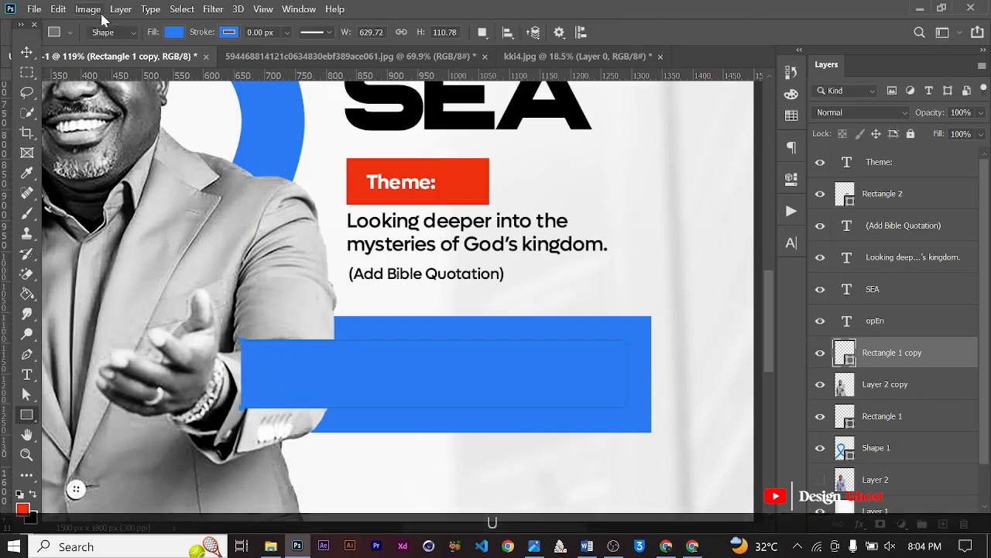
left_click(171, 32)
left_click(66, 101)
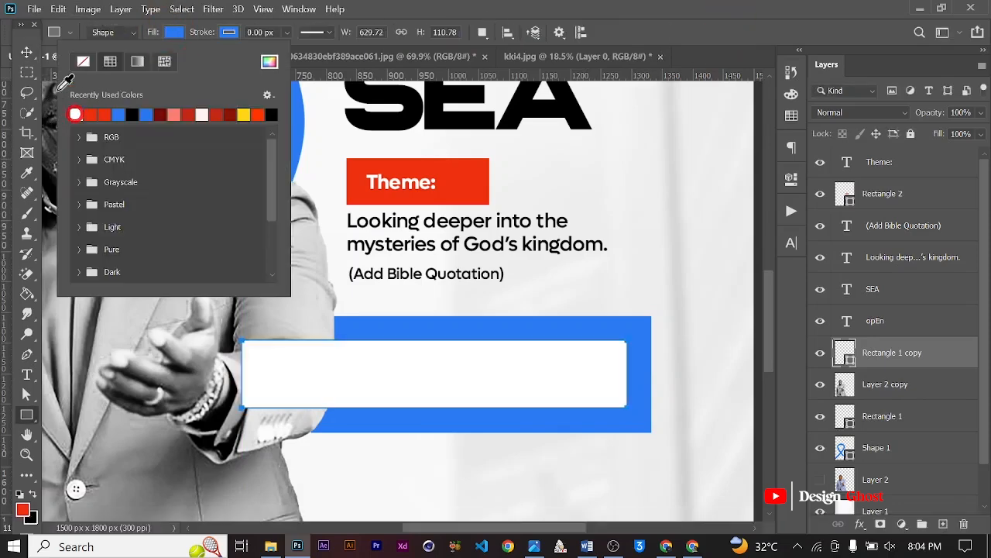
- Duplicate the "(Add Bible Quotation)" text and place the copy inside the white rectangle
left_click(27, 52)
scroll(340, 289, "down", 3)
scroll(382, 341, "up", 3)
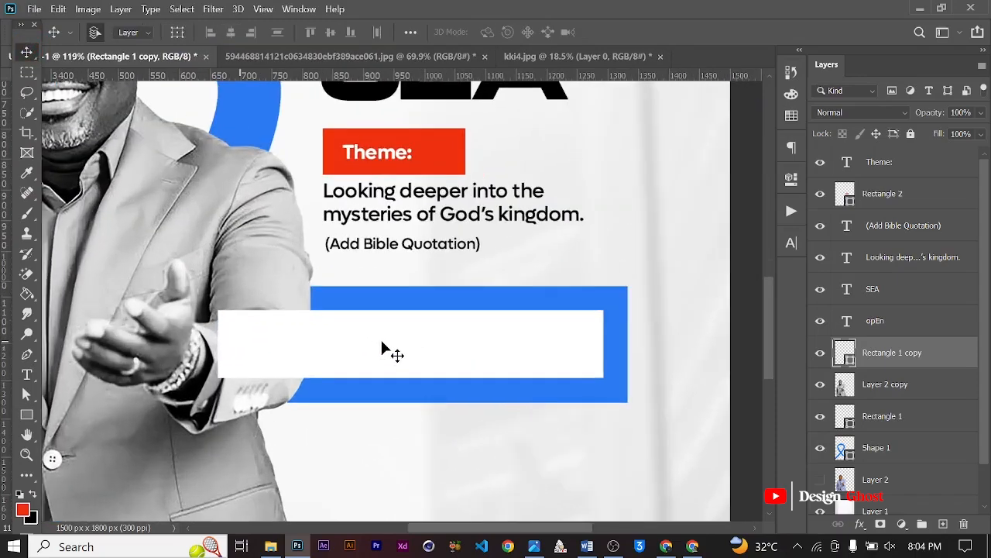
key("Return")
key("ctrl+0")
scroll(485, 408, "up", 5)
key("Return")
key("ctrl+0")
scroll(438, 389, "up", 3)
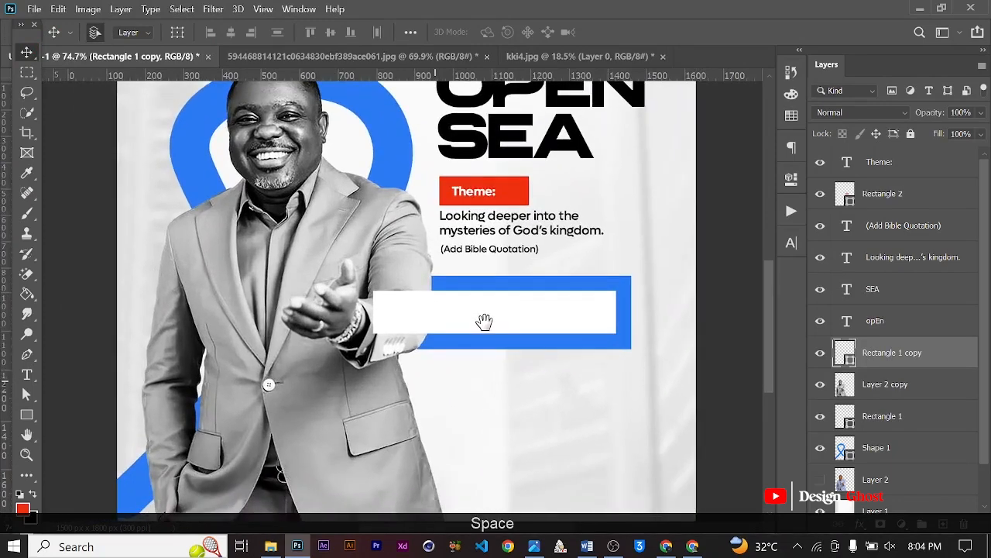
scroll(409, 348, "up", 3)
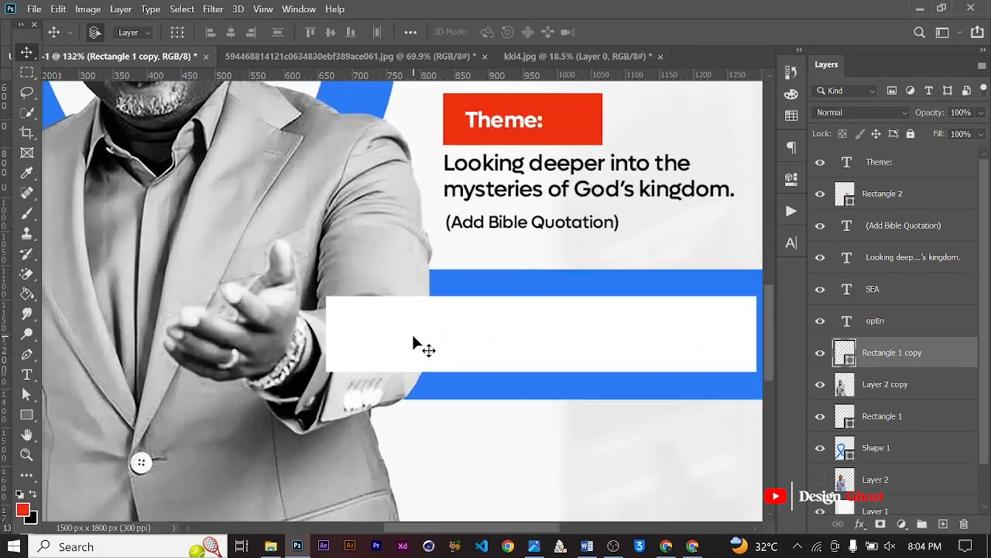
left_click_drag(486, 224, 407, 339)
- Replace the duplicated text on the white rectangle with "6:30AM - 11:00AM"
key("t")
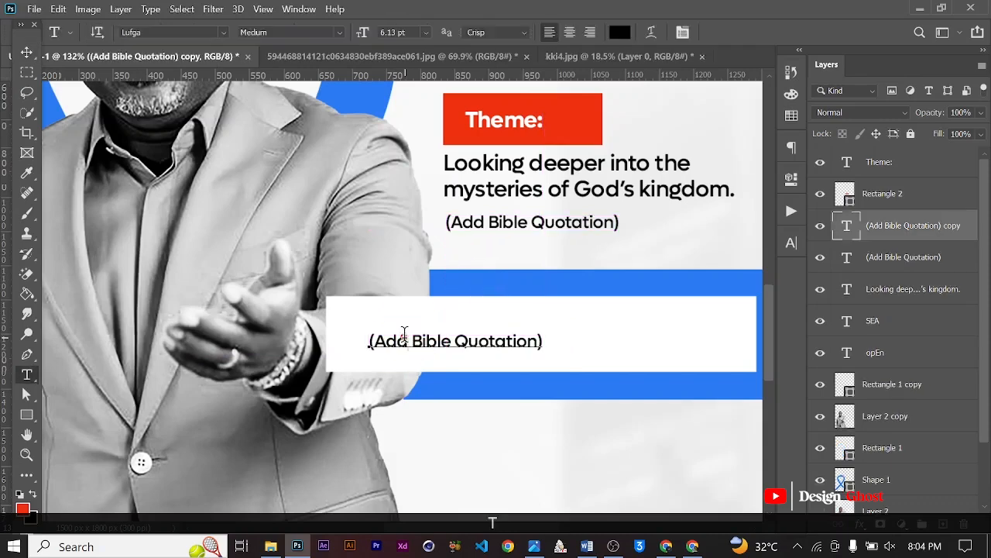
key("ctrl+a")
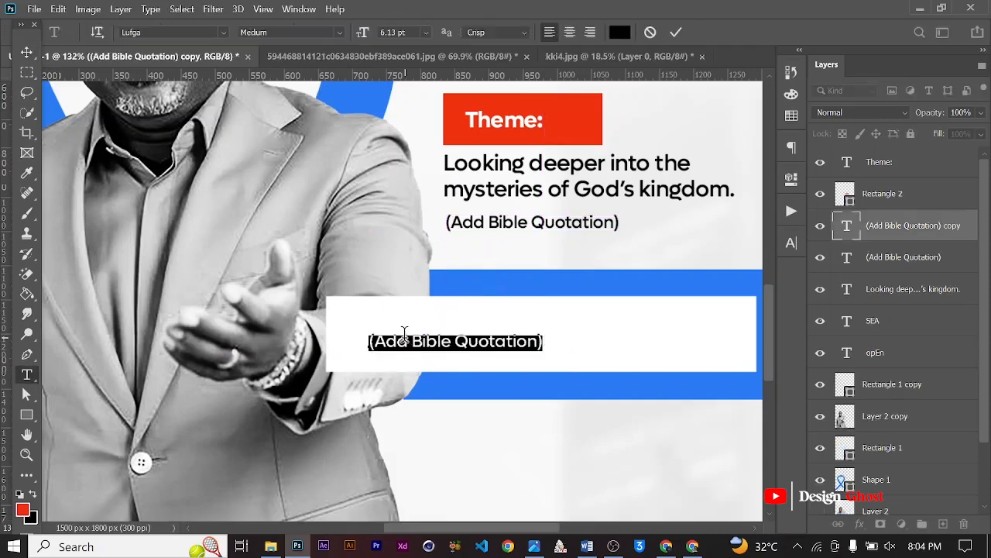
type("\"")
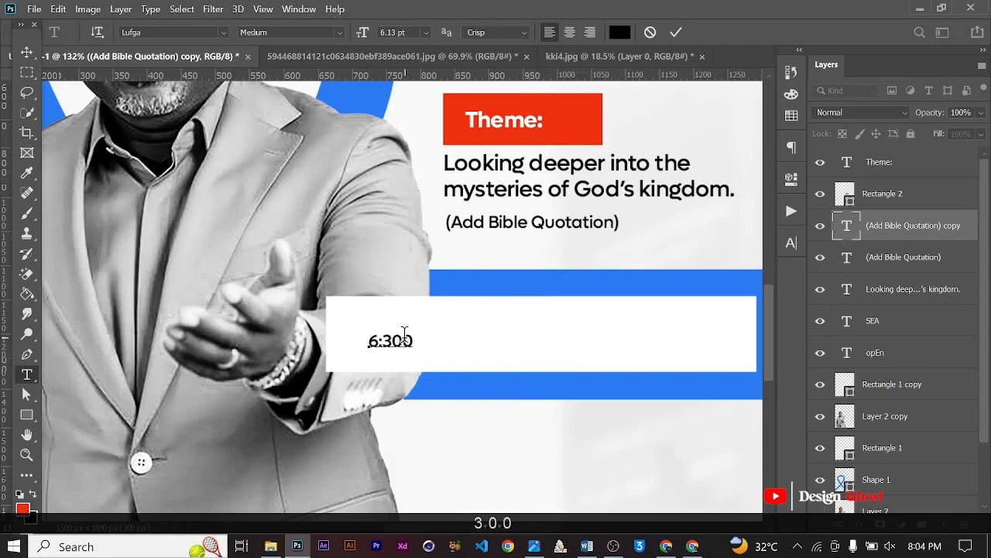
type("6:30p")
key("Caps_Lock")
type("AM - 11:")
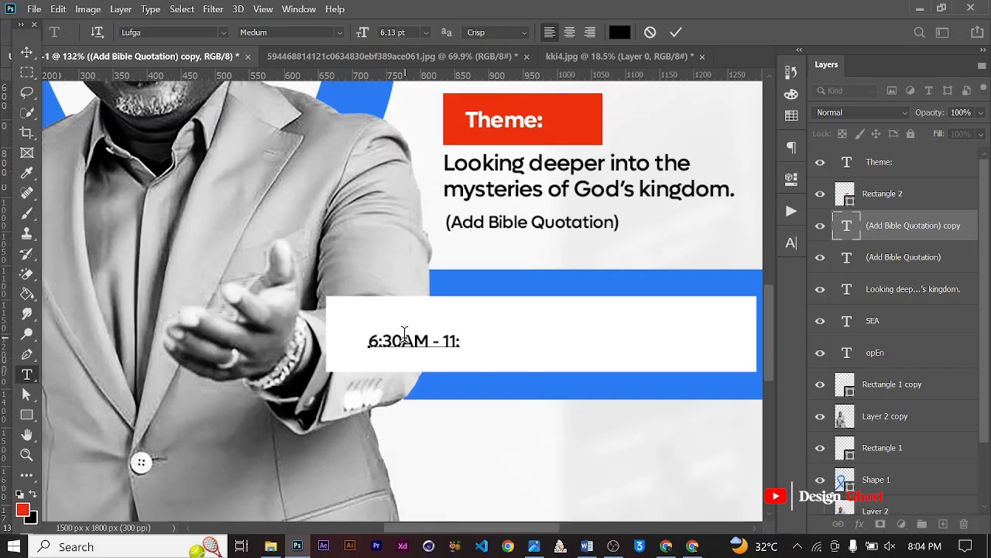
type("00AM")
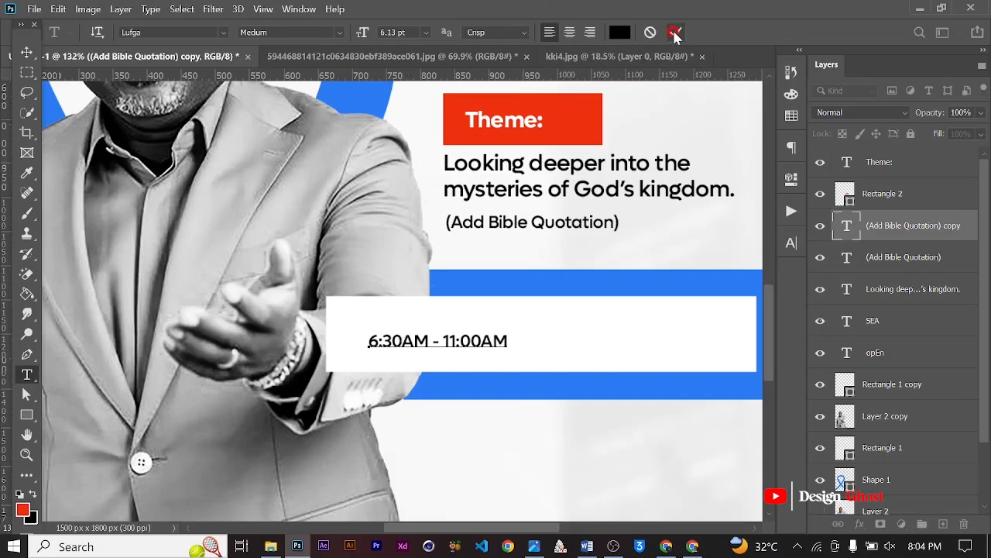
key("ctrl+Return")
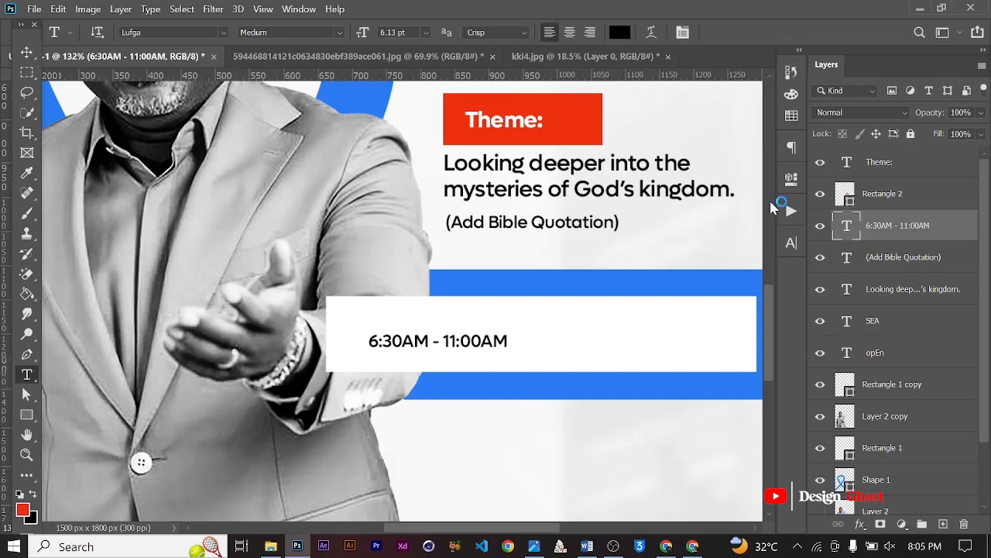
- Try the GC EPICPRO Demo Extra Bold font on the time text
left_click(791, 245)
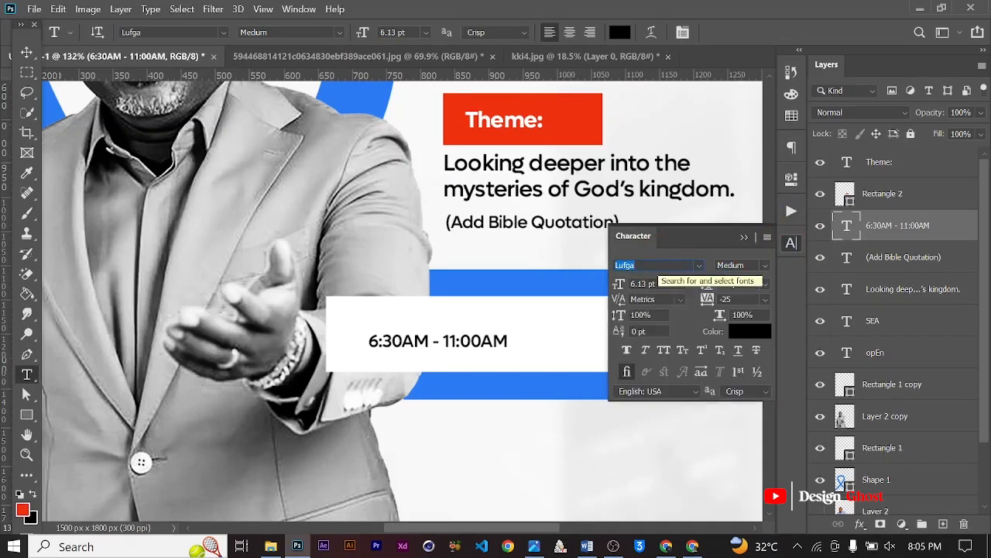
type("EPICPRO Demo")
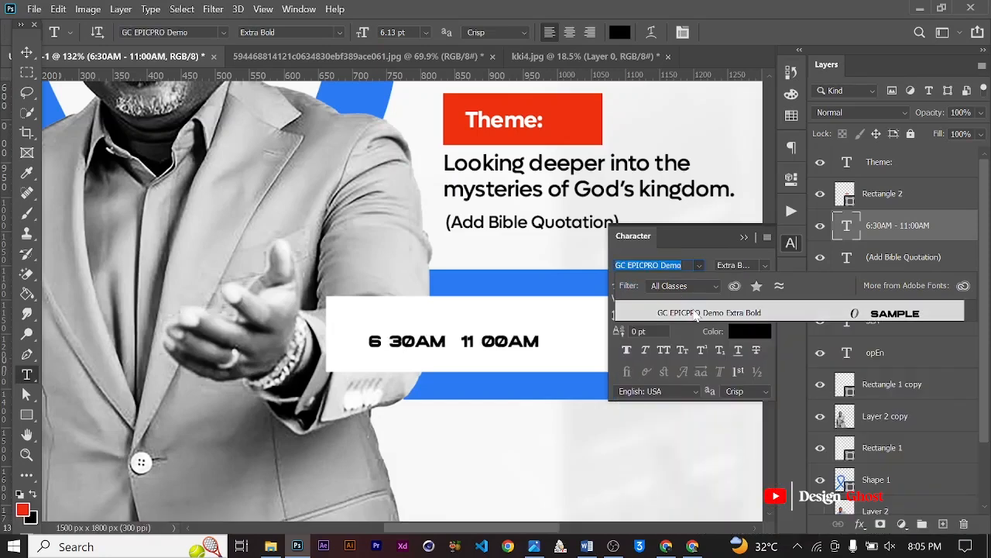
left_click(695, 314)
scroll(460, 357, "up", 3)
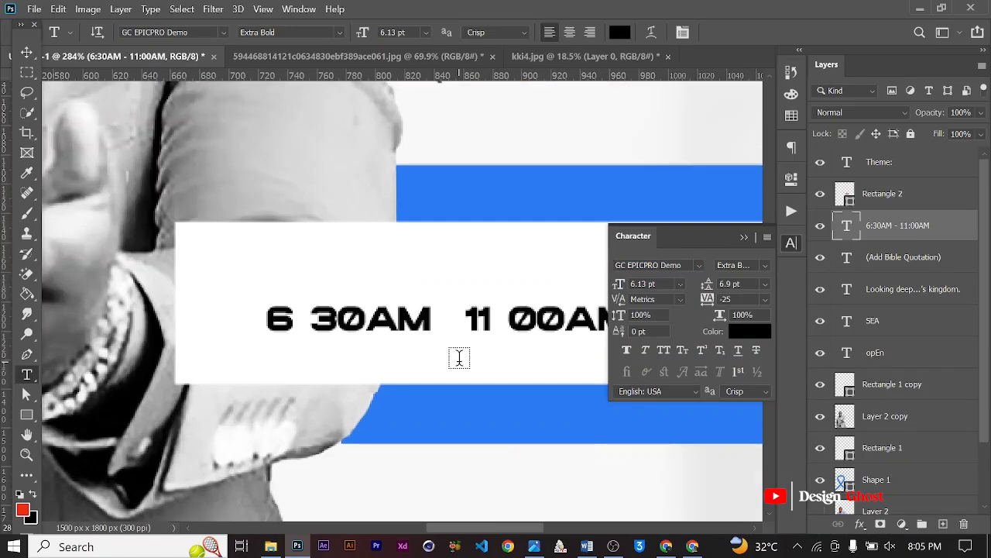
scroll(453, 354, "down", 5)
scroll(591, 322, "up", 2)
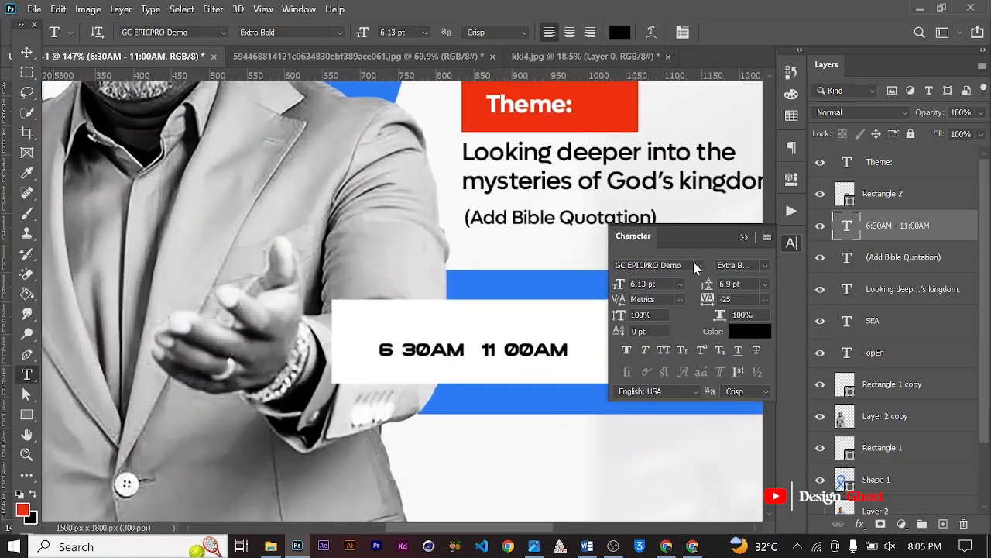
- Set the time text's font to Bebas Regular
left_click(693, 265)
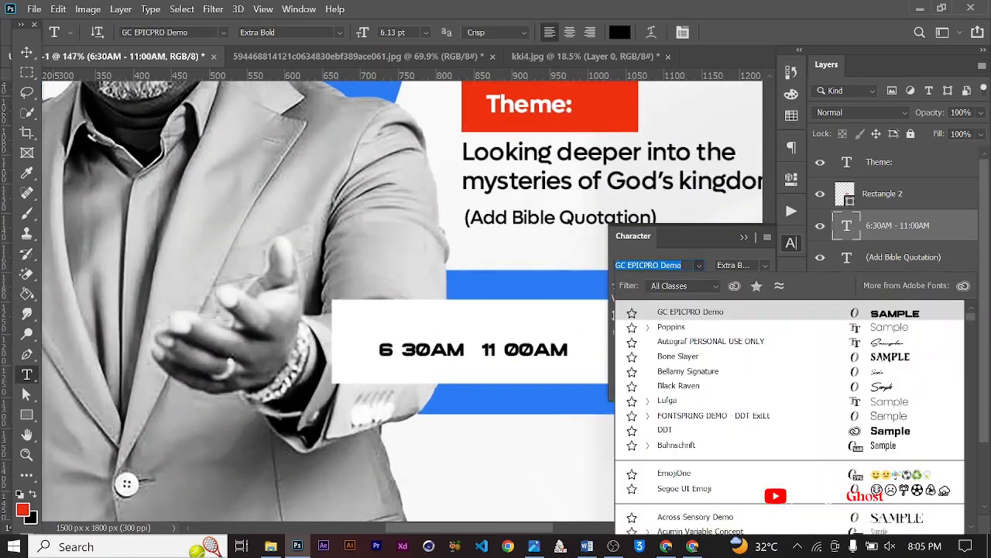
type("BE")
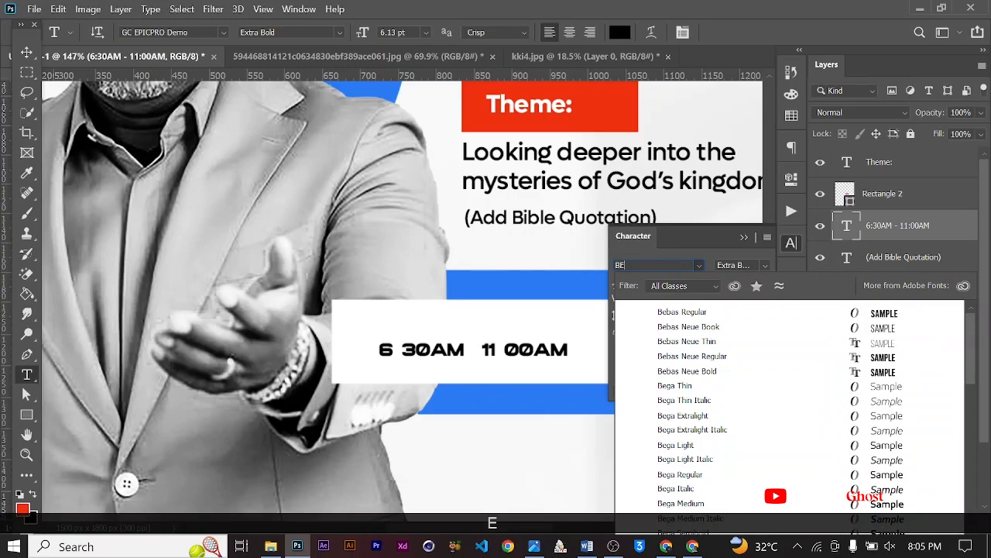
type("BA")
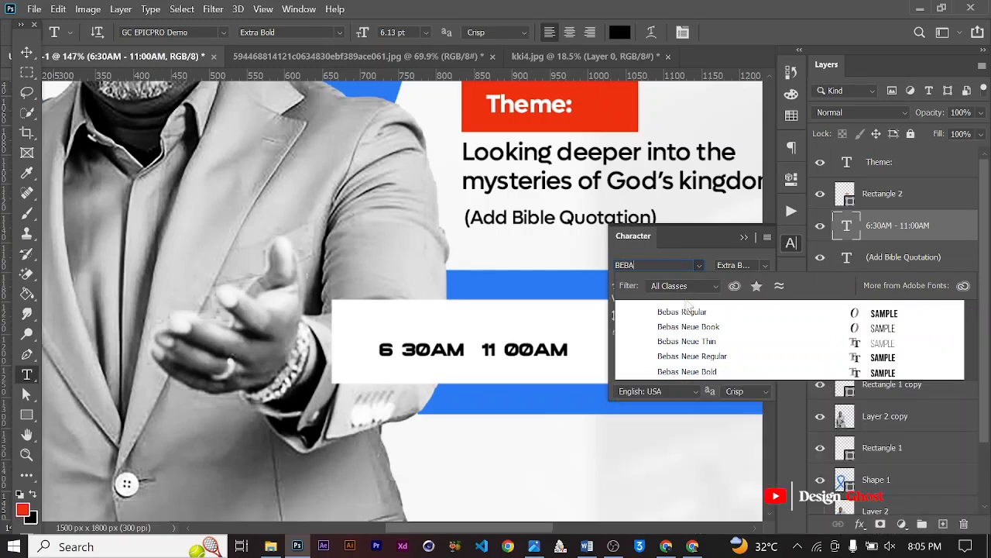
left_click(688, 313)
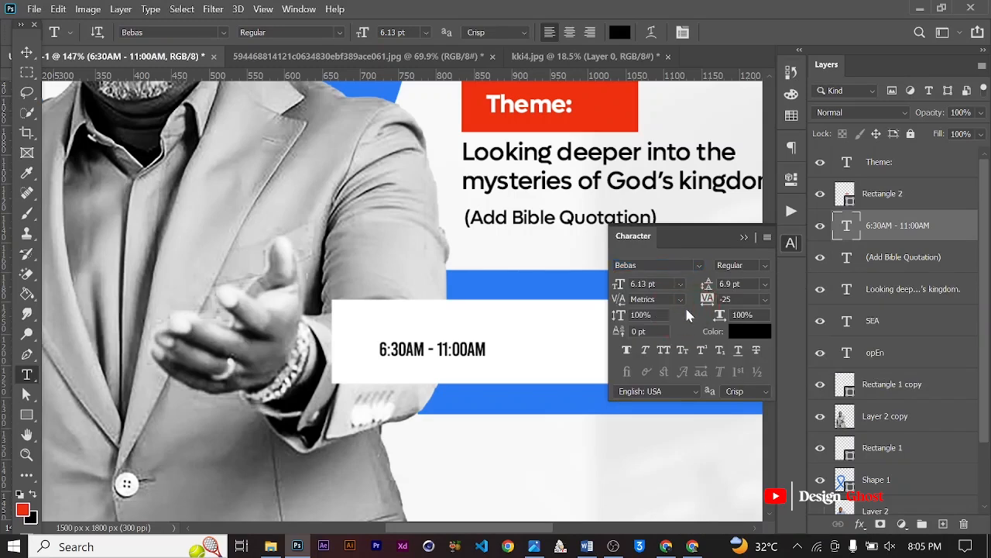
left_click(744, 237)
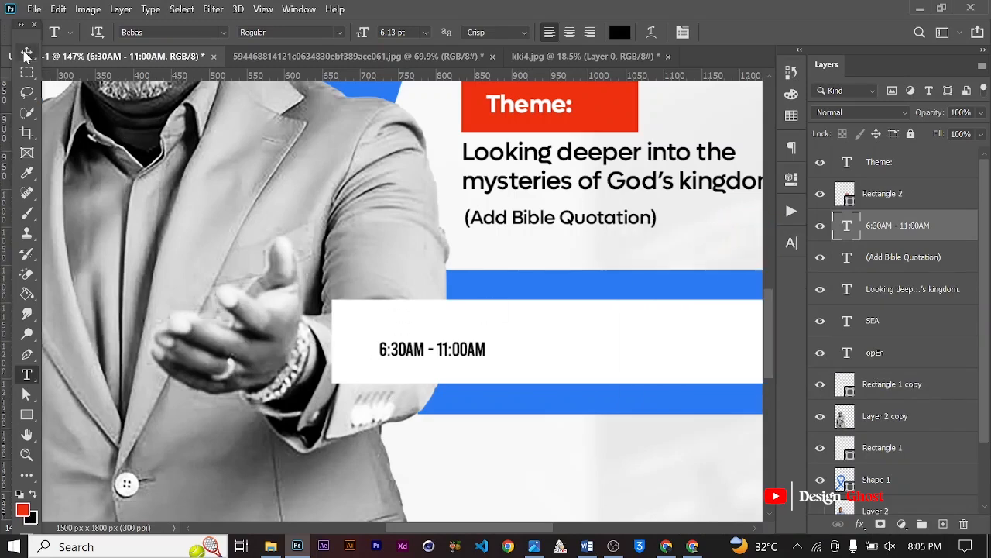
- Scale the time text proportionally to 216.94% and nudge it slightly down within the white rectangle
key("ctrl+t")
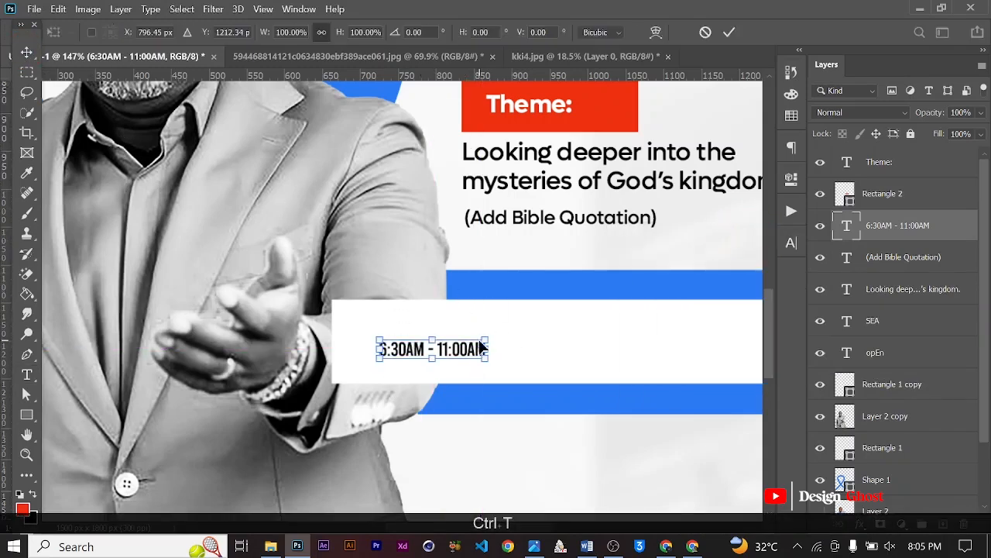
left_click_drag(489, 340, 609, 299)
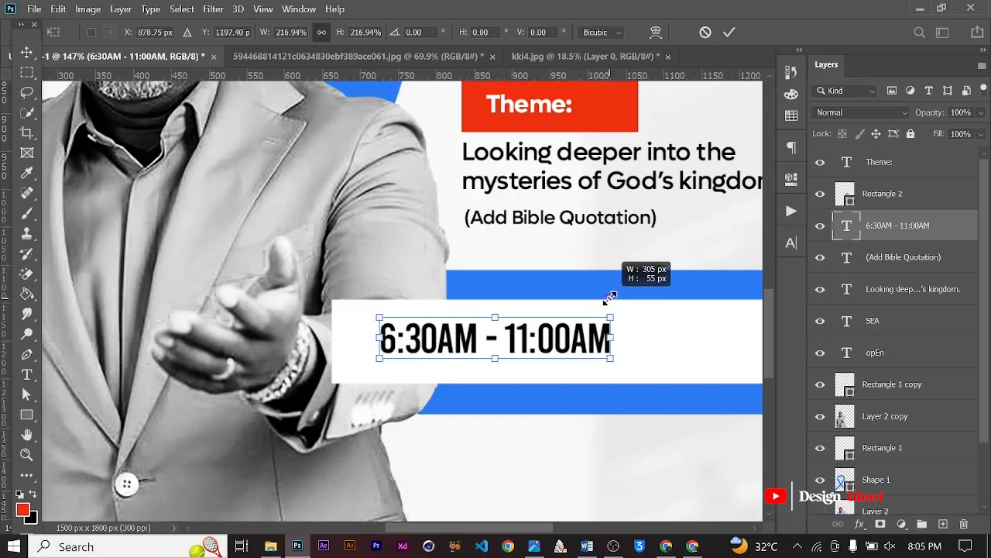
key("Return")
key("ctrl+0")
key("Down")
key("Down")
key("Down")
key("Down")
key("Up")
scroll(455, 378, "up", 3)
key("Return")
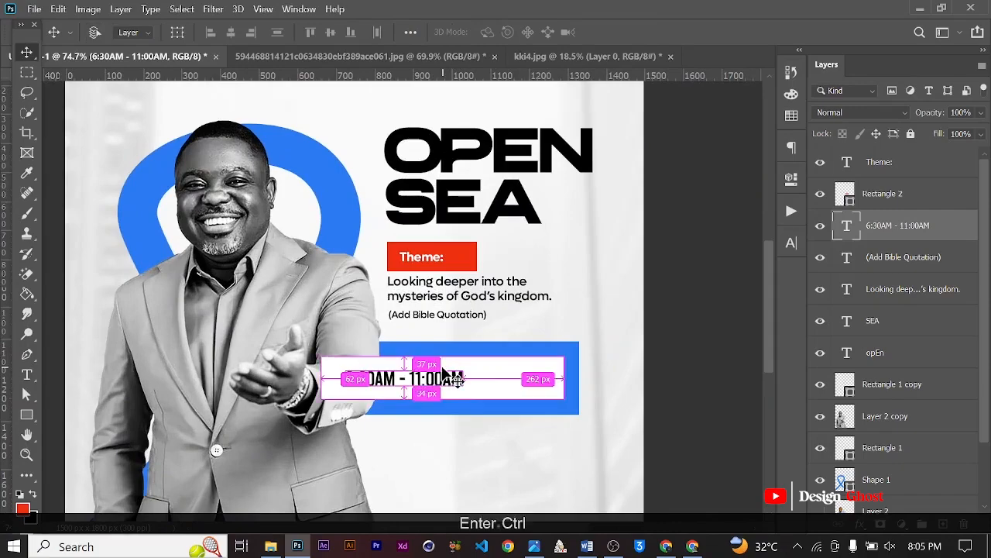
- Change the enlarged time text's font to Bebas Neue Regular
key("ctrl+0")
scroll(430, 407, "up", 6)
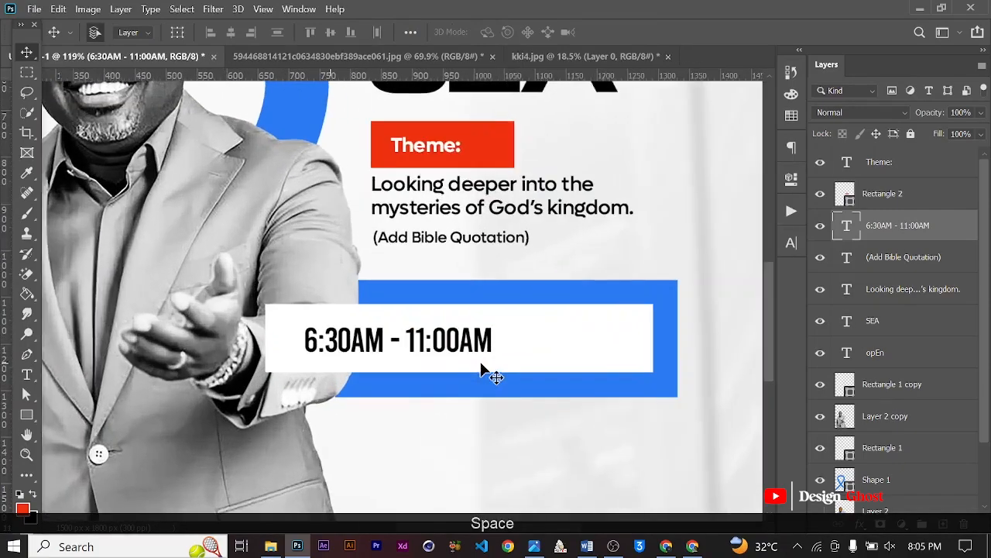
scroll(481, 370, "up", 1)
left_click(791, 243)
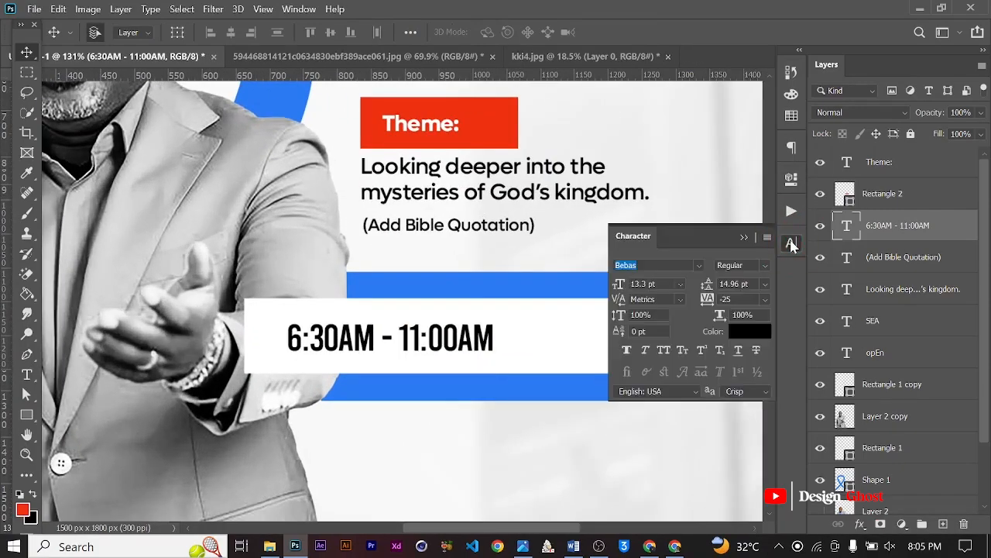
left_click(763, 267)
left_click(765, 266)
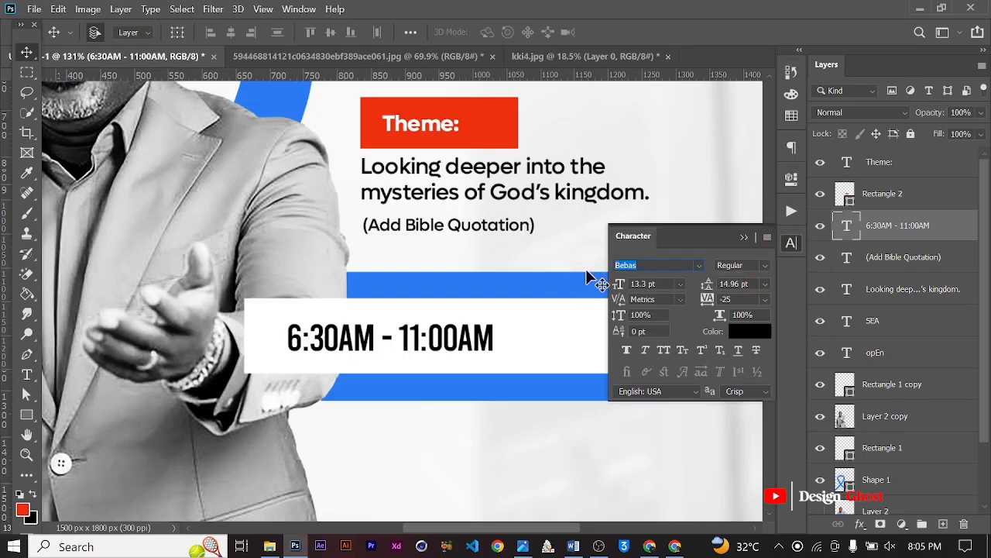
type("BEB")
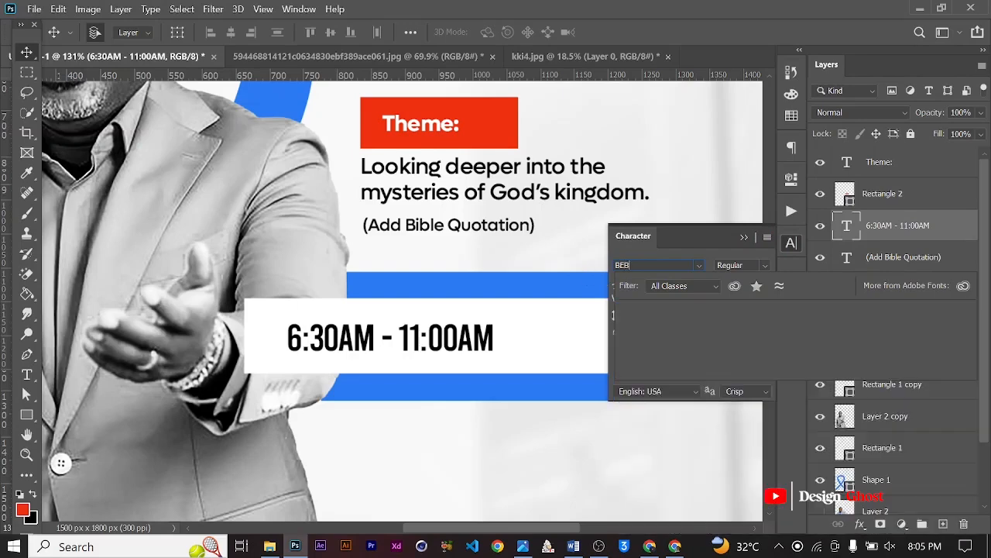
type("AS")
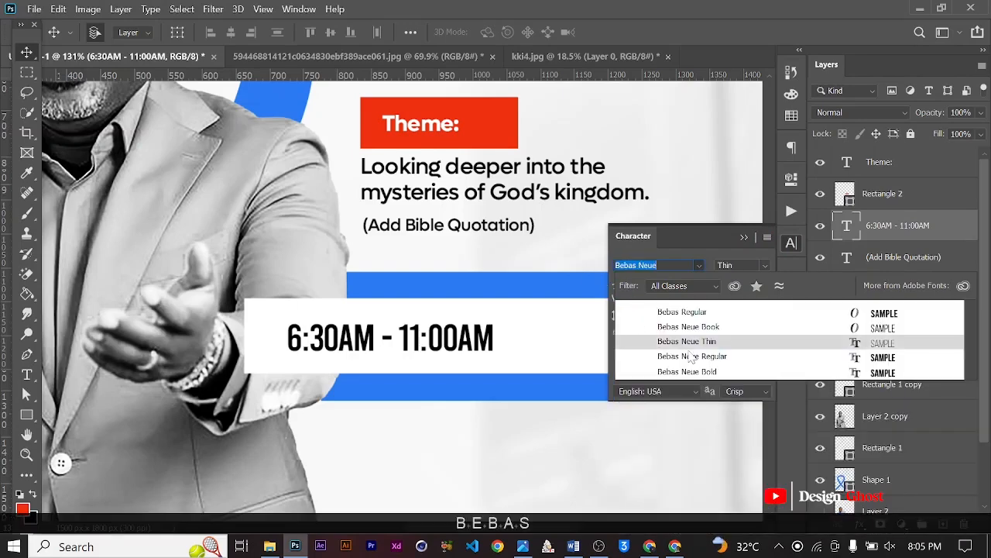
left_click(692, 356)
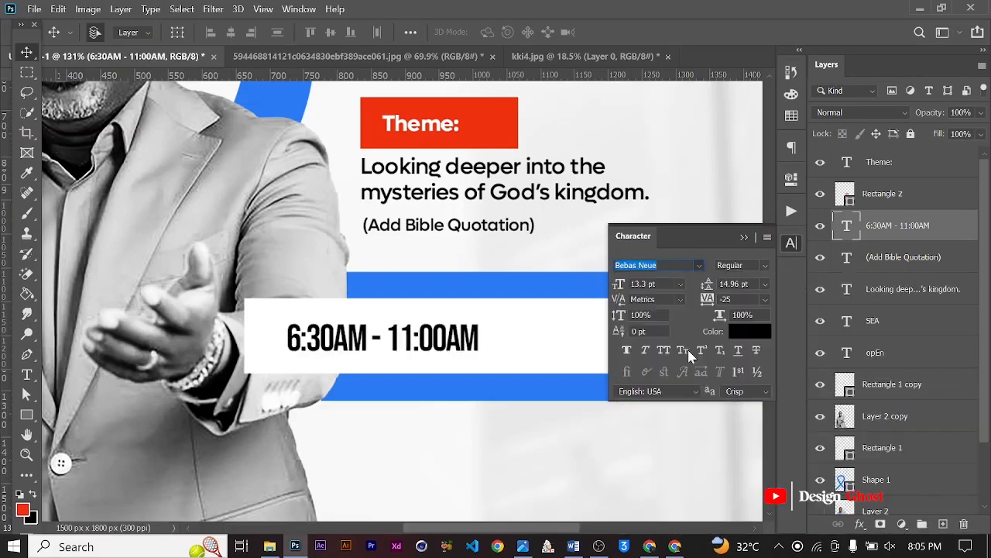
left_click(743, 237)
- Append "EACH NIGHT" after "11:00AM" in the time text
scroll(398, 361, "up", 3)
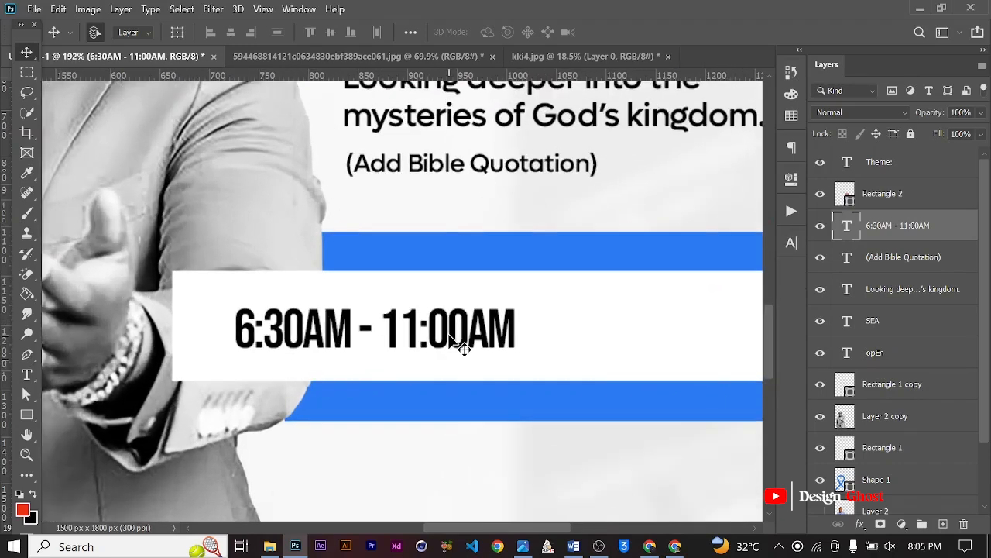
key("t")
scroll(480, 341, "up", 1)
left_click(519, 330)
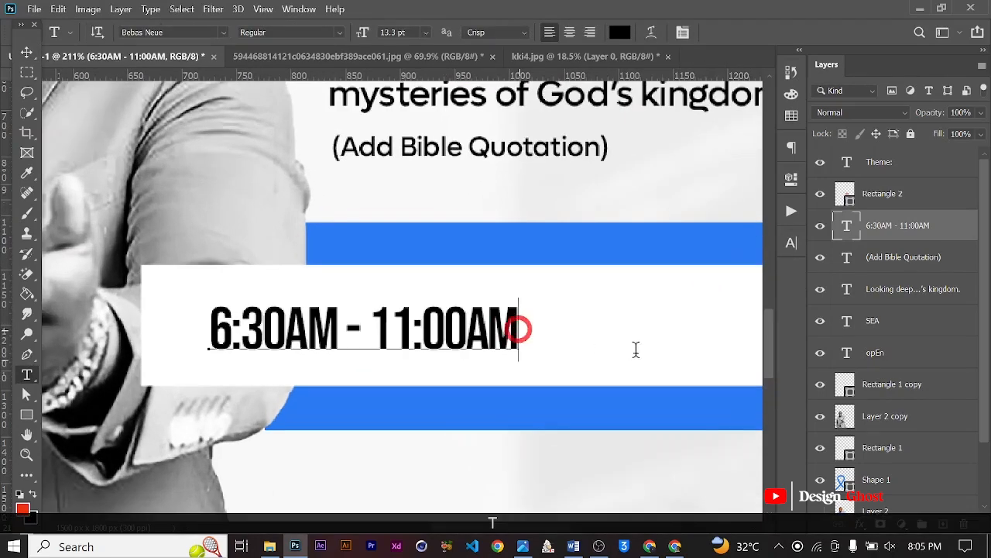
type("EA")
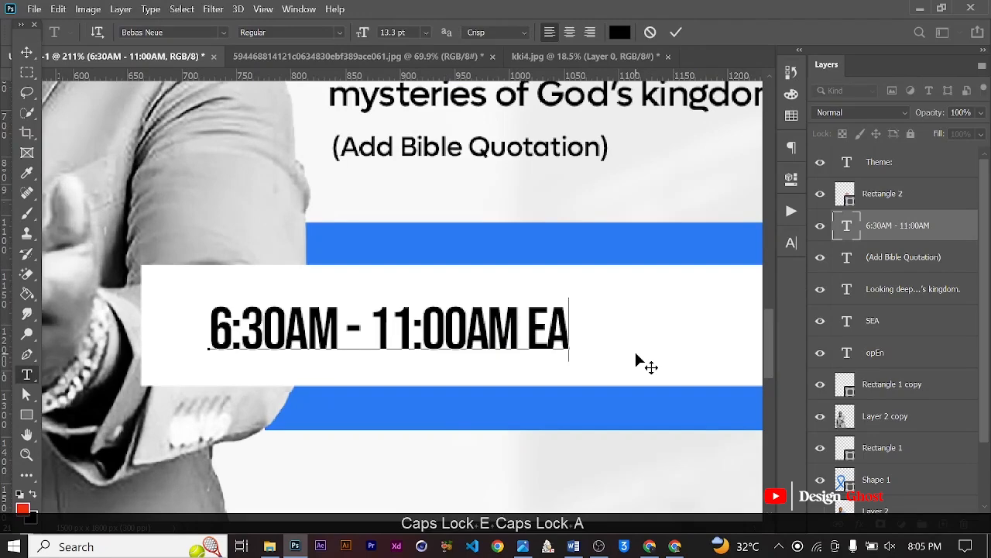
type("CH NIGHT")
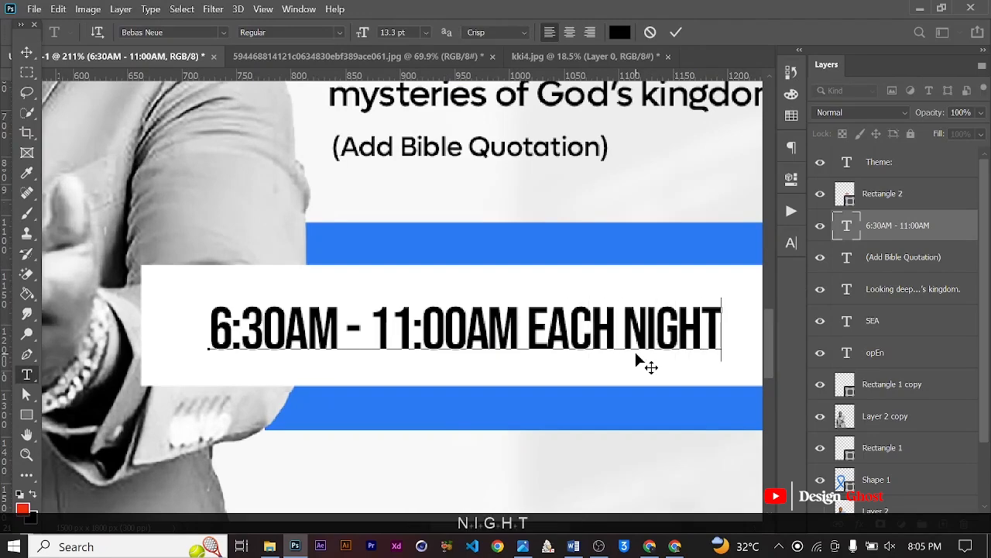
- Set only the words "EACH NIGHT" in the time text to Bebas Neue Book
scroll(519, 273, "down", 3)
left_click(530, 328)
left_click_drag(529, 313, 698, 310)
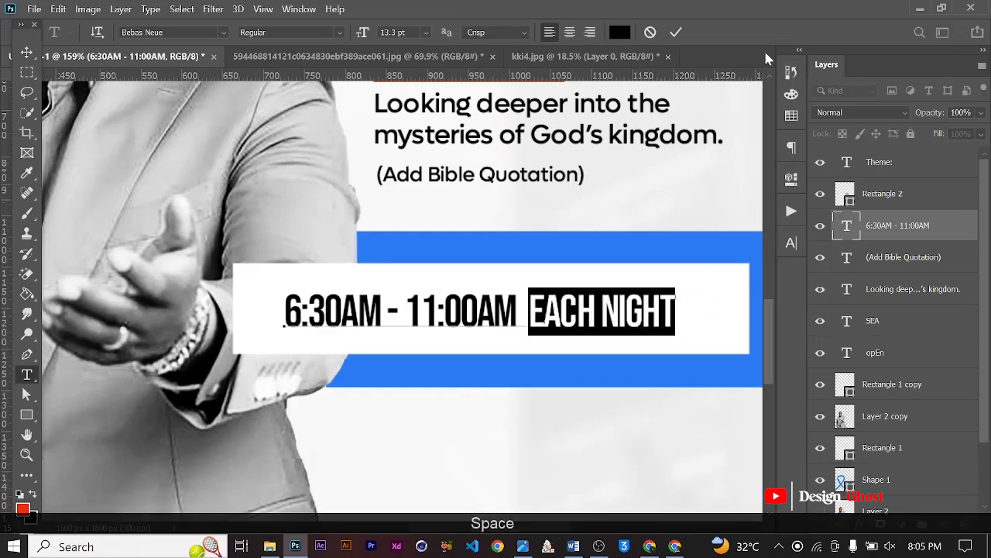
left_click(792, 243)
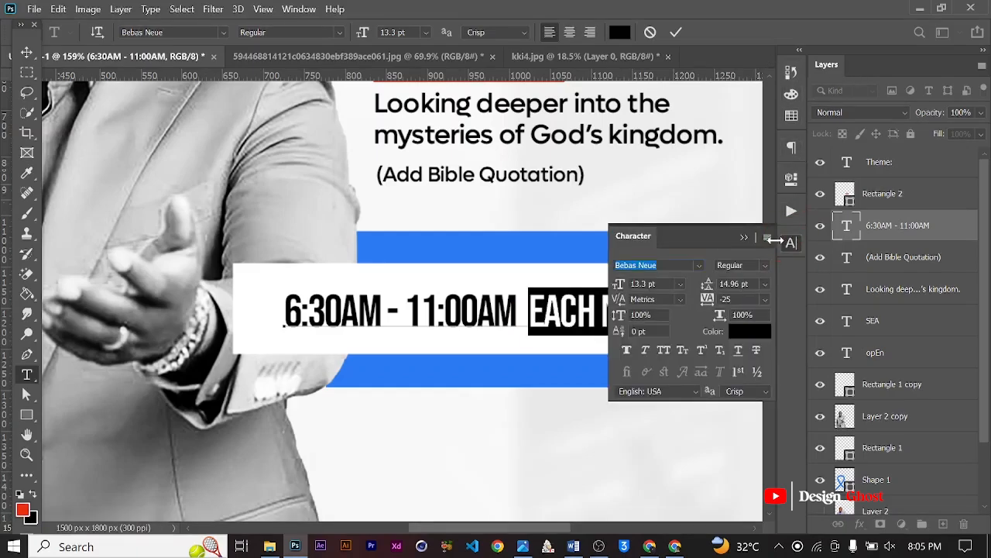
type("BEBA")
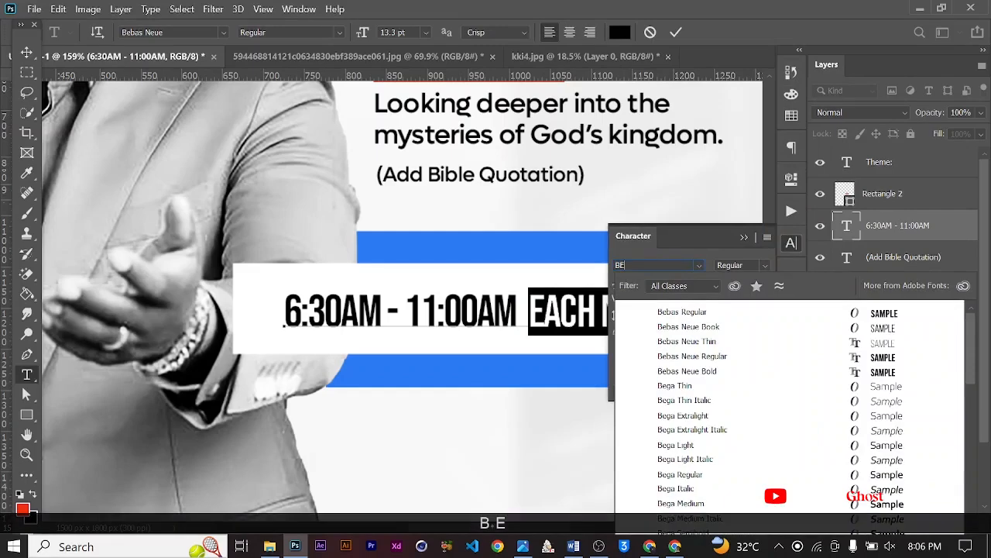
type("S")
left_click(689, 326)
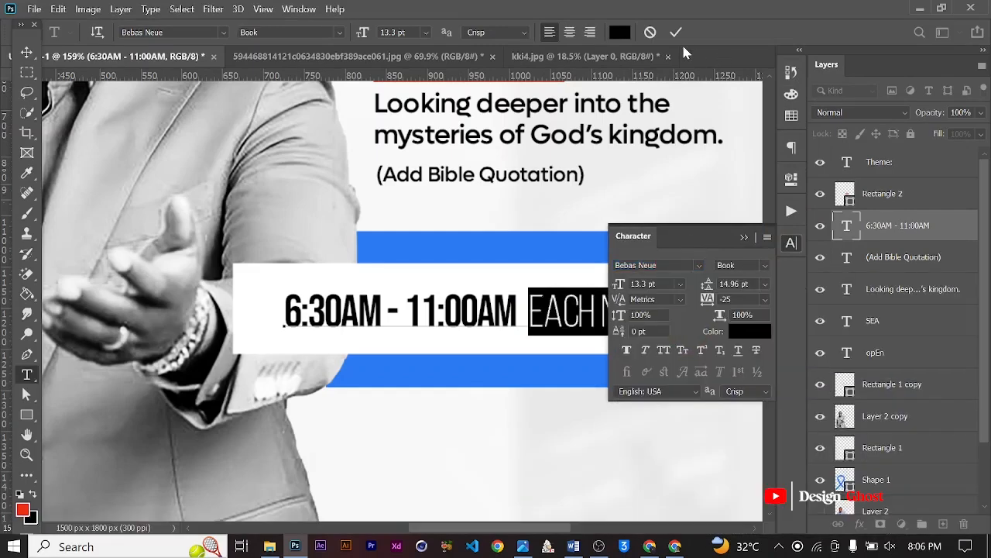
- Commit the time text edit and nudge the text slightly right within the white rectangle
key("ctrl+Return")
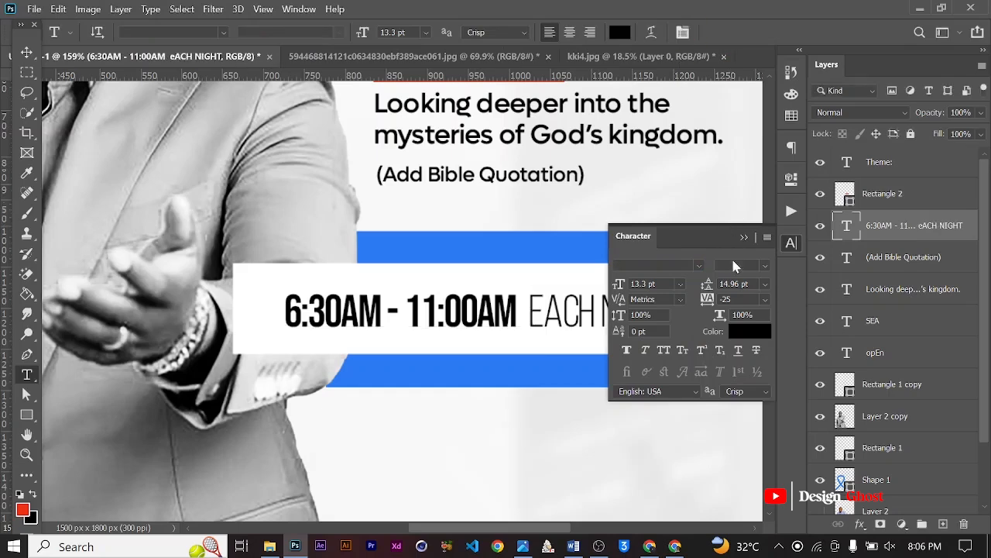
left_click(743, 238)
key("ctrl+minus")
key("ctrl+minus")
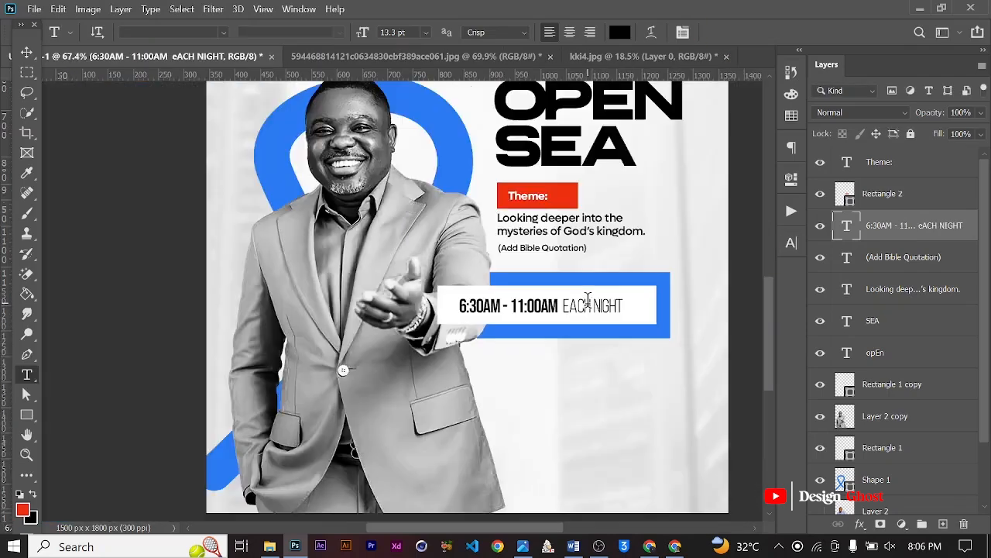
left_click(27, 52)
scroll(596, 318, "up", 3)
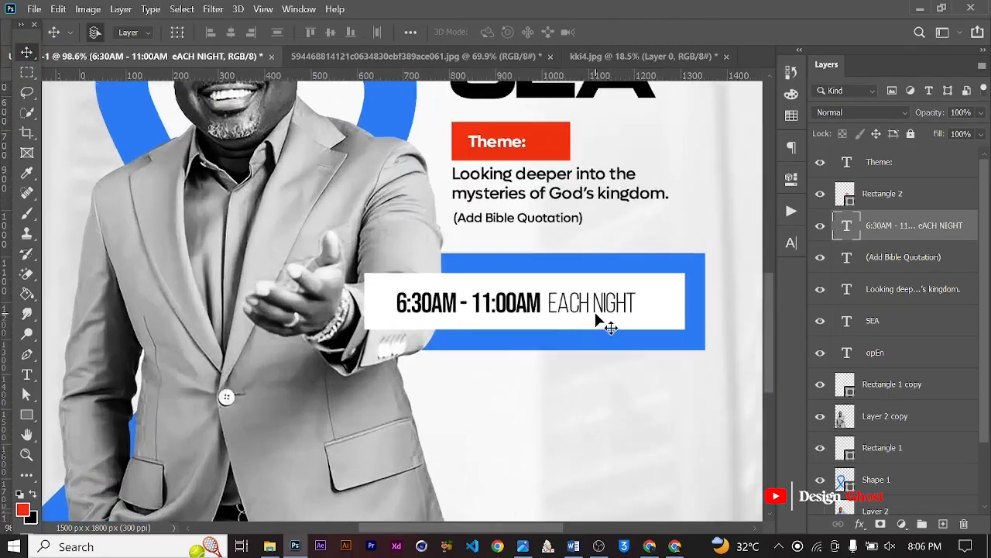
key("Right")
key("Right")
key("Right")
key("Right")
key("Right")
key("Right")
key("Right")
key("Right")
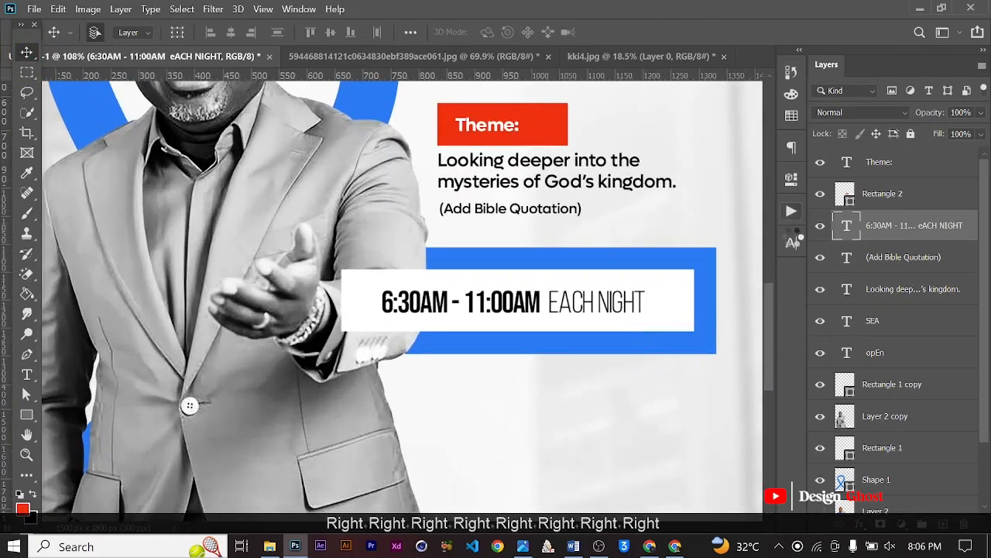
- Set the tracking of the whole time text to -10
left_click(791, 243)
left_click(765, 300)
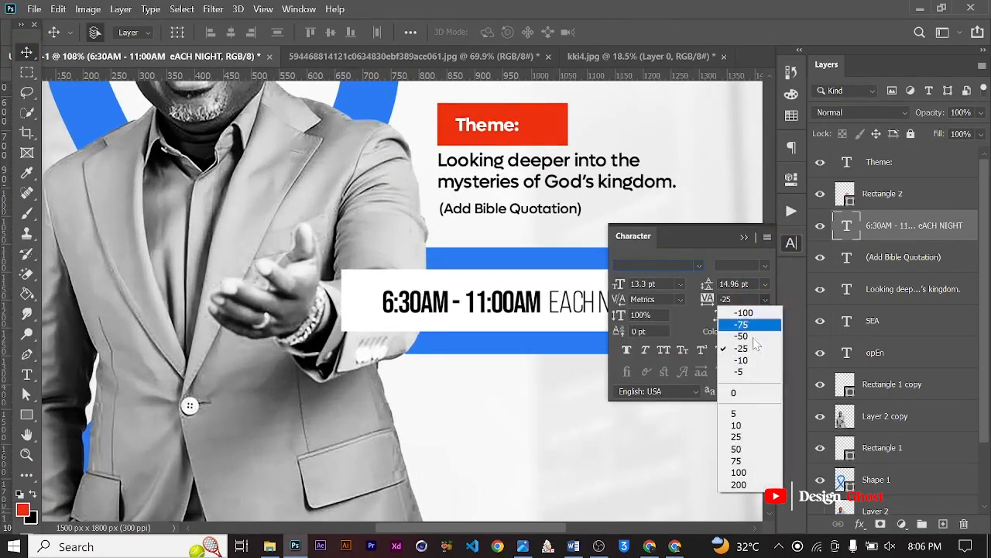
left_click(748, 361)
left_click(744, 237)
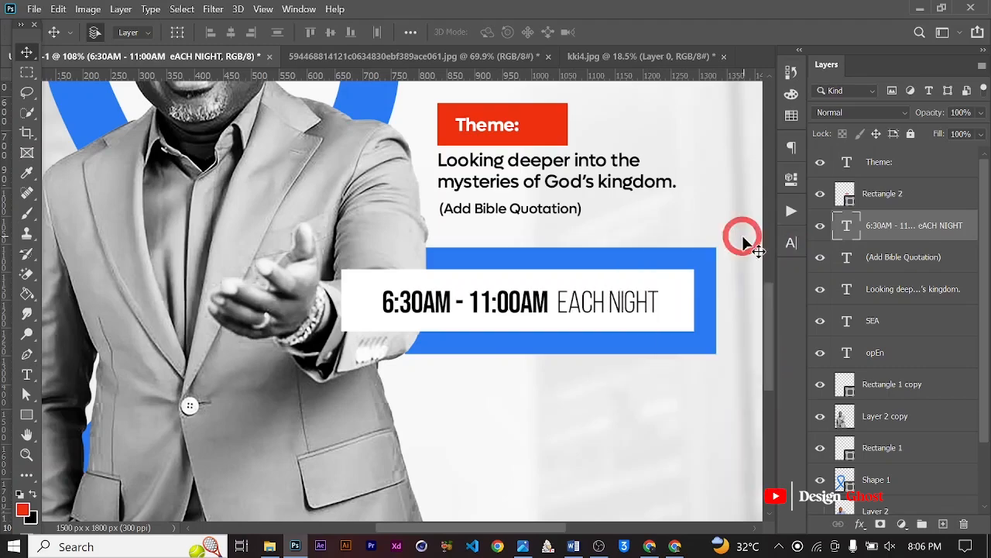
- Examine the time banner up close and within the overall flyer layout
scroll(563, 329, "up", 3)
key("Return")
key("ctrl+0")
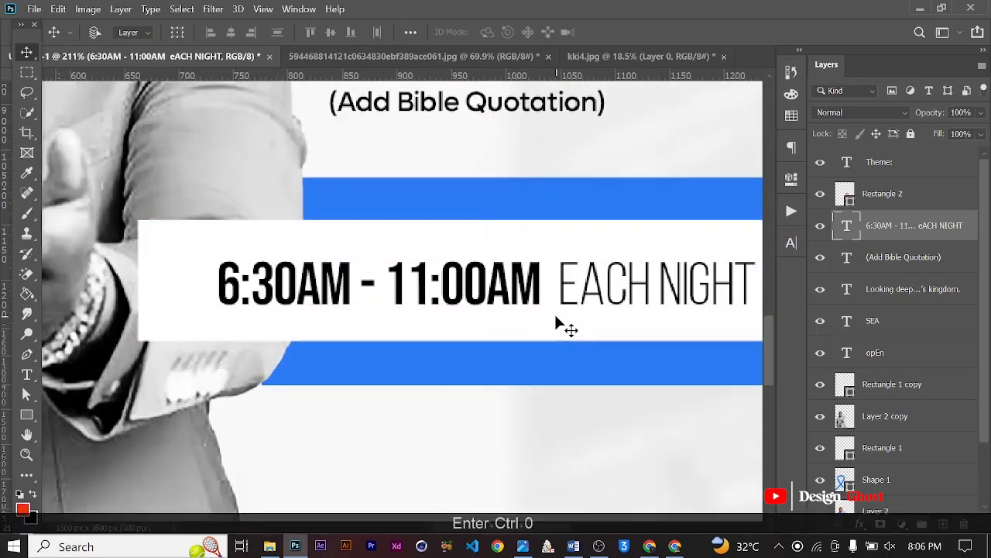
scroll(556, 324, "up", 3)
key("space")
left_click_drag(460, 361, 504, 270)
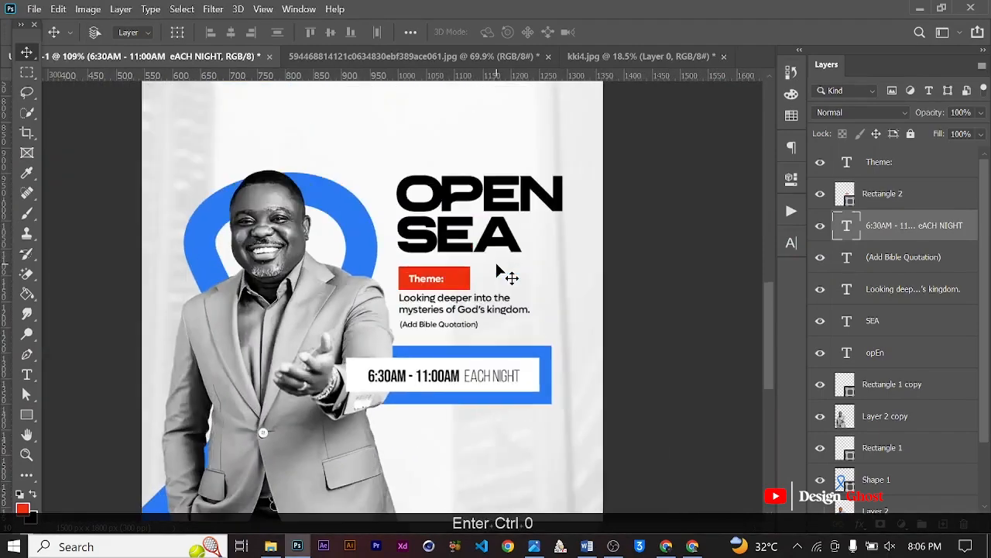
scroll(498, 356, "up", 3)
key("space")
left_click_drag(499, 356, 516, 277)
key("ctrl")
key("ctrl+0")
scroll(482, 325, "up", 3)
key("space")
left_click_drag(447, 367, 469, 259)
scroll(469, 259, "up", 3)
scroll(463, 216, "down", 2)
left_click_drag(467, 199, 509, 374)
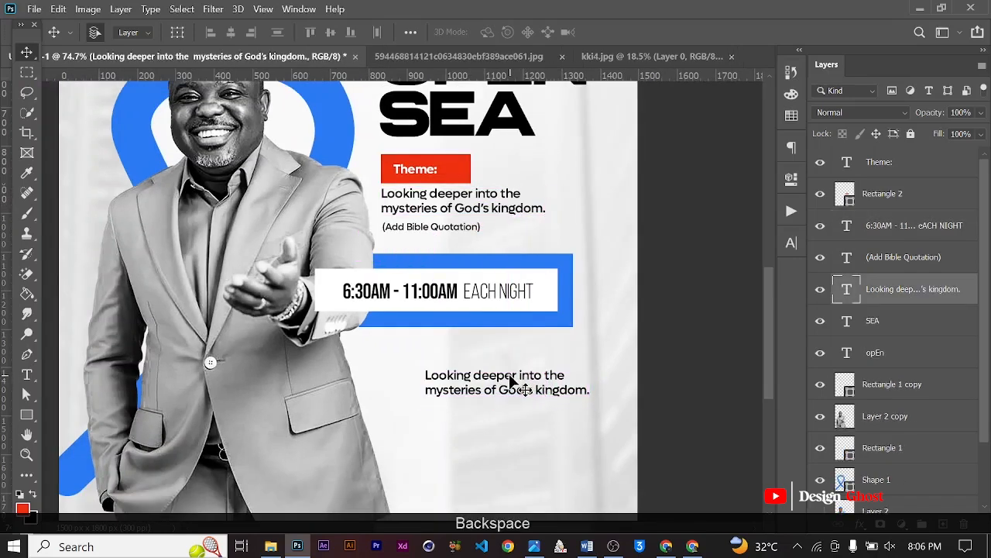
key("BackSpace")
scroll(480, 329, "down", 1)
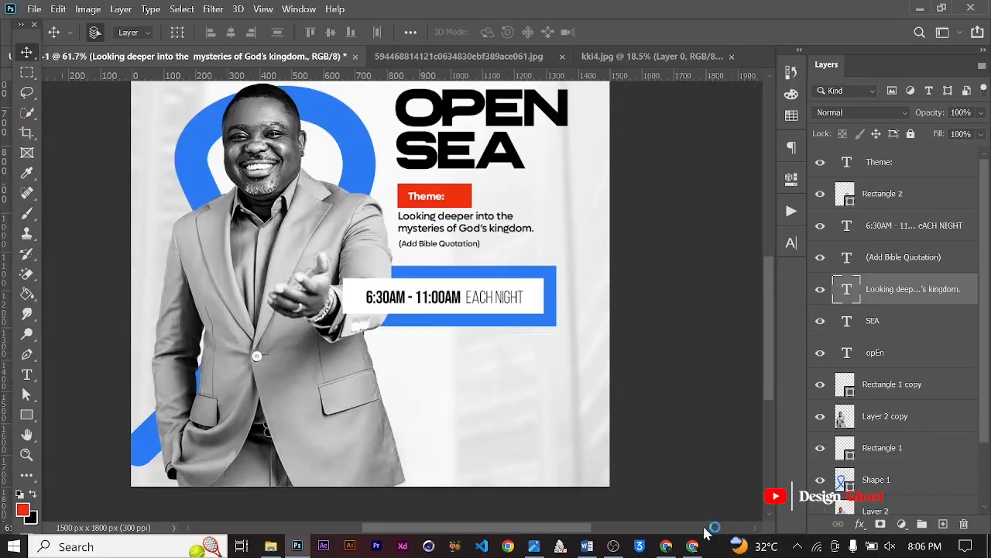
- Switch to Pinterest in the browser and search for "LOCATION ICON"
left_click(692, 546)
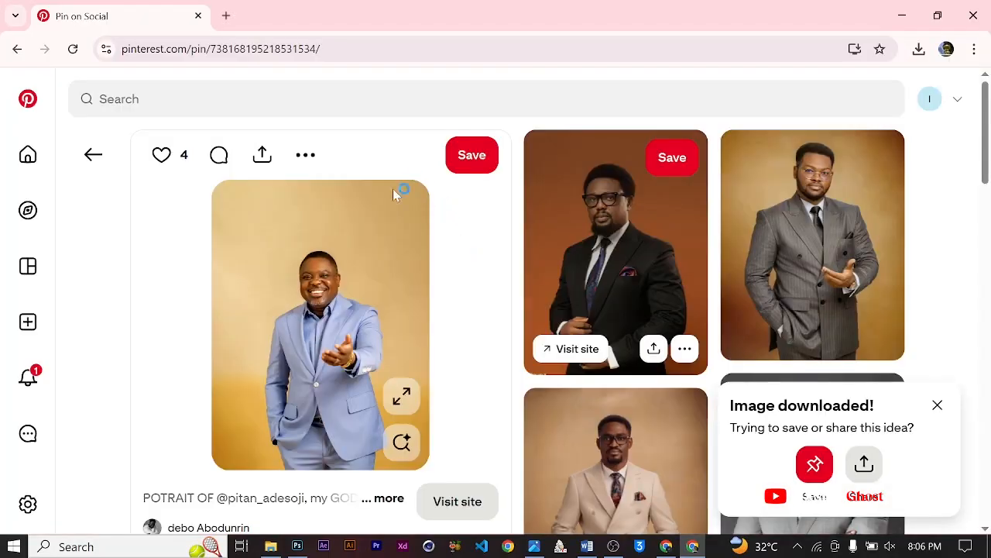
left_click(282, 96)
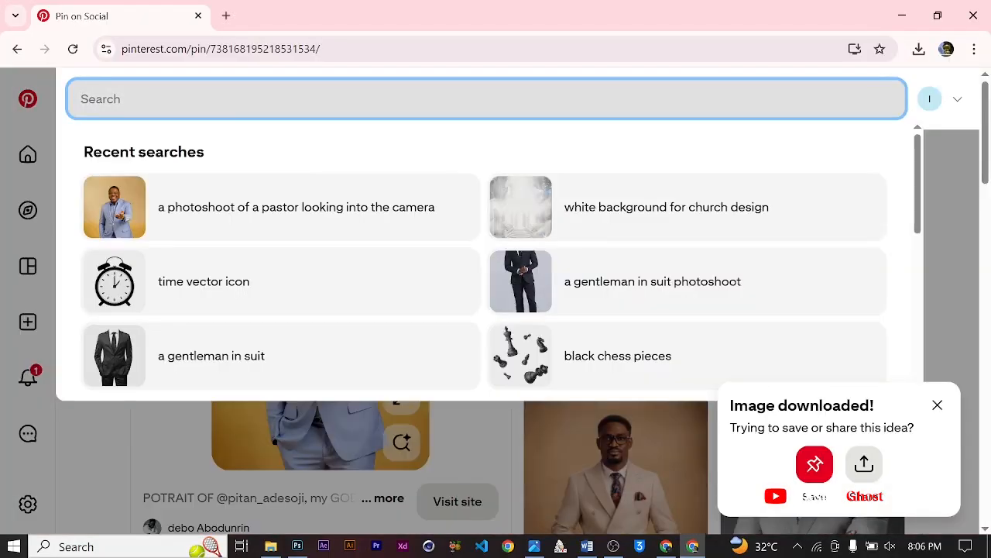
type("LOCATION ICON")
key("Return")
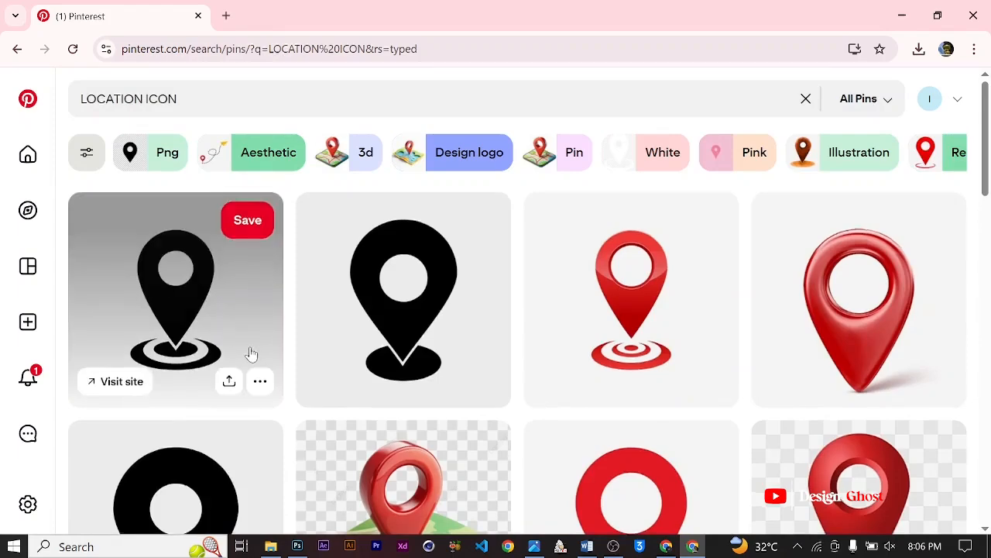
- Browse the location icon results and open the flat green map pin with an open ring beneath it
scroll(250, 354, "down", 5)
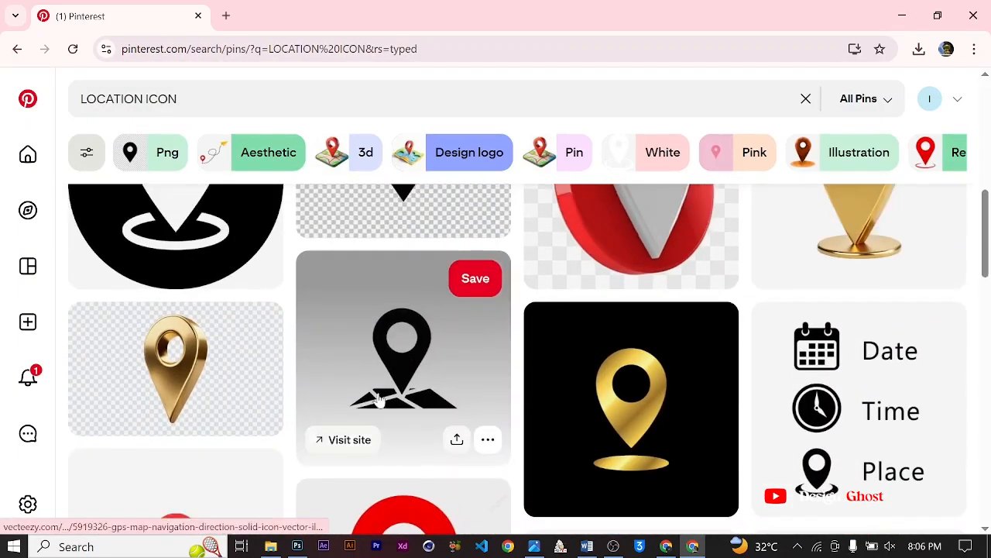
scroll(265, 324, "down", 3)
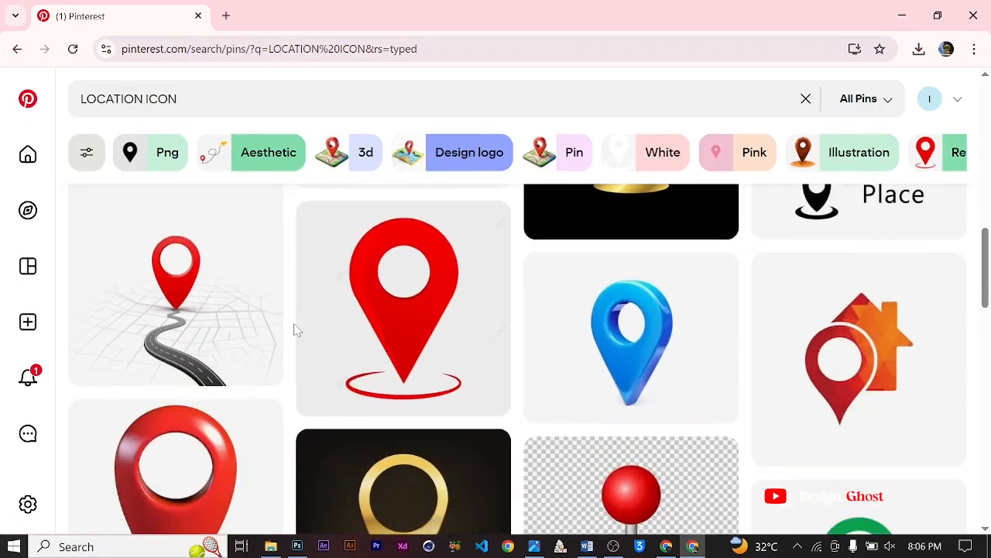
scroll(295, 329, "down", 4)
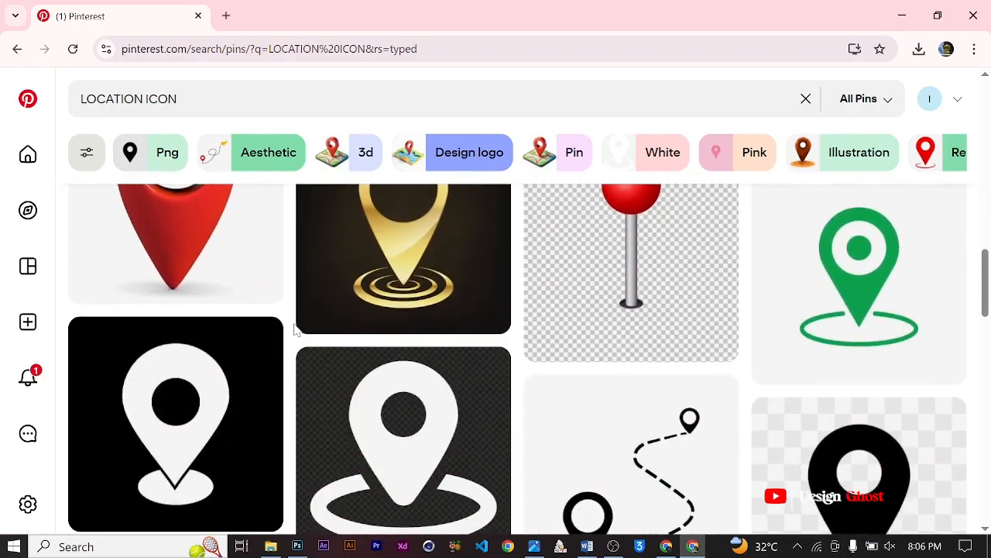
scroll(306, 331, "down", 3)
scroll(392, 321, "up", 6)
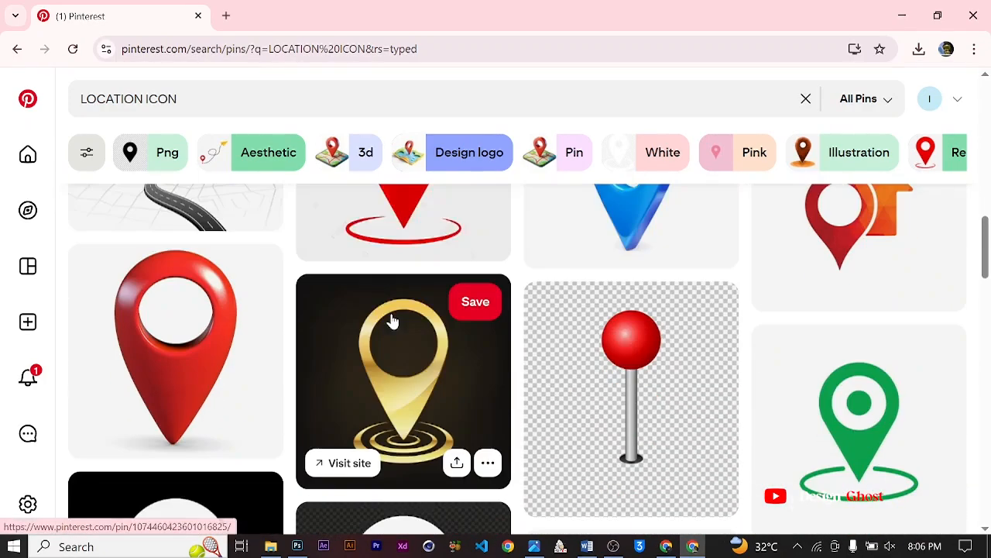
scroll(392, 321, "down", 3)
left_click(845, 263)
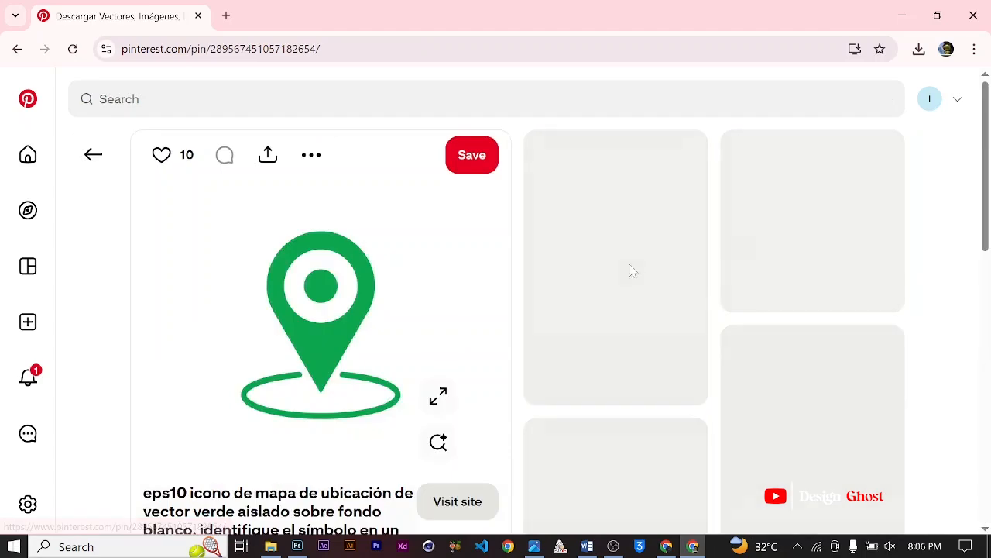
- Copy the green map pin image and paste it into the flyer document in Photoshop
right_click(416, 247)
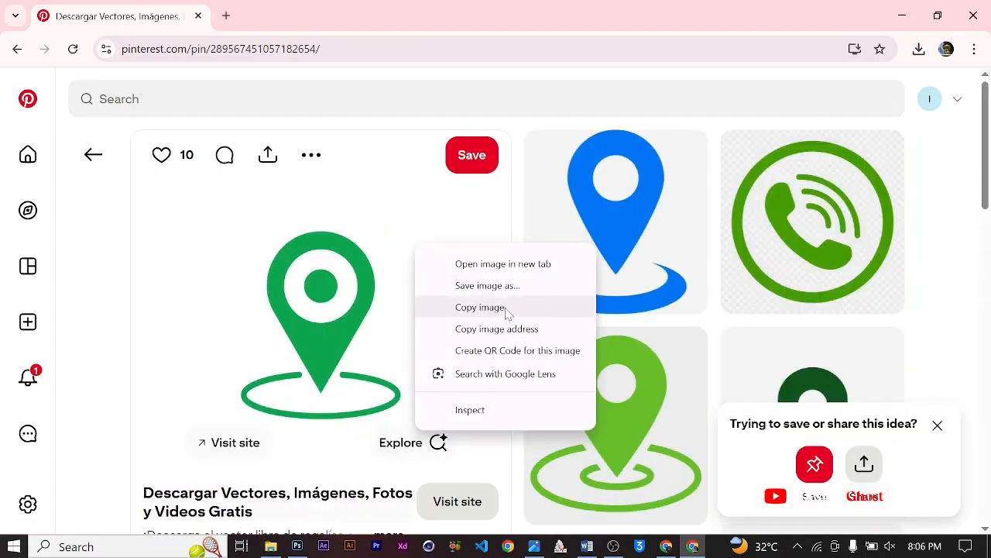
left_click(505, 307)
key("alt+Tab")
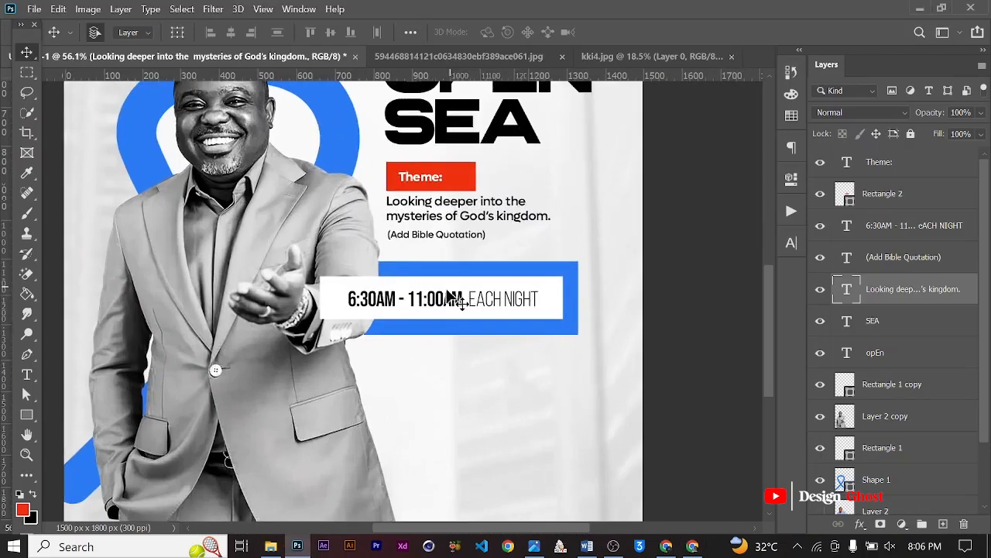
scroll(451, 292, "down", 1)
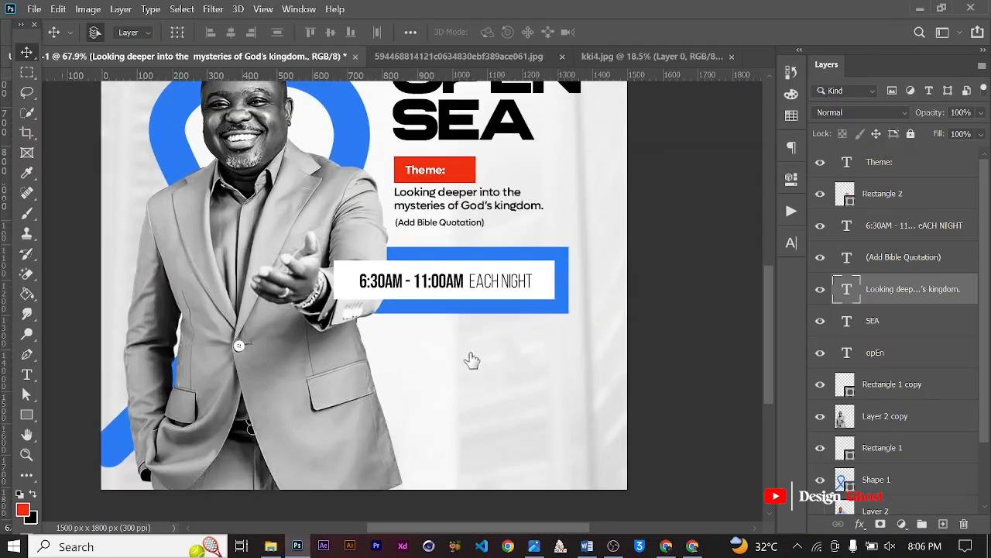
key("ctrl+v")
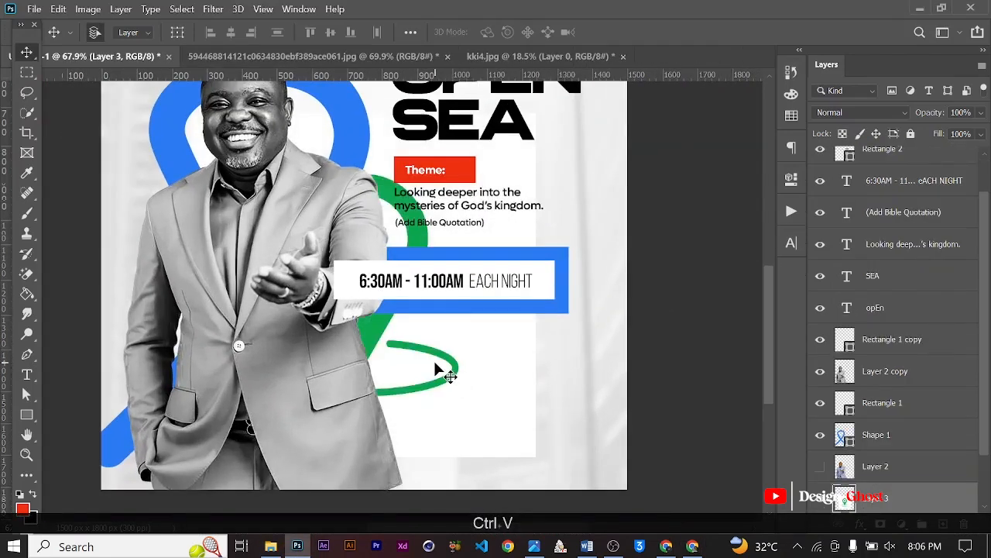
- Bring the pasted map pin layer to the front, above the "Theme:" text layer
key("ctrl+bracketright")
key("ctrl+bracketright")
key("ctrl+bracketright")
key("ctrl+bracketright")
key("ctrl+bracketright")
key("ctrl+bracketright")
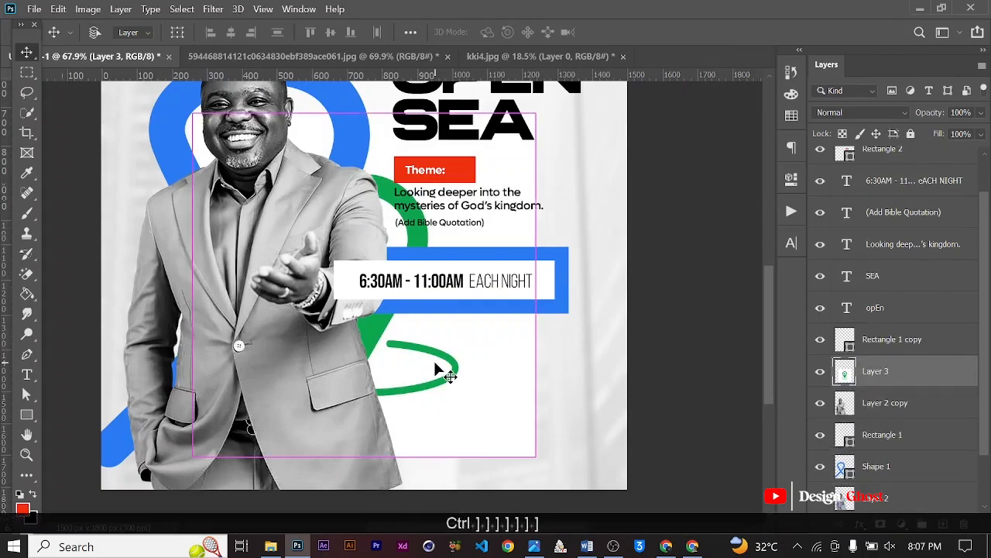
key("ctrl+bracketright")
key("ctrl+bracketright")
key("ctrl+bracketright")
key("ctrl+bracketright")
key("ctrl+bracketright")
key("ctrl+bracketright")
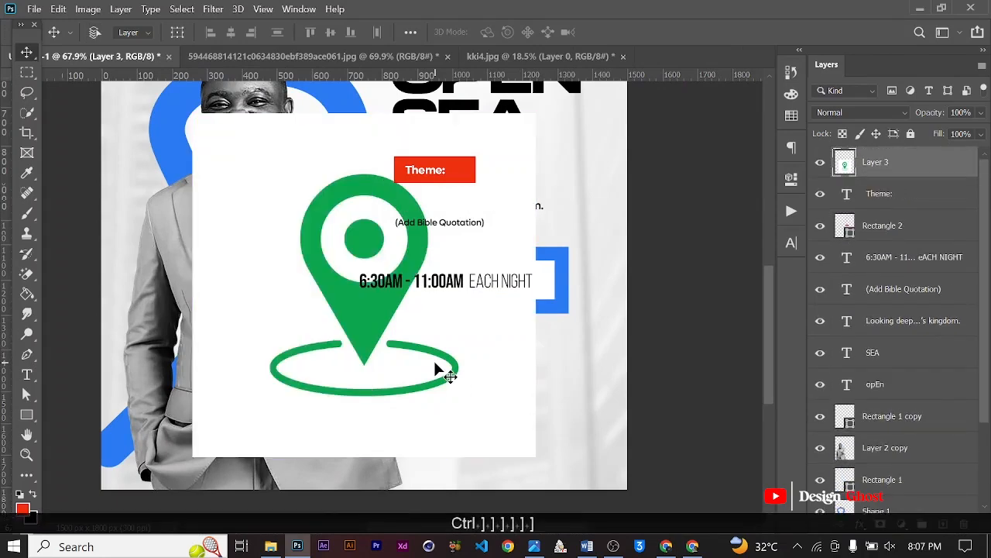
- Erase the white background around and inside the map pin with the Magic Eraser Tool at tolerance 32
key("e")
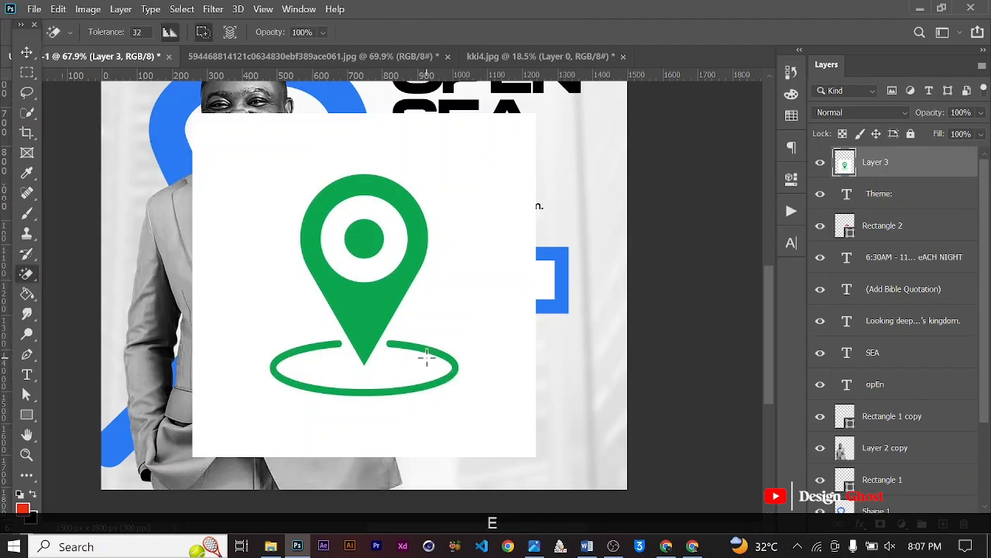
right_click(27, 274)
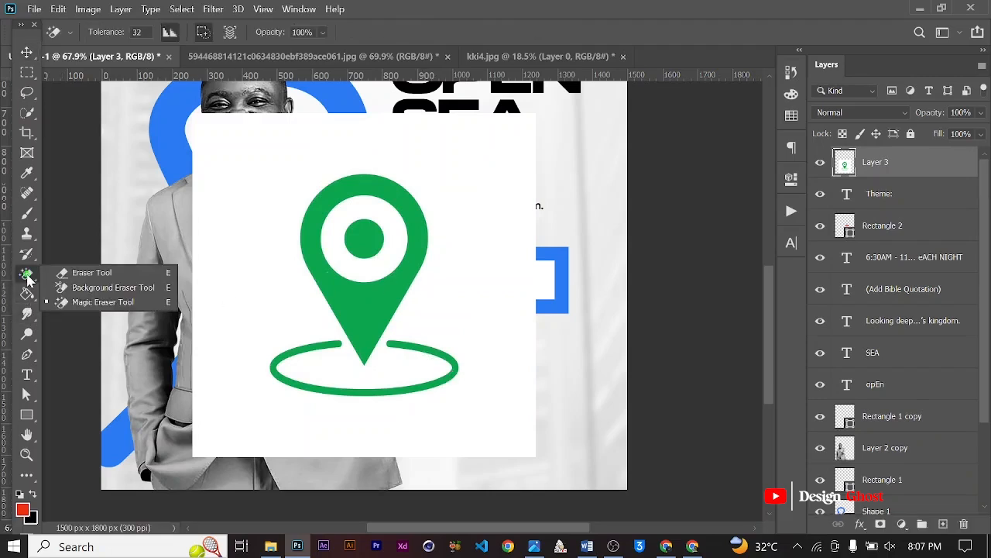
left_click(85, 302)
key("Caps_Lock")
left_click(458, 200)
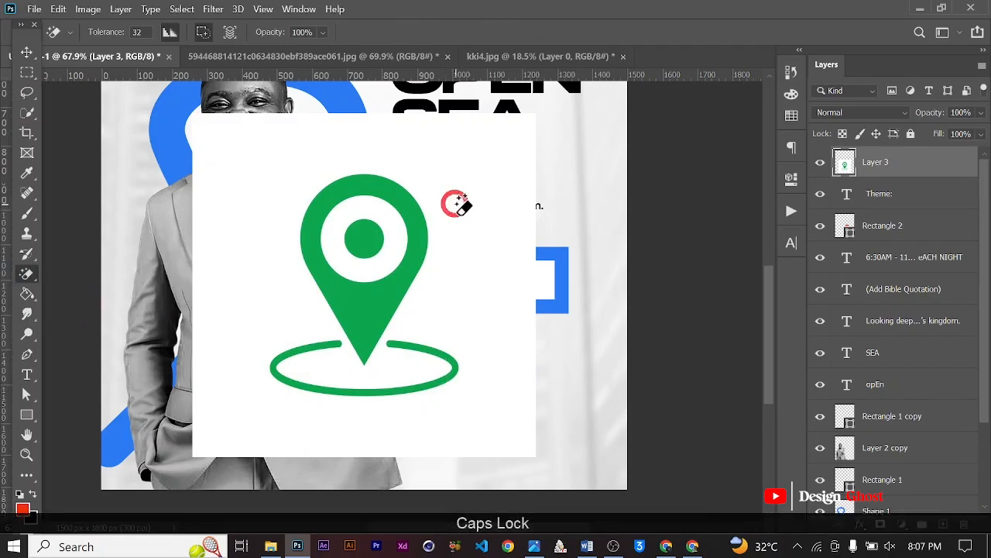
scroll(400, 234, "up", 2)
left_click(397, 223)
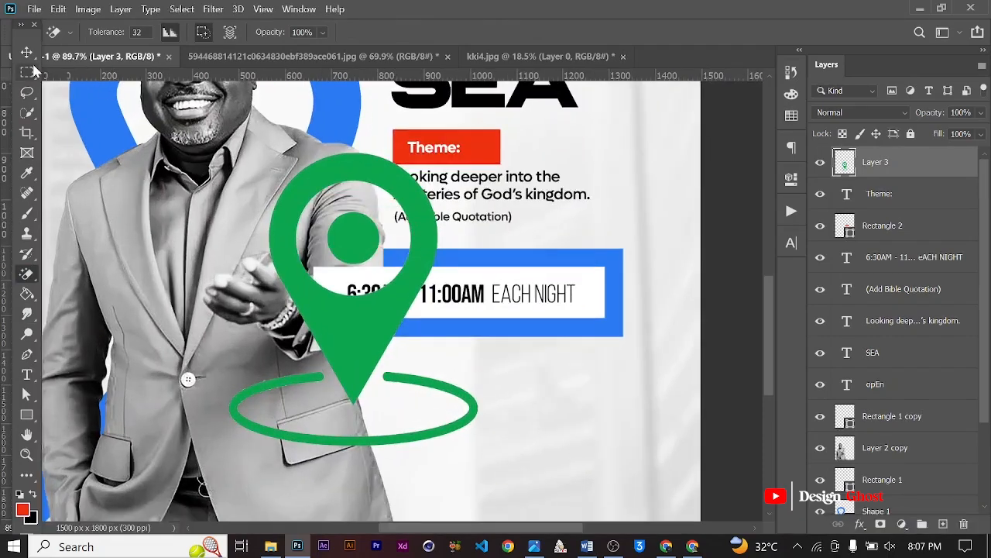
- Scale the map pin down to about 13.5% width and 12% height and place it below the service time banner
left_click(27, 53)
key("ctrl+t")
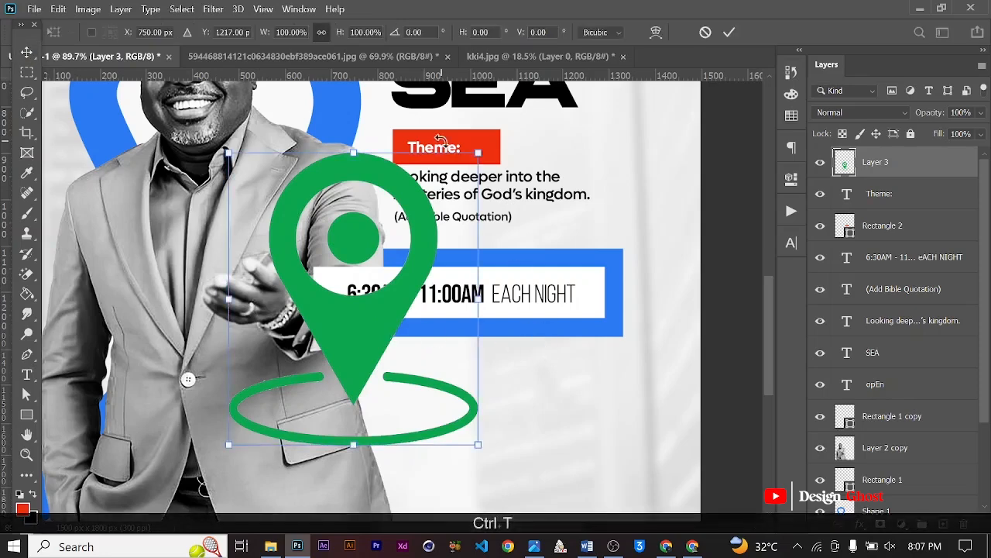
left_click_drag(481, 153, 396, 416)
scroll(419, 394, "up", 4)
key("Return")
key("ctrl+0")
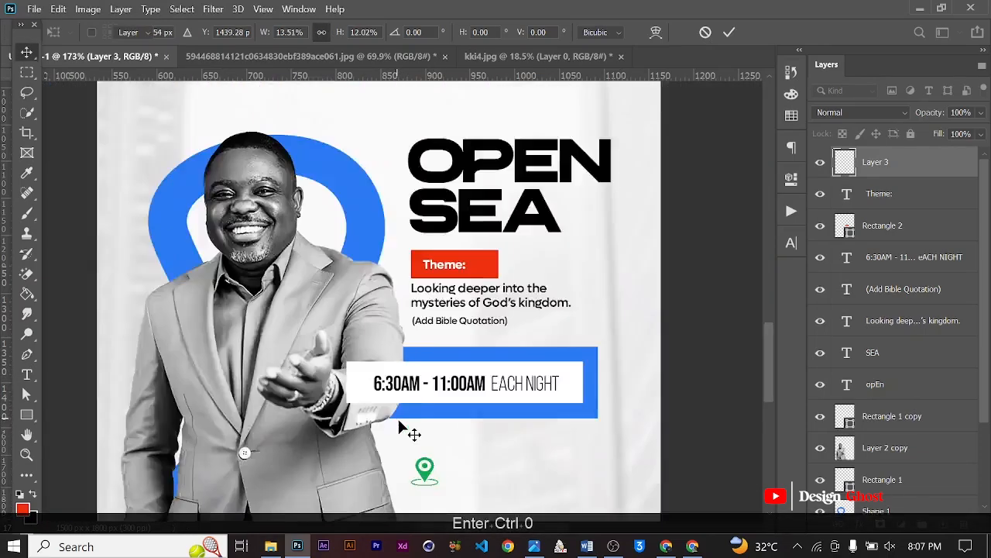
scroll(443, 456, "up", 2)
left_click_drag(435, 453, 437, 426)
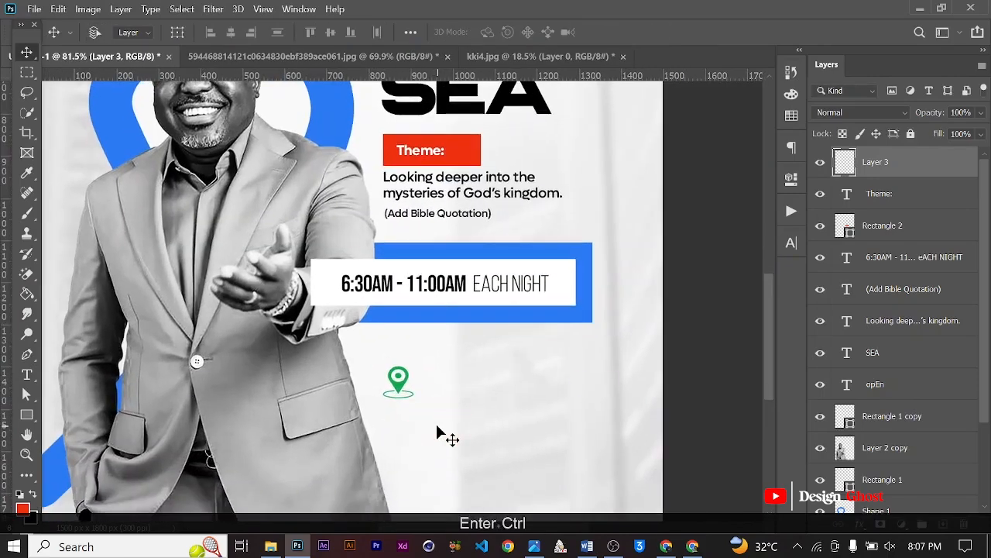
key("ctrl+0")
- Apply a black Color Overlay at 100% opacity to the map pin layer
left_click(859, 524)
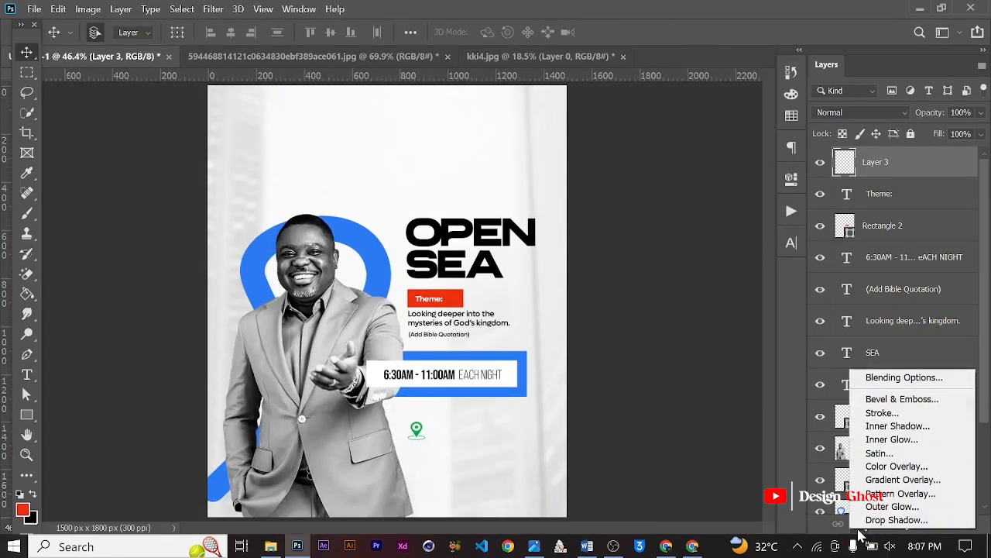
left_click(879, 467)
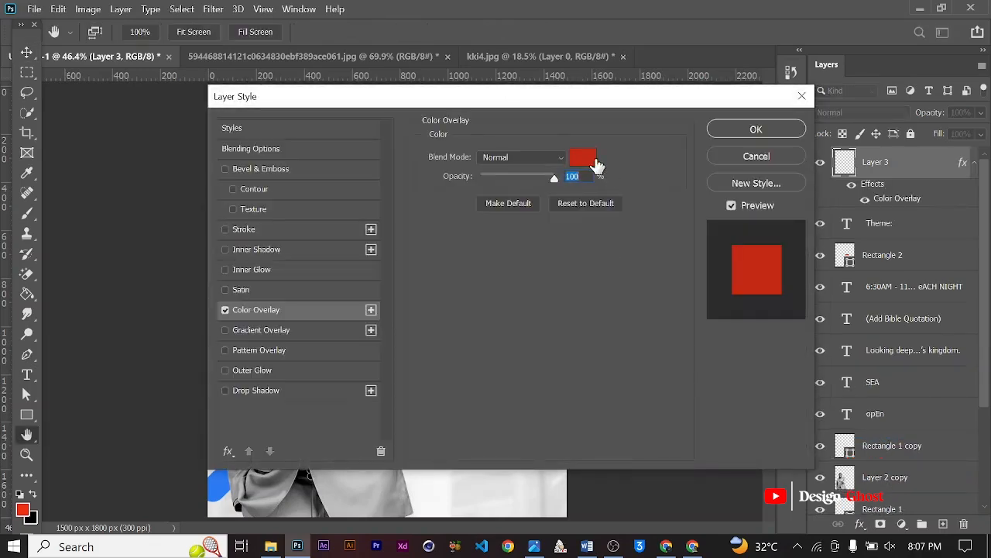
left_click(583, 157)
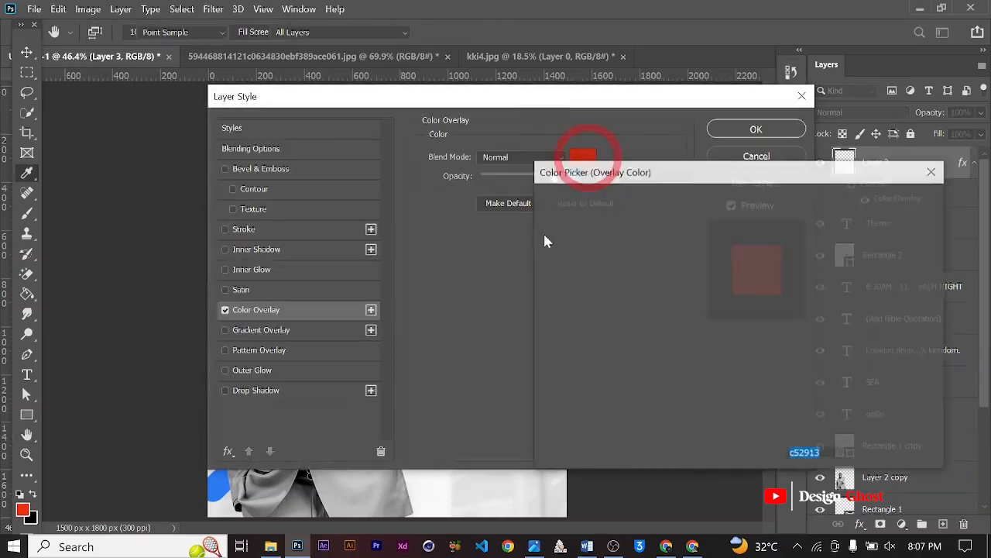
left_click_drag(575, 287, 496, 503)
left_click(892, 202)
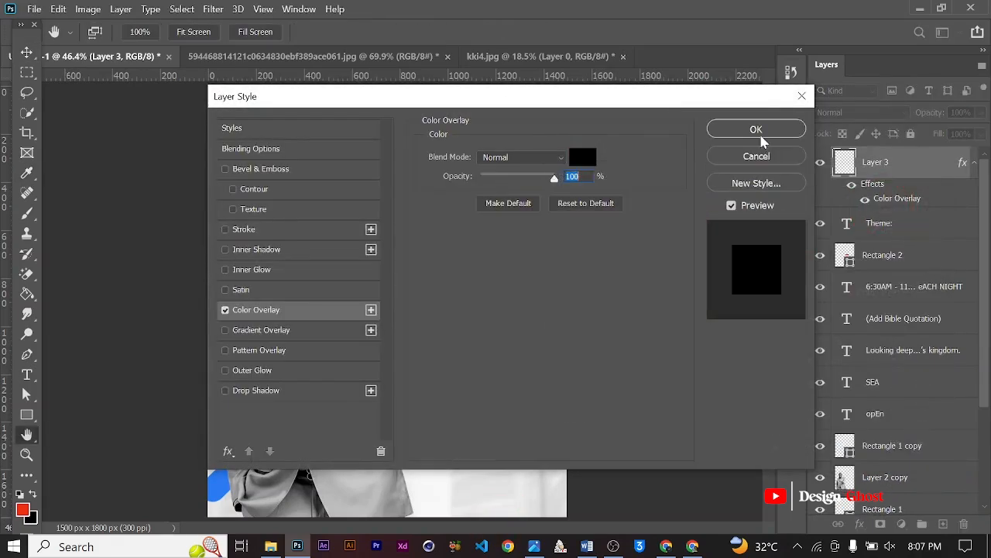
left_click(756, 129)
- Narrow the map pin slightly with Free Transform, keeping its height
scroll(424, 454, "up", 5)
left_click_drag(424, 453, 422, 366)
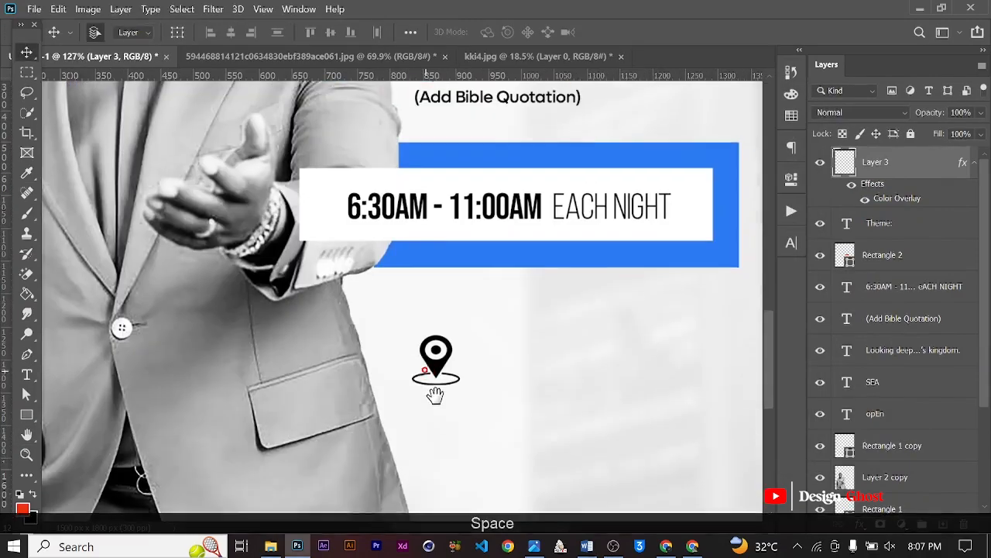
scroll(449, 429, "up", 2)
key("ctrl+r")
key("ctrl+t")
scroll(433, 304, "up", 2)
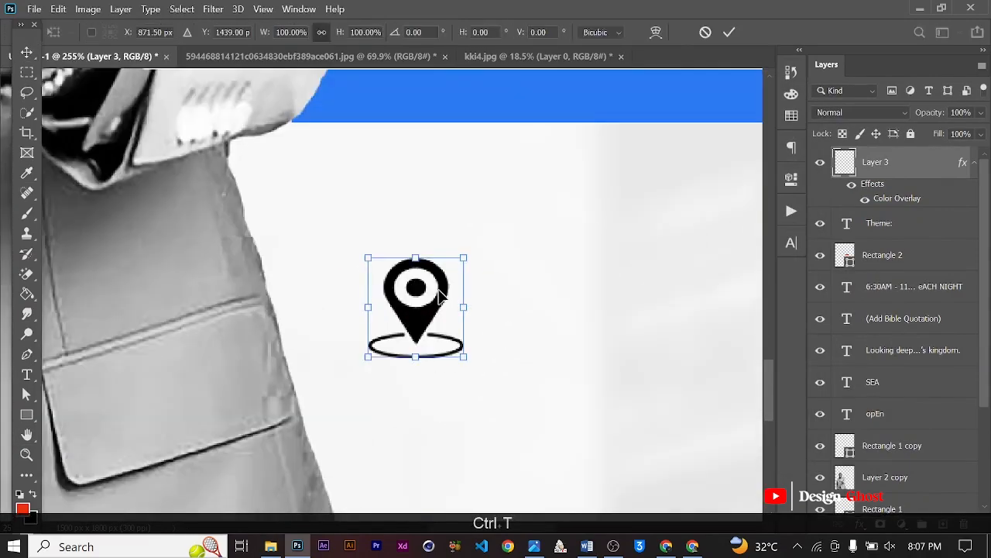
left_click_drag(467, 310, 461, 310)
key("Return")
key("ctrl+r")
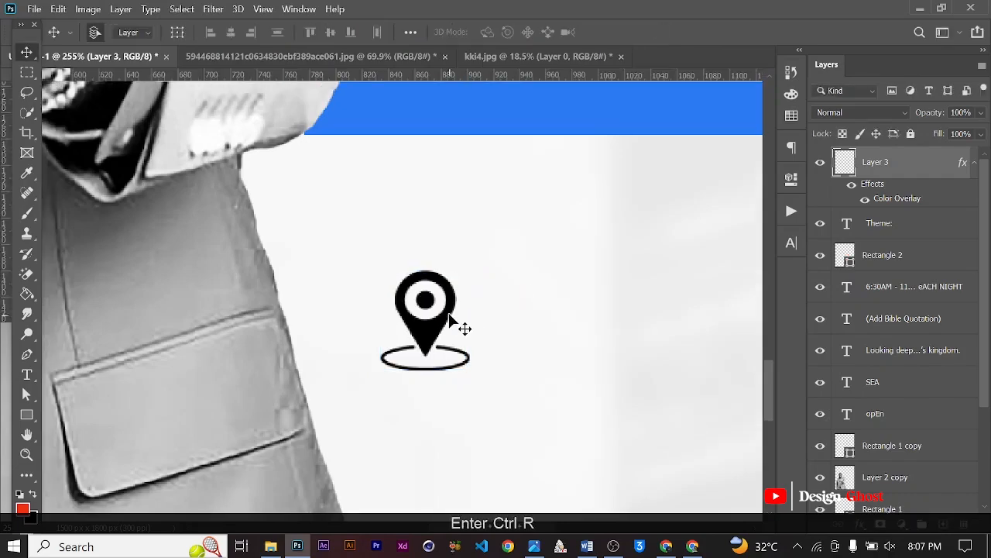
- Add a paragraph text box with Lorem ipsum placeholder text beside the map pin
scroll(468, 329, "down", 5)
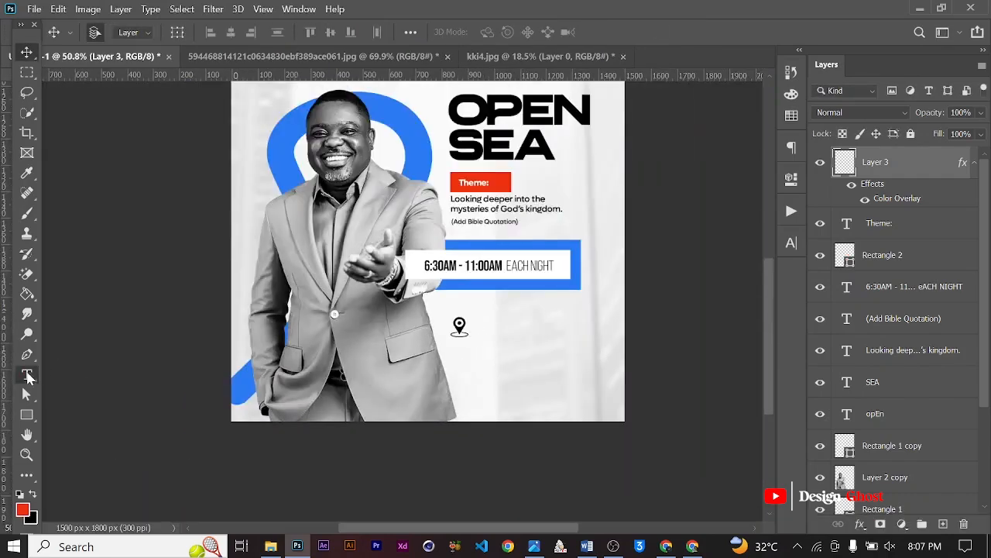
left_click(27, 376)
scroll(598, 332, "up", 4)
left_click_drag(482, 295, 556, 310)
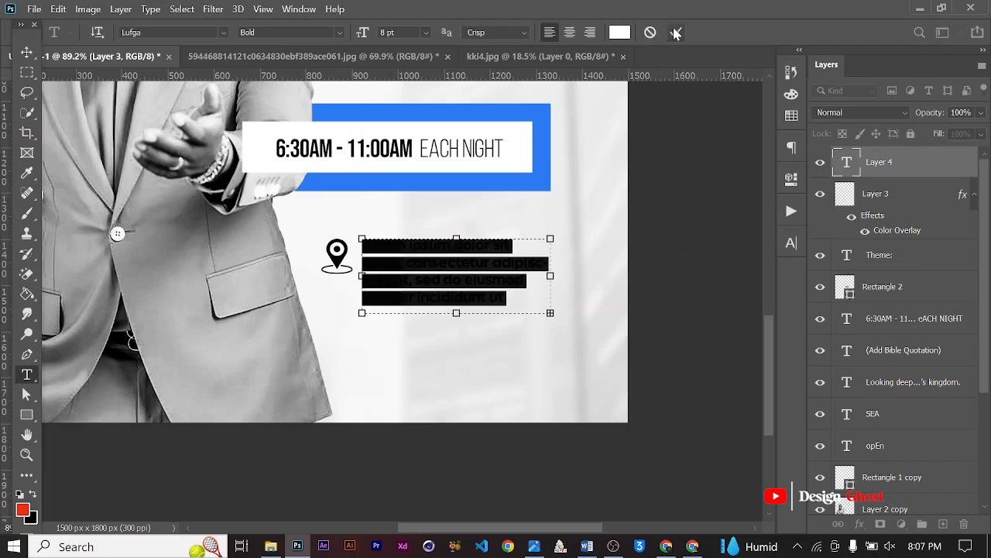
left_click(675, 33)
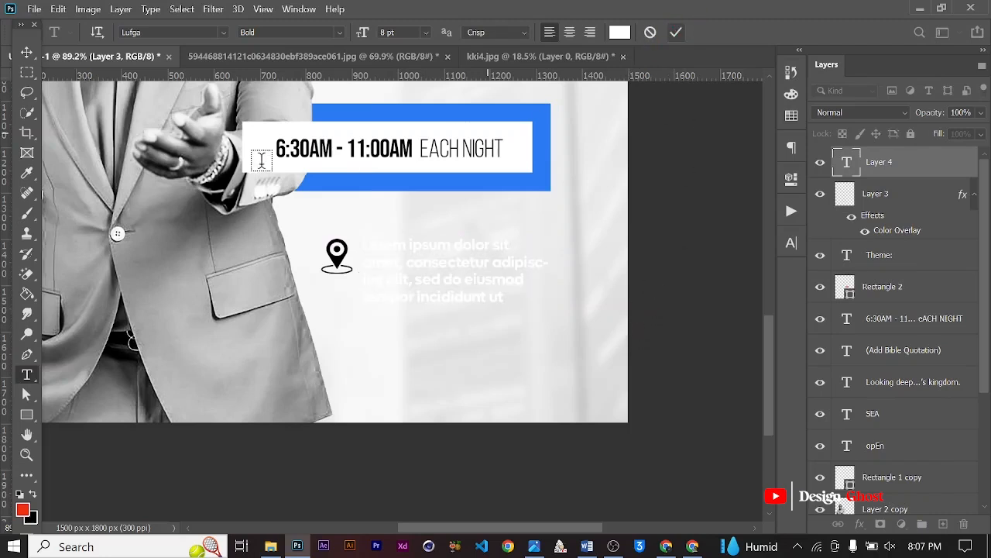
- Set the placeholder paragraph's text color to black, 000000
left_click(791, 245)
left_click(748, 334)
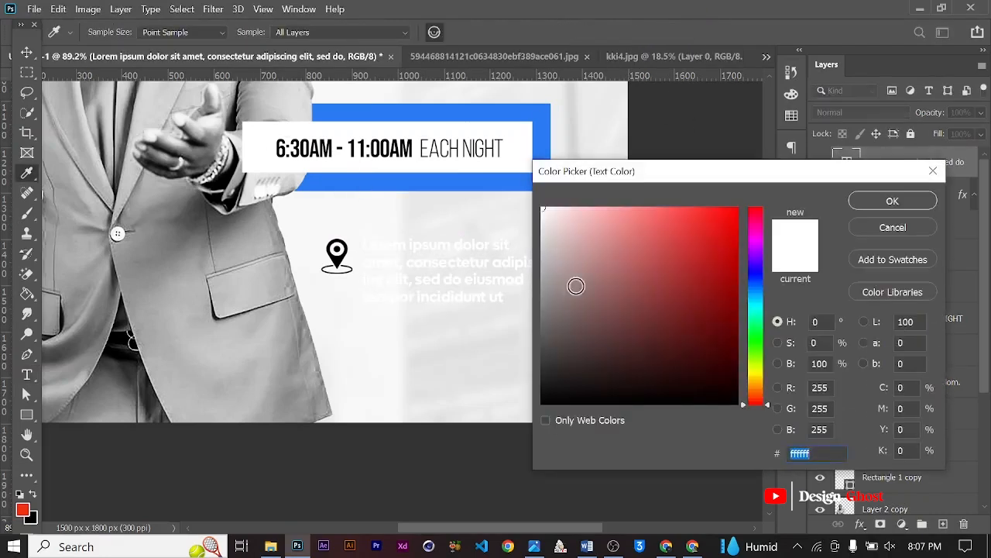
type("000000")
left_click(866, 202)
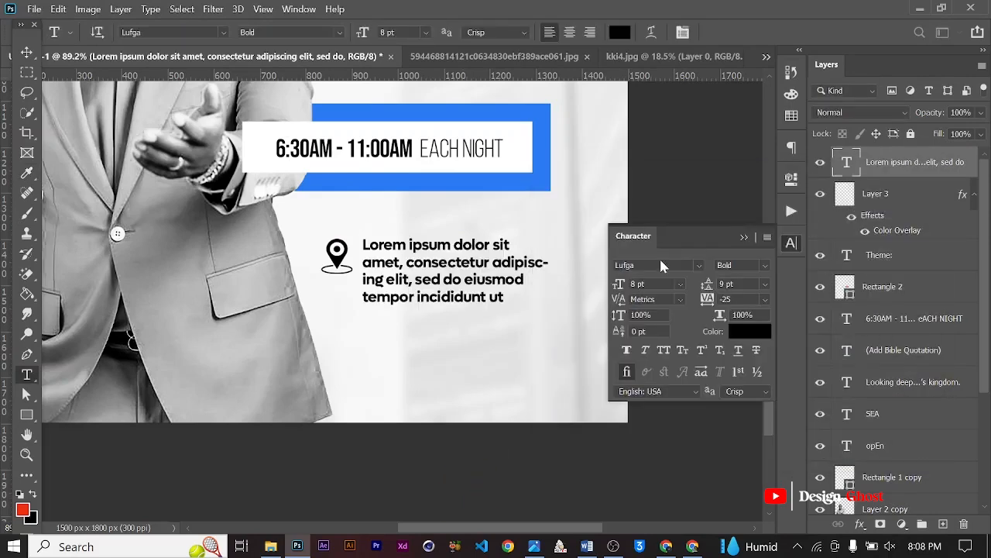
- Set the placeholder paragraph to Lufga Medium at 6 pt with 7 pt leading
left_click(764, 267)
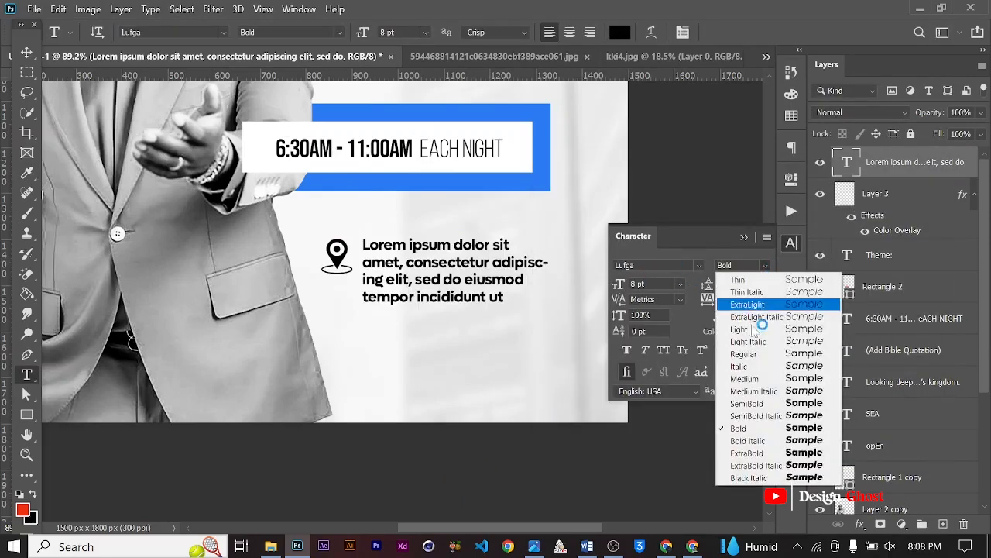
left_click(750, 379)
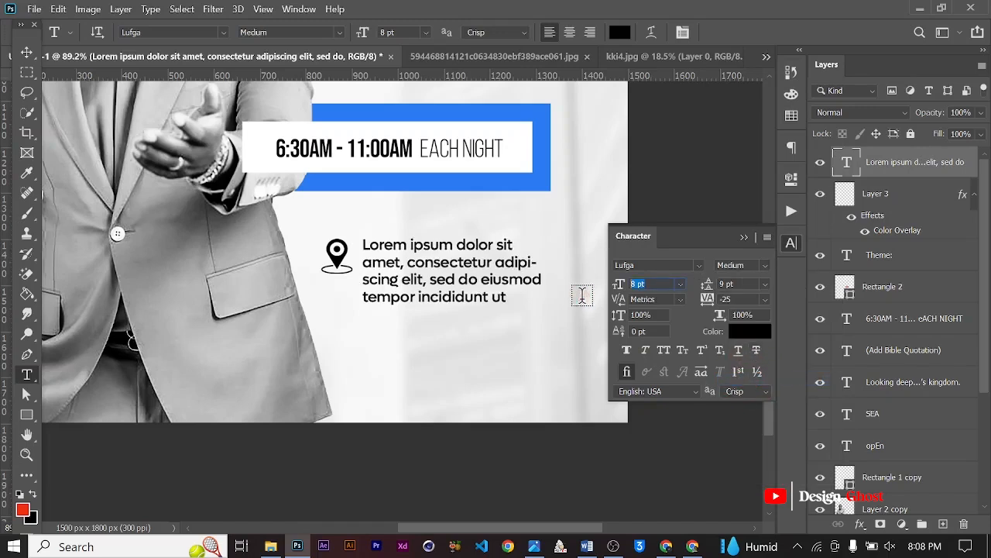
type("6")
key("Return")
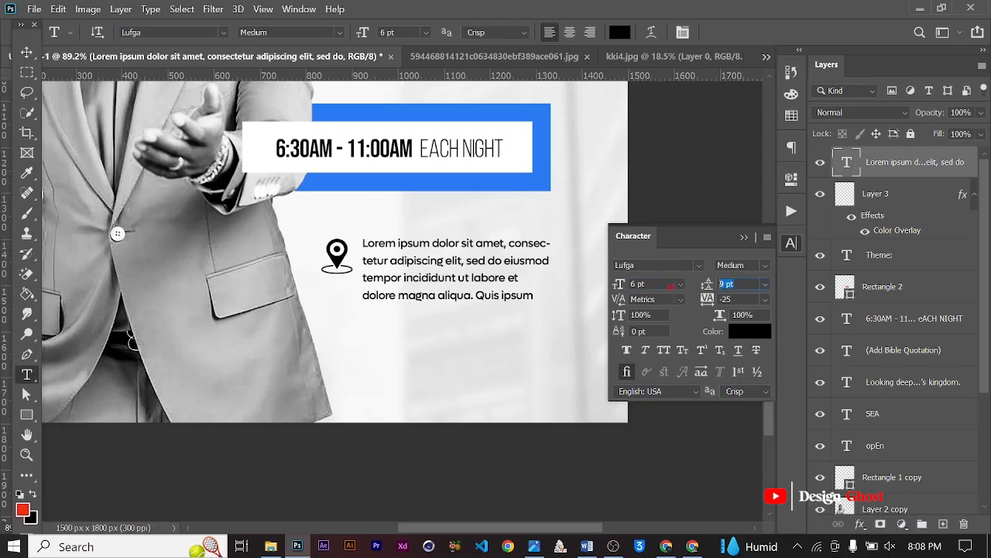
type("7")
key("Return")
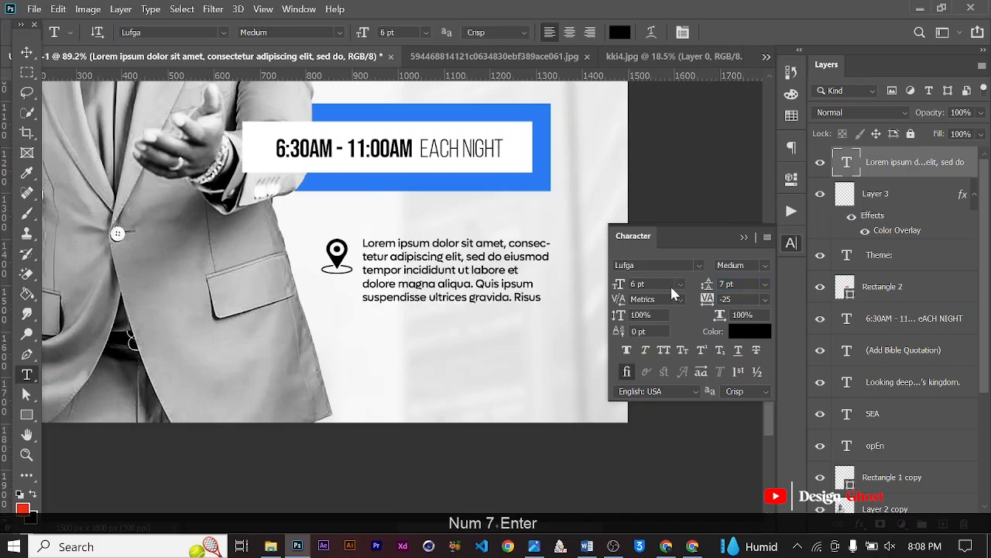
- Shorten the placeholder paragraph so that it ends with "dolore magna aliqua."
scroll(479, 282, "up", 3)
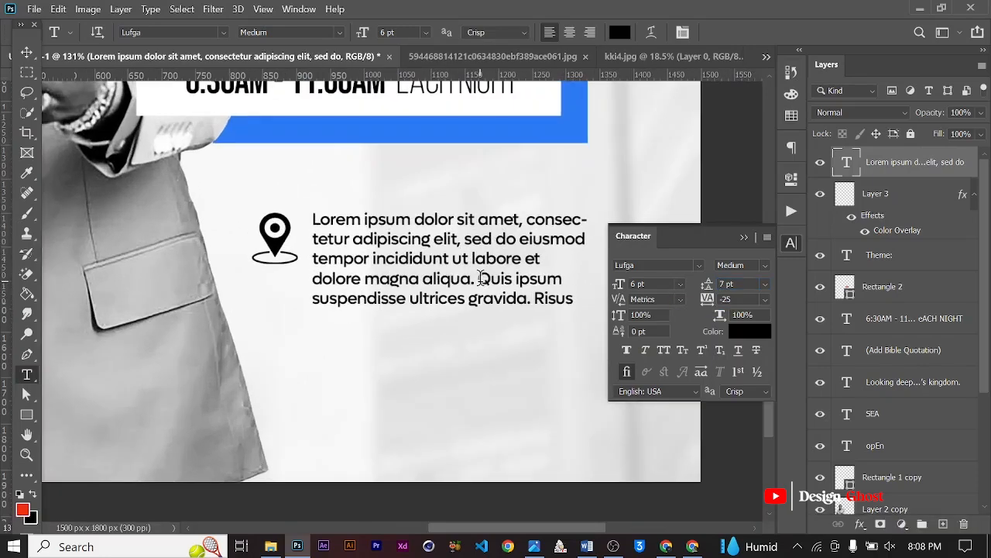
left_click_drag(479, 279, 585, 339)
key("BackSpace")
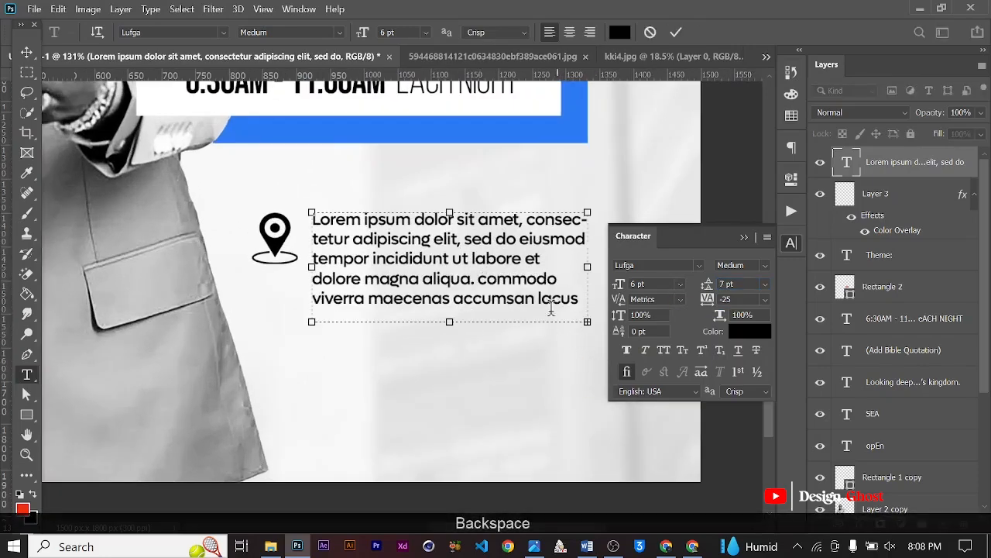
left_click_drag(516, 301, 571, 382)
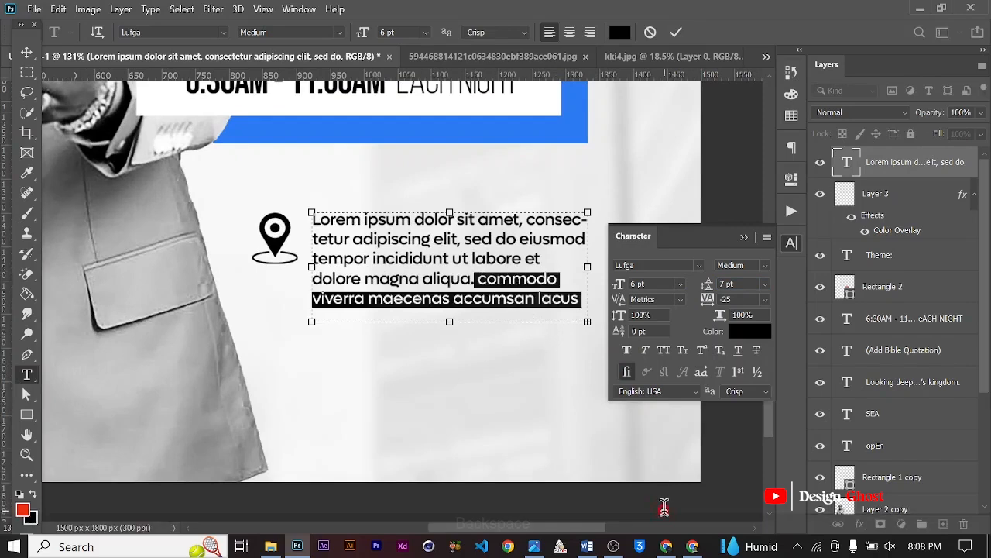
key("BackSpace")
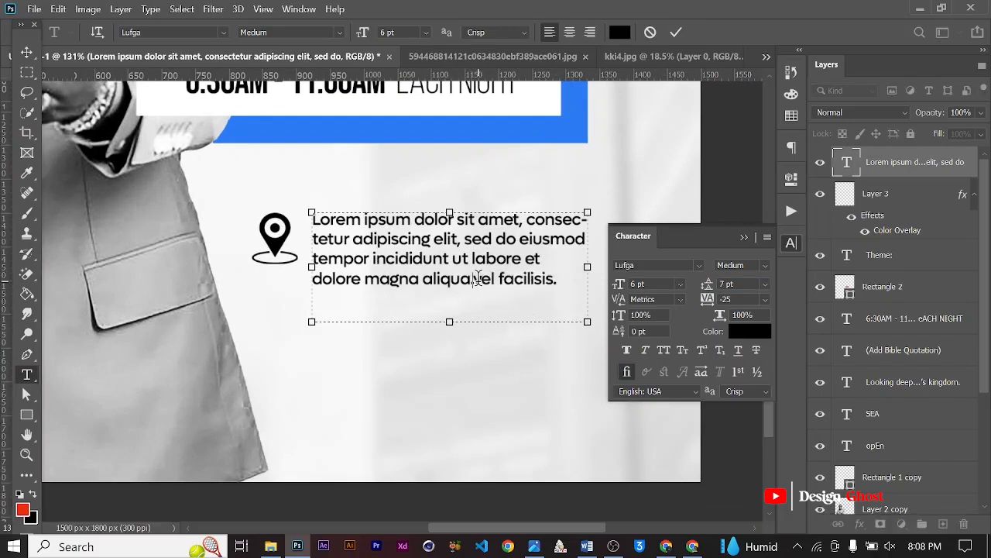
key("BackSpace")
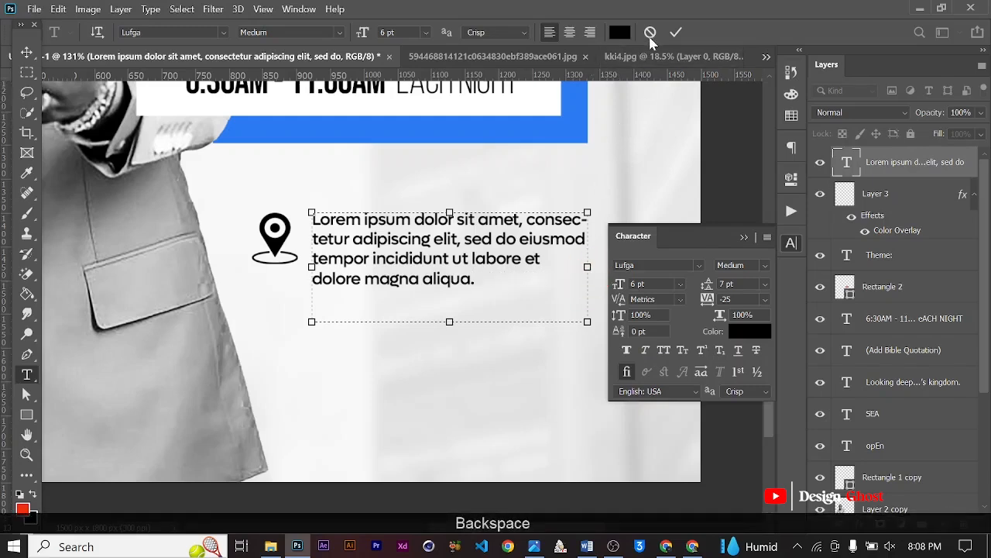
left_click(676, 32)
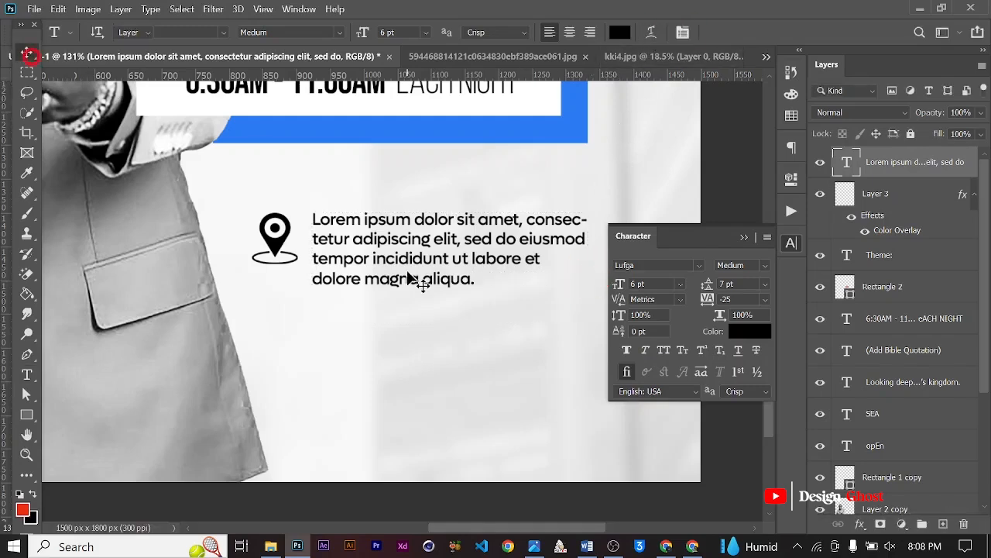
- Nudge the placeholder paragraph up and slightly to the right so it lines up with the map pin and the banner's edge
key("v")
scroll(418, 283, "down", 3)
key("Up")
key("Up")
key("Up")
key("Up")
key("Up")
key("Up")
key("Right")
key("Right")
key("ctrl+0")
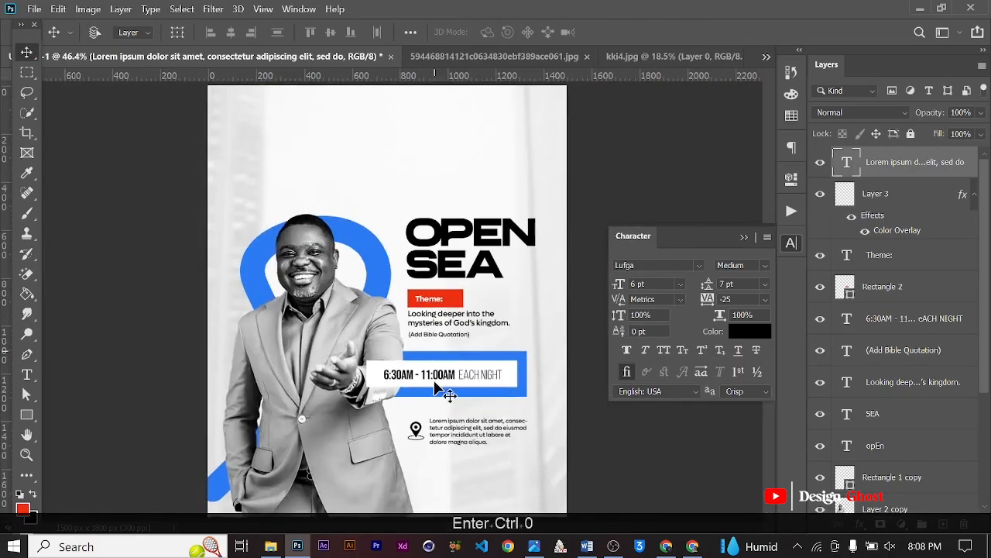
scroll(489, 399, "up", 4)
left_click_drag(499, 428, 505, 328)
scroll(504, 332, "up", 3)
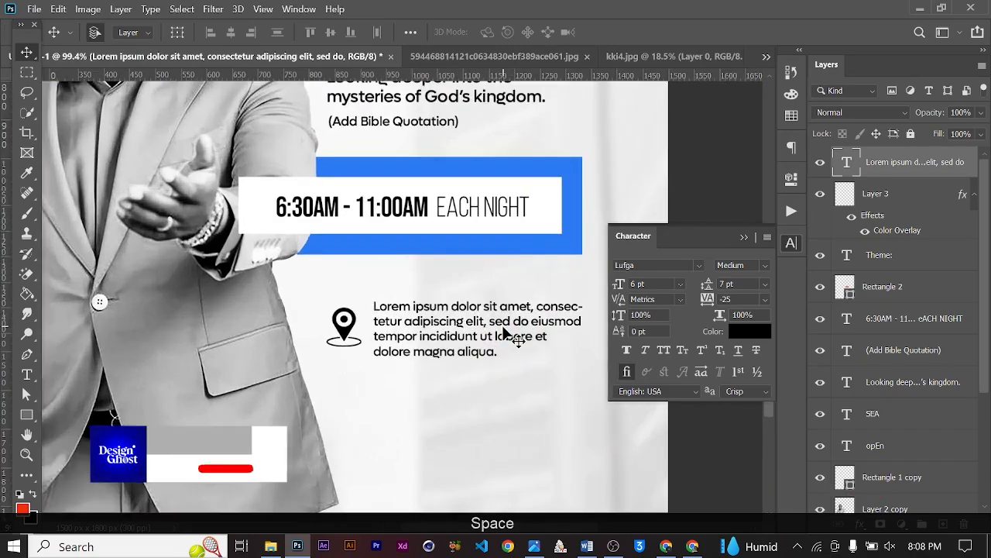
key("ctrl+0")
- Duplicate the white rectangle of the service time banner and place the copy over the lower part of the man's suit
scroll(401, 375, "up", 4)
left_click_drag(431, 385, 454, 255)
scroll(410, 271, "down", 3)
scroll(465, 393, "up", 3)
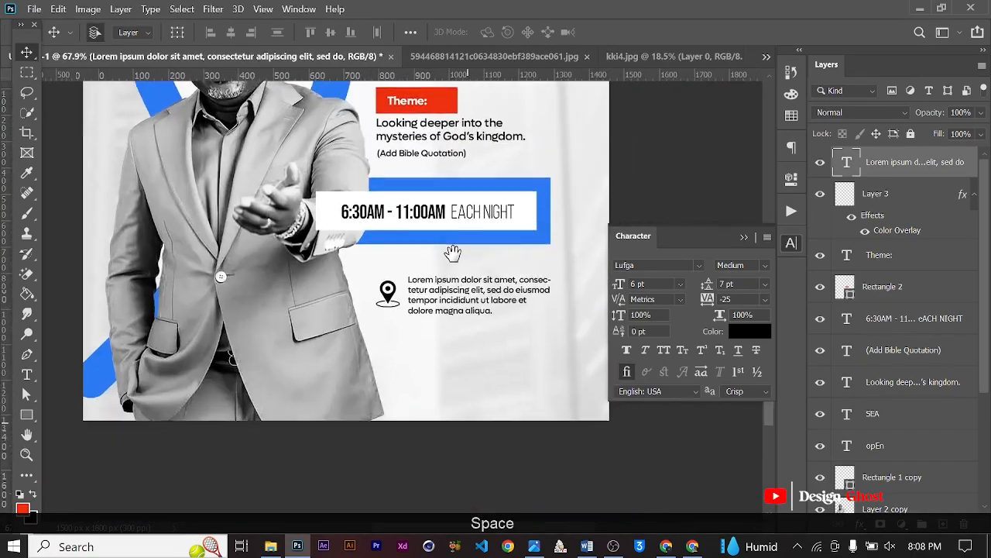
scroll(455, 255, "down", 1)
left_click_drag(341, 230, 178, 338)
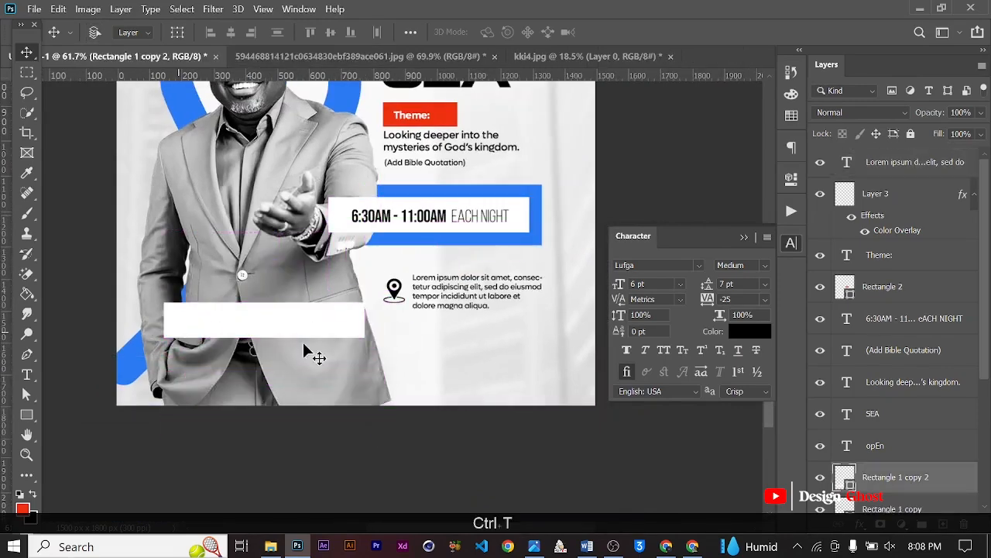
- Stretch the rectangle copy across the flyer's full width, make it taller, and nudge it down below the location text
key("ctrl+t")
left_click_drag(364, 319, 594, 324)
left_click_drag(165, 320, 118, 319)
left_click_drag(356, 336, 357, 362)
key("Return")
scroll(449, 350, "down", 3)
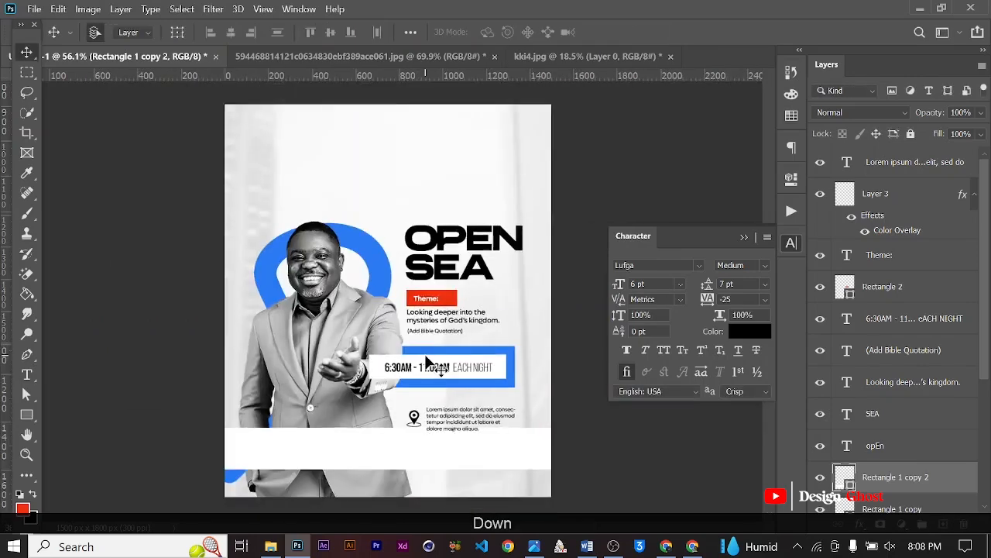
scroll(474, 404, "down", 3)
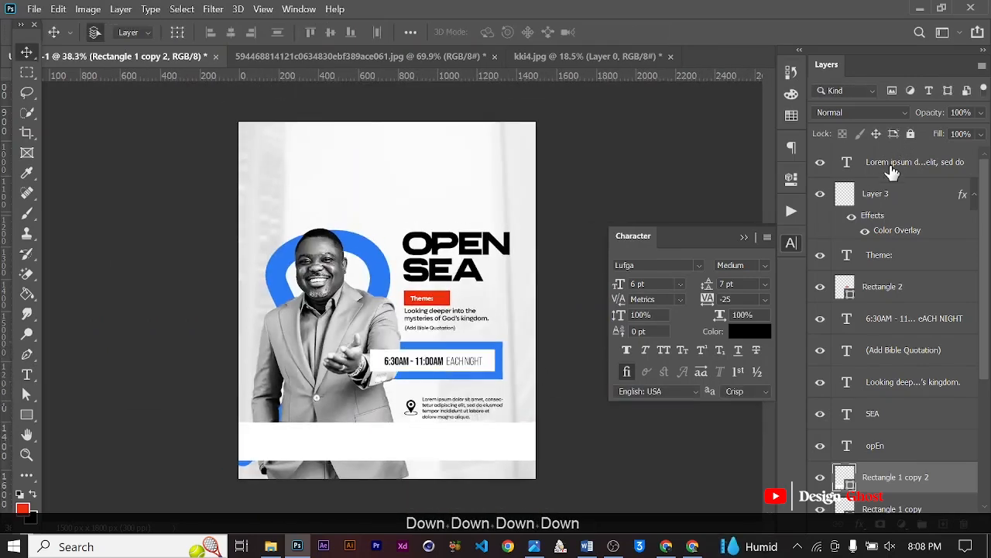
- Group the placeholder paragraph and map pin layers and name the group "Location"
left_click(891, 161)
left_click(883, 195, "ctrl")
key("ctrl+g")
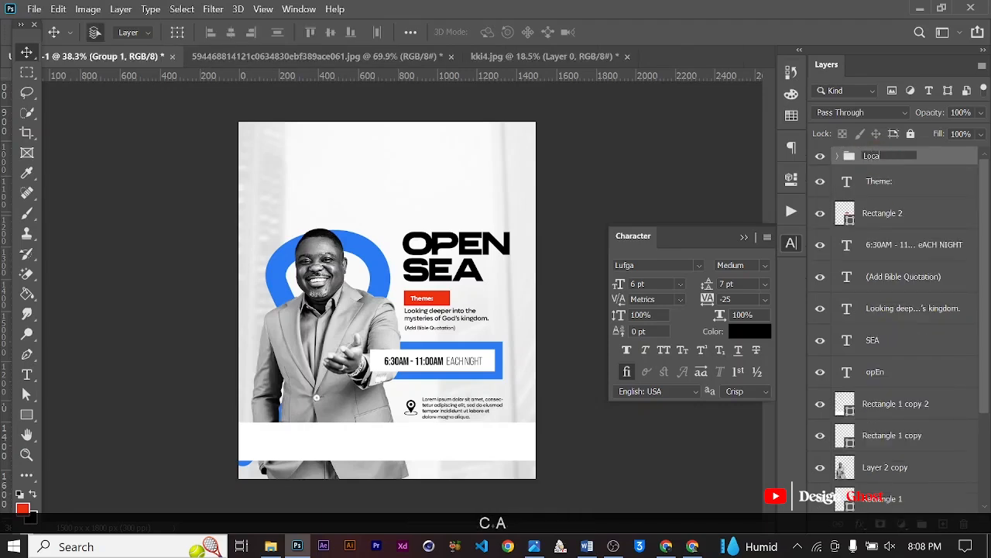
- Nudge the Location group up, away from the white strip
key("Up")
key("Up")
key("Up")
key("Up")
key("Up")
key("Up")
key("Up")
key("Up")
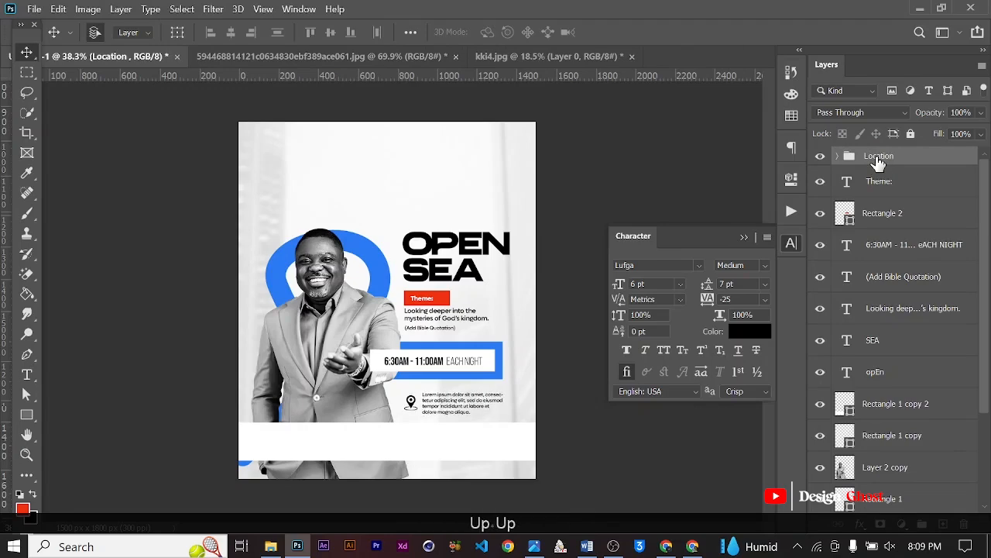
- Nudge the full-width white strip up slightly, closer to the location section
scroll(400, 324, "up", 5)
left_click_drag(424, 358, 431, 310)
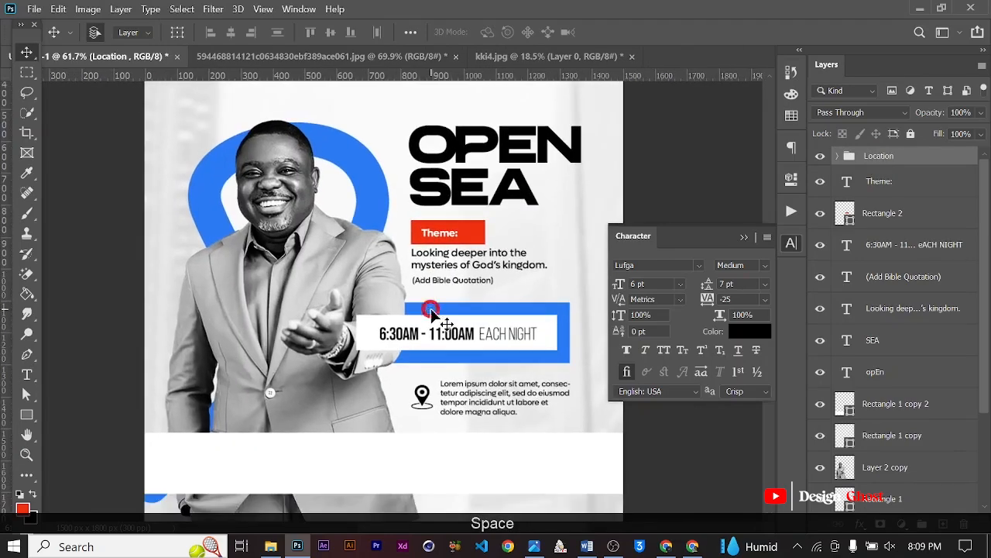
key("ctrl+0")
scroll(420, 378, "up", 3)
left_click_drag(416, 378, 404, 274)
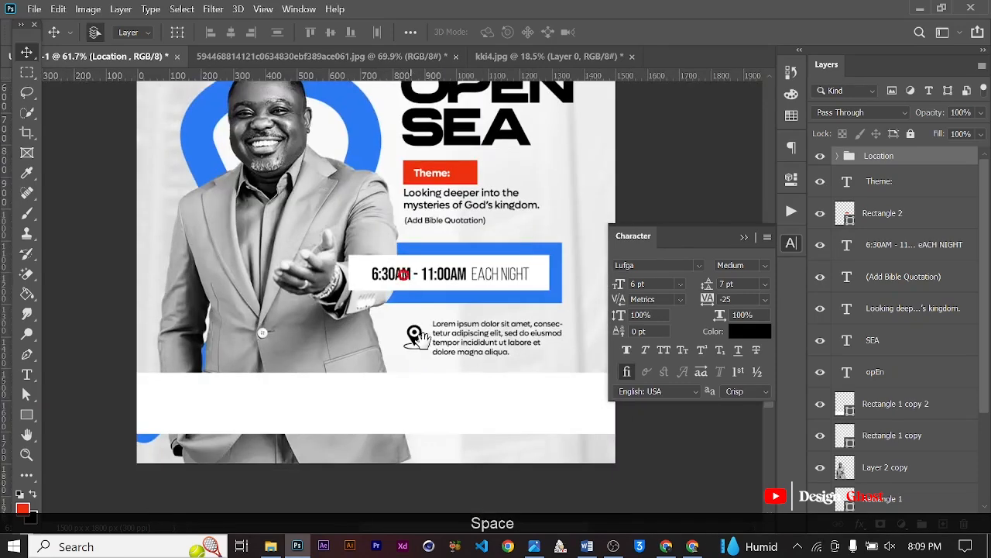
left_click(446, 414)
key("Up")
key("Up")
key("Up")
key("Up")
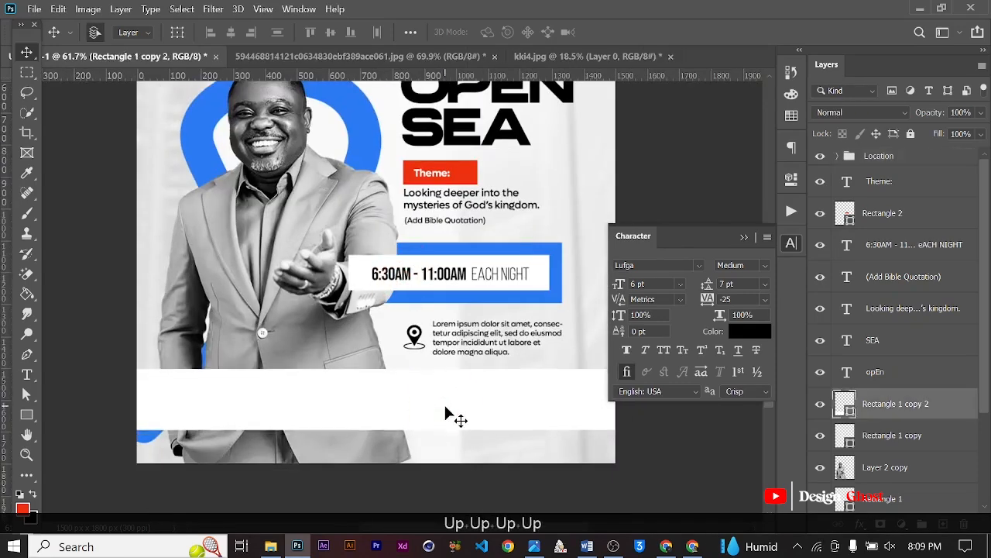
- Duplicate the "6:30AM - 11:00AM EACH NIGHT" text and place the copy on the full-width white strip
key("ctrl+0")
scroll(446, 415, "up", 2)
left_click_drag(443, 461, 440, 240)
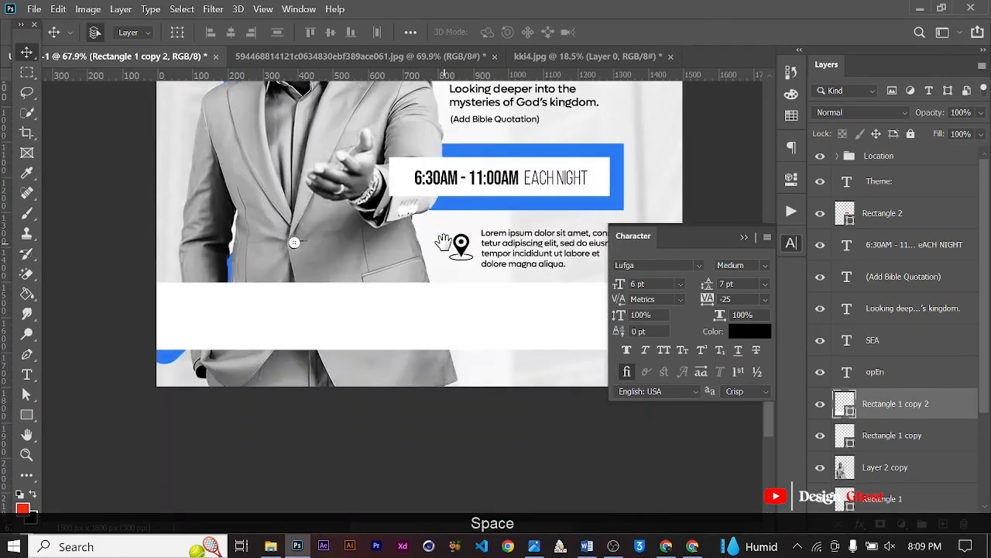
left_click_drag(454, 178, 325, 323)
scroll(325, 323, "up", 1)
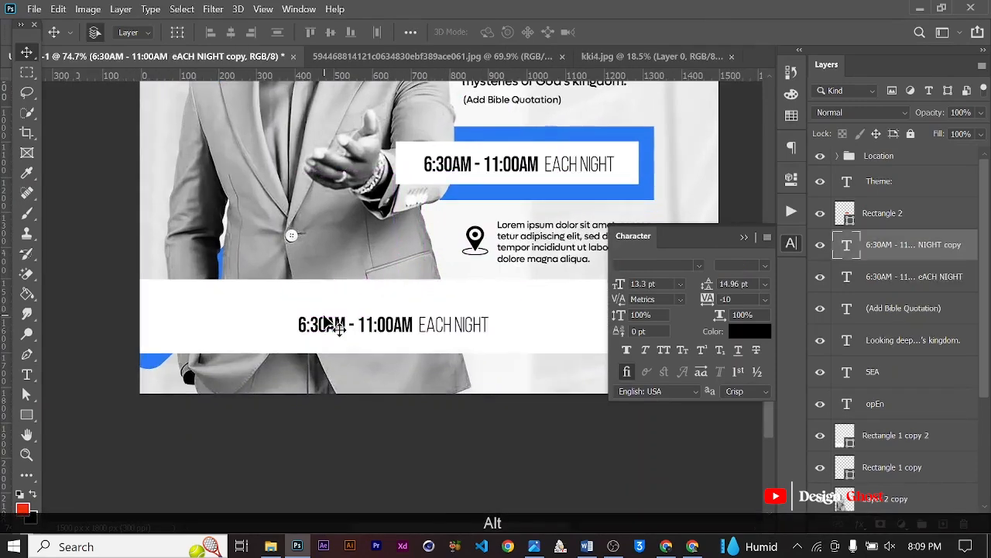
- Bring the copied "6:30AM - 11:00AM EACH NIGHT" text layer to the front of the layer stack and centre it vertically on the white strip
key("ctrl+]")
key("ctrl+]")
key("ctrl+]")
key("ctrl+]")
key("ctrl+]")
key("ctrl+]")
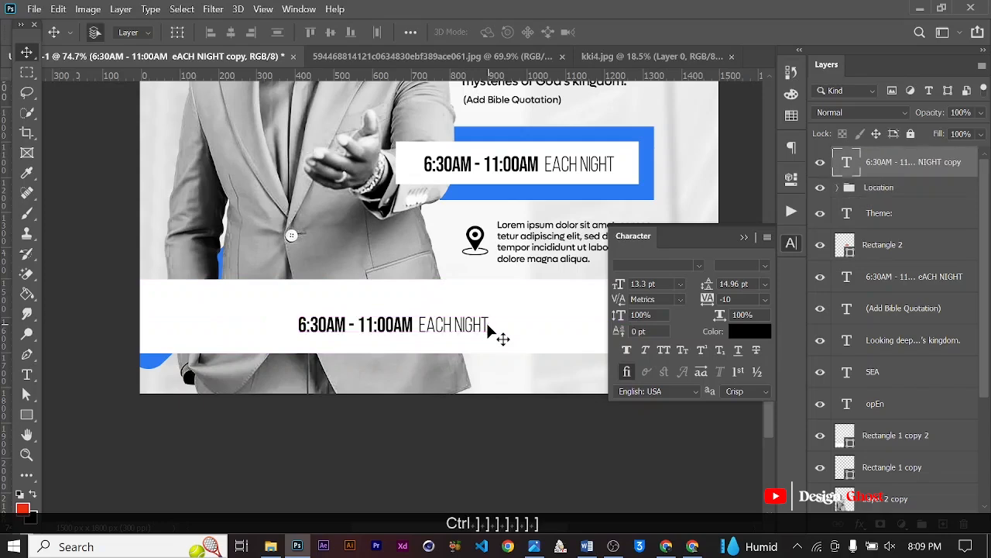
scroll(358, 332, "up", 2)
left_click_drag(359, 333, 361, 319)
- Replace the copied text on the white strip with "FRIDAY 20TH JAN. - SUNDAY 23RD JAN."
key("t")
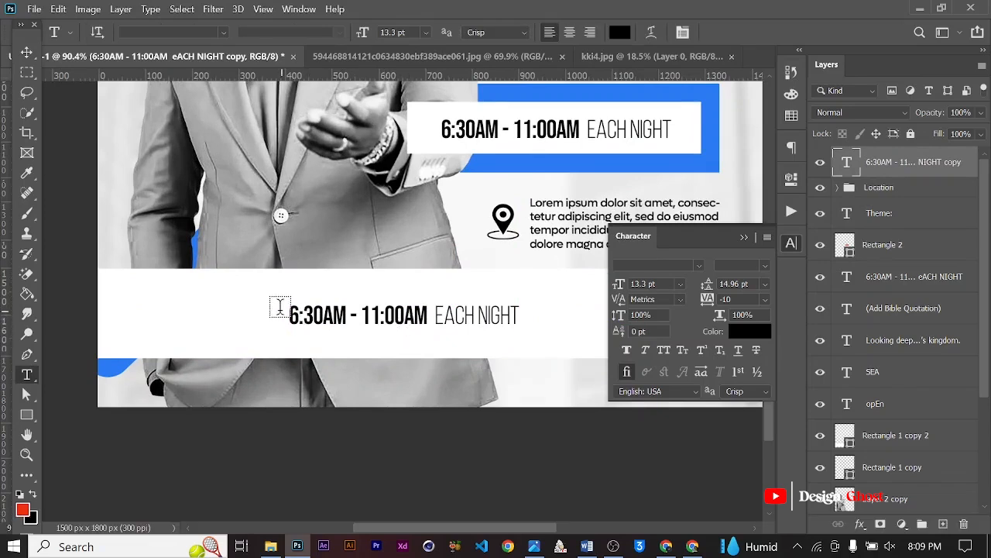
left_click_drag(292, 315, 533, 313)
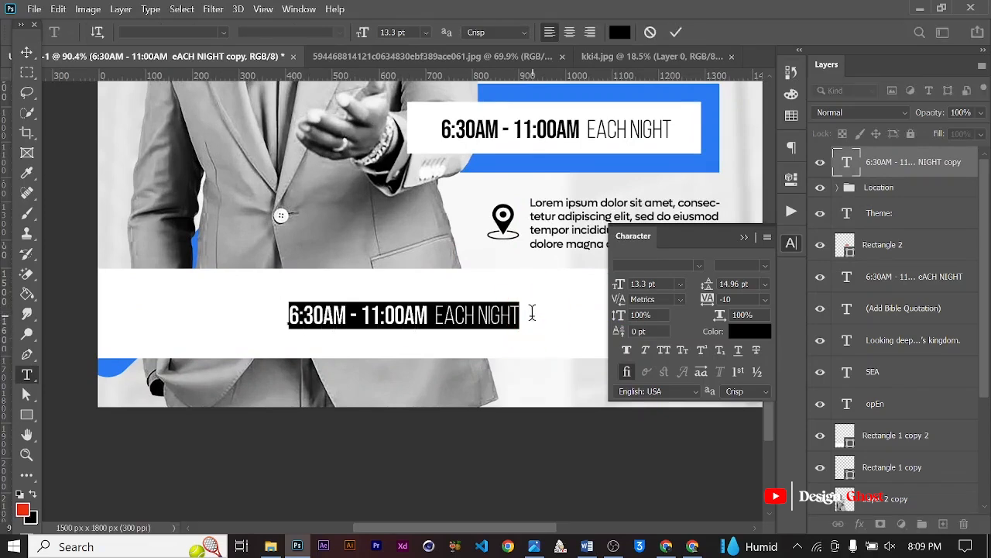
type("FRIDAY")
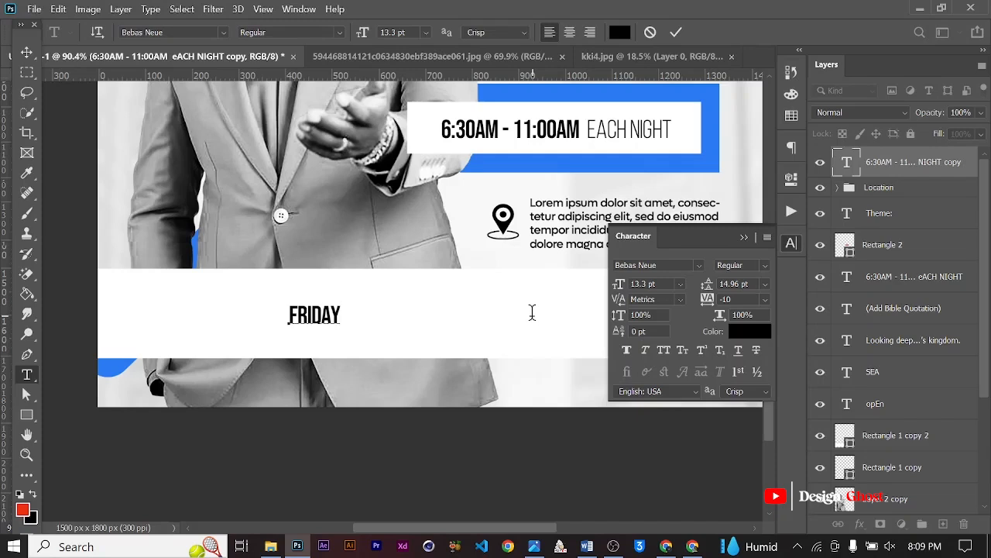
type("20")
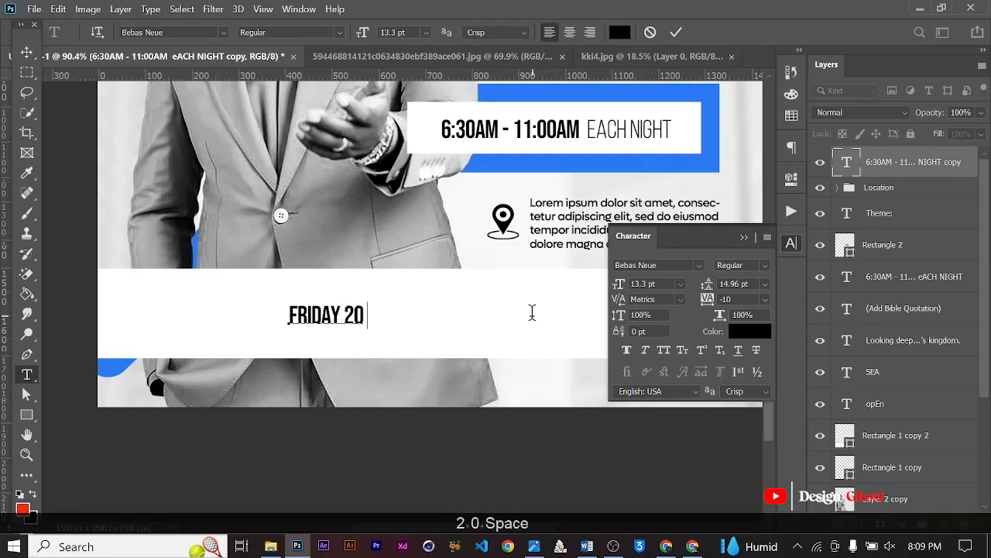
key("BackSpace")
type("TH ")
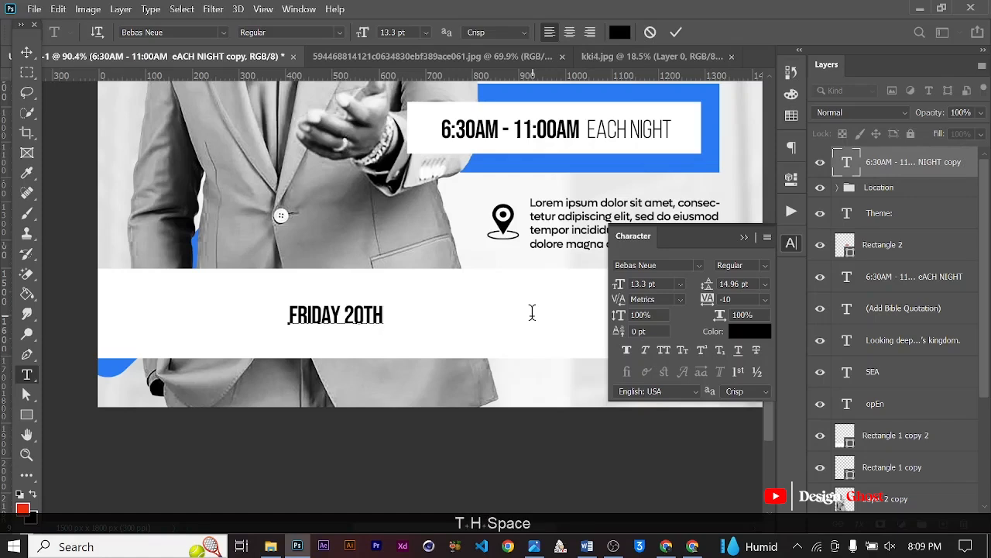
type("JANUA")
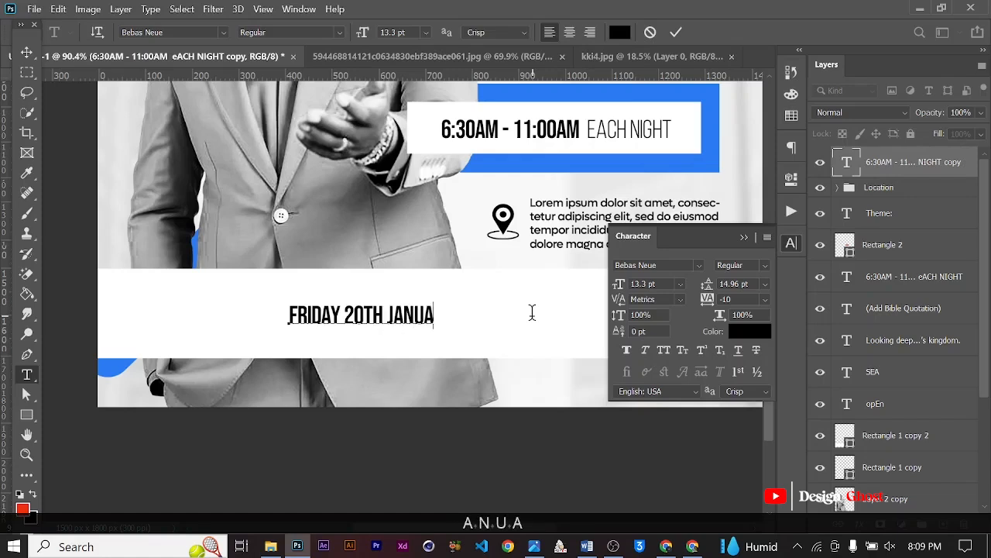
key("BackSpace")
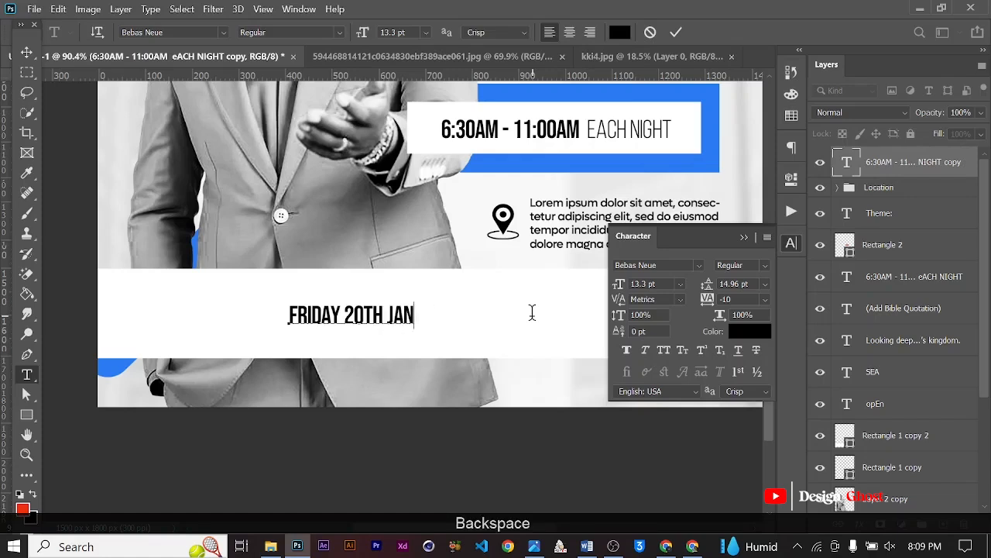
type(". ")
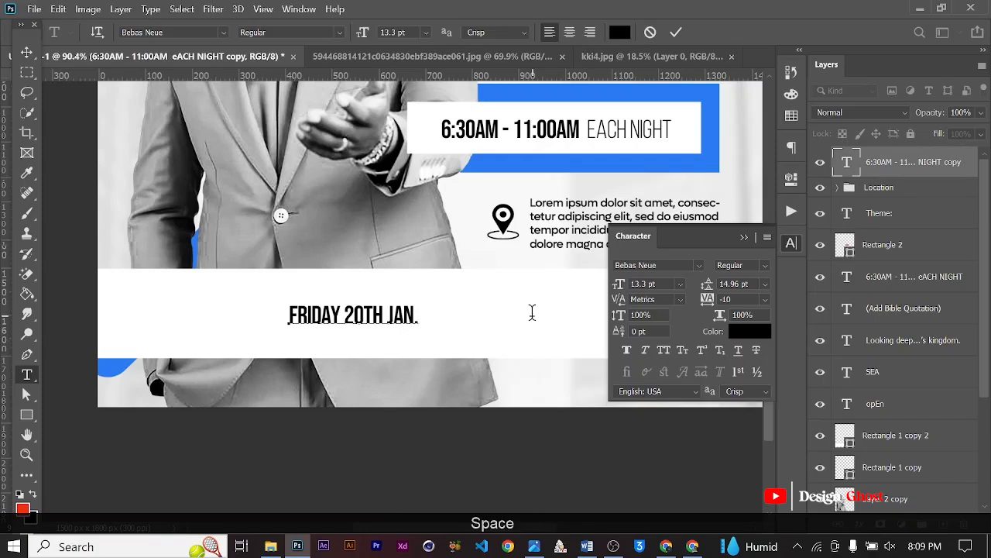
type("- ")
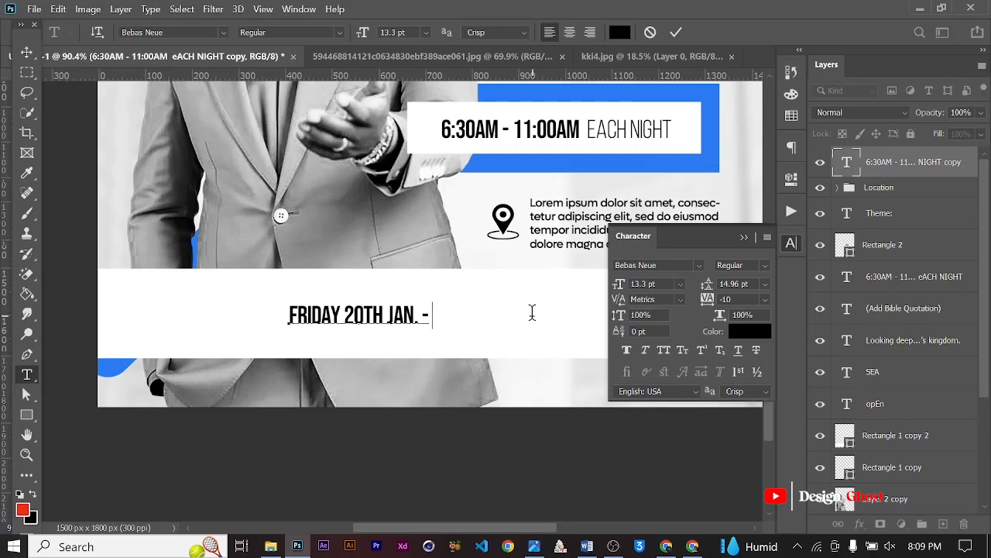
type("SU")
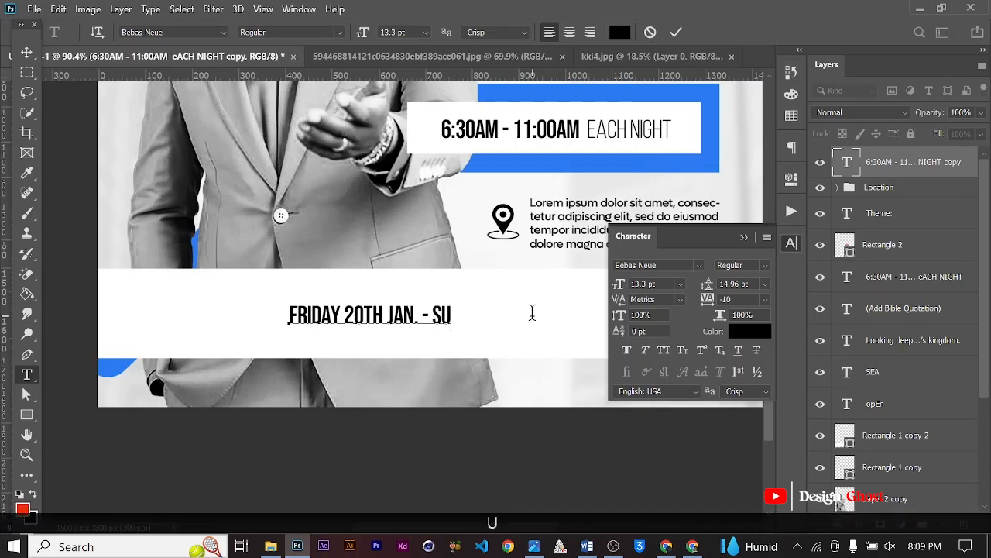
type("NDAY")
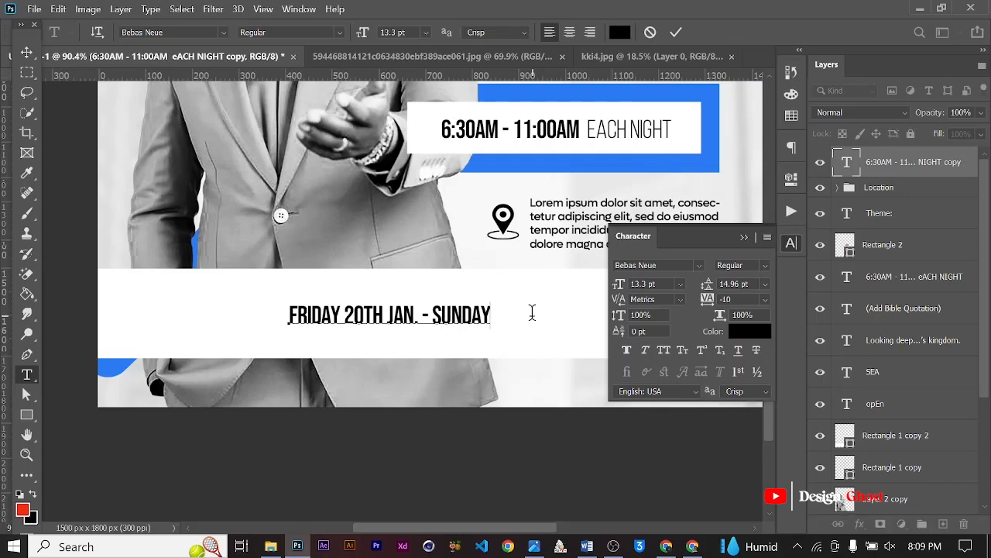
type(" 23RD ")
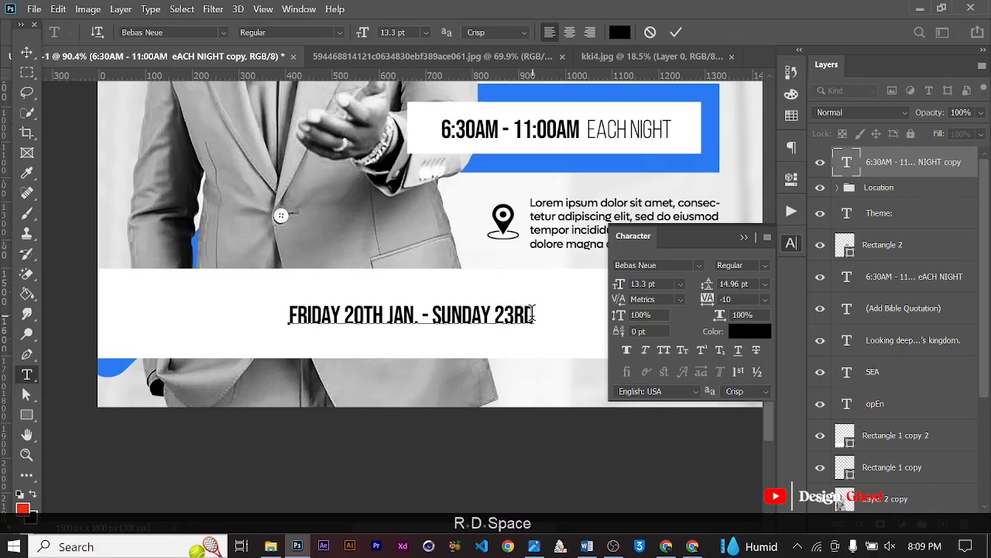
type("JANM")
key("BackSpace")
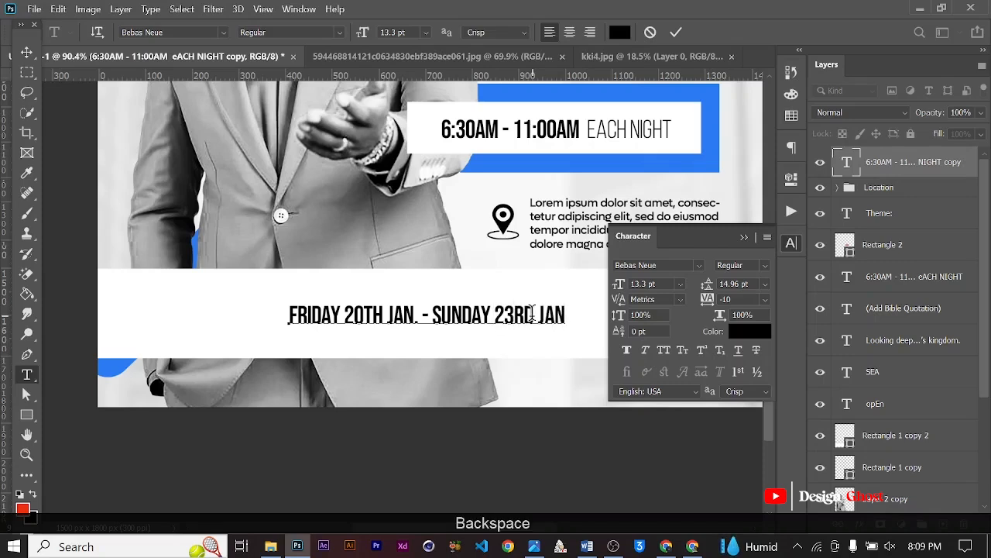
type(".")
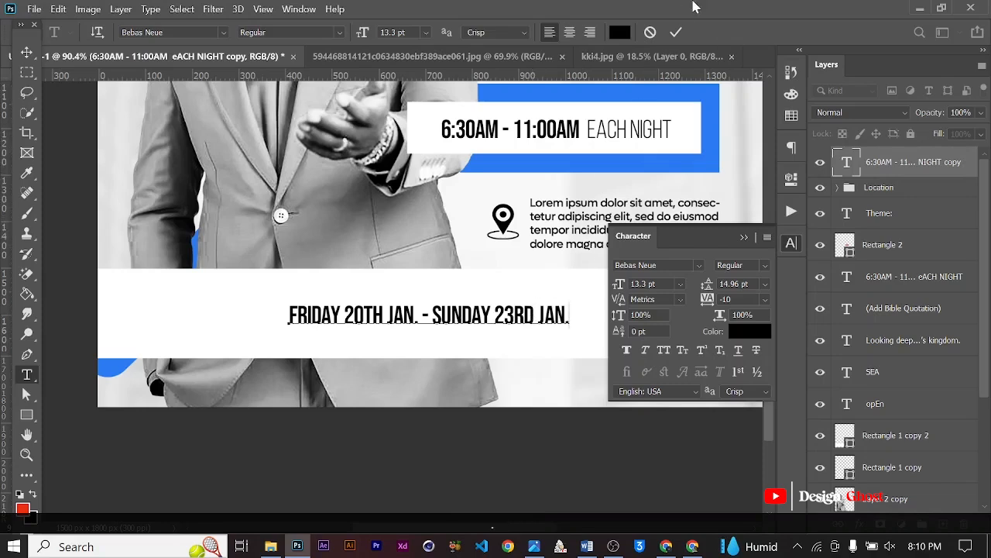
left_click(677, 32)
left_click(745, 239)
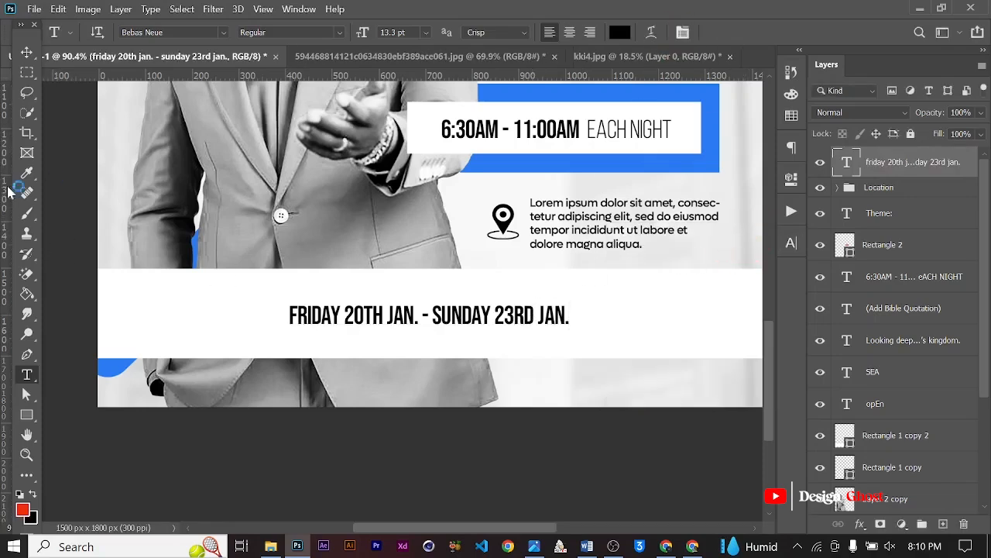
- Scale the date text up to about 146% and reposition it on the white strip
left_click(27, 52)
scroll(491, 314, "down", 1)
key("ctrl+t")
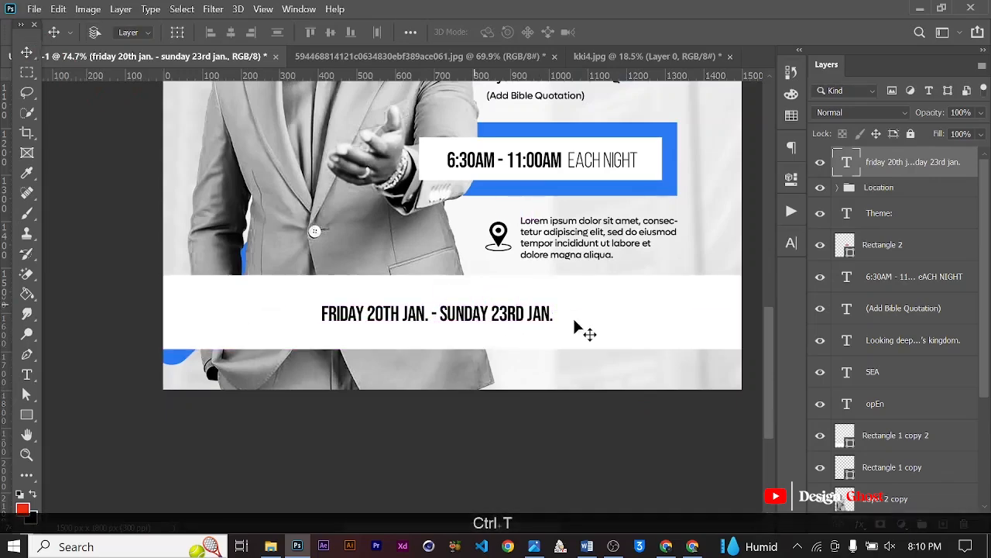
left_click_drag(553, 296, 655, 271)
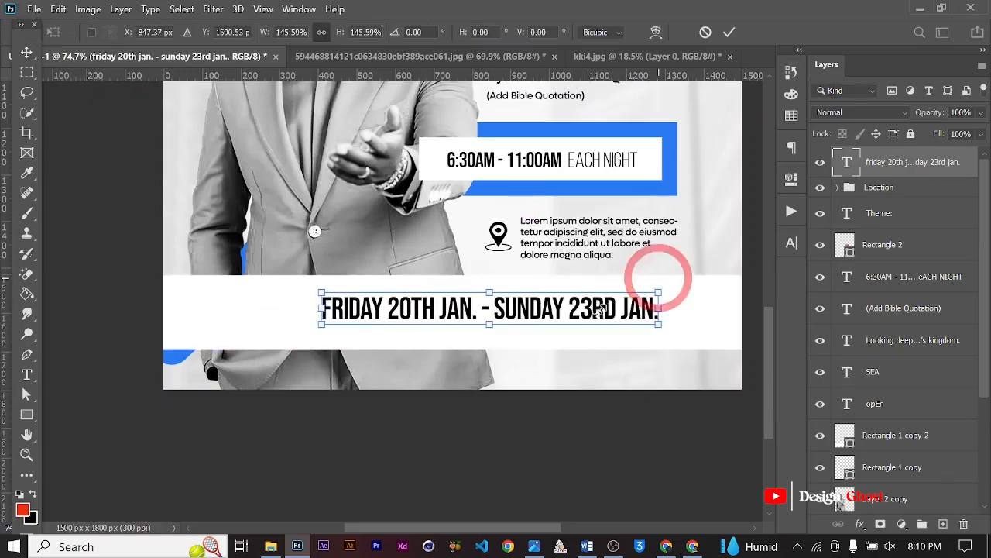
left_click_drag(580, 304, 564, 329)
key("Return")
key("ctrl+0")
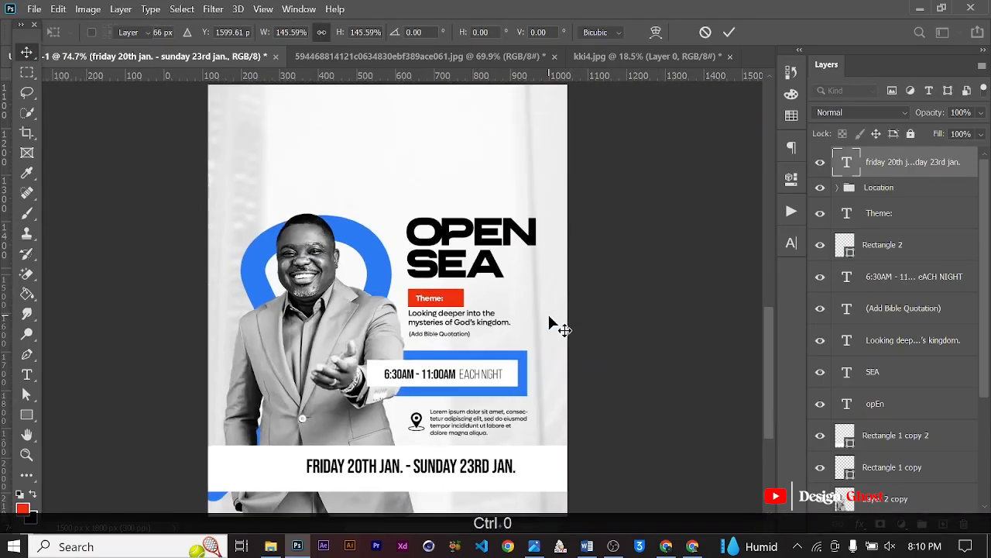
key("ctrl+s")
key("ctrl+a")
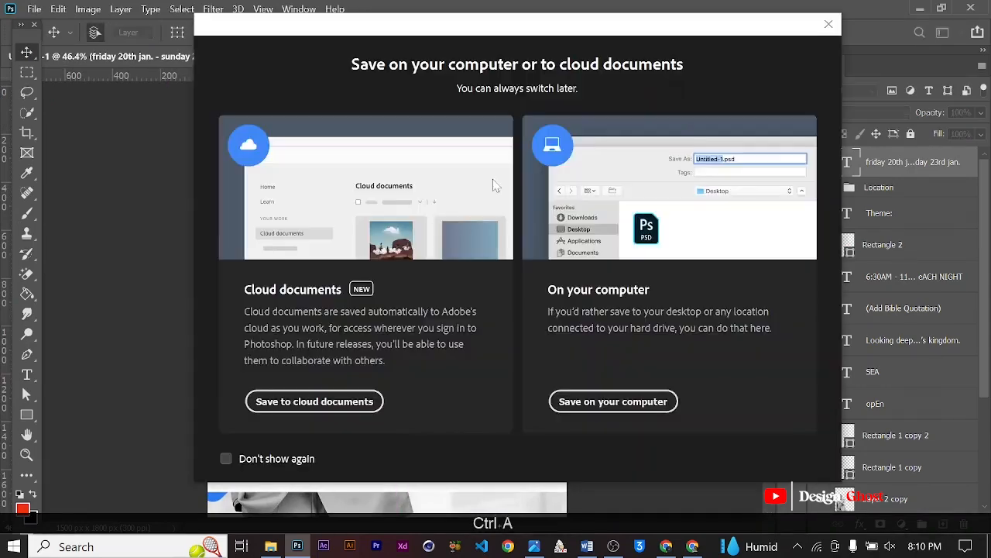
left_click(828, 24)
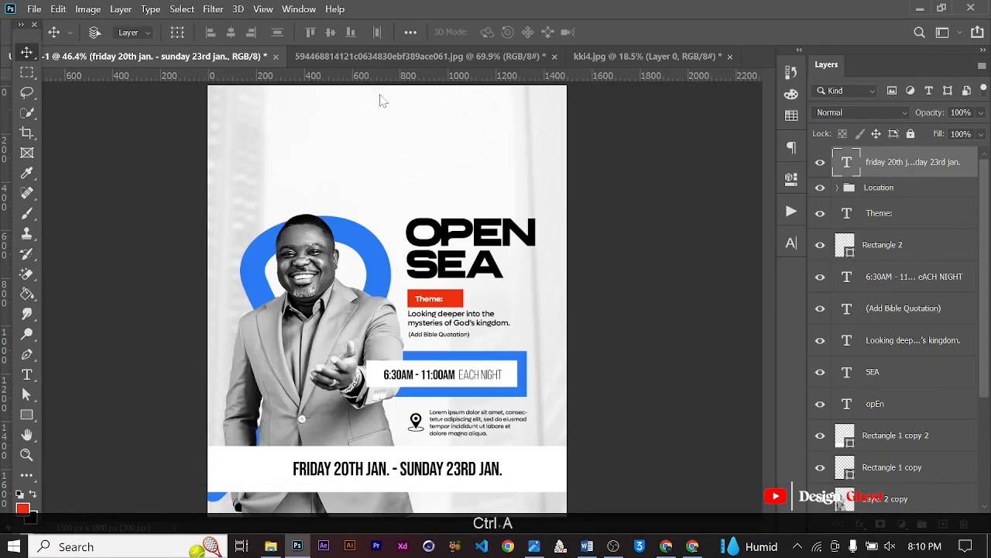
- Centre the date text horizontally on the whole canvas and clear the selection
key("ctrl+a")
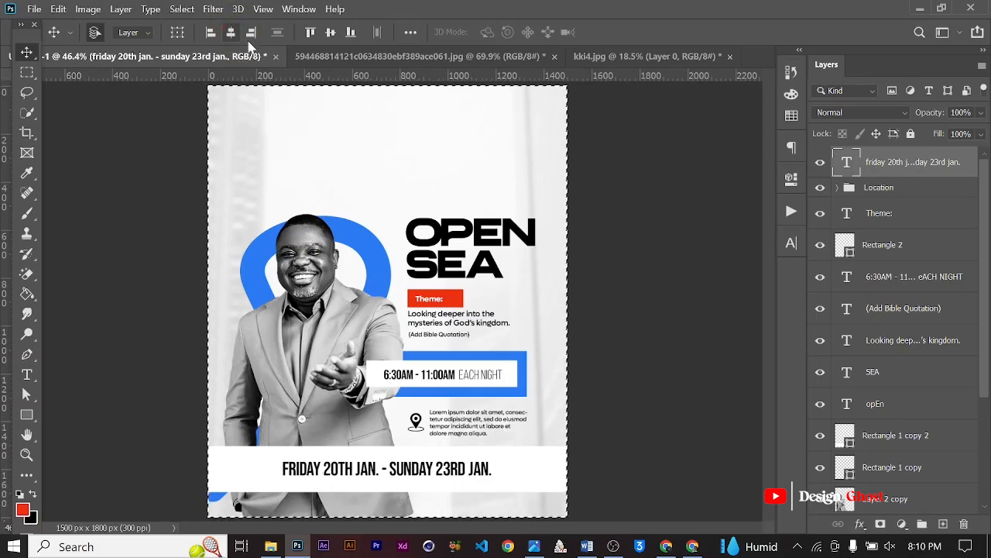
key("ctrl+d")
key("Return")
key("ctrl+0")
- Examine the date strip's placement and its spacing from the location section and the flyer's lower edge
scroll(420, 442, "up", 5)
left_click_drag(423, 442, 455, 303)
scroll(454, 337, "up", 1)
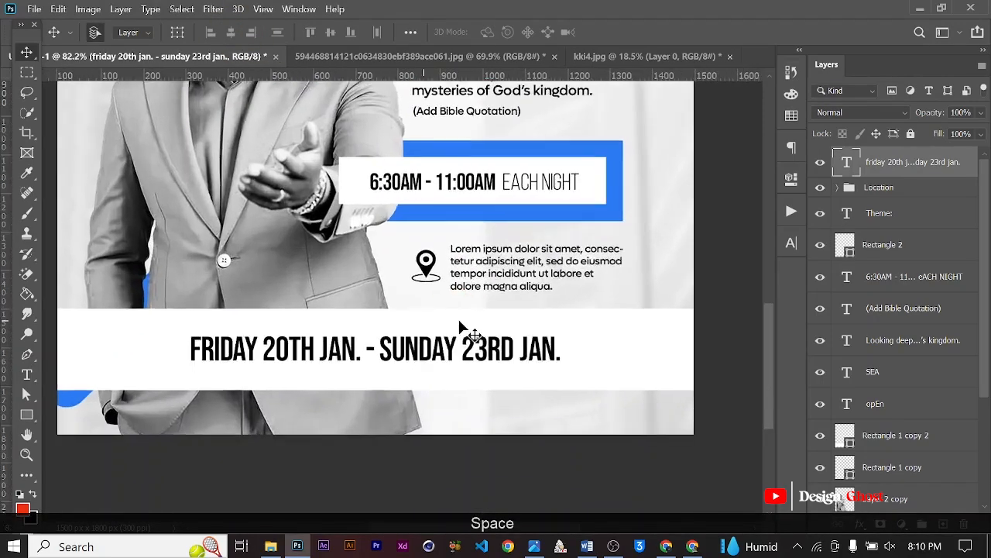
scroll(460, 327, "down", 4)
scroll(465, 353, "down", 2)
scroll(467, 355, "up", 4)
left_click_drag(488, 416, 486, 239)
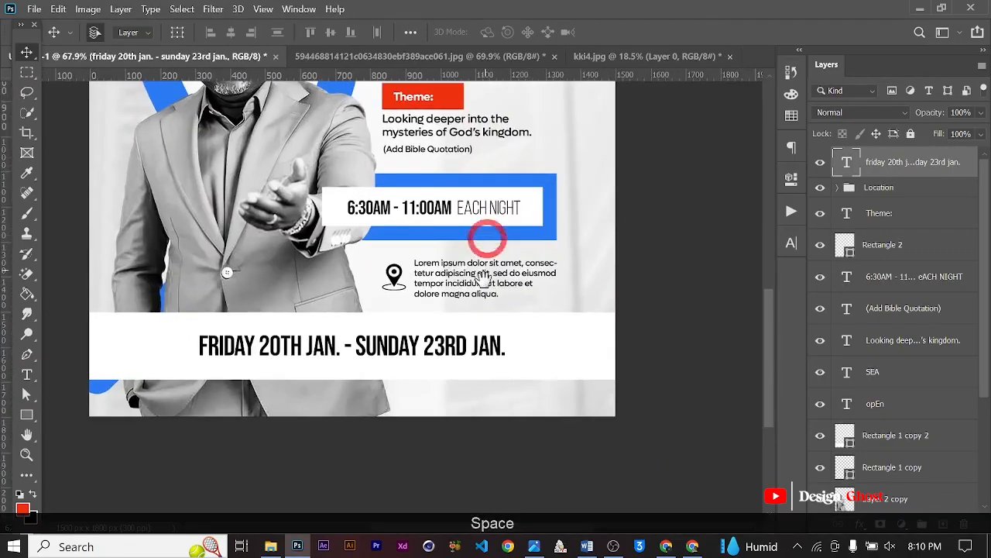
scroll(482, 282, "down", 4)
scroll(481, 292, "down", 1)
key("Return")
key("ctrl+0")
scroll(441, 371, "up", 4)
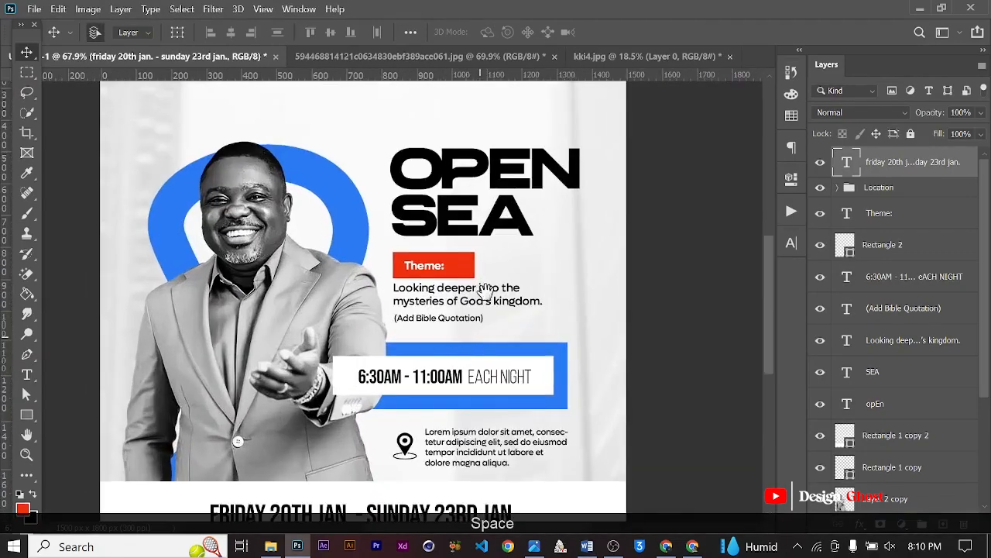
left_click_drag(479, 333, 472, 177)
scroll(401, 381, "up", 3)
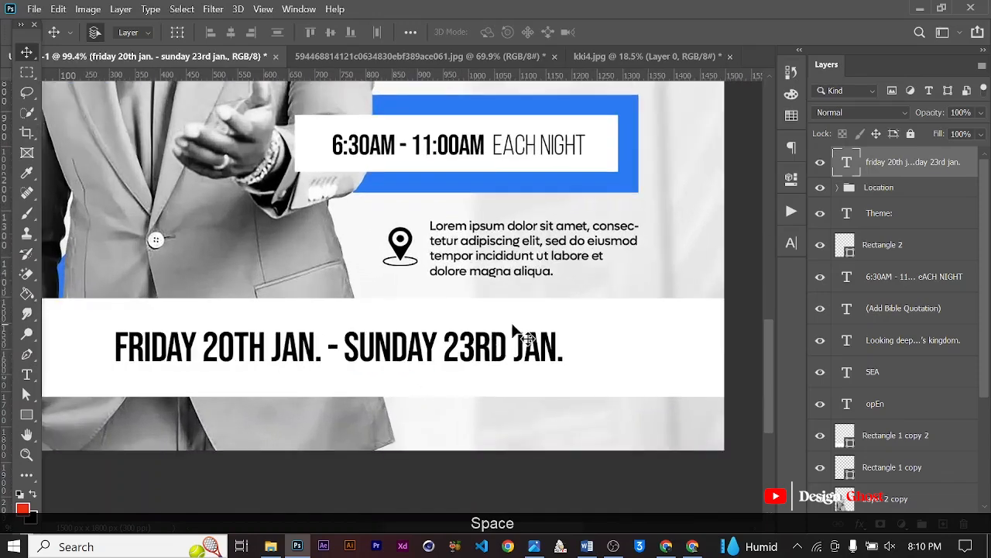
- Place the white strip layer directly beneath the date text layer and nudge both up slightly, closer to the location section
left_click(596, 358)
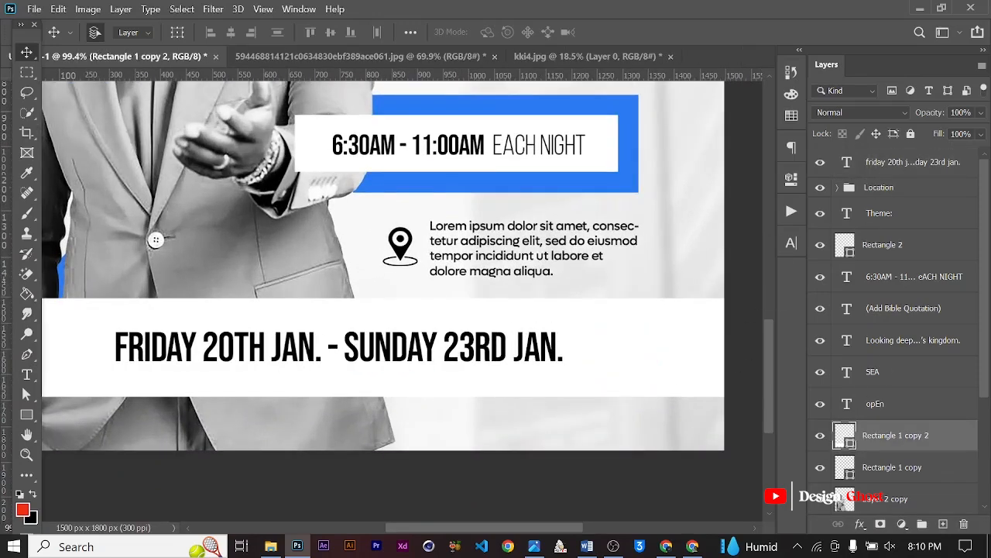
left_click_drag(900, 424, 912, 177)
key("Up")
key("Up")
key("Up")
key("Up")
key("Up")
key("Up")
key("Up")
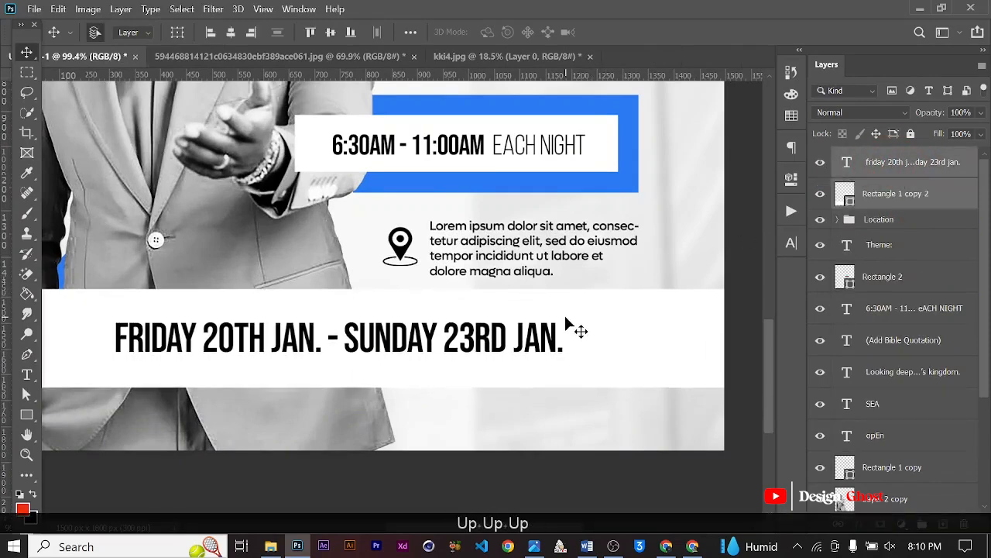
- Group the Rectangle 2, service time, "(Add Bible Quotation)" and "Looking deeper into the mysteries of God's kingdom." layers
scroll(525, 384, "up", 2)
left_click_drag(525, 383, 529, 255)
scroll(557, 248, "up", 2)
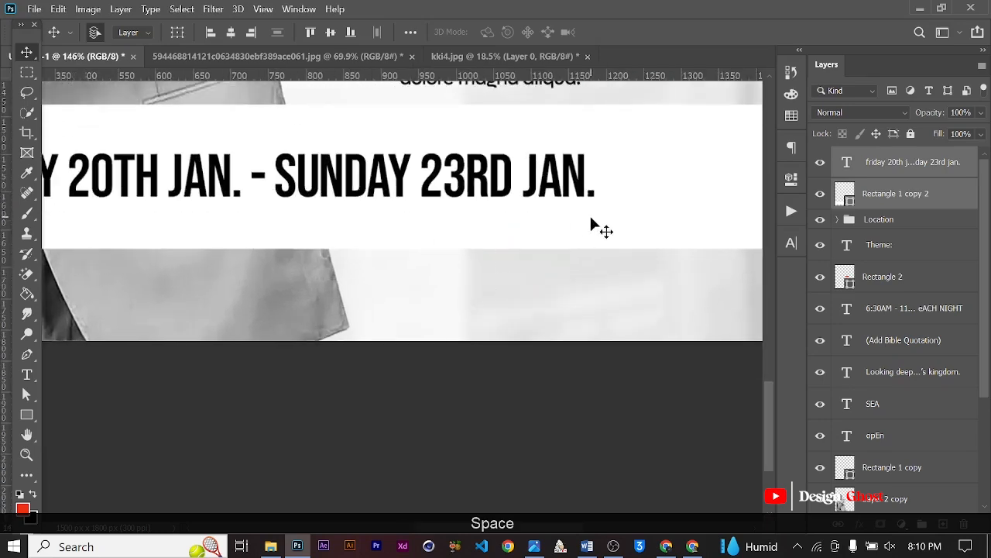
scroll(566, 250, "down", 4)
scroll(567, 270, "down", 4)
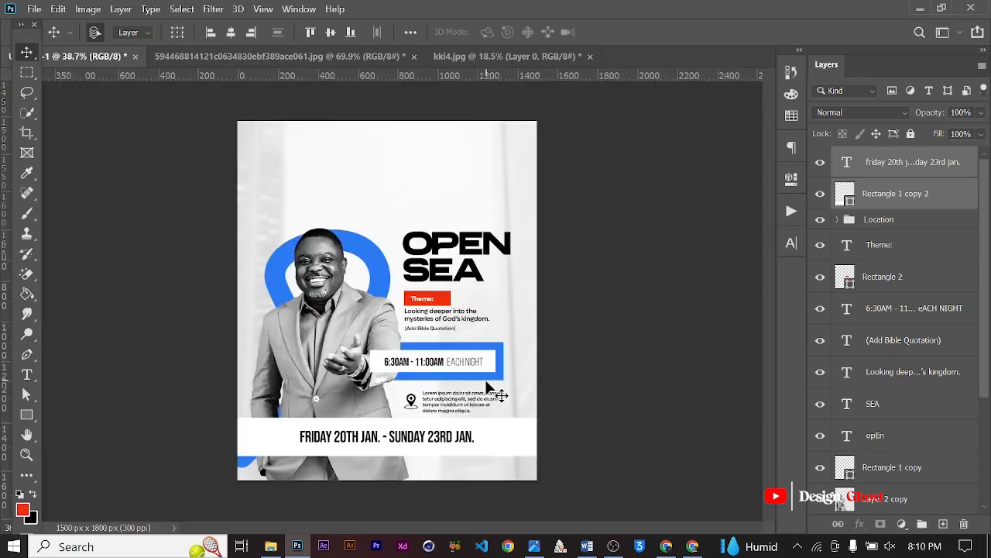
left_click(906, 162)
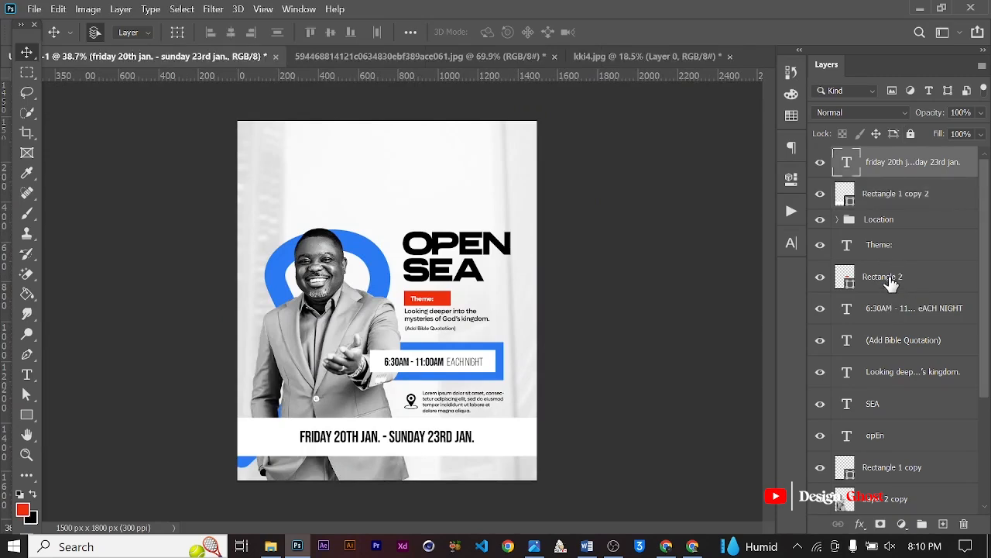
left_click(889, 280)
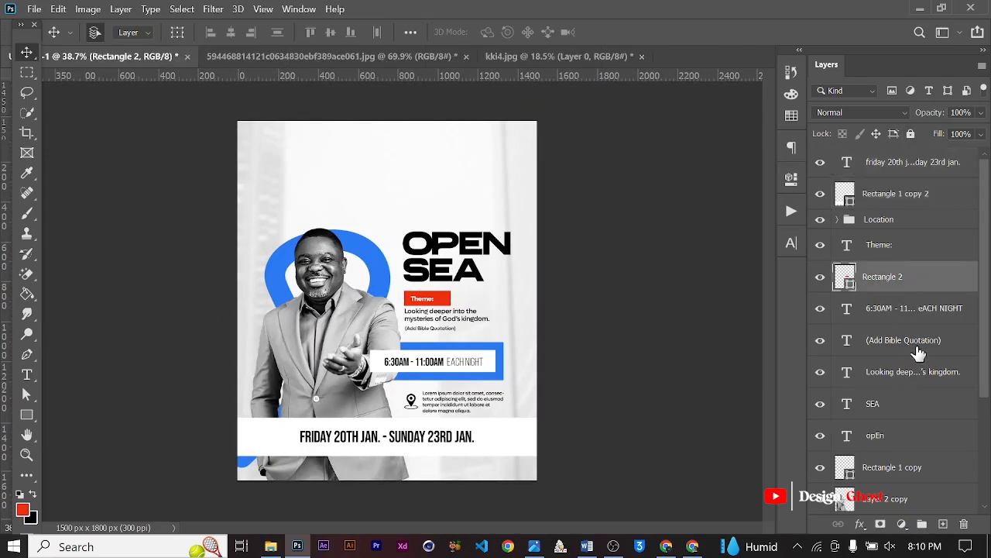
left_click(890, 373, "shift")
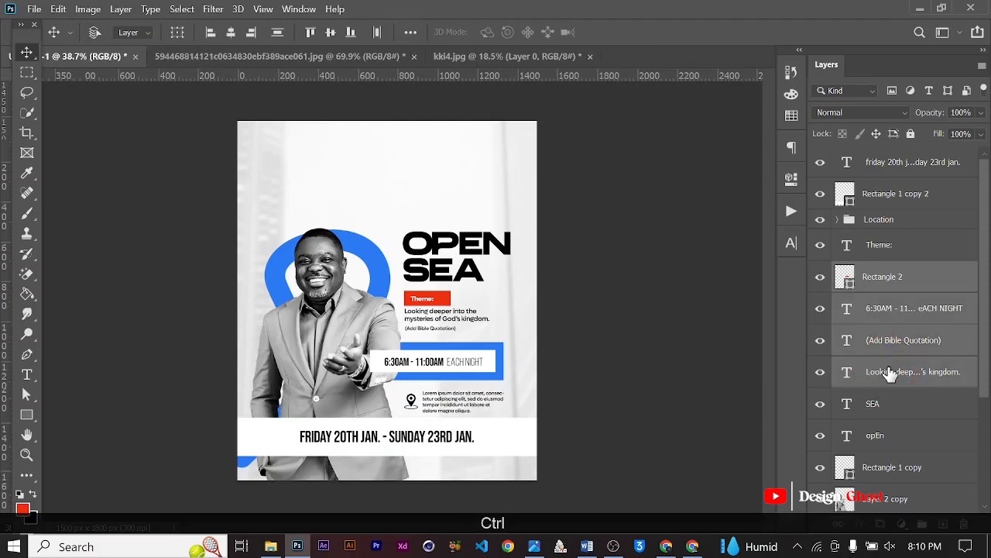
key("ctrl+g")
- Check the new group's contents and move the "6:30AM - 11:00AM EACH NIGHT" text layer out above the group
left_click(819, 272)
left_click(819, 273)
left_click(838, 270)
left_click(898, 329)
key("ctrl+bracketright")
key("ctrl+bracketright")
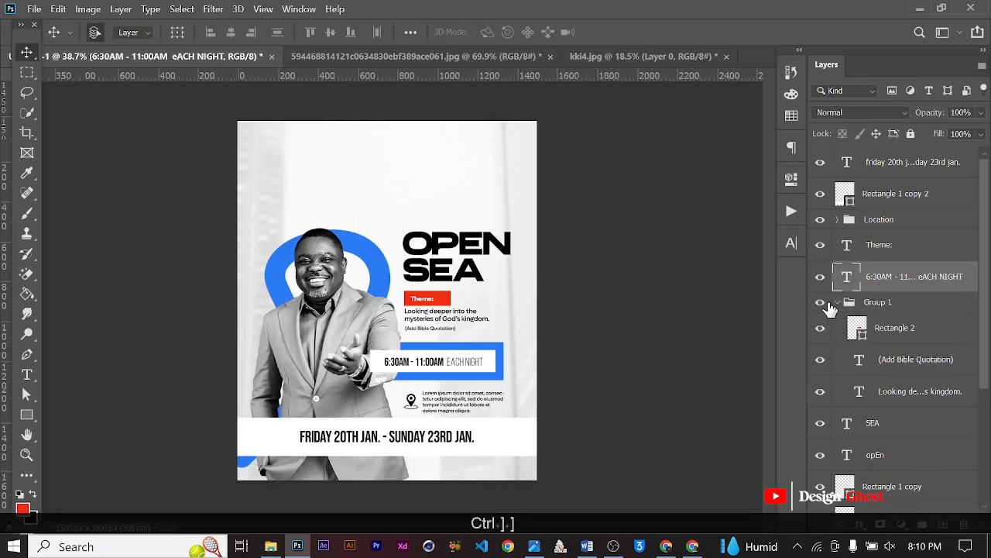
- Collapse the group holding the red rectangle, Bible quotation and subtitle text, and rename it "Theme"
left_click(837, 302)
double_click(877, 303)
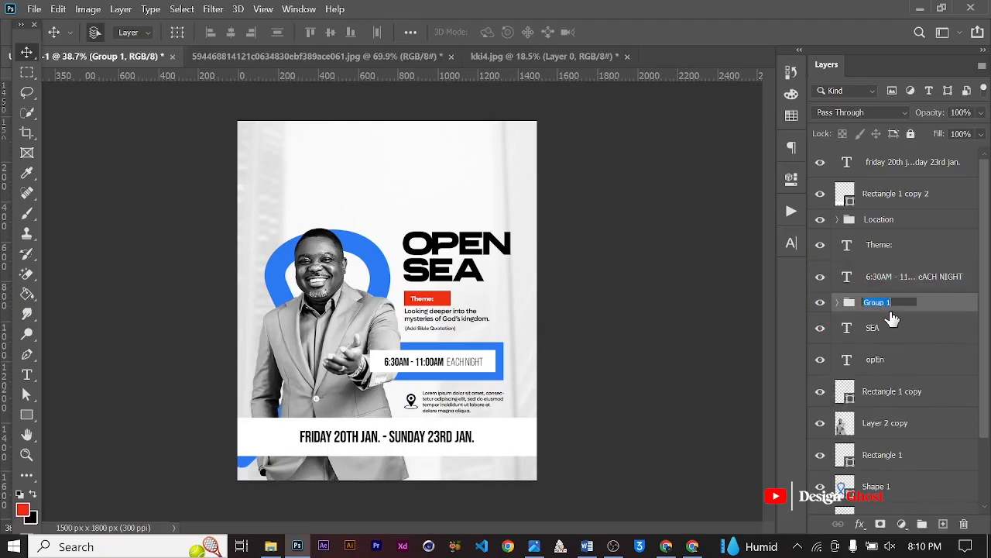
type("Theme")
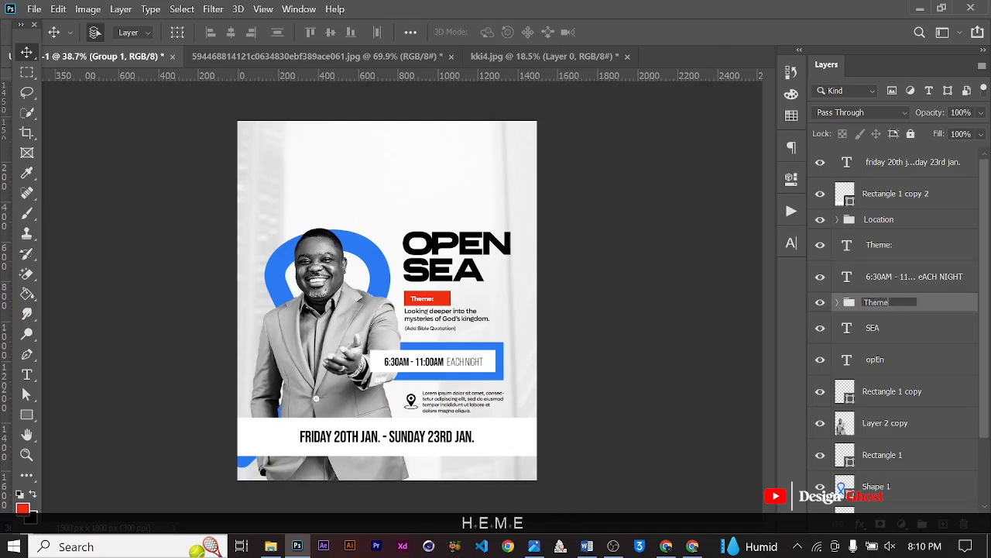
key("Return")
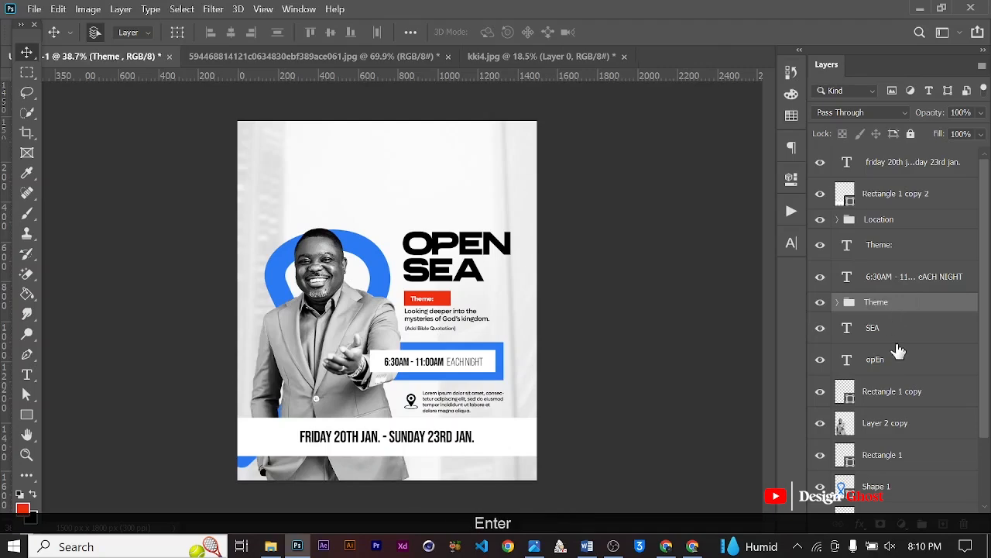
- Group the "SEA" and "opEn" text layers and name the group "Title"
left_click(879, 332)
left_click(892, 361, "shift")
key("ctrl+g")
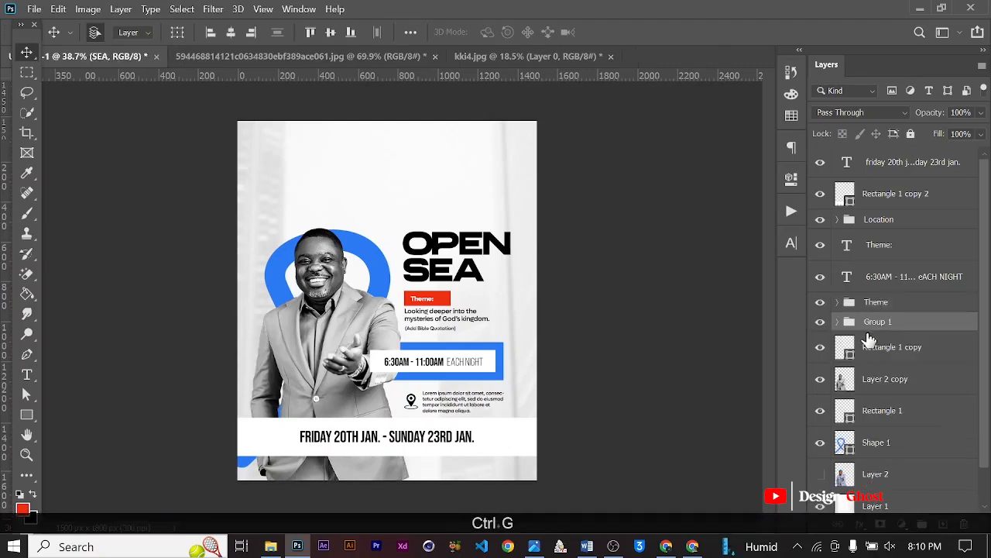
double_click(871, 320)
type("Title")
key("Return")
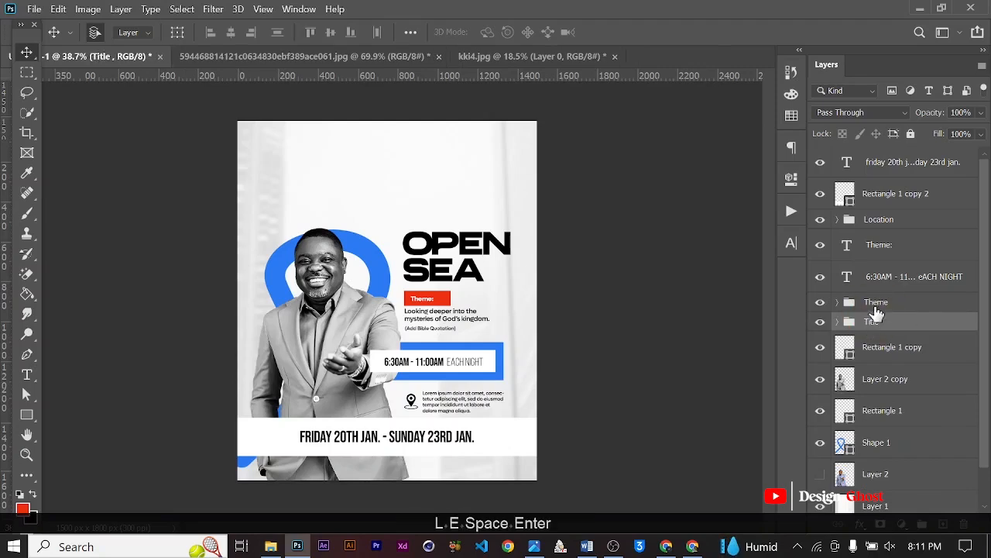
- Examine the remaining ungrouped layers and check which artwork Rectangle 1 copy holds by toggling its visibility
scroll(911, 324, "down", 1)
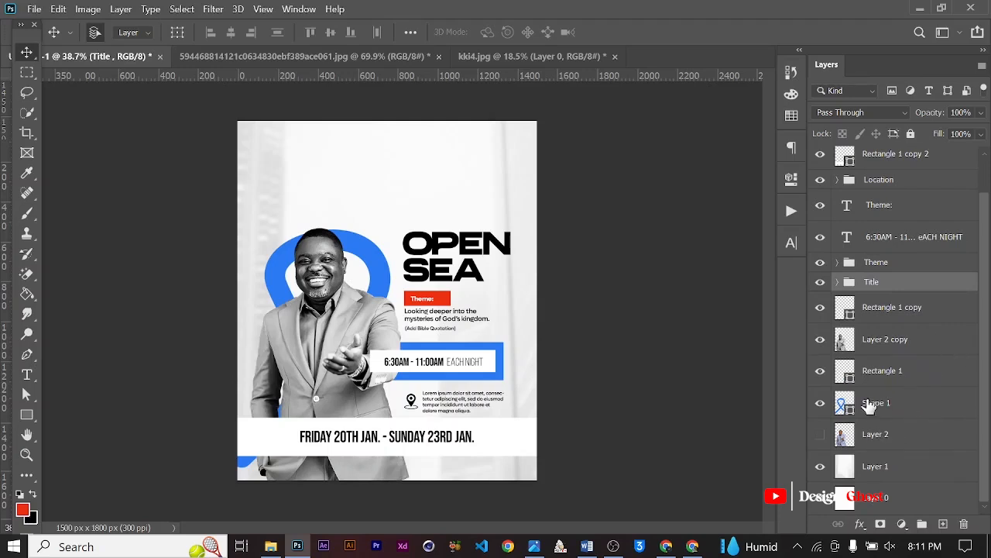
scroll(871, 426, "up", 1)
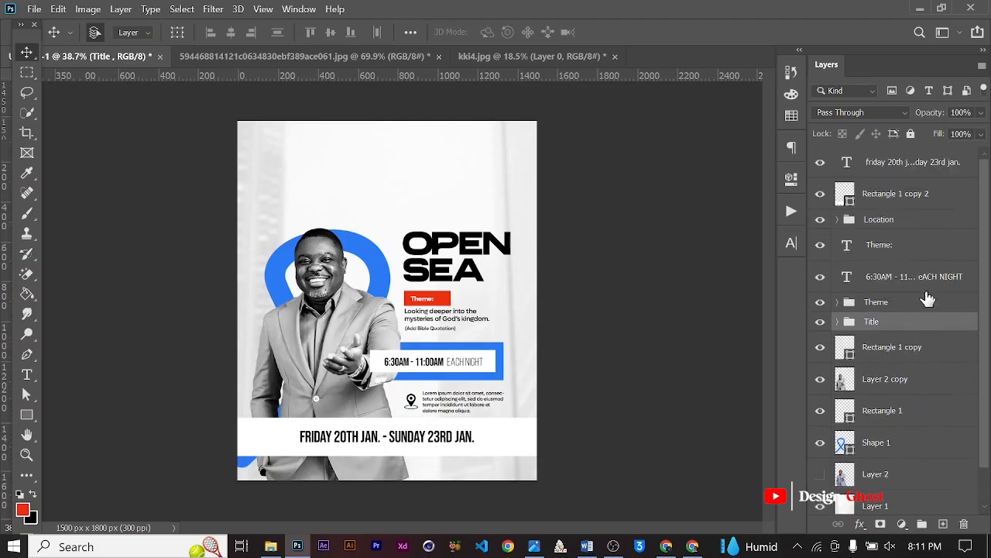
left_click(918, 283)
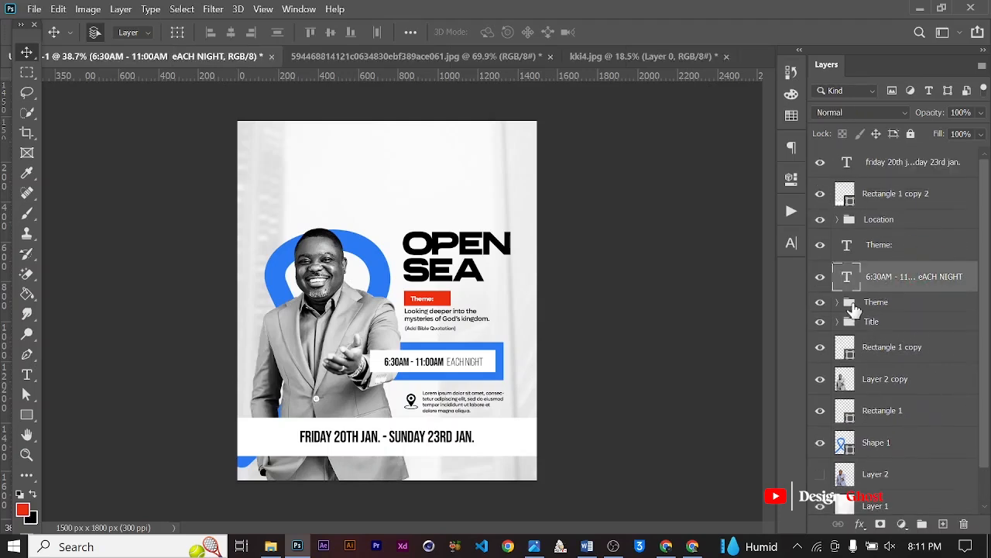
left_click(500, 377)
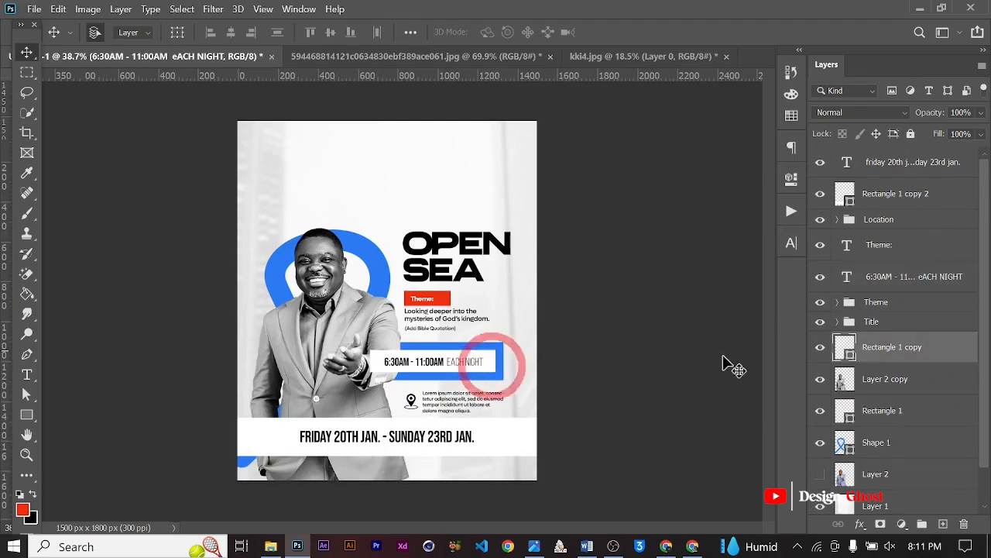
left_click(820, 347)
left_click(820, 347)
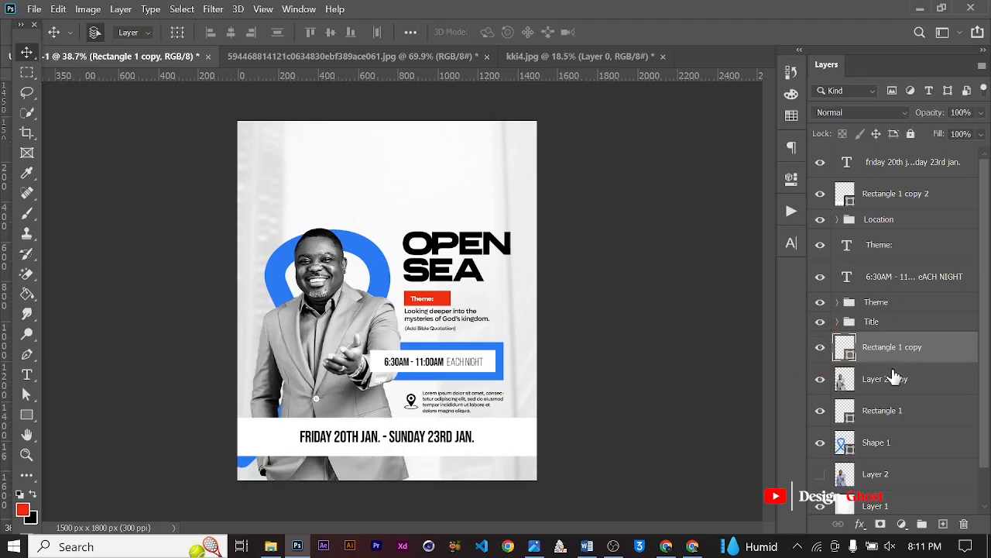
key("ctrl")
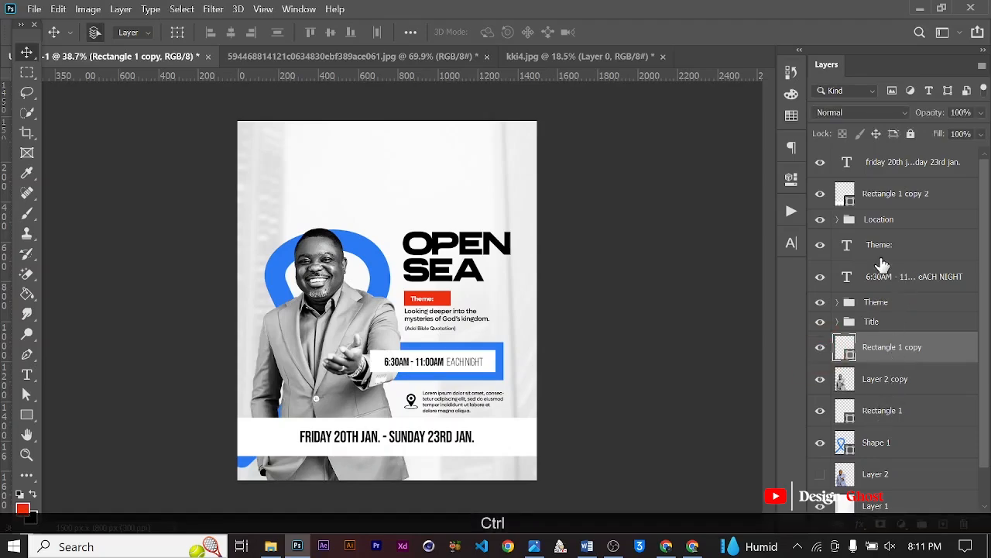
scroll(412, 372, "up", 4)
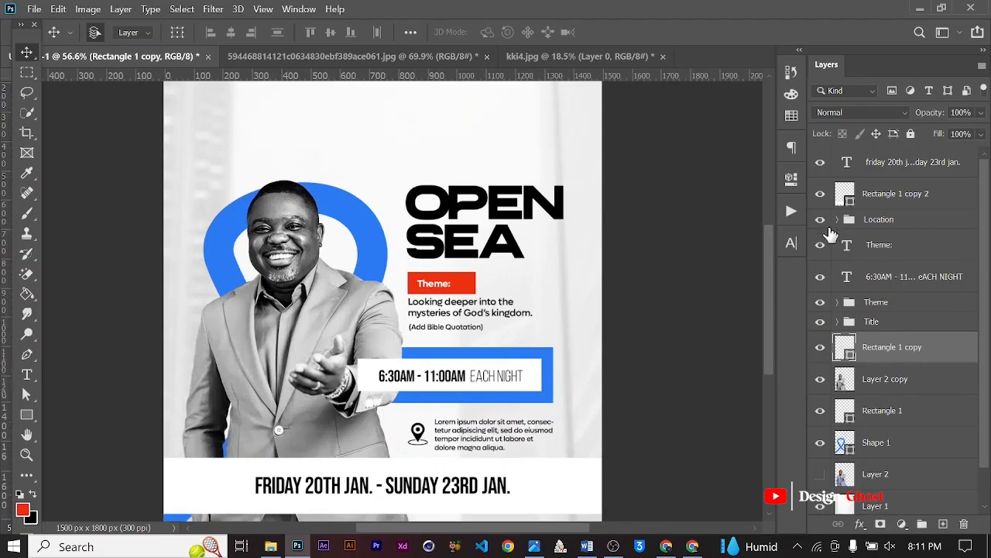
- Group all layers from the 6:30AM service time text down through Layer 2 and name the group "Image"
left_click(891, 277)
scroll(899, 357, "down", 1)
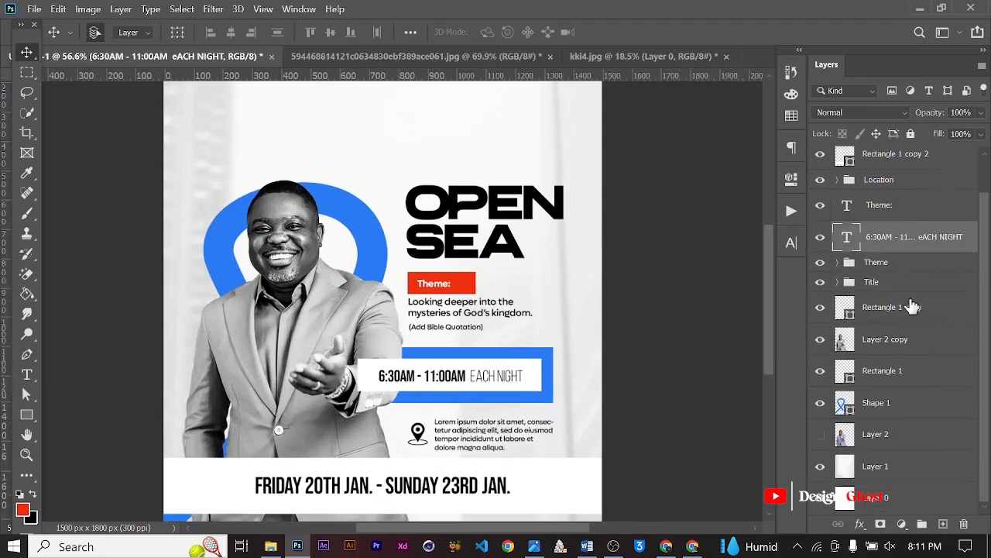
left_click(892, 436, "shift")
key("ctrl+g")
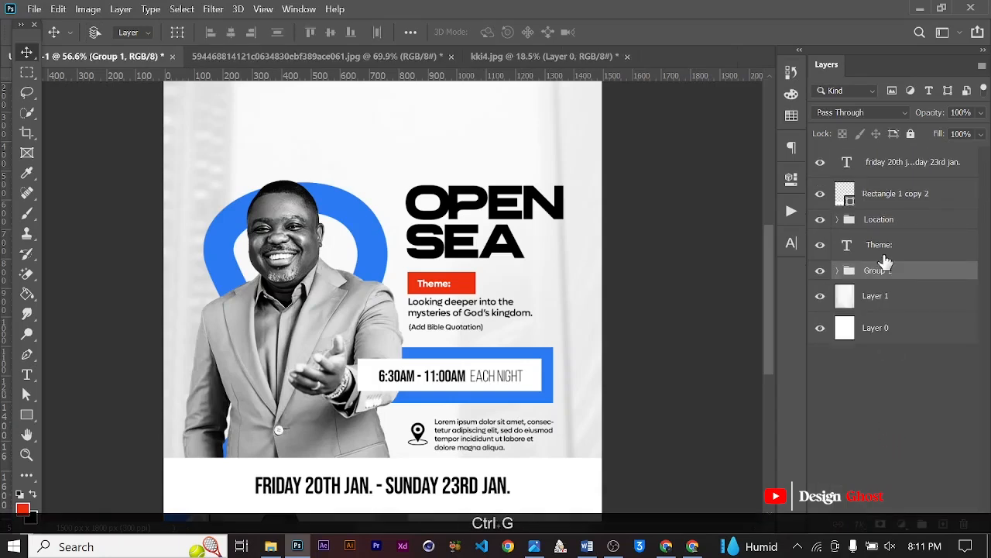
double_click(880, 271)
type("Image")
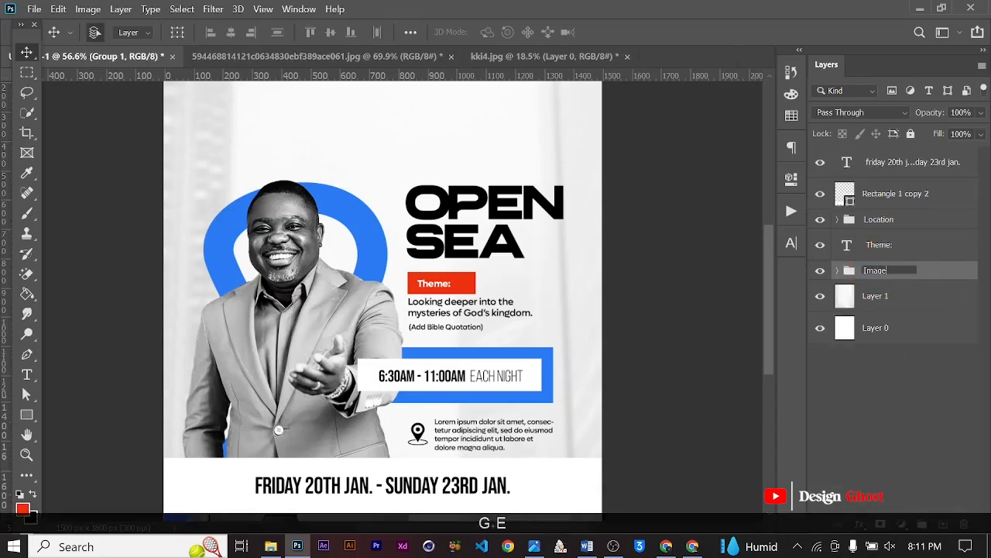
key("Return")
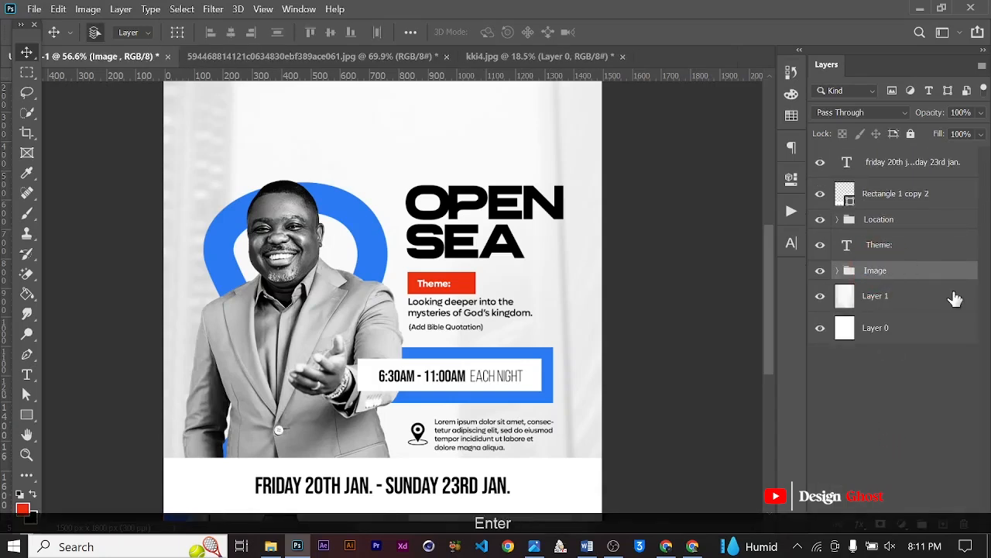
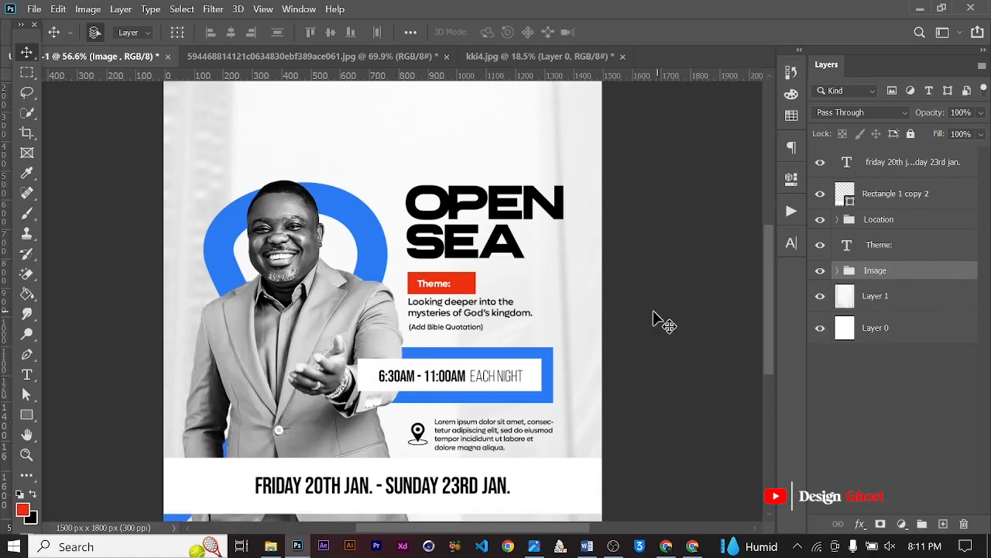
- Select everything from the date text layer down to the Image group and nudge it upward together to free space beneath the date strip
left_click(895, 170, "shift")
scroll(450, 260, "down", 6)
key("Up")
key("Up")
key("Up")
key("Up")
key("Up")
key("Up")
key("Up")
key("Up")
key("Up")
key("Up")
key("Up")
key("Up")
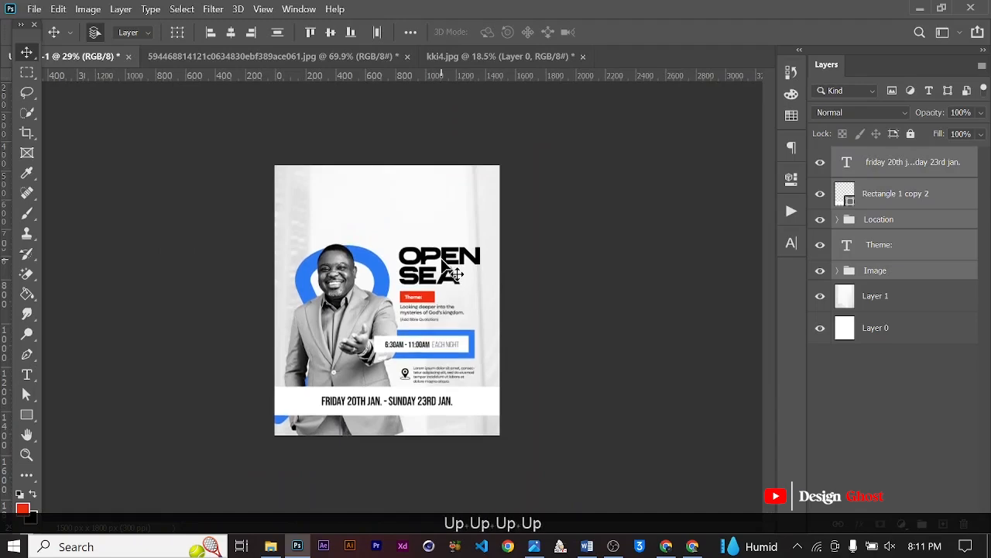
key("Up")
key("Up")
key("Up")
key("Up")
key("Up")
key("Up")
key("Up")
key("Up")
key("Up")
key("Up")
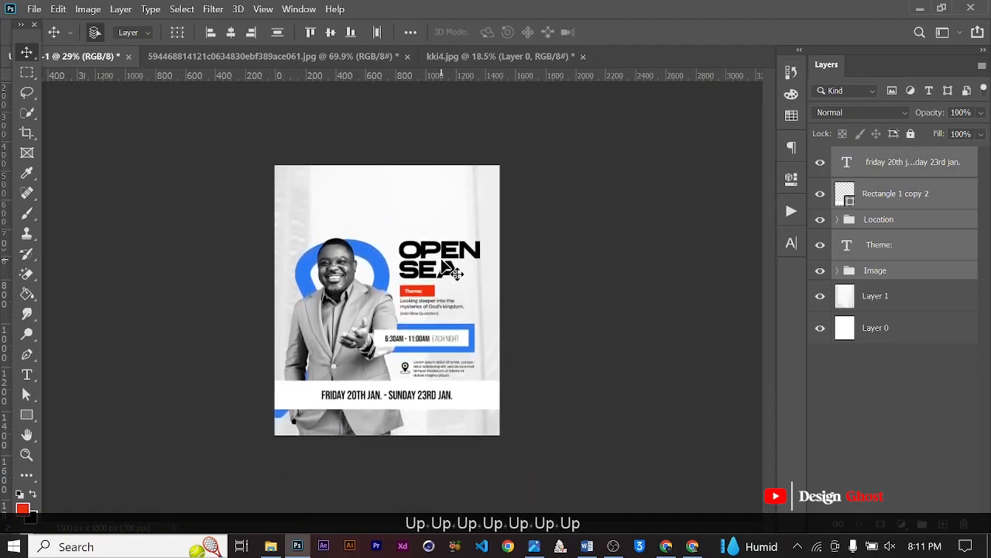
key("Up")
key("Up")
key("Up")
key("Up")
key("Up")
key("Up")
key("Up")
key("Up")
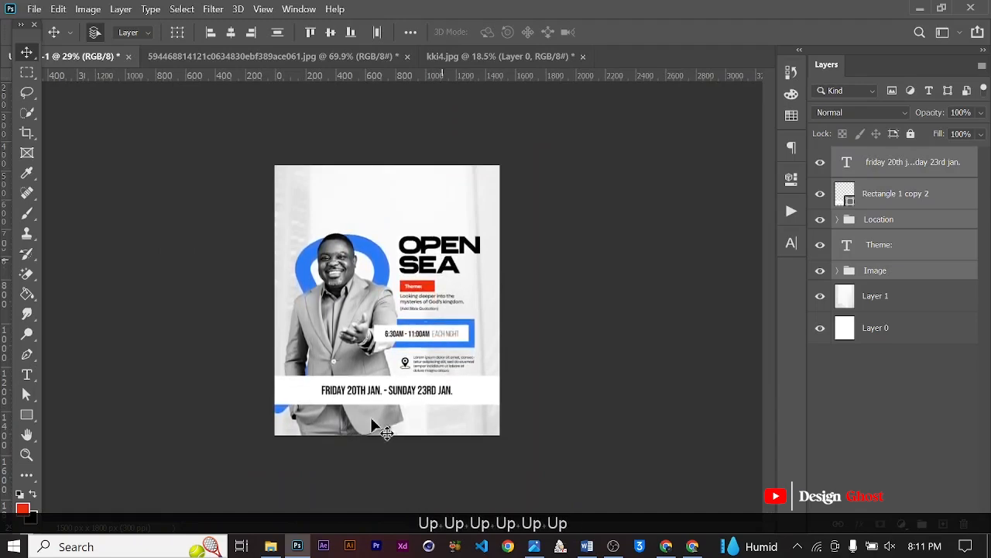
key("Return")
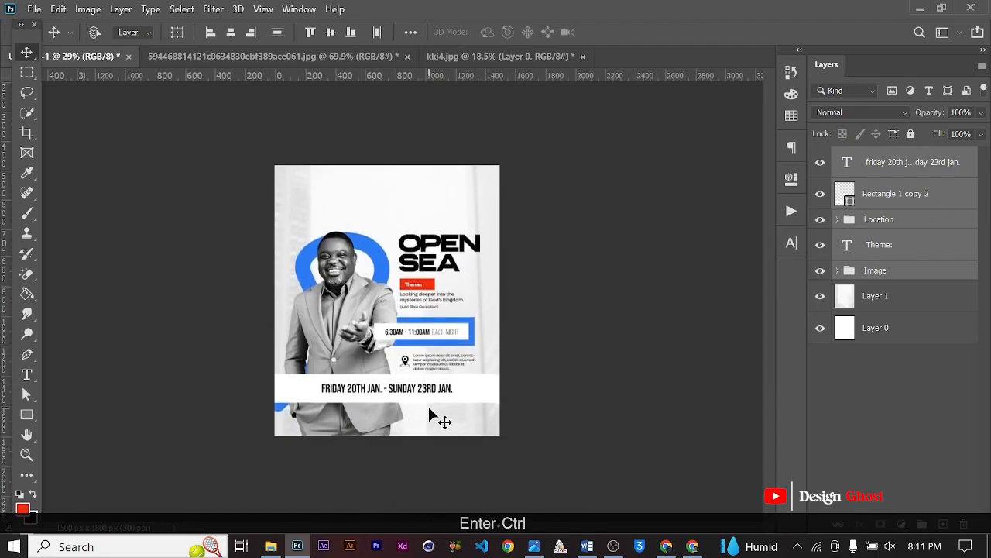
- Start a new text line below the date strip, beside the man's jacket, in the date text's font reading "FOR MORE INFO CONTACT:"
key("ctrl+0")
left_click_drag(438, 328, 456, 124)
scroll(421, 265, "up", 3)
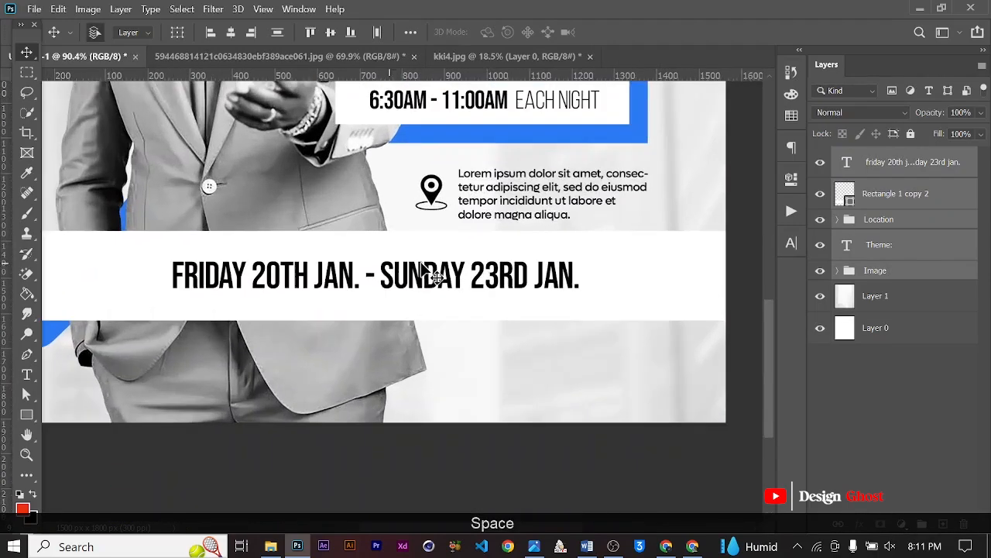
left_click(26, 374)
scroll(550, 336, "up", 1)
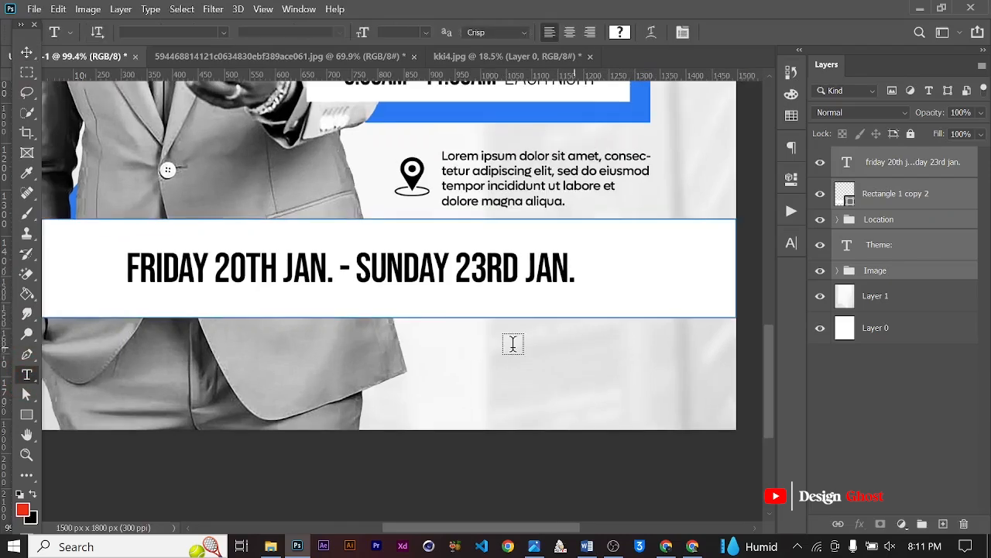
left_click(914, 165)
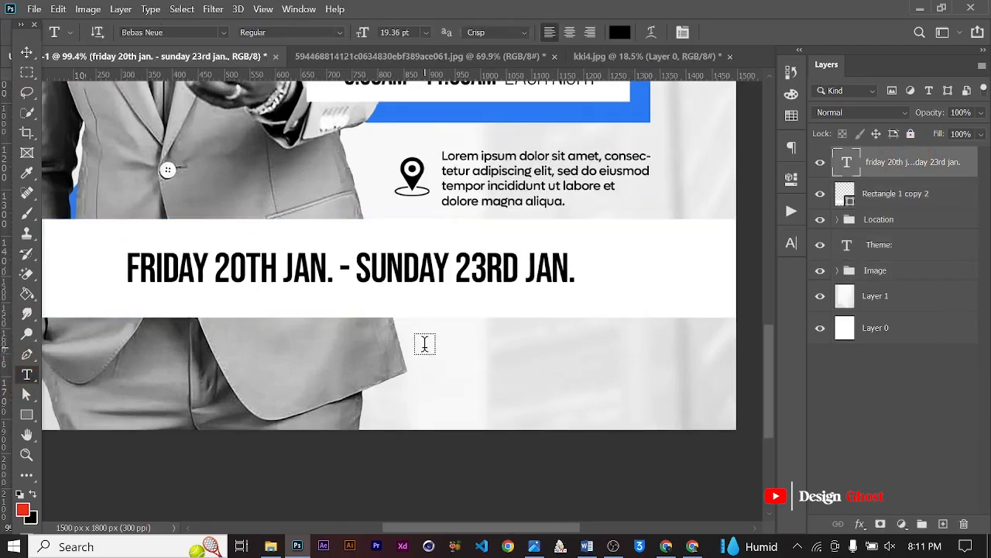
left_click(419, 342)
key("Caps_Lock")
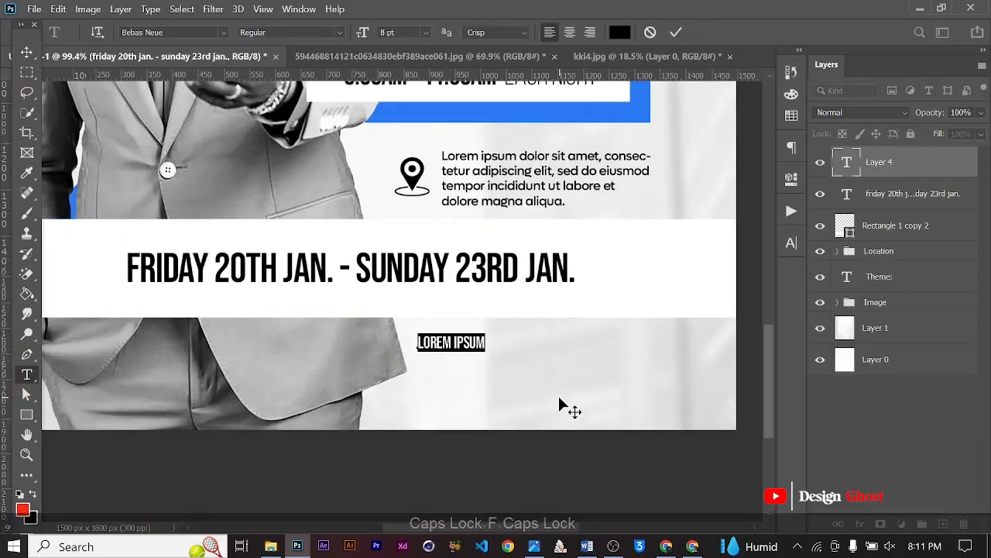
type("FOR MORE I")
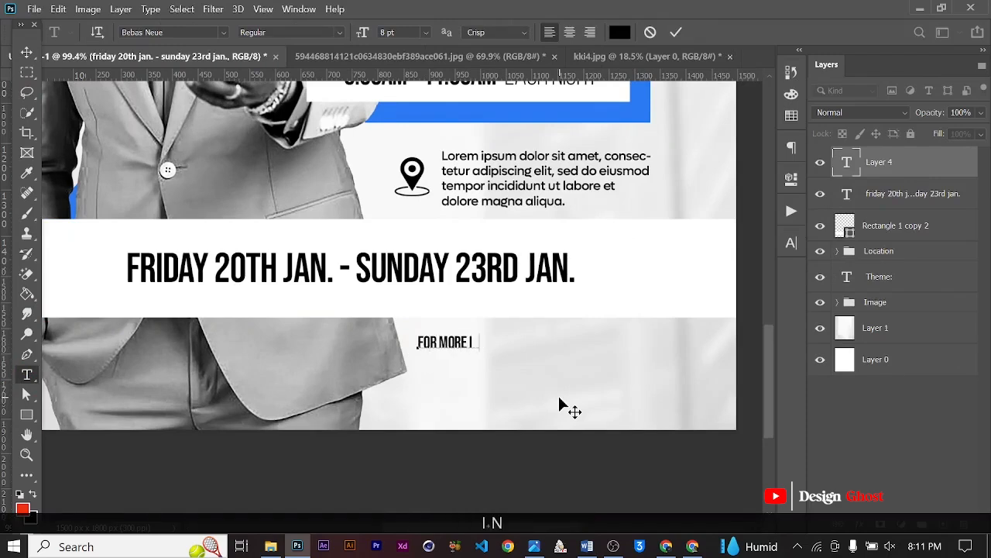
type("NFO CO")
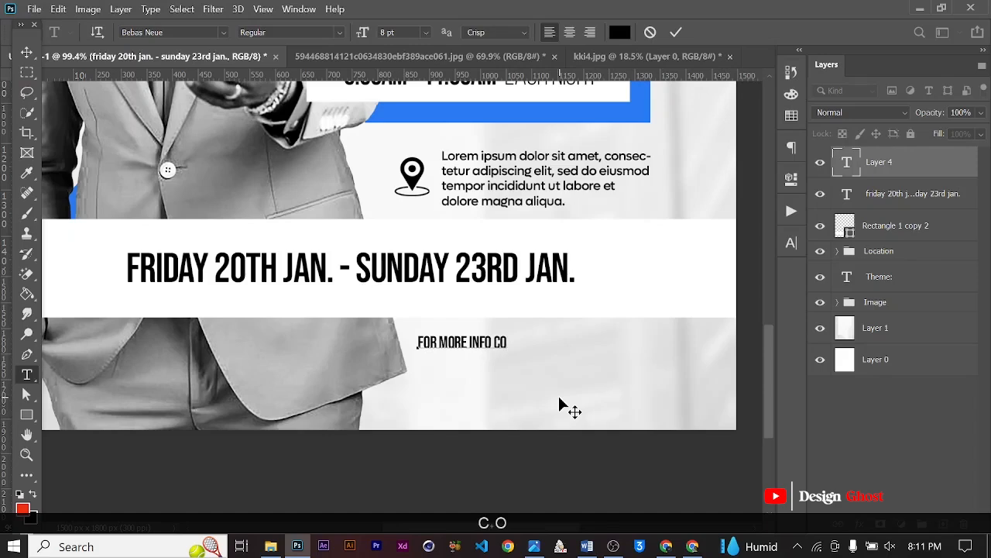
type("NTACT: ")
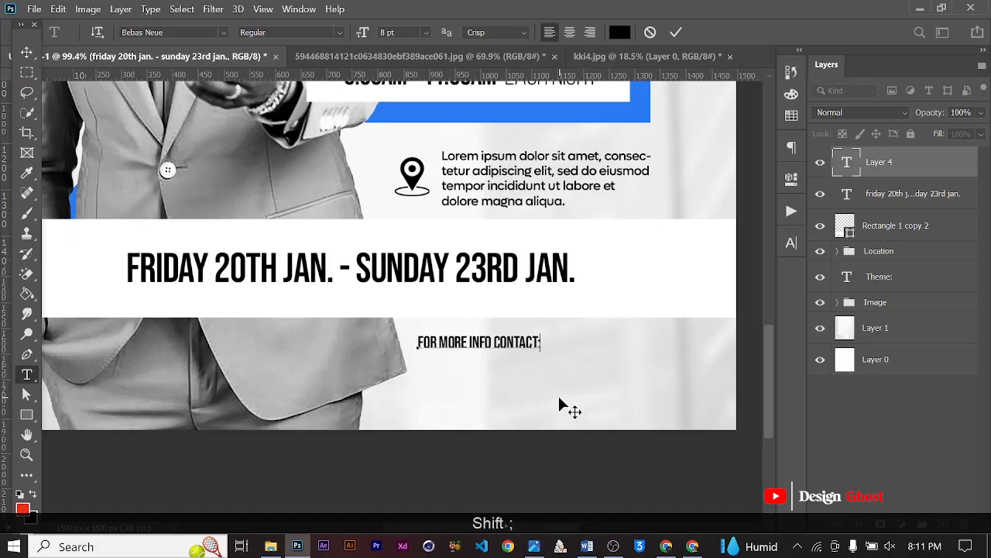
- Add the placeholder phone number to the contact line, followed by a "|" separator
type("+233 00 ")
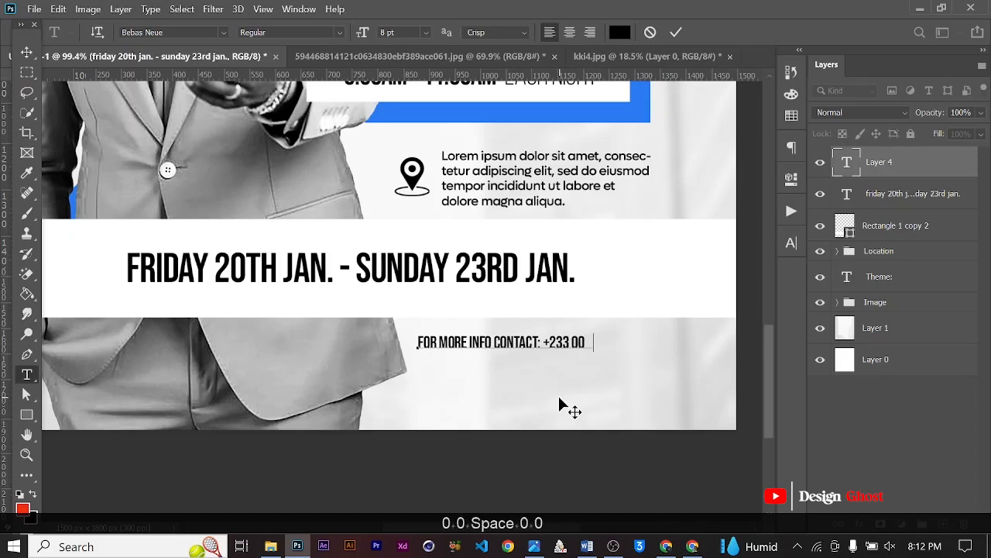
type("000 000")
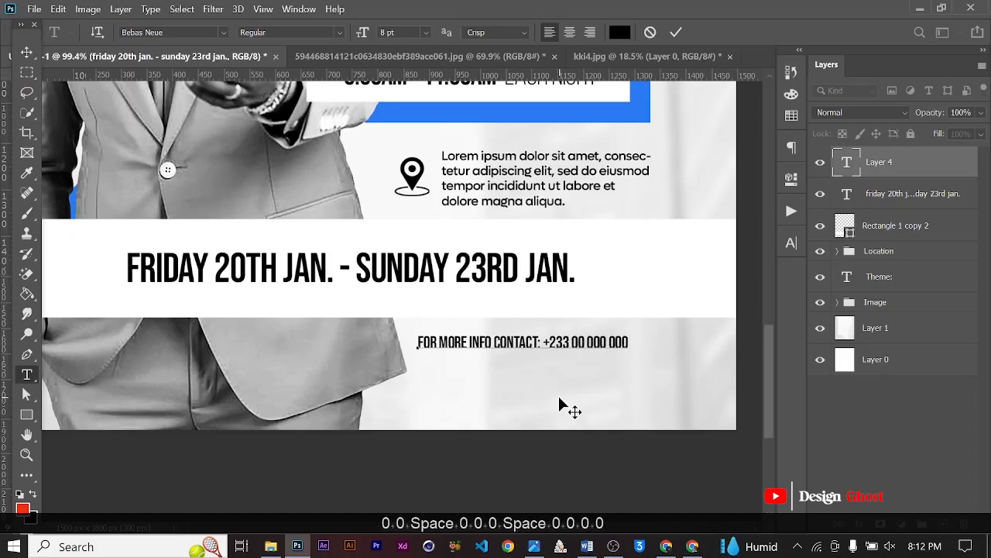
type(",")
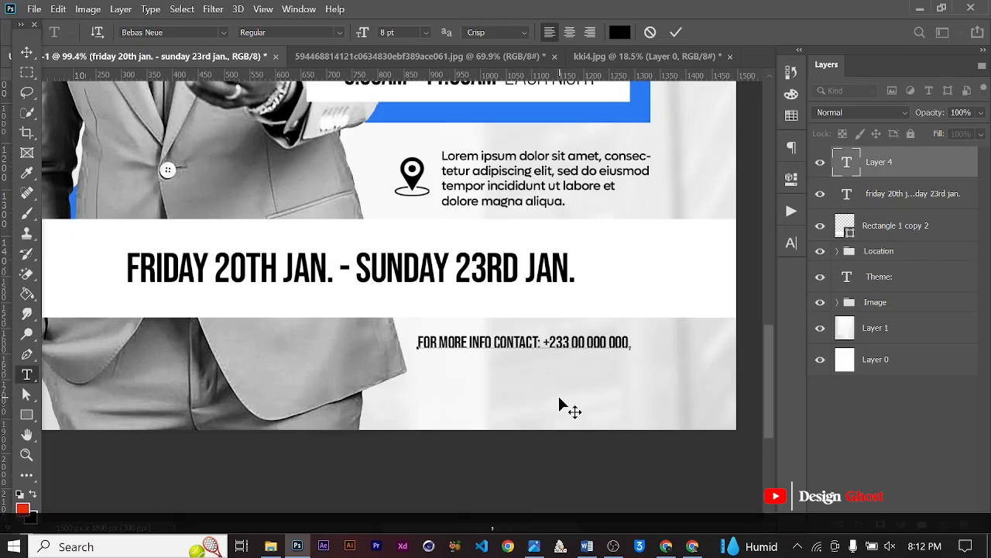
key("BackSpace")
key("BackSpace")
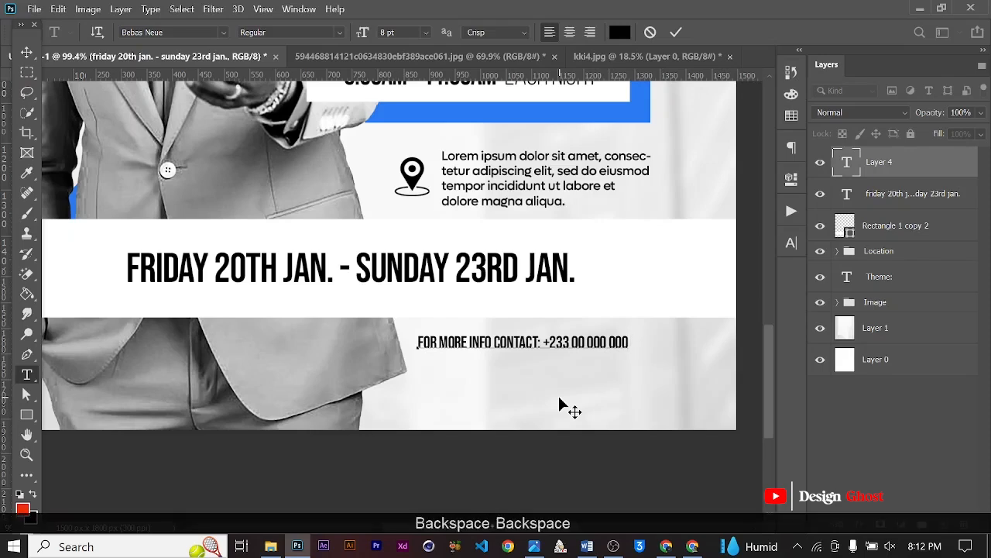
type("|")
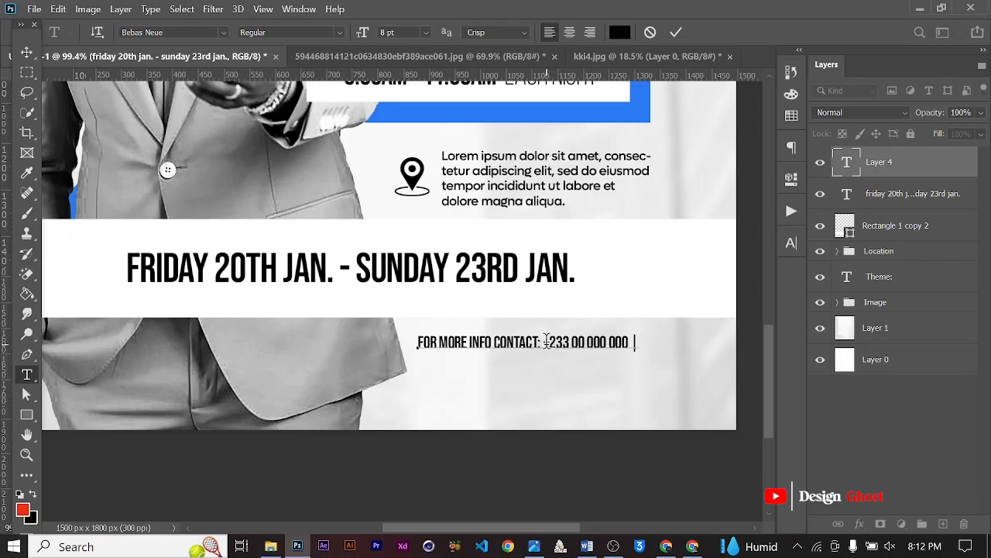
- Duplicate the placeholder phone number after the "|" separator in the contact line
left_click_drag(546, 342, 624, 344)
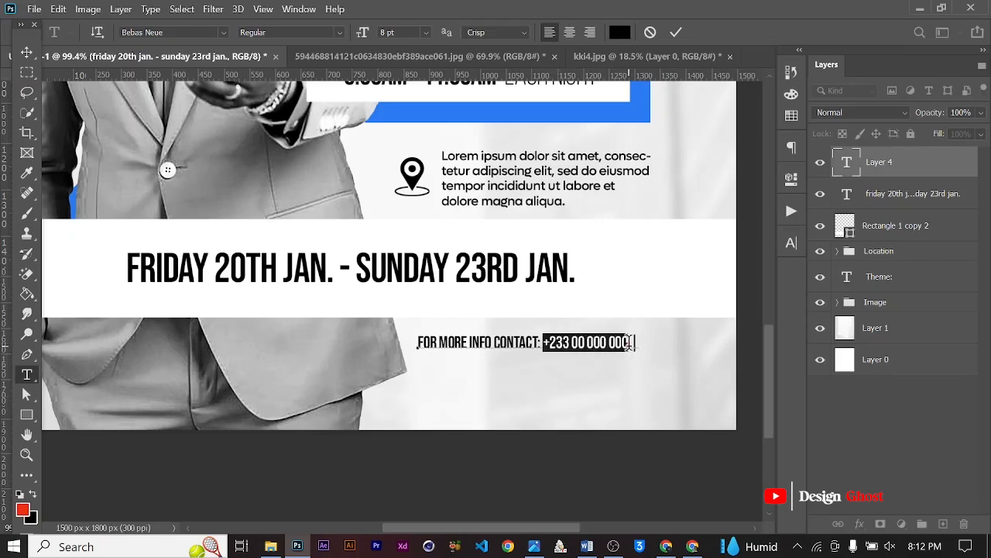
key("ctrl+c")
left_click(639, 342)
key("ctrl+v")
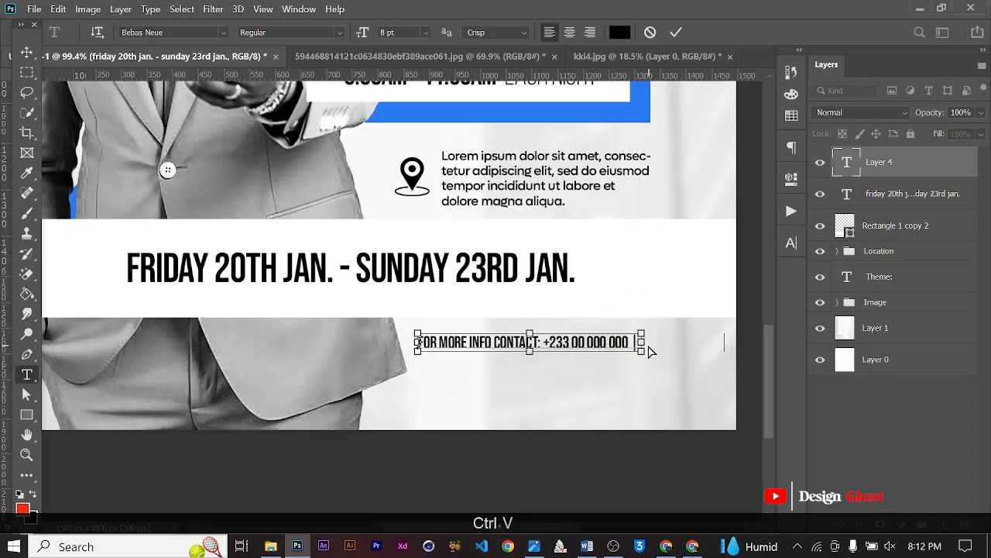
- Commit the contact line and change its font to Lufga SemiBold
left_click(678, 34)
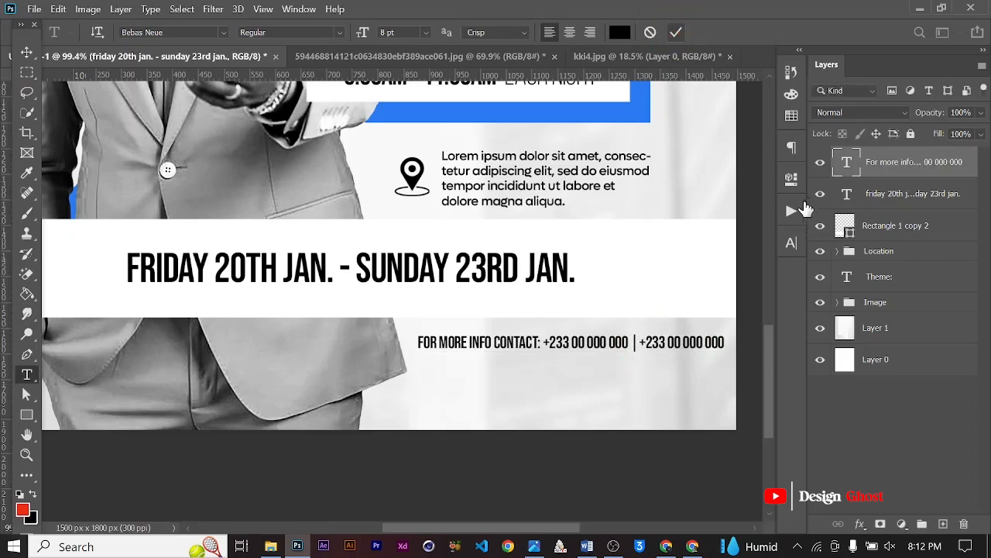
left_click(791, 242)
left_click(657, 264)
type("lufga")
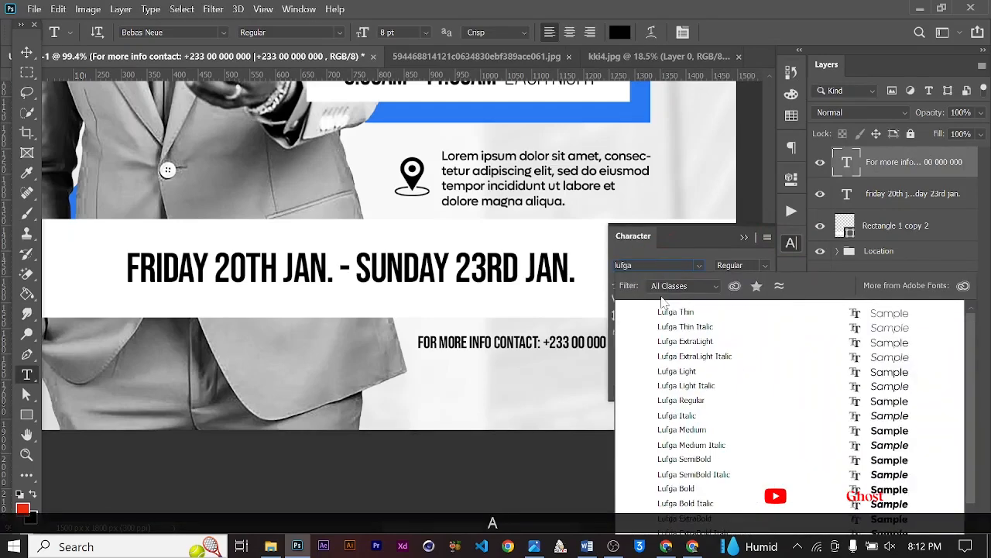
key("Return")
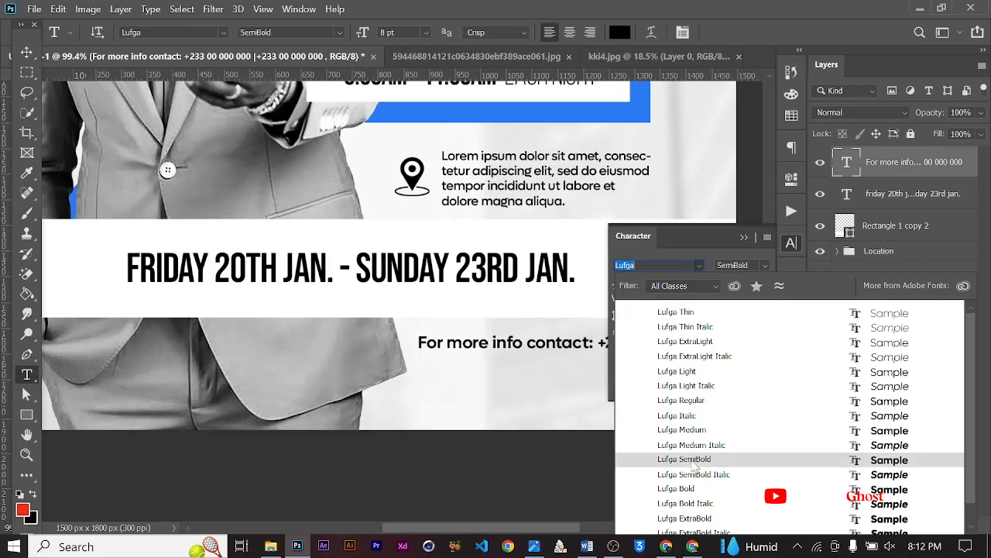
left_click(690, 459)
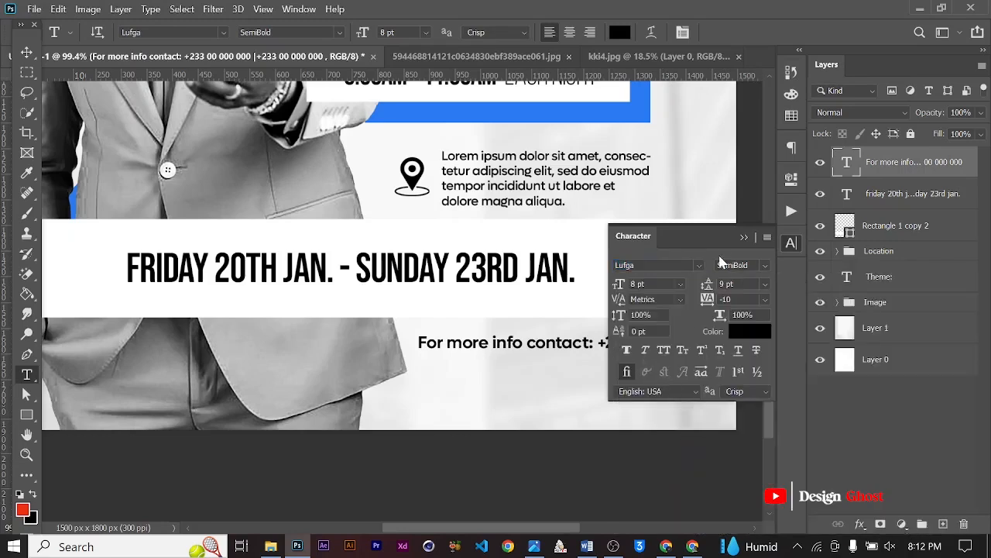
- Set the contact line's letter tracking to -25
left_click(764, 299)
left_click(757, 352)
left_click(745, 238)
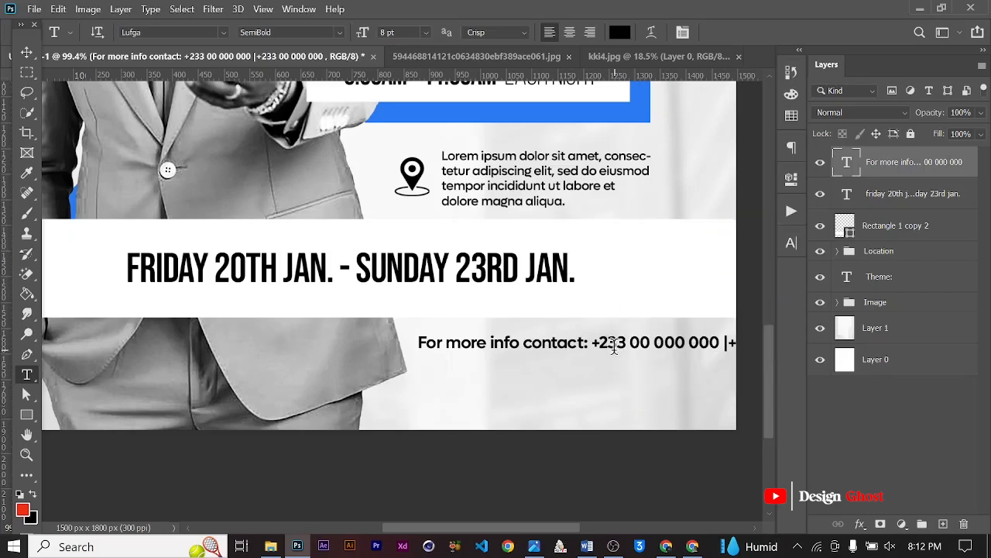
- Break the contact text before the first phone number so both numbers sit on a second line
left_click(594, 344)
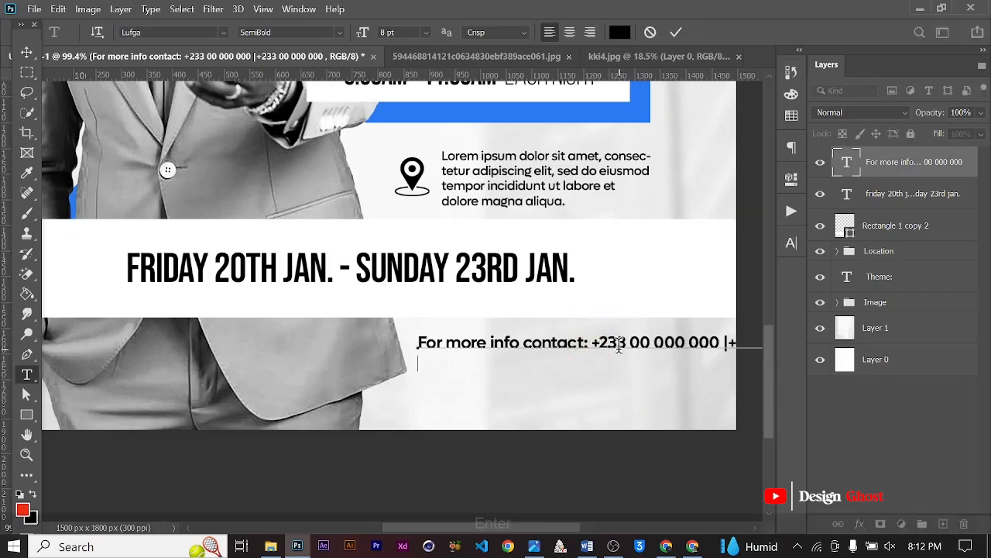
key("Return")
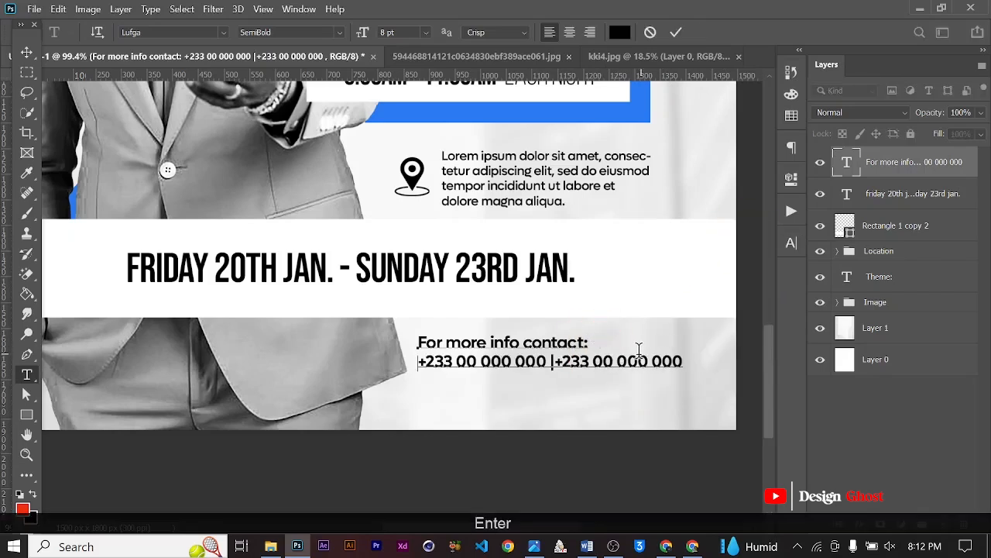
left_click(674, 32)
- Scale the two-line contact text down to about 6.31 pt beside the man's jacket
key("ctrl+t")
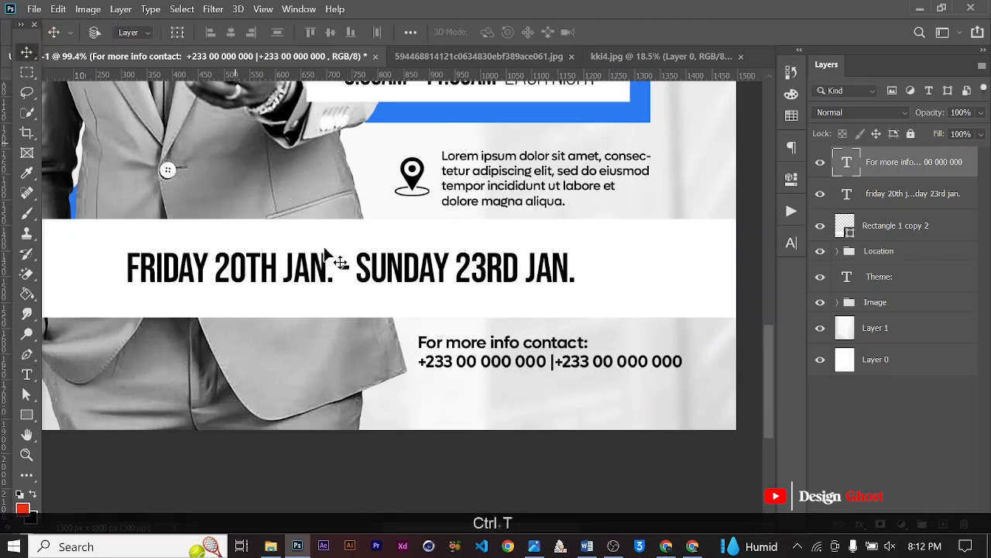
scroll(649, 326, "up", 2)
left_click_drag(707, 393, 634, 378)
key("Return")
- Apply All Caps to the "For more info contact:" line of the contact text
key("t")
scroll(542, 356, "up", 1)
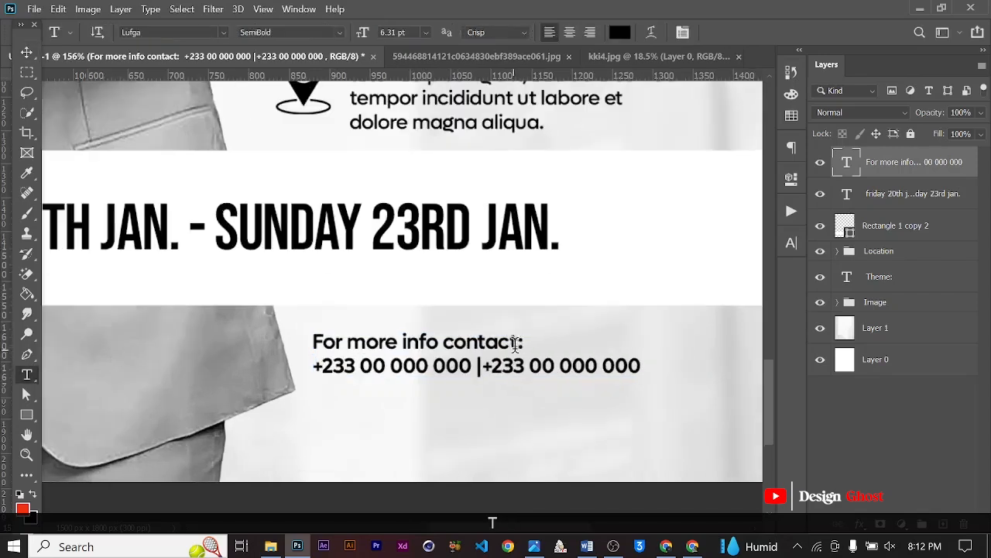
left_click_drag(526, 343, 270, 344)
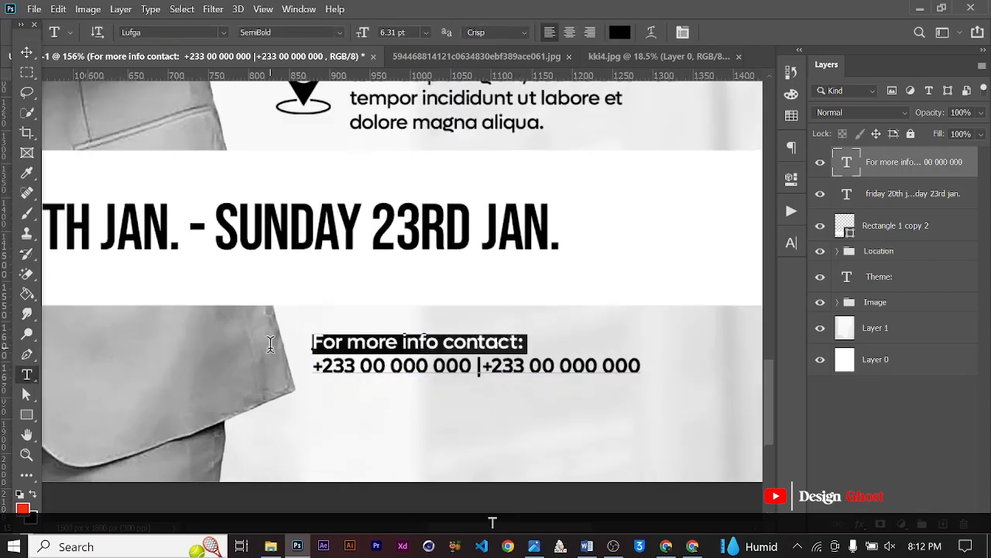
left_click(793, 247)
left_click(664, 351)
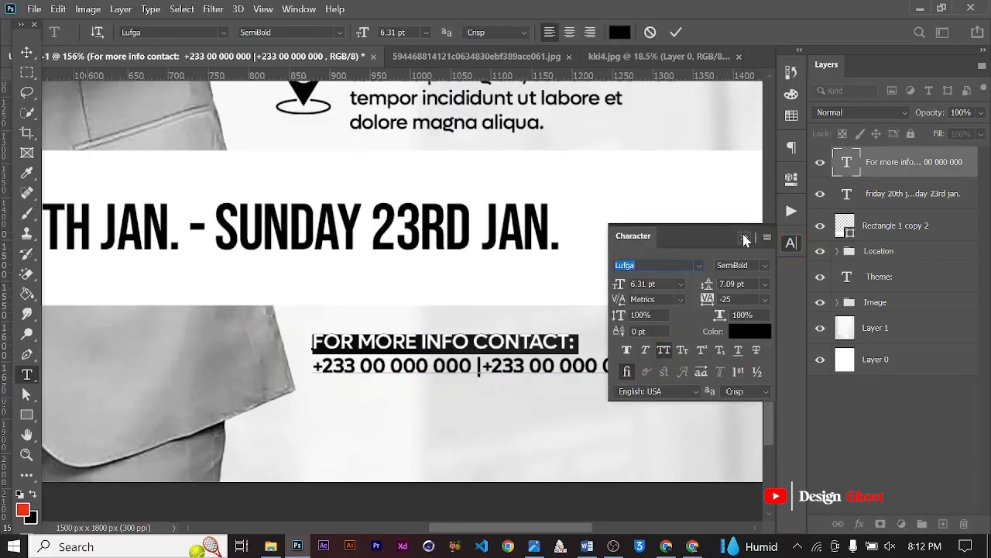
left_click(744, 237)
left_click(676, 32)
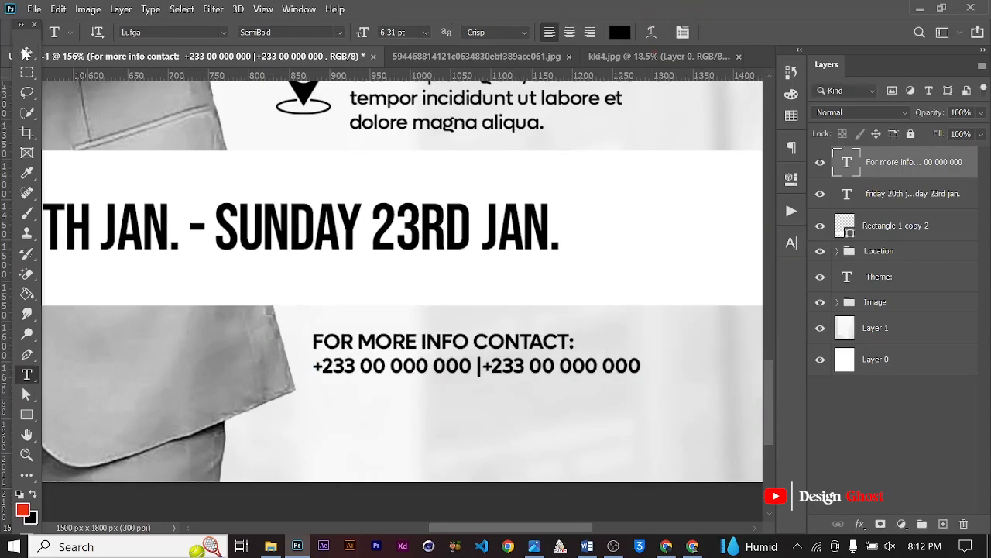
- Scale the contact text down slightly more and nudge it into position beneath the date strip
key("v")
scroll(488, 353, "down", 3)
scroll(488, 352, "down", 1)
scroll(499, 361, "up", 2)
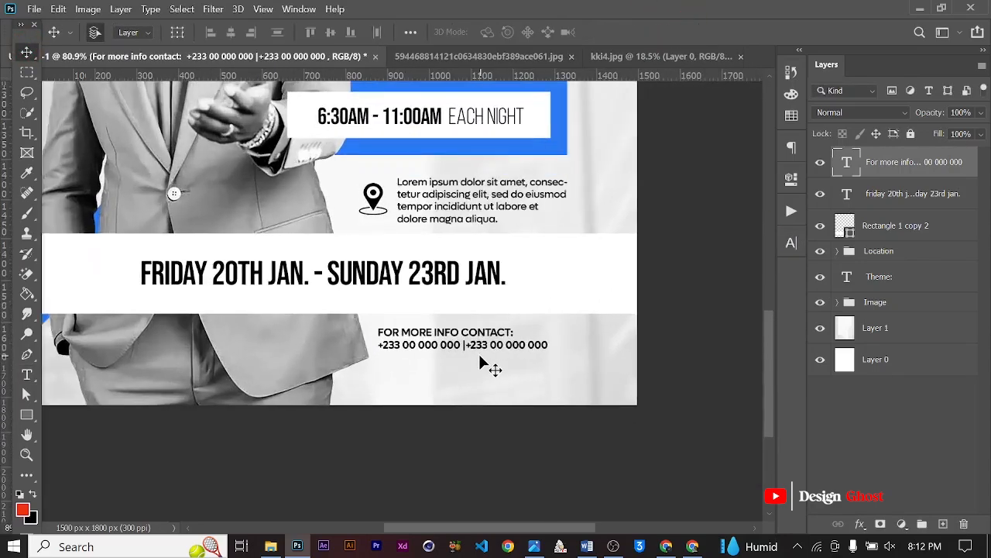
key("ctrl+t")
scroll(514, 370, "up", 2)
left_click_drag(599, 346, 549, 332)
key("Return")
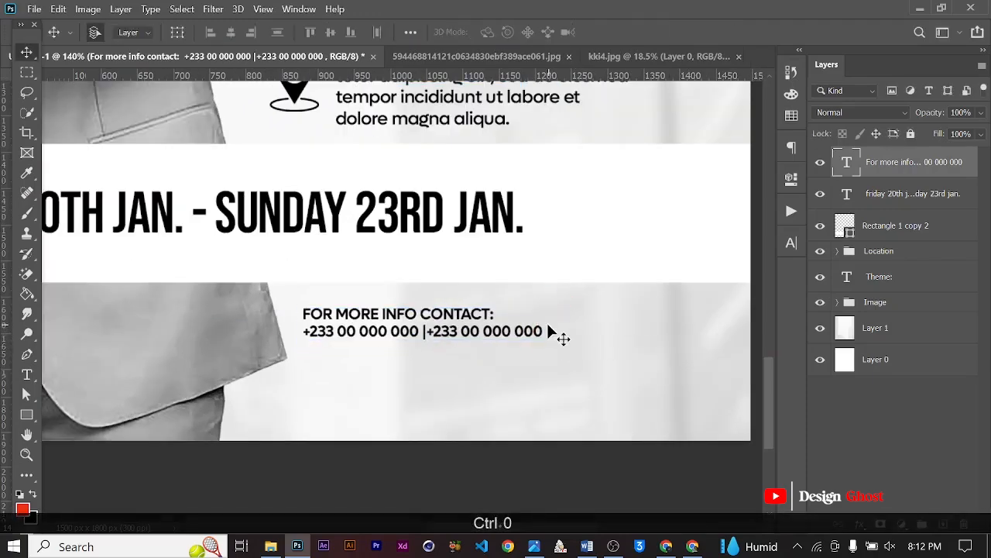
key("ctrl+0")
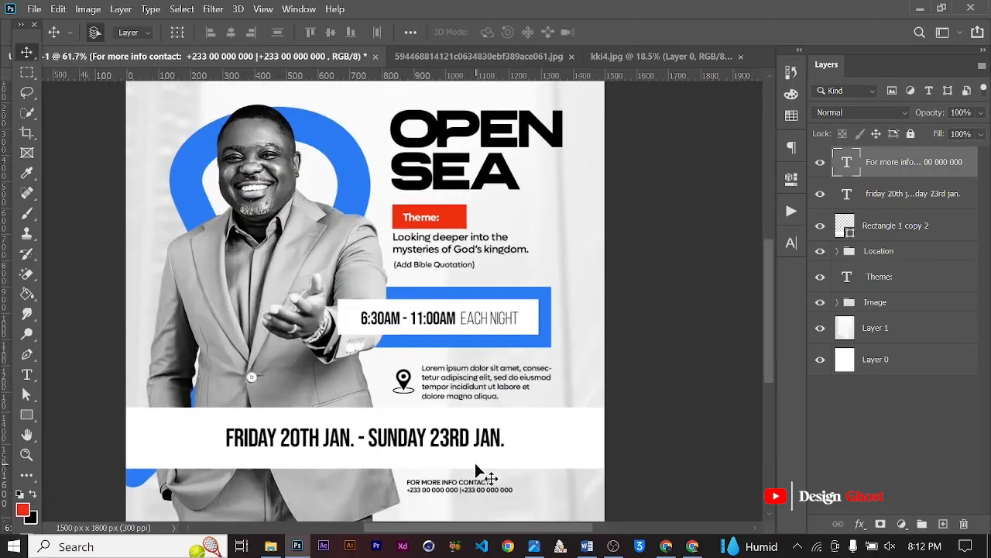
left_click_drag(472, 488, 469, 487)
- Examine the flyer's overall composition and the empty area above the man and the title
scroll(541, 490, "down", 4)
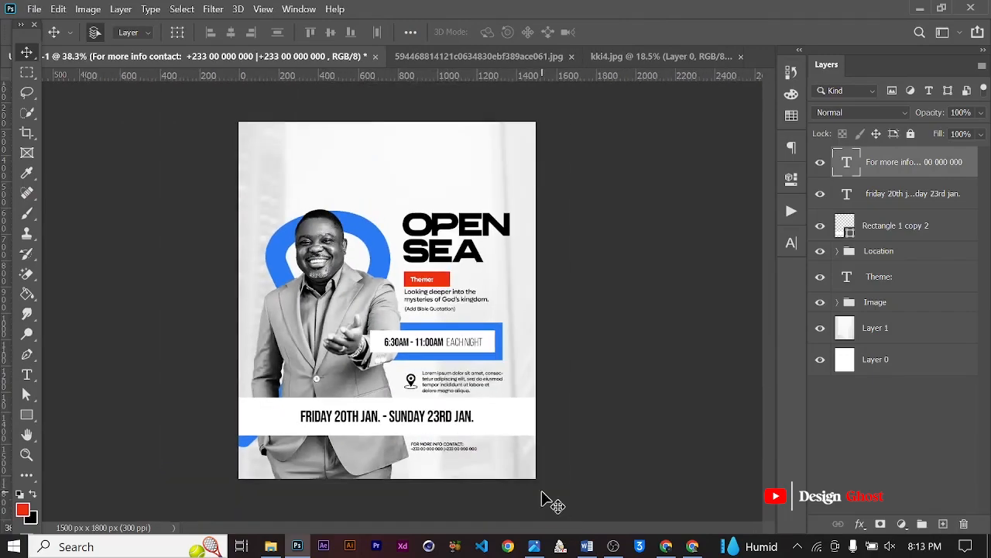
key("ctrl")
key("ctrl+0")
scroll(496, 467, "up", 4)
left_click_drag(352, 268, 394, 232)
scroll(394, 237, "down", 4)
scroll(394, 237, "down", 2)
scroll(387, 247, "up", 4)
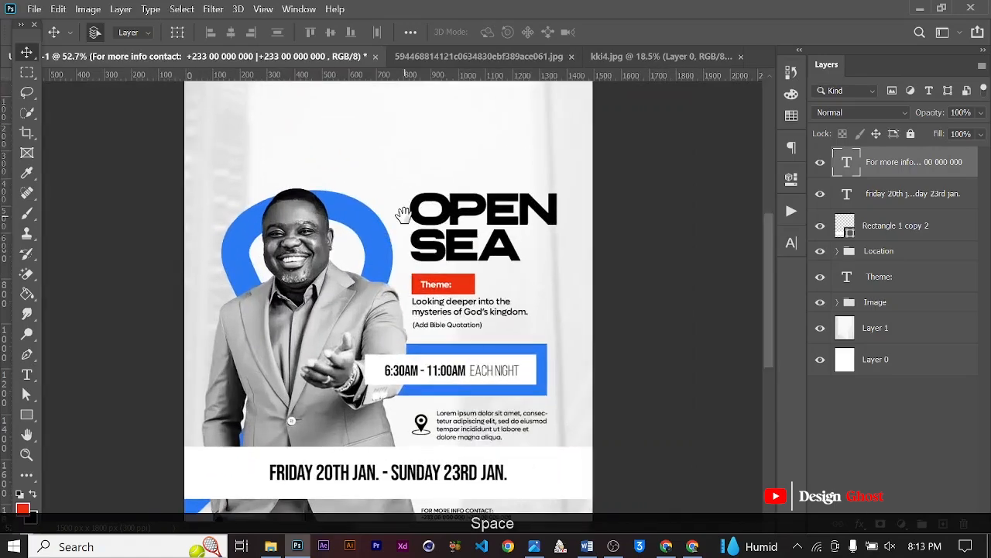
left_click_drag(412, 253, 418, 282)
key("ctrl+0")
scroll(357, 215, "up", 4)
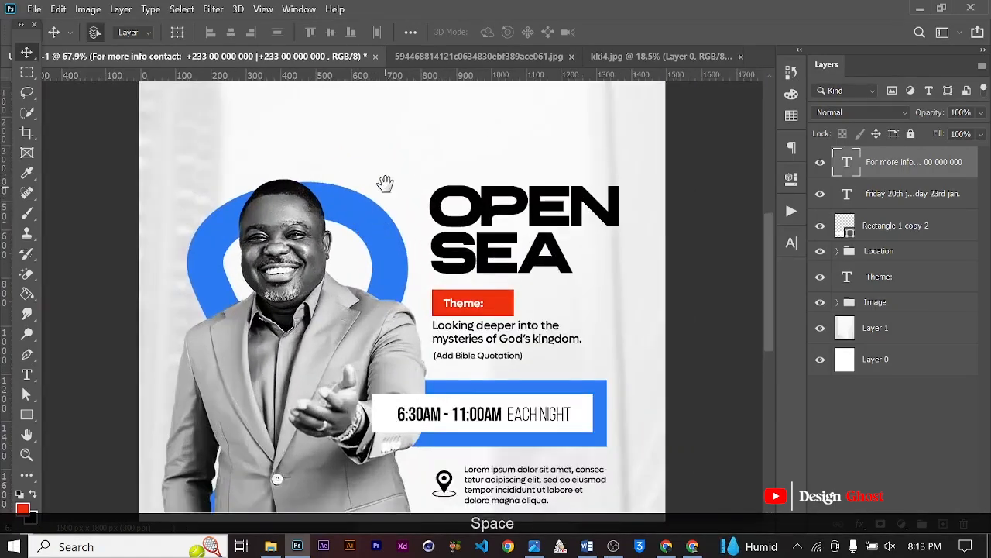
left_click_drag(394, 192, 437, 277)
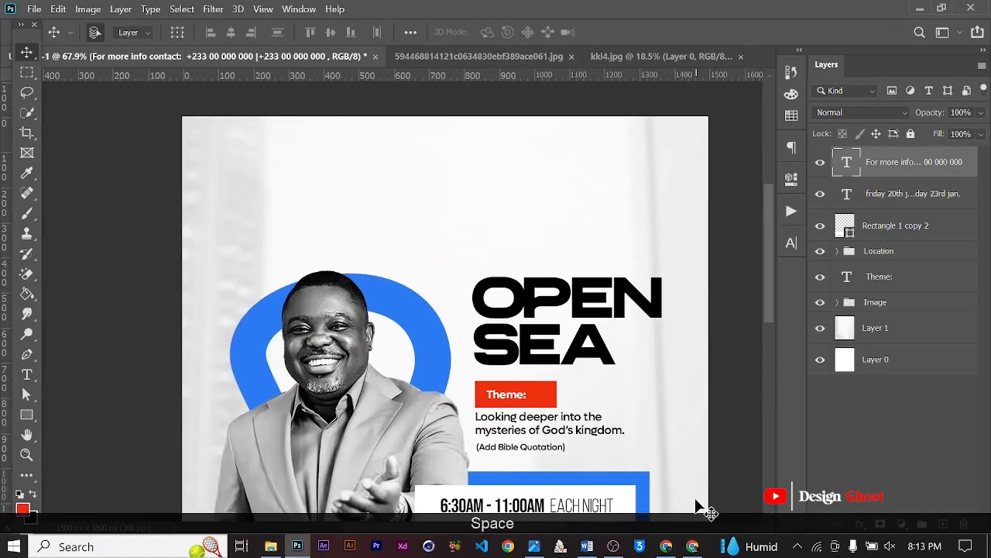
- Switch to Pinterest in the browser and search for "pentecost logo"
left_click(695, 544)
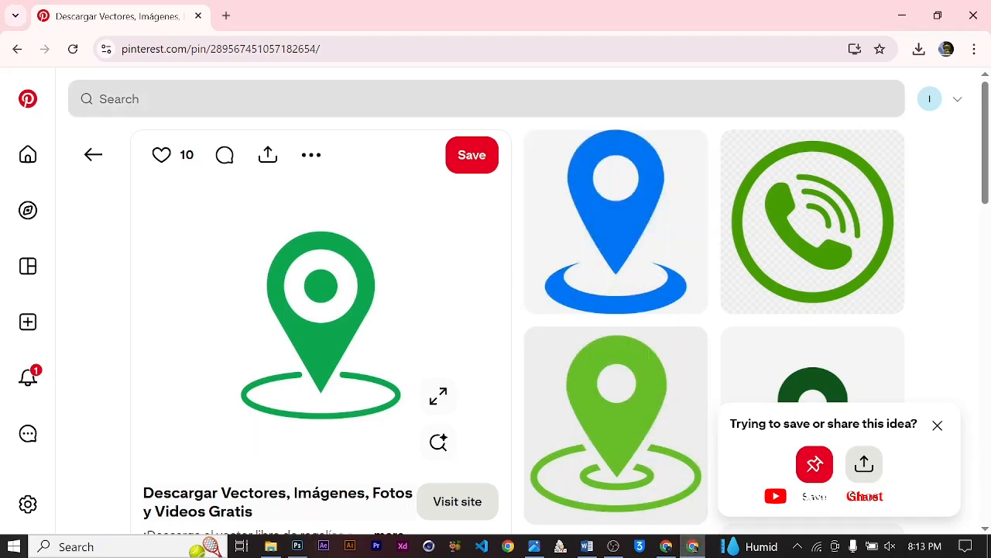
left_click(615, 102)
type("p")
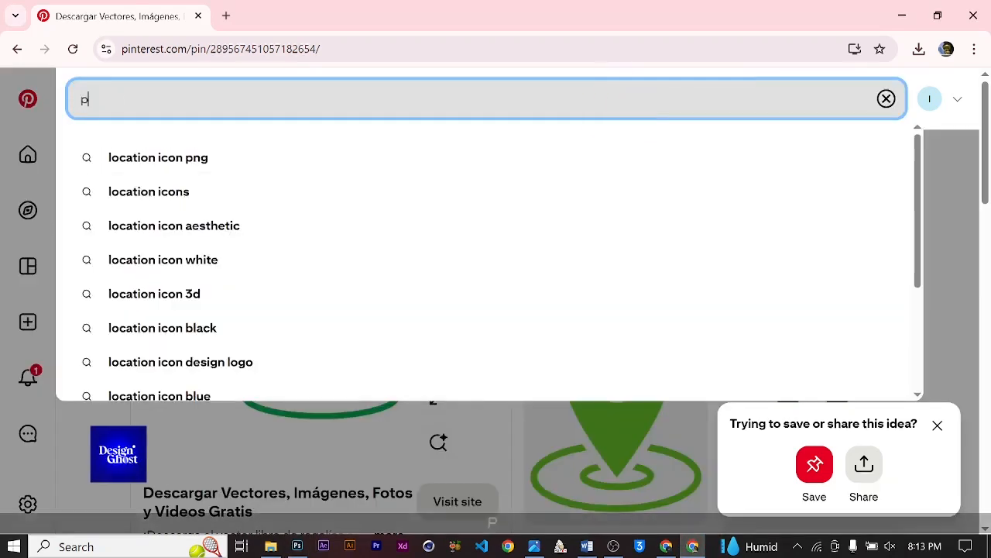
type("entecos")
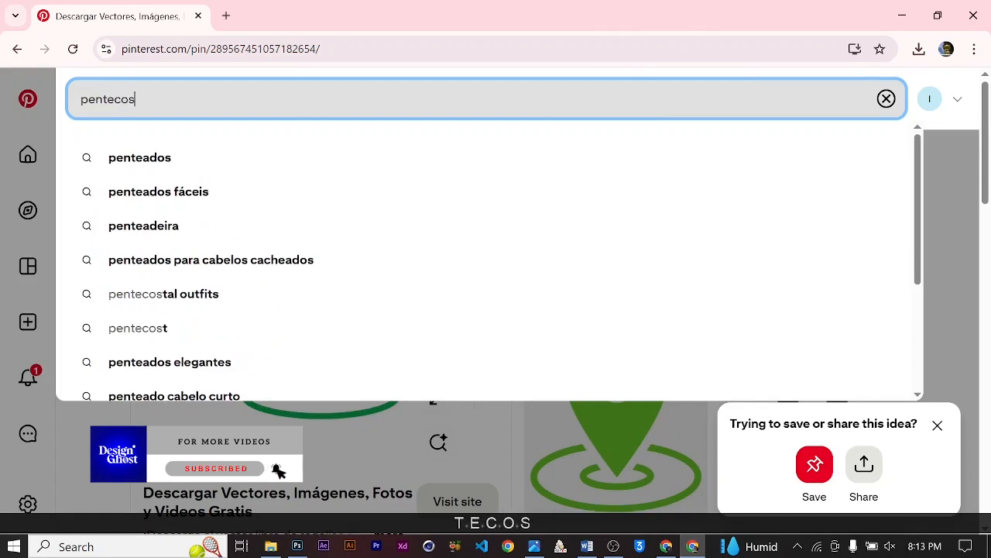
type("t logo")
key("Return")
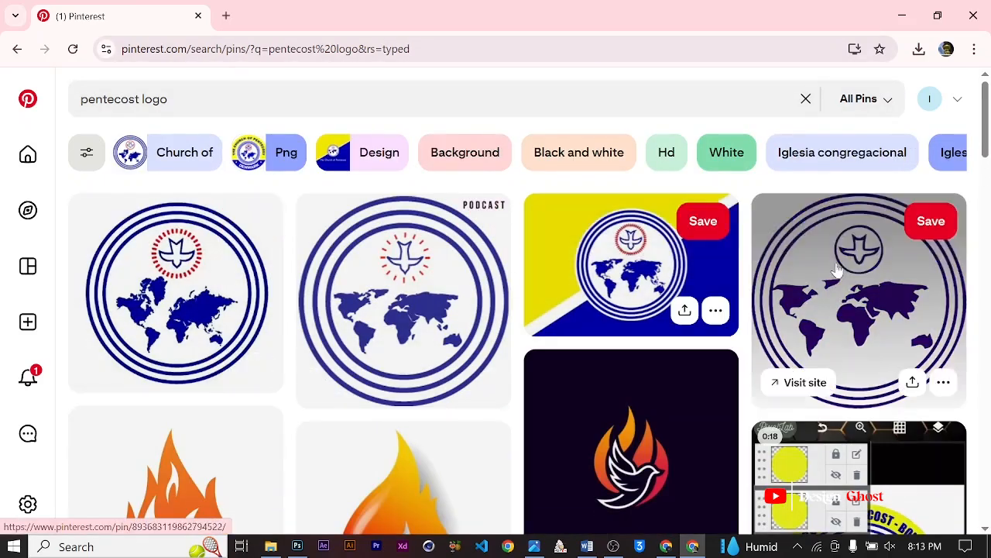
- Open the first search result, the round blue world-map logo, and copy its image
left_click(165, 334)
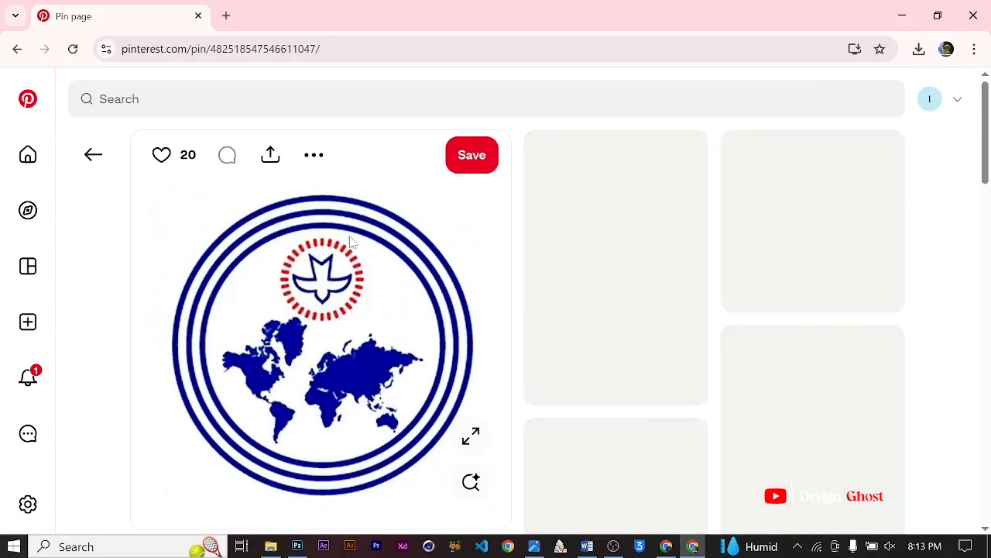
right_click(355, 242)
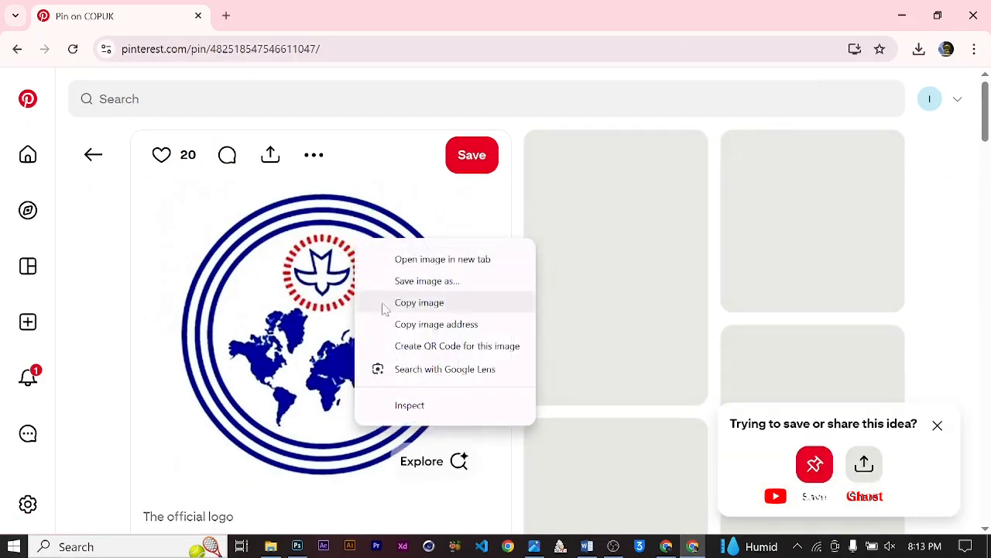
left_click(422, 303)
- Return to the Photoshop flyer and paste the logo directly above Layer 1, moving it into the empty area over the man
left_click(298, 546)
scroll(353, 180, "up", 1)
left_click(408, 181)
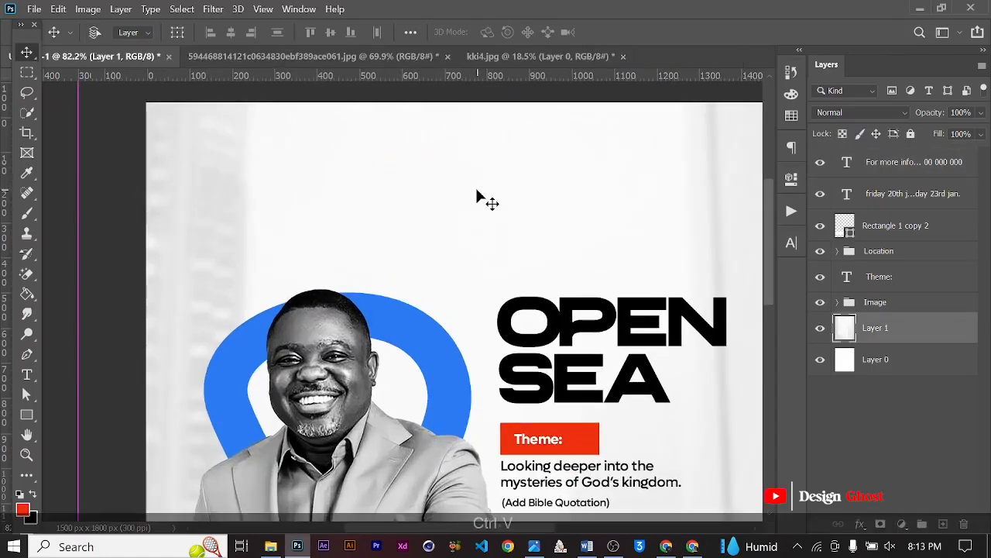
key("ctrl+v")
left_click_drag(468, 227, 447, 161)
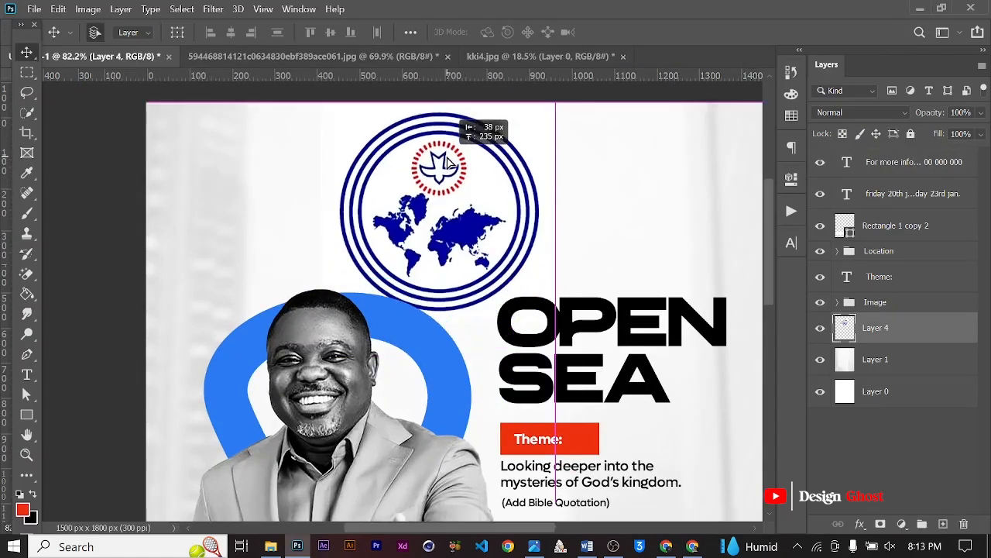
- Scale the church logo down to a small emblem and place it above the man's head, slightly towards the flyer's centre
key("ctrl+t")
left_click_drag(553, 103, 403, 155)
scroll(433, 155, "up", 2)
left_click_drag(364, 232, 393, 214)
key("Return")
- Remove the white background around the logo with the Magic Eraser at tolerance 32
key("ctrl+0")
scroll(373, 146, "up", 3)
left_click_drag(331, 147, 357, 184)
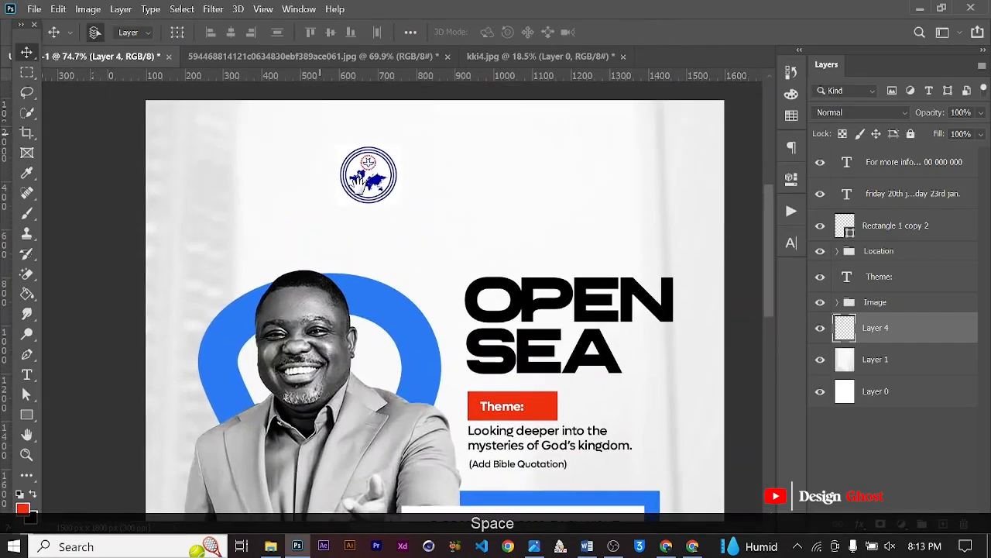
key("e")
scroll(364, 132, "up", 3)
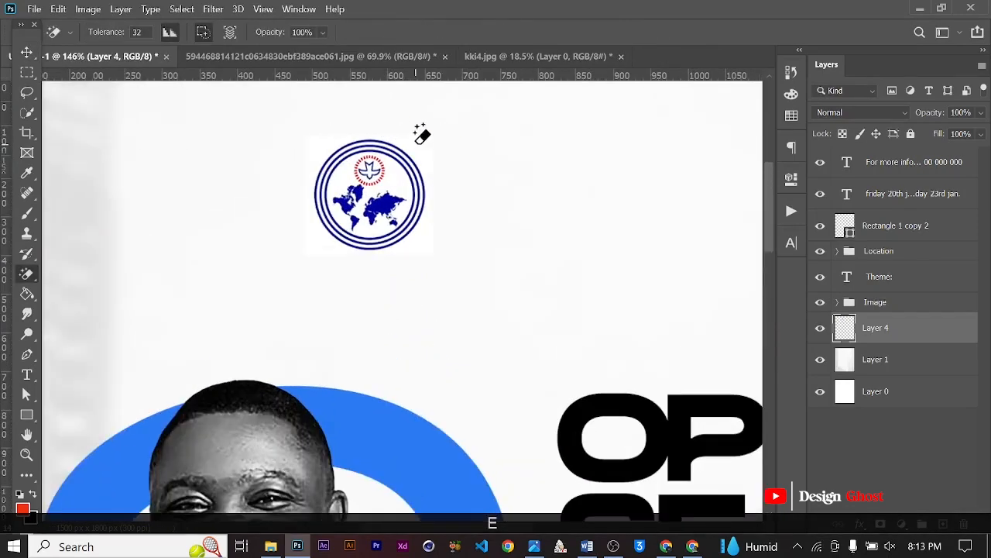
left_click(422, 138)
scroll(523, 209, "up", 1)
left_click(27, 51)
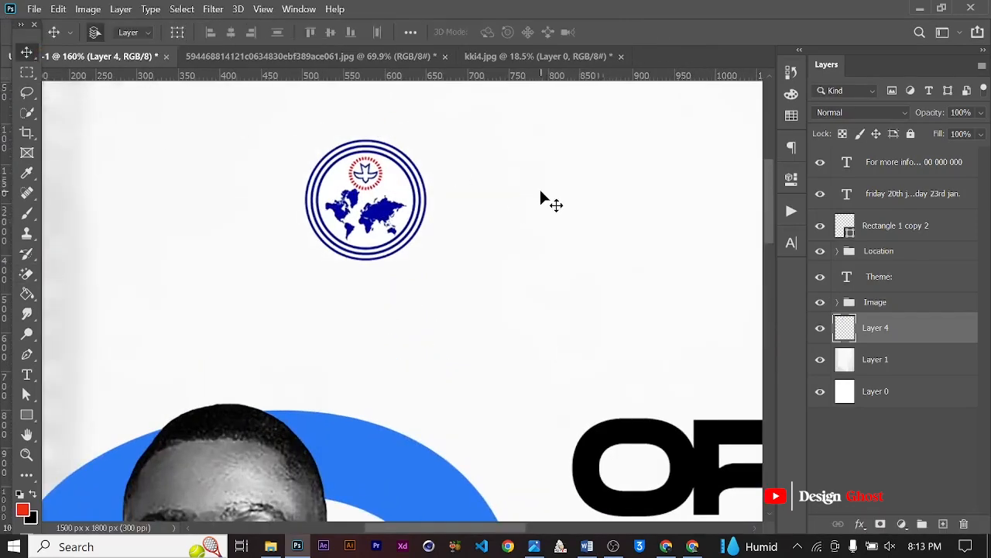
- Duplicate the contact text from beneath the date strip and place the copy beside the church logo
scroll(544, 199, "down", 4)
scroll(465, 275, "up", 2)
scroll(460, 268, "down", 4)
scroll(460, 421, "up", 2)
key("alt")
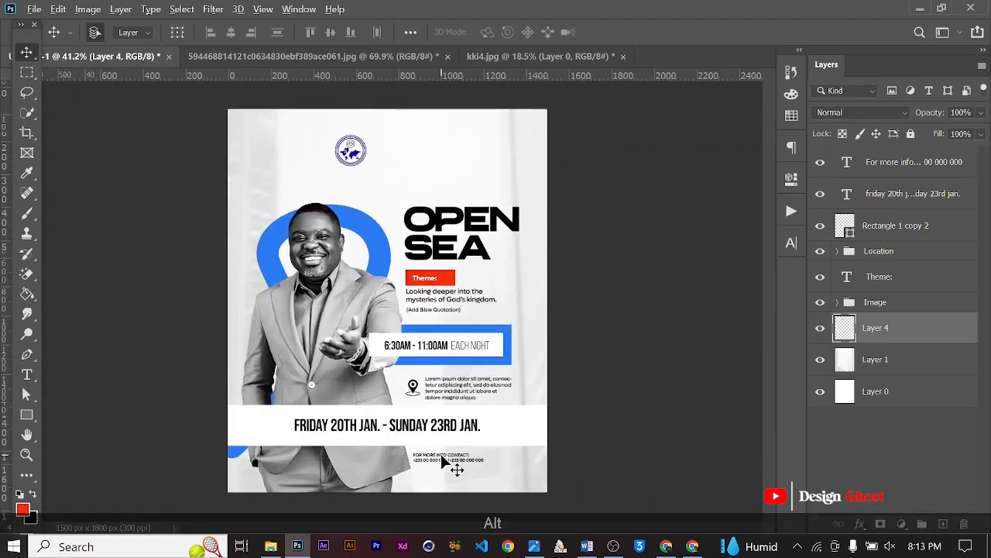
left_click_drag(454, 441, 414, 138)
- Scale the copied text beside the logo up to about 6.33 pt
scroll(427, 199, "up", 2)
key("ctrl+t")
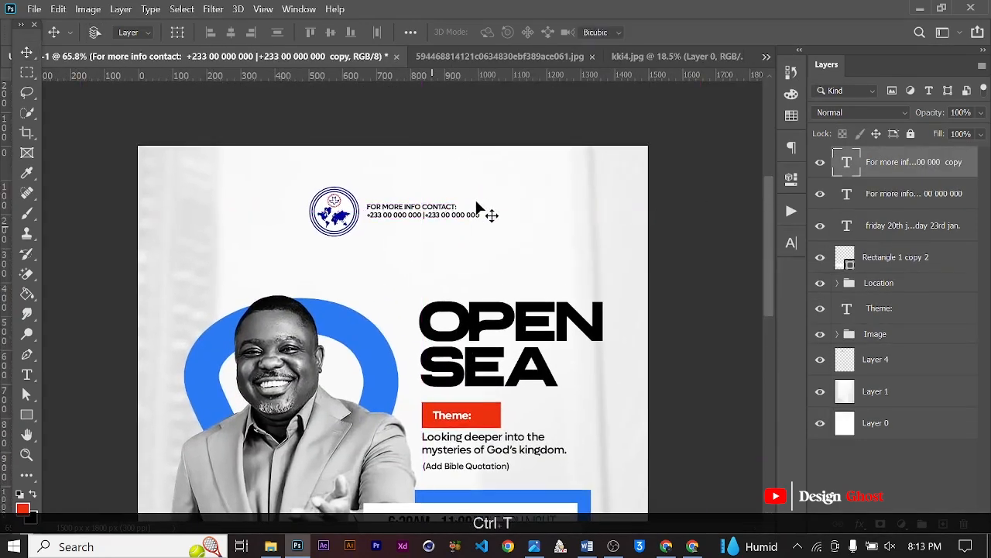
scroll(474, 197, "up", 1)
left_click_drag(487, 203, 520, 186)
key("Return")
- Replace the copied text beside the logo with three lines: "PENTECOST CHURCH GHANA", "THE GENESIS ASSEMBLY" and "PANKRONO-KUMASI"
key("t")
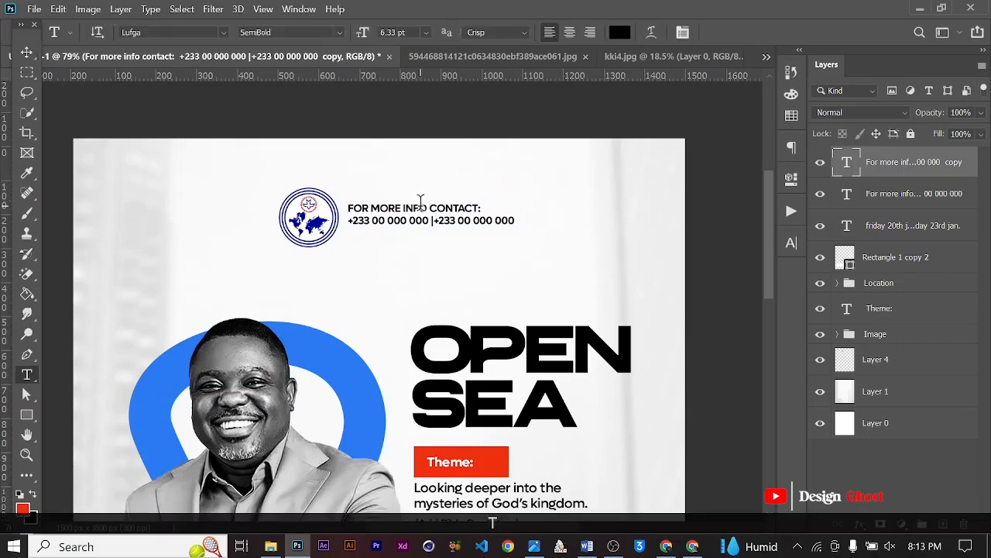
left_click(419, 203)
key("ctrl+a")
left_click(692, 546)
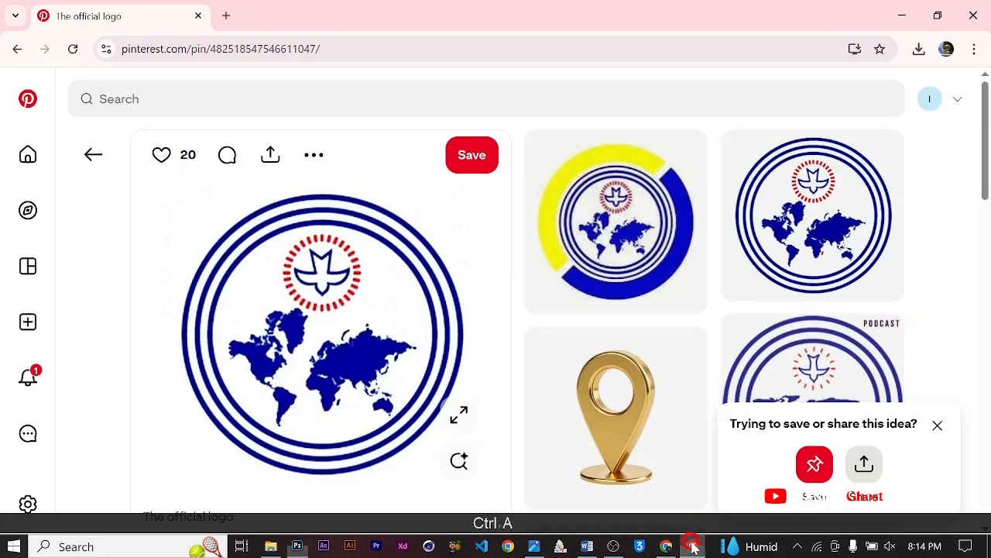
scroll(386, 376, "down", 3)
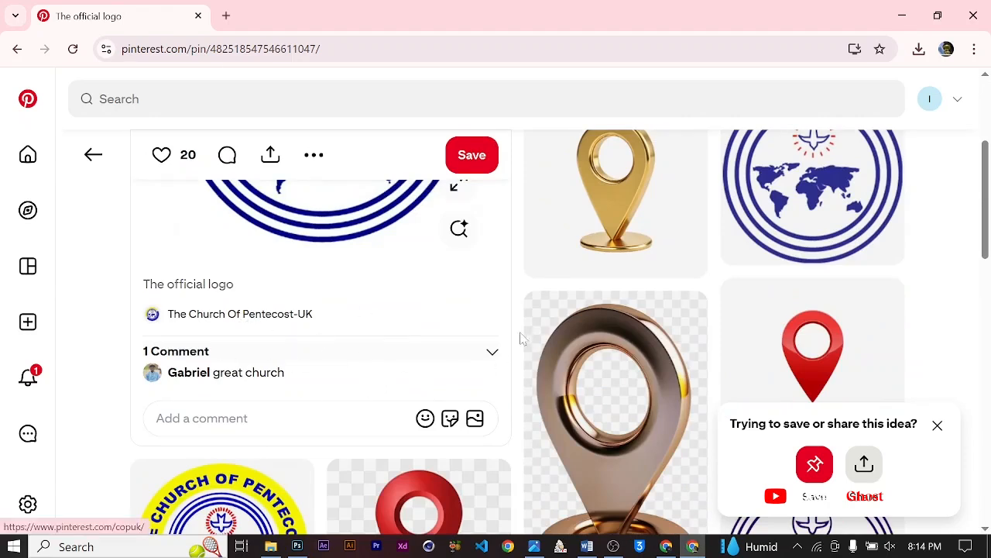
left_click(902, 16)
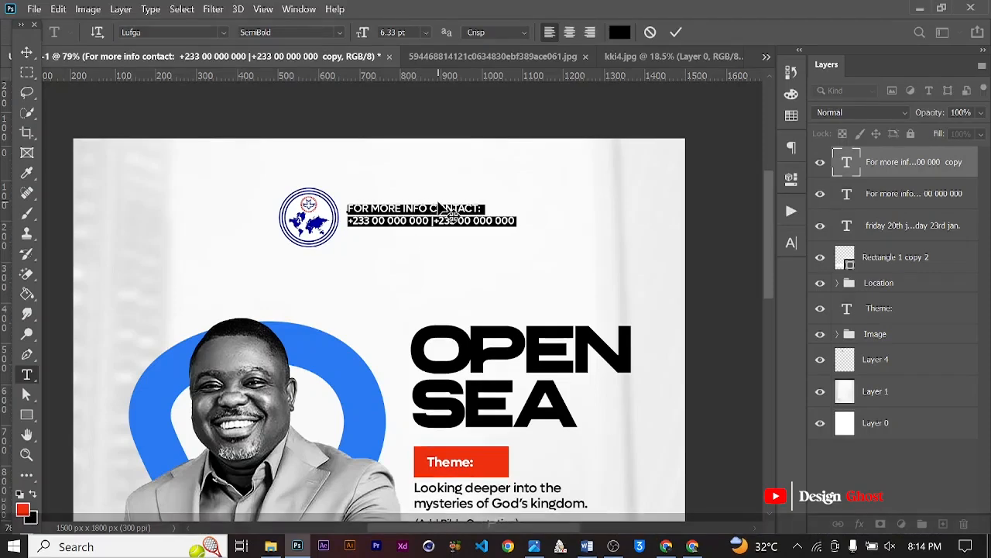
type("PENTECOST CHURCH GHANA")
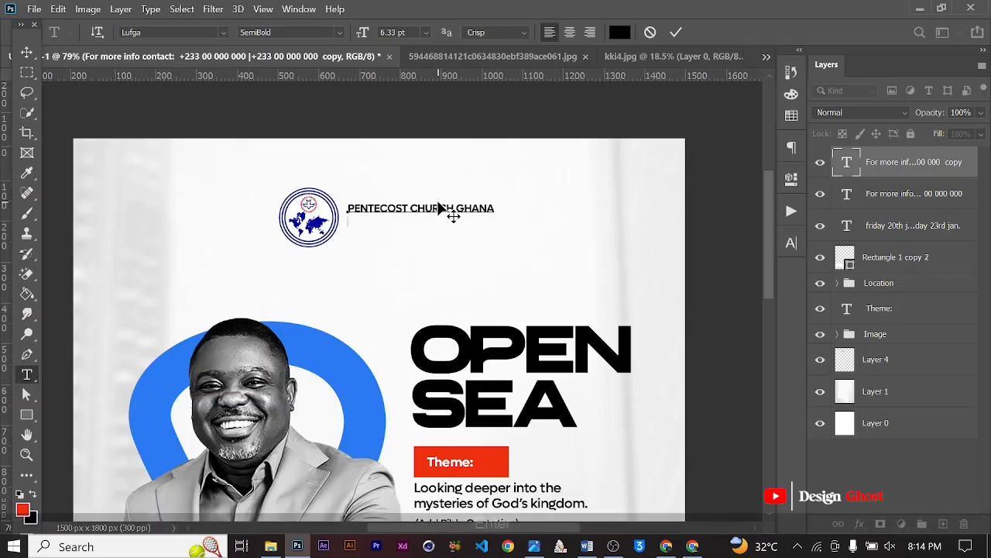
key("Return")
type("THE GENESIS ASSEMBLY")
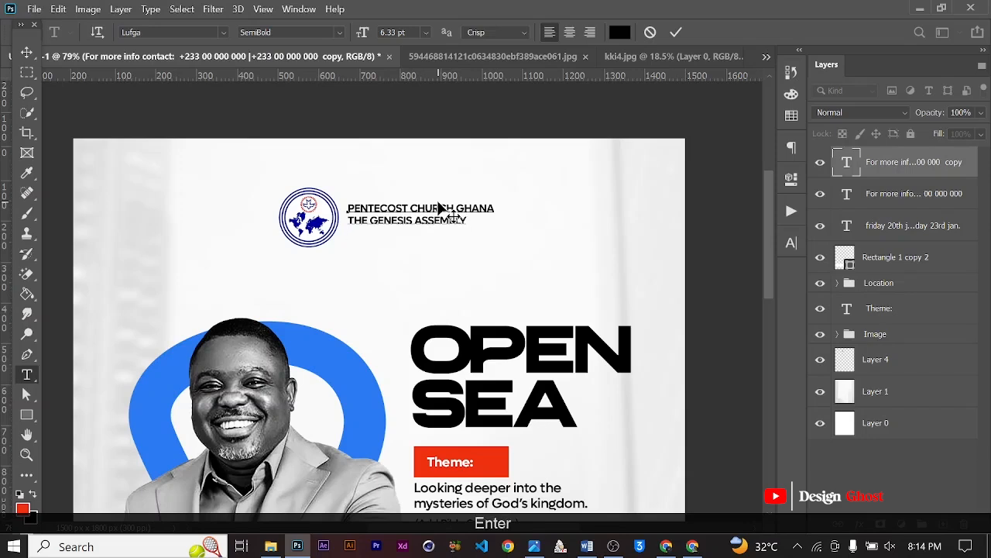
type("Pankro")
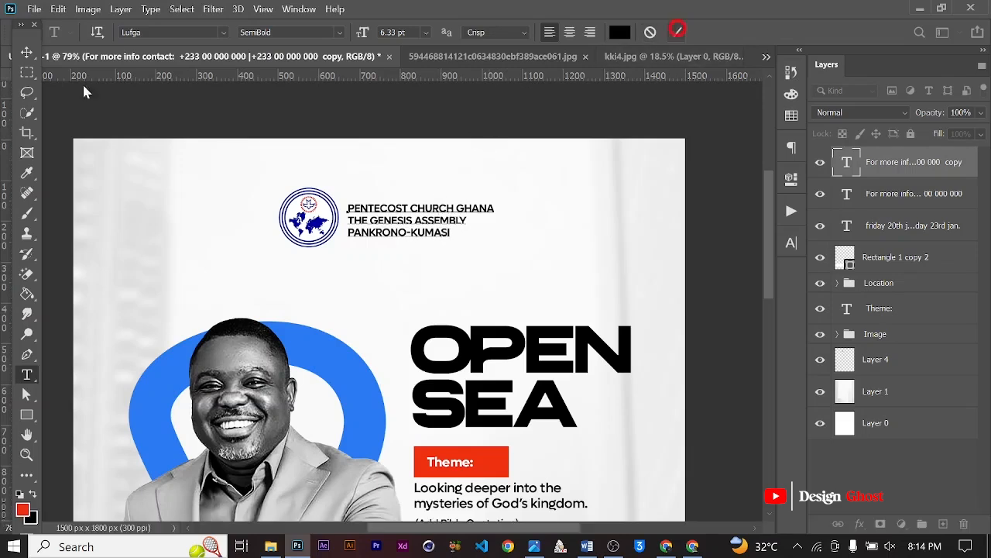
left_click(26, 52)
- Scale the church logo down to about 75.76%, keeping it beside the three-line church name
scroll(278, 162, "up", 5)
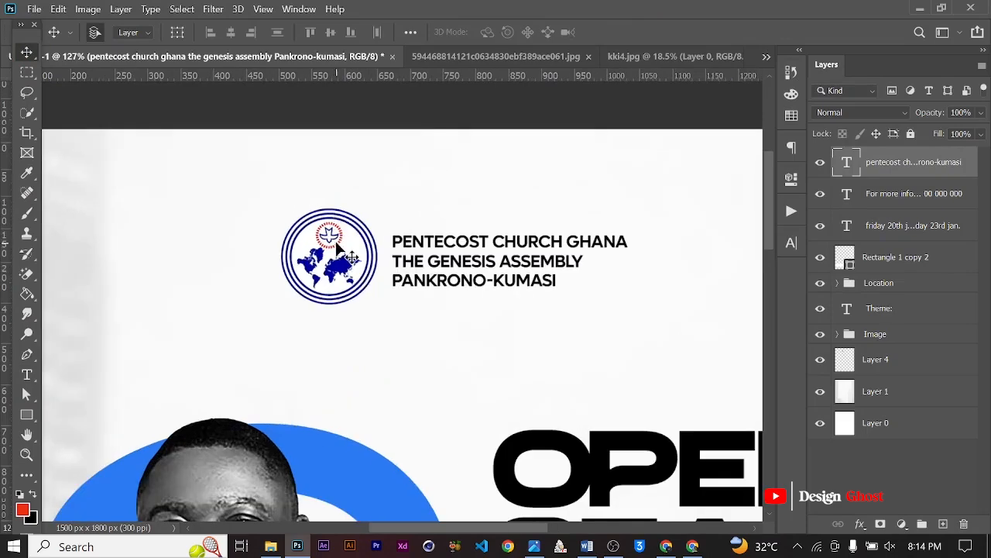
left_click(335, 244)
key("ctrl+t")
scroll(390, 196, "up", 3)
left_click_drag(379, 201, 349, 232)
left_click_drag(309, 293, 335, 285)
left_click(728, 33)
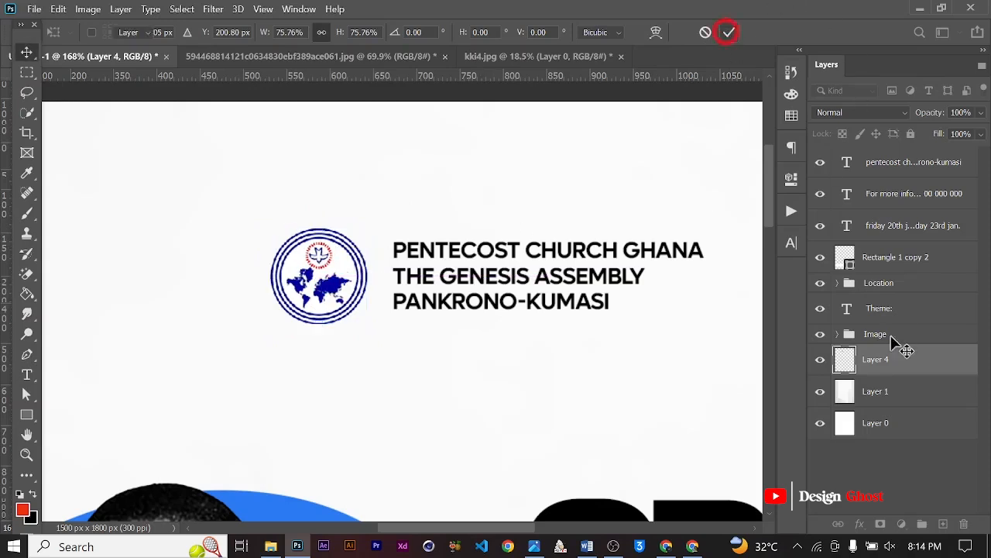
- Group the church logo layer with the church name text and name the group "Logo"
left_click(914, 163, "ctrl")
key("ctrl+g")
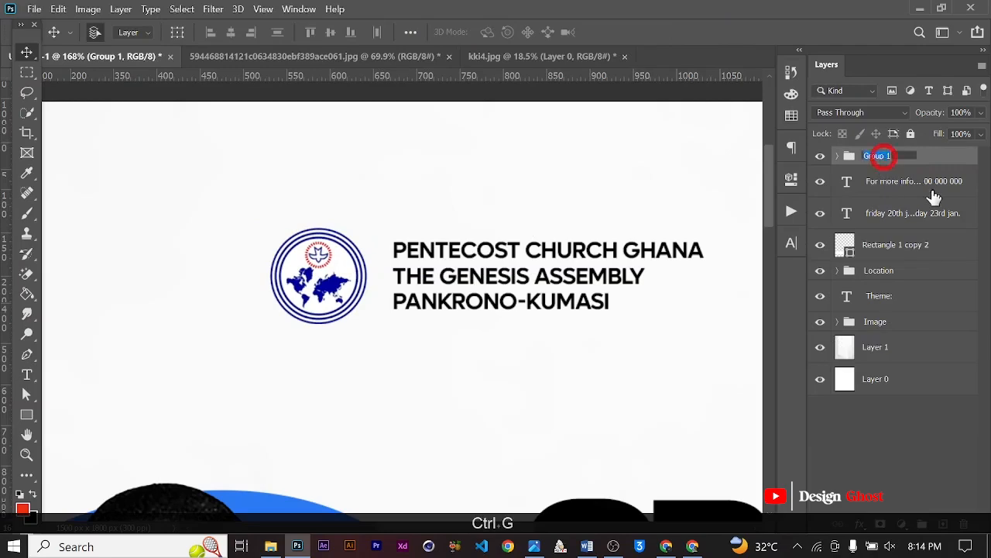
key("Caps_Lock")
type("Logo")
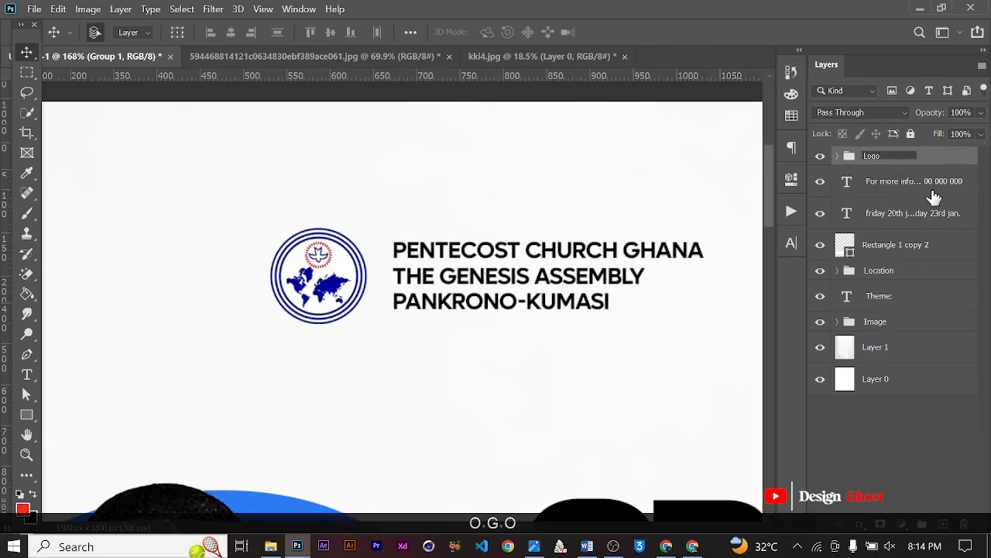
key("Return")
key("ctrl+0")
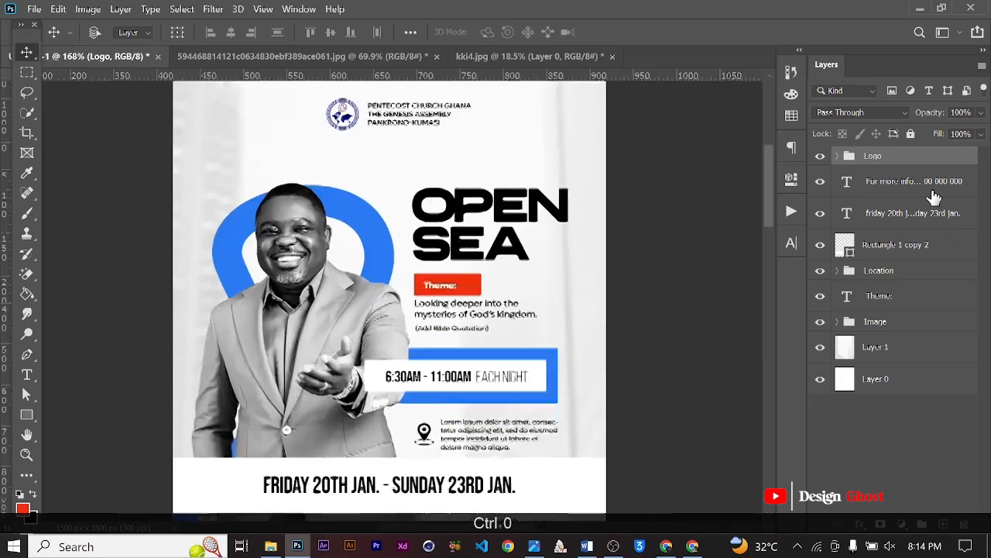
- Centre the Logo group horizontally on the canvas, using a selection of the whole canvas as reference
key("ctrl+a")
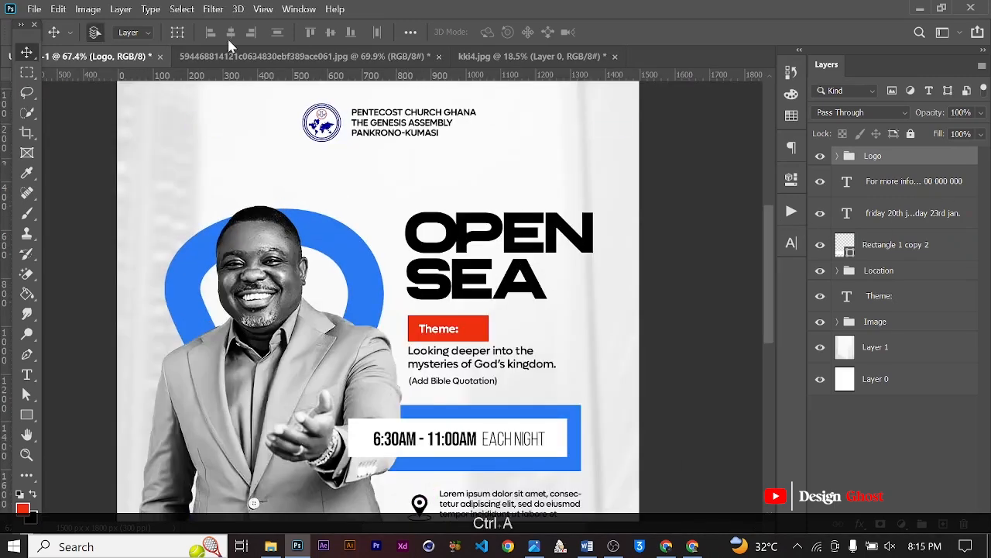
scroll(227, 92, "up", 1)
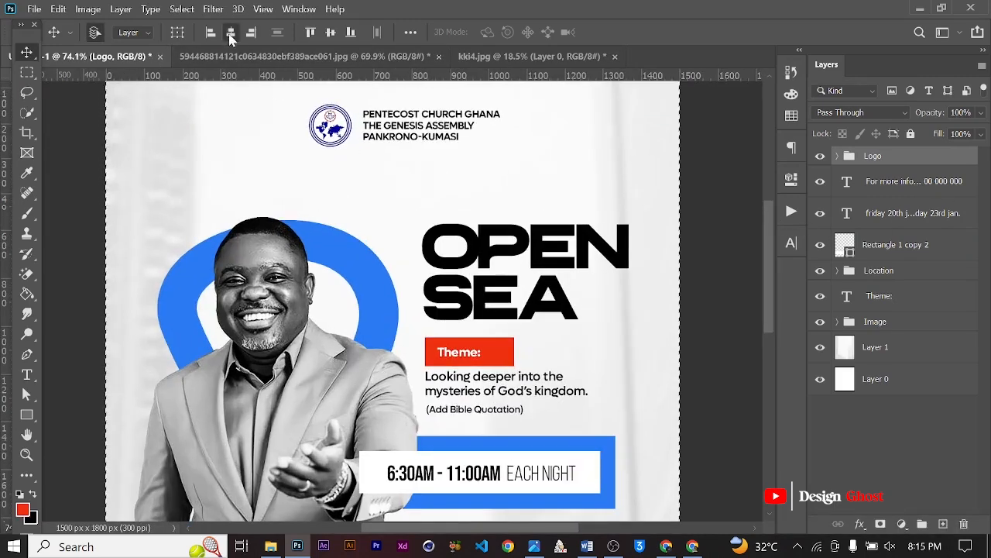
left_click(229, 35)
key("ctrl+d")
scroll(446, 224, "down", 1)
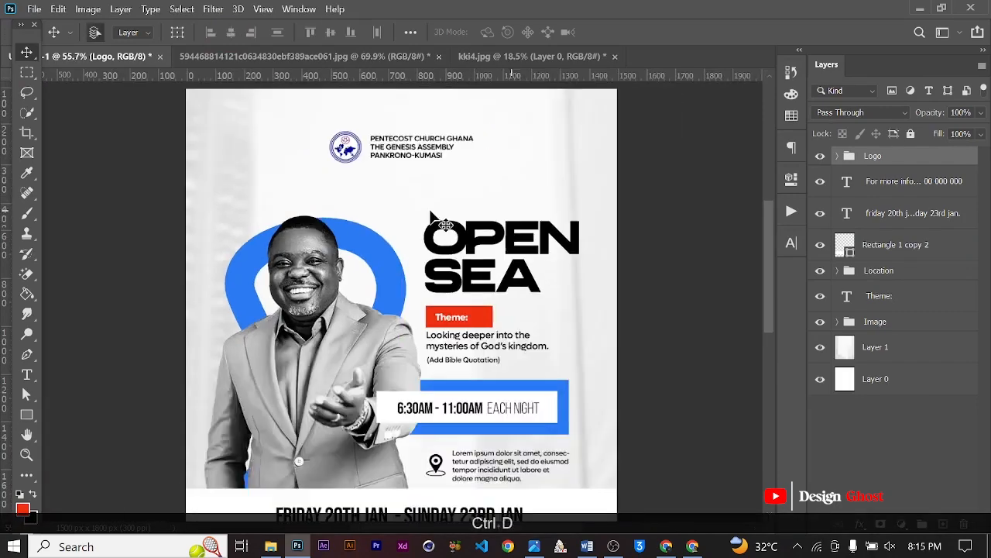
scroll(445, 225, "down", 1)
scroll(443, 213, "up", 1)
scroll(440, 197, "down", 2)
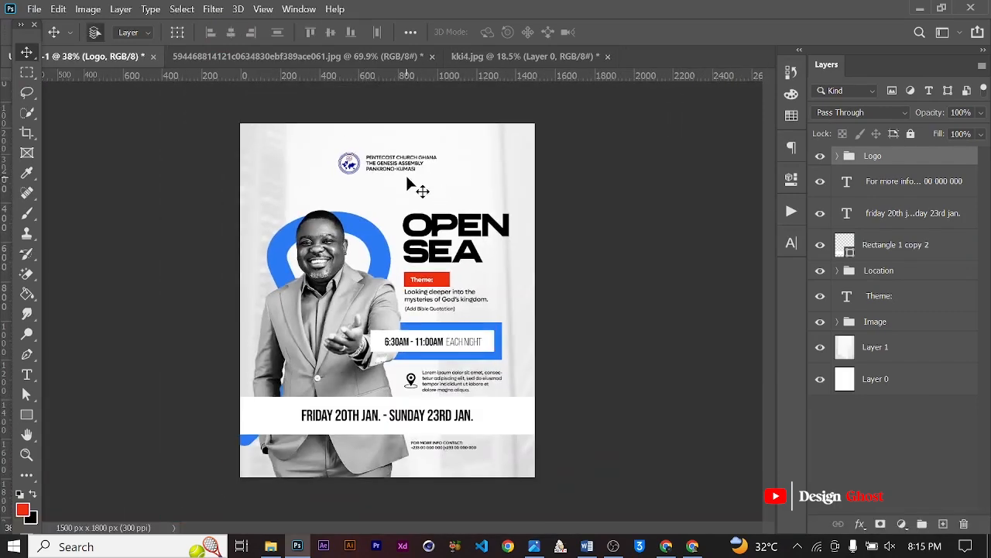
- Duplicate the church name text just below the original and change the copy's wording to "PRESENTS"
scroll(408, 184, "up", 4)
key("space")
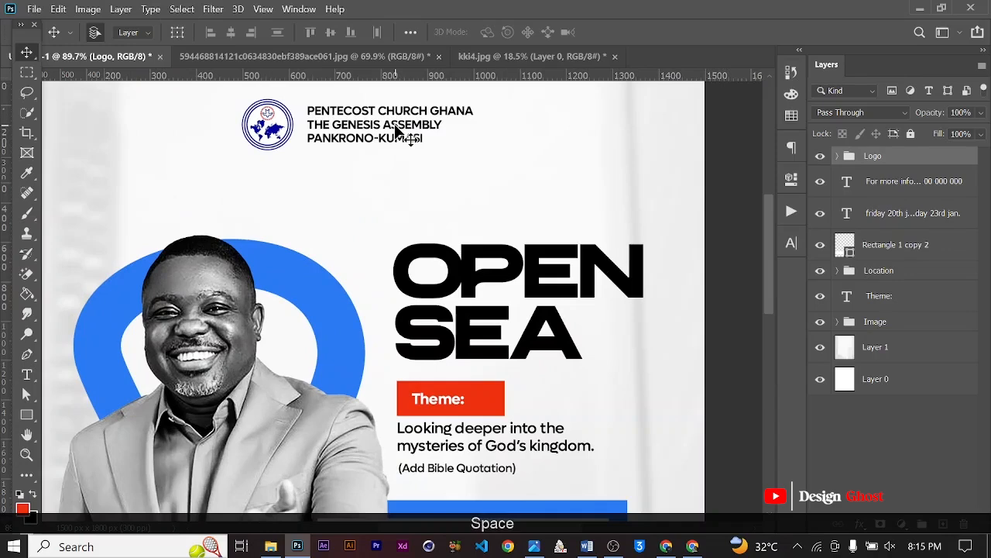
left_click_drag(403, 131, 414, 203)
key("t")
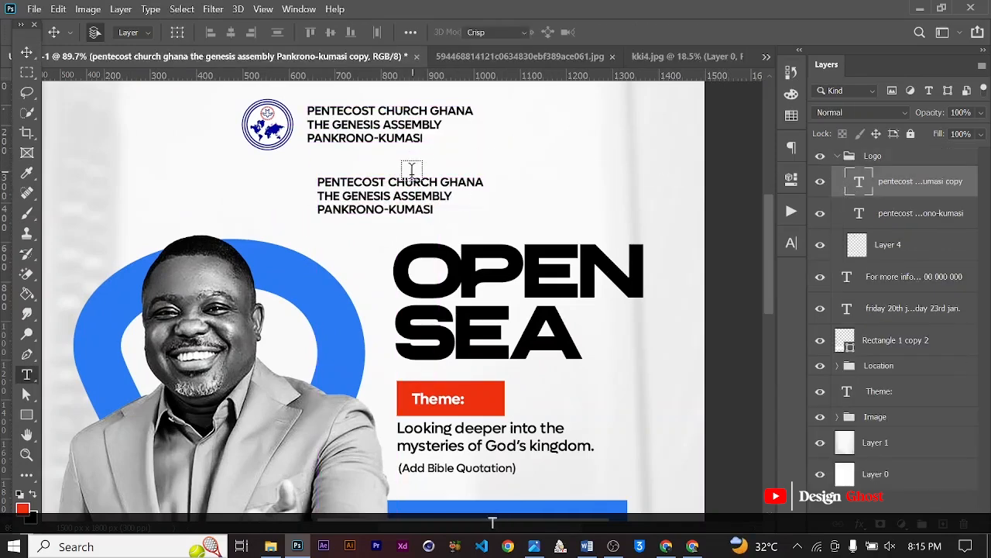
left_click(408, 181)
key("ctrl+a")
type("P")
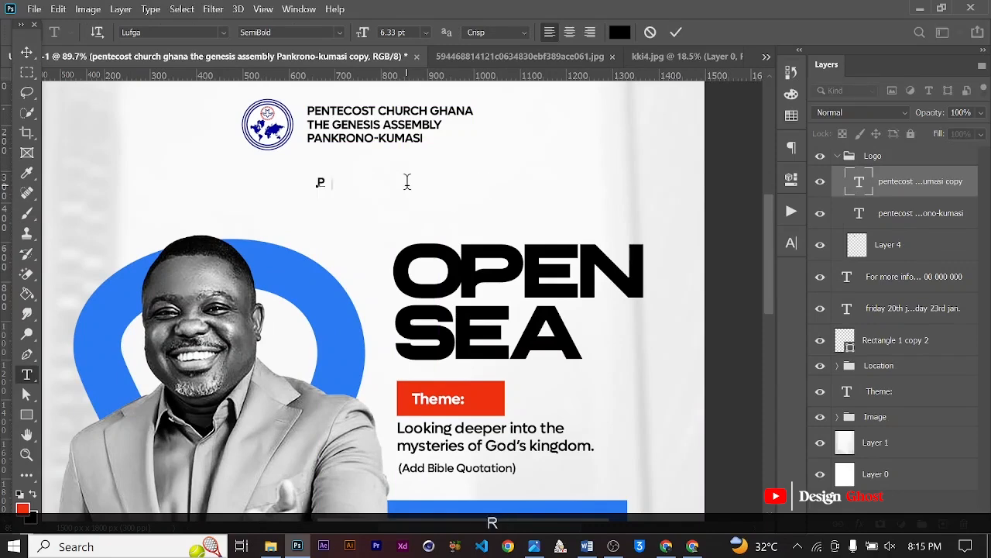
type("RESENTS")
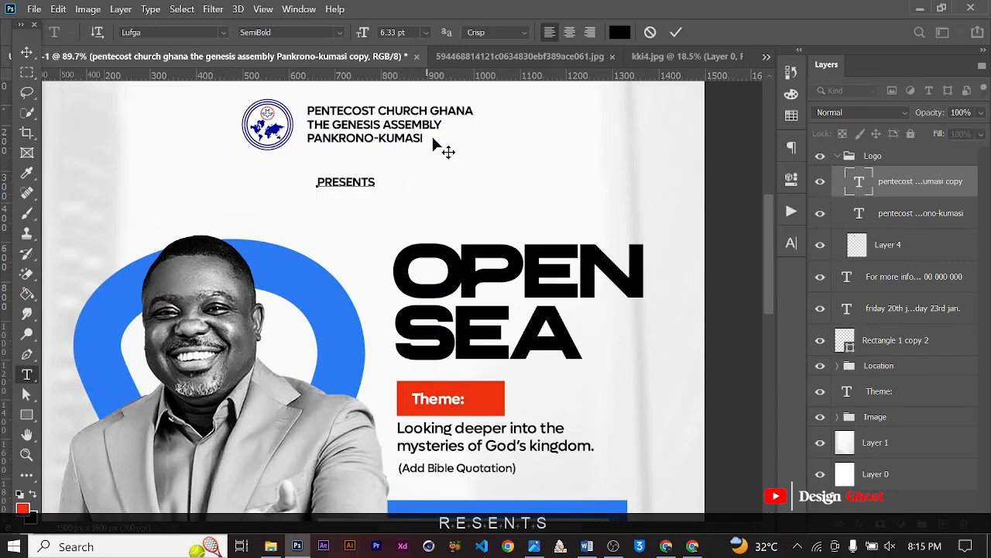
left_click(676, 33)
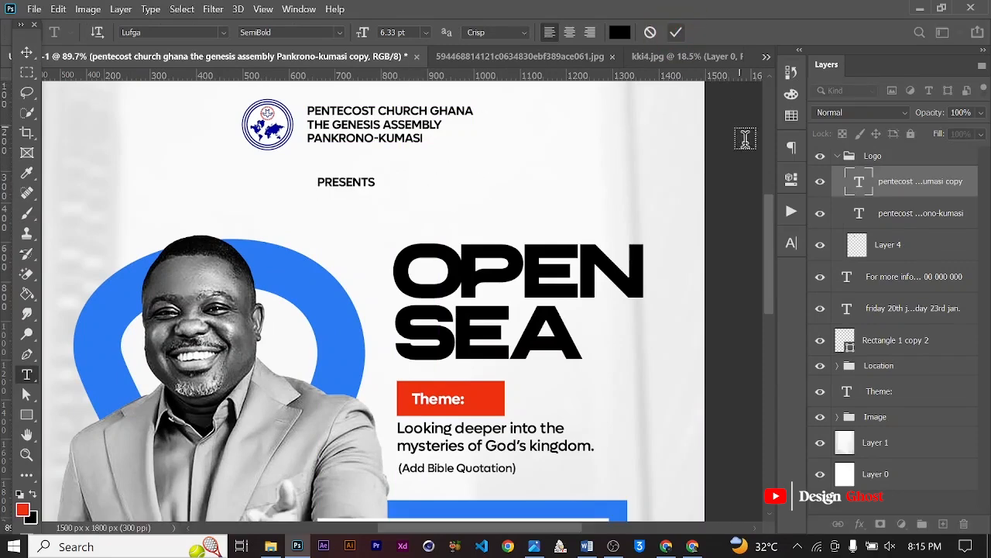
- Set the tracking of the "PRESENTS" text to 1055 and scale it down to about 4.88 pt
left_click(791, 246)
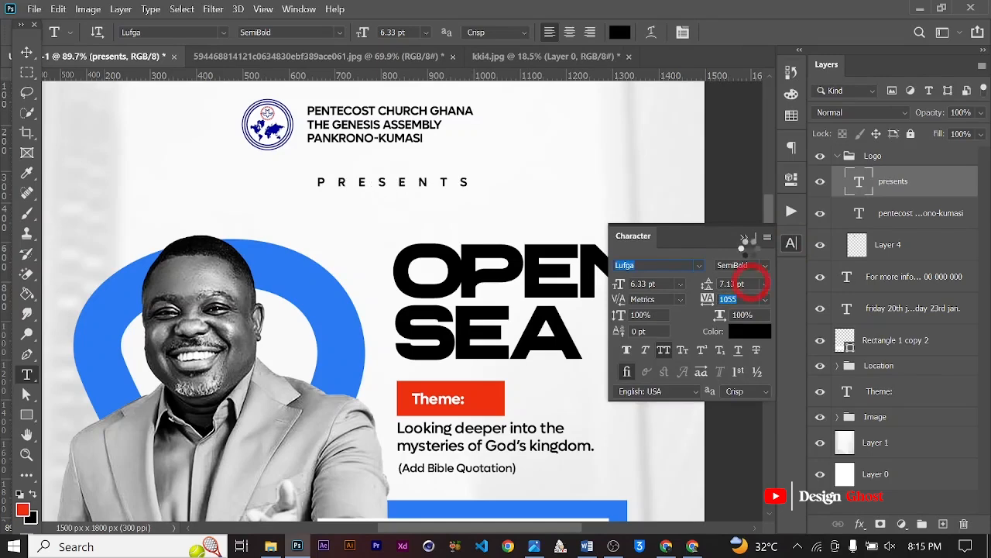
left_click(744, 237)
key("ctrl+t")
scroll(527, 213, "up", 2)
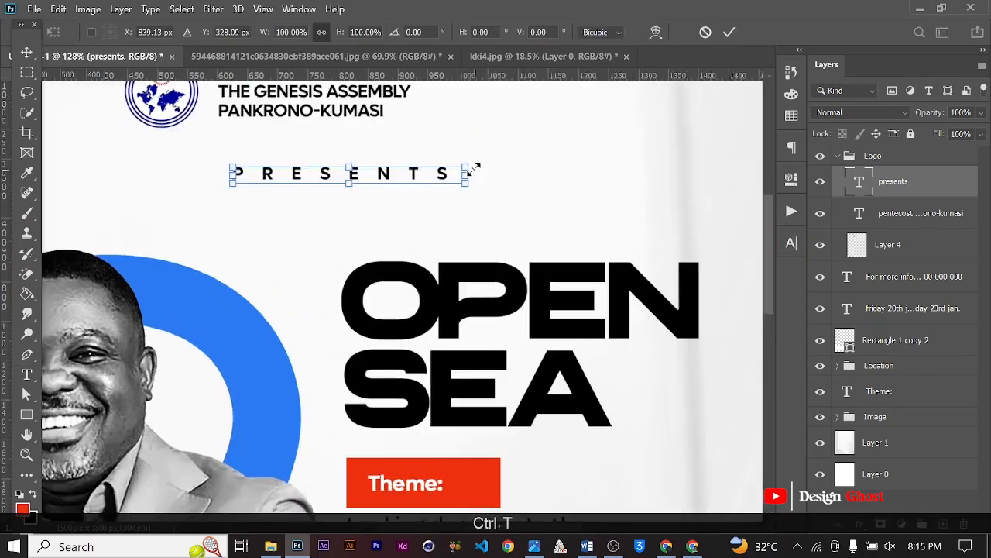
left_click_drag(467, 165, 415, 177)
key("Return")
key("ctrl+0")
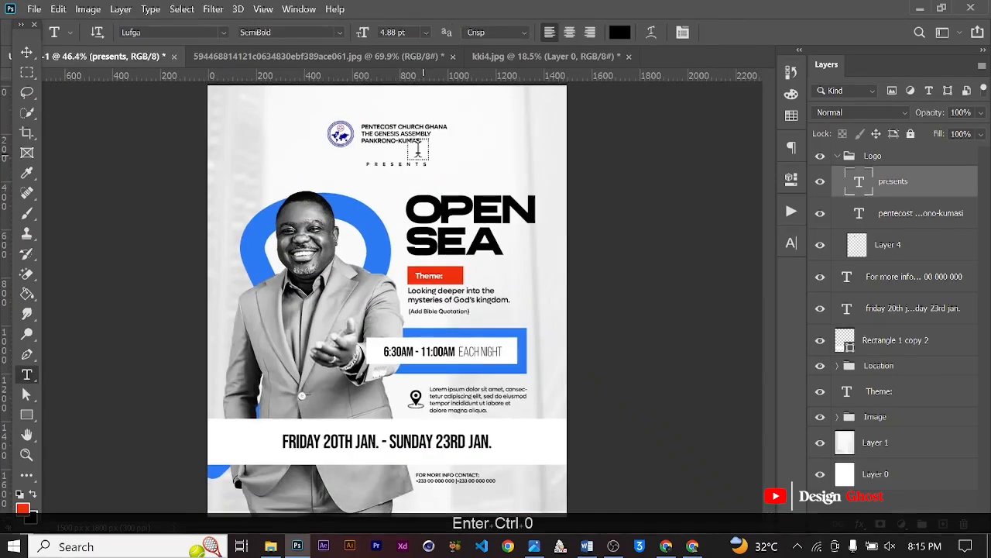
- Centre the "PRESENTS" text horizontally on the canvas, using a selection of the whole canvas as reference
left_click(26, 54)
key("ctrl+a")
left_click(233, 33)
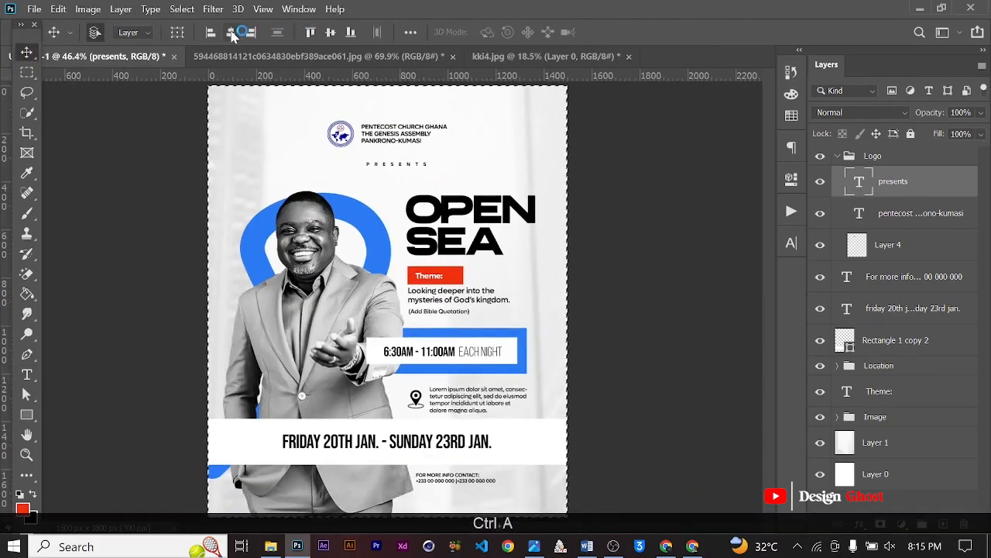
key("ctrl+d")
scroll(516, 198, "down", 2)
scroll(517, 200, "up", 4)
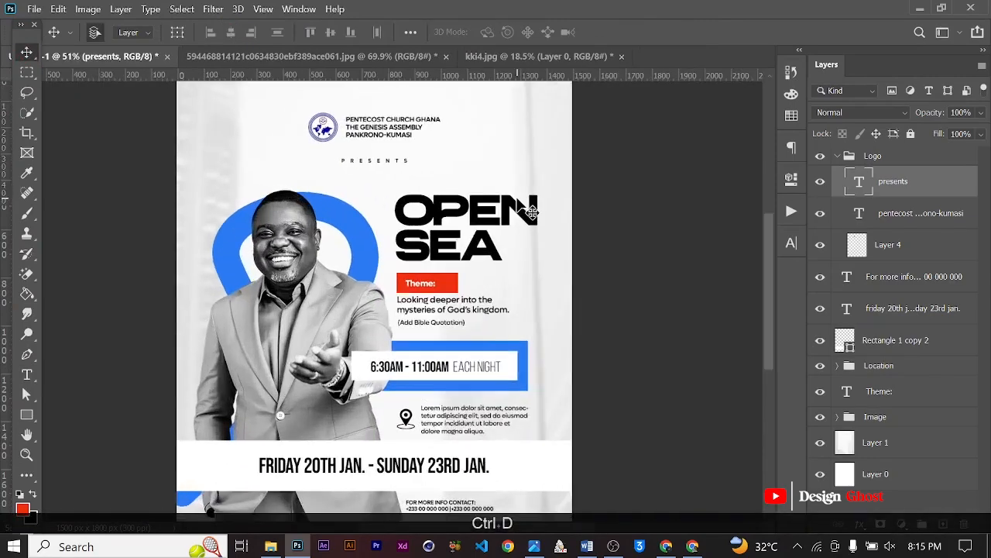
scroll(533, 210, "down", 2)
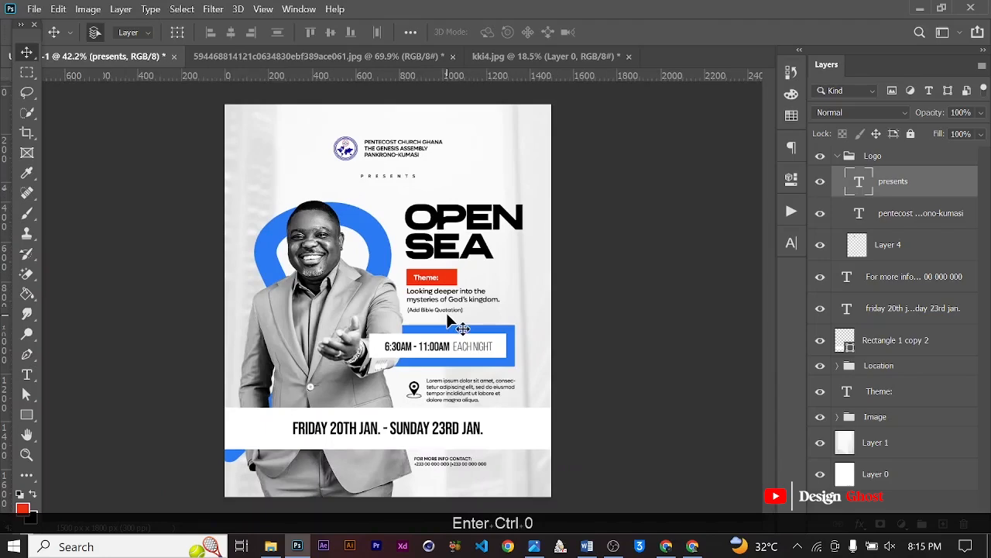
scroll(566, 203, "up", 1)
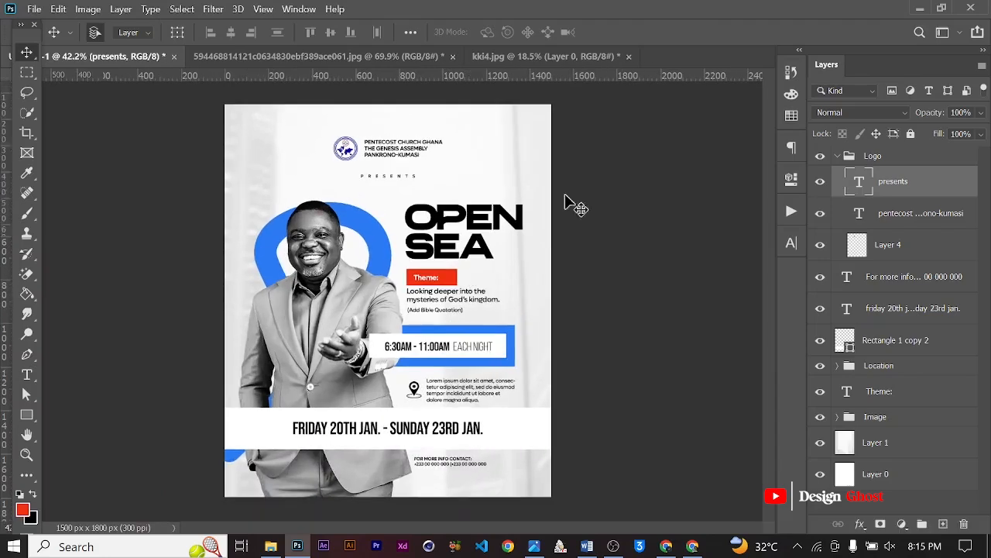
- Collapse the Logo group, select all layers from it down to Layer 0, and stamp them into a merged copy
left_click(841, 157)
scroll(372, 233, "up", 4)
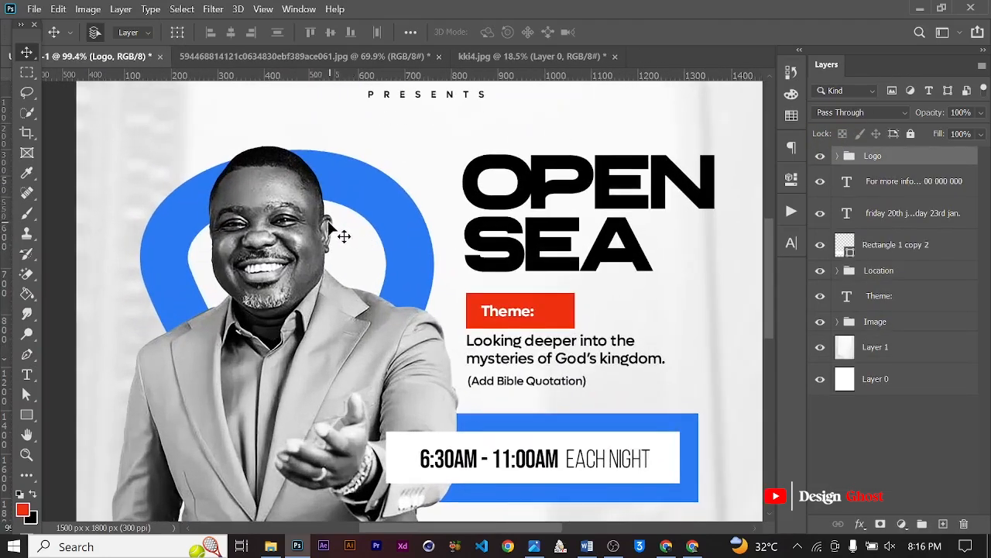
scroll(343, 235, "down", 4)
key("Caps_Lock")
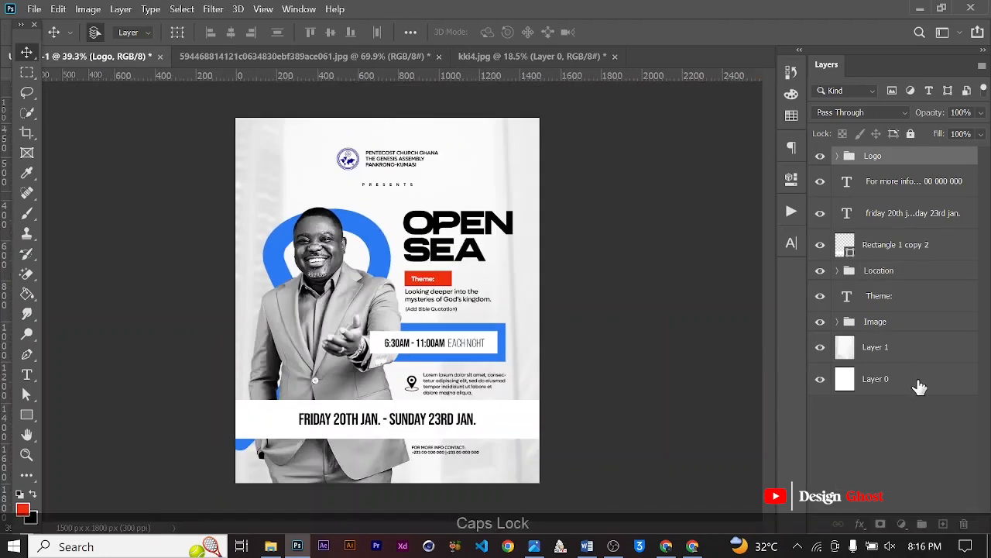
left_click(919, 387, "shift")
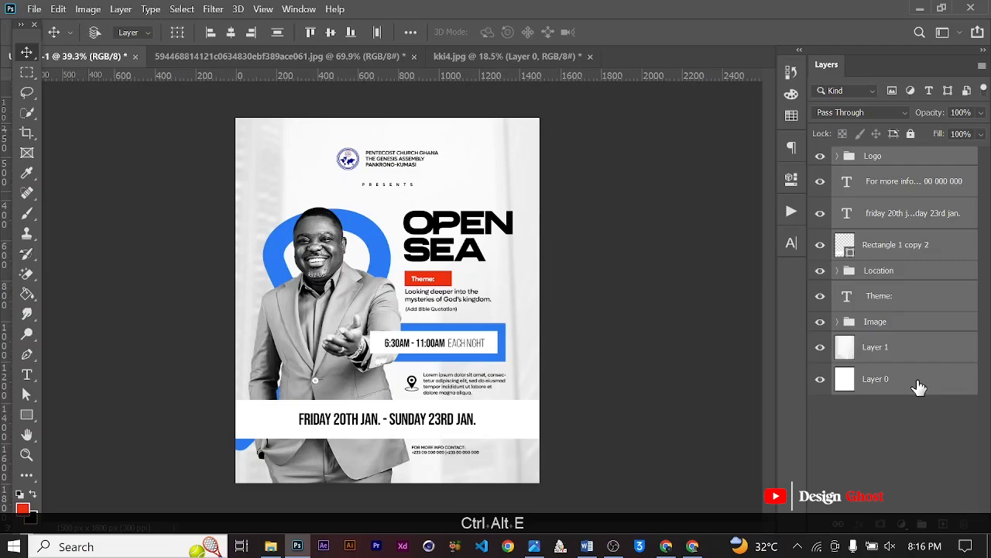
- Switch to Pinterest in the browser and search for "TEXTURES"
left_click(693, 546)
left_click(349, 109)
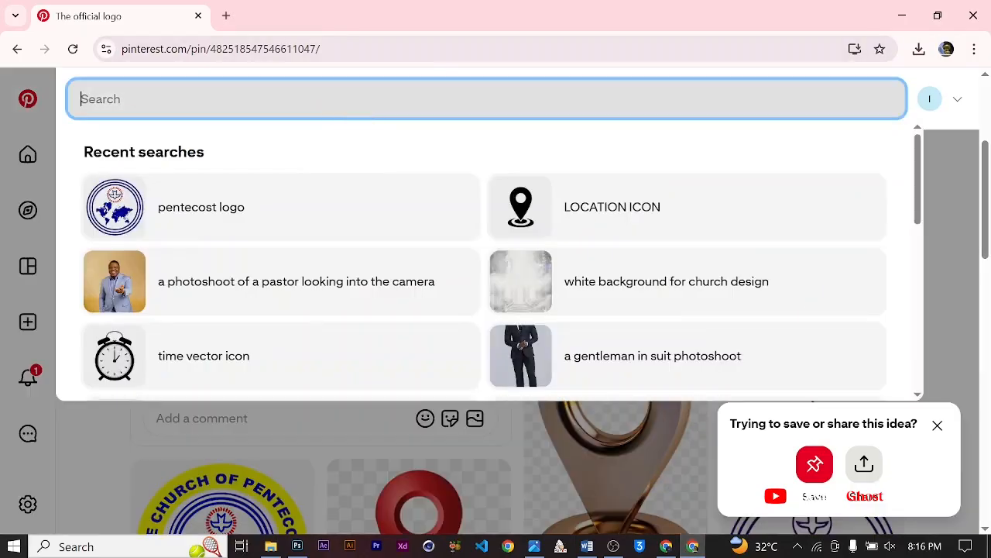
type("T")
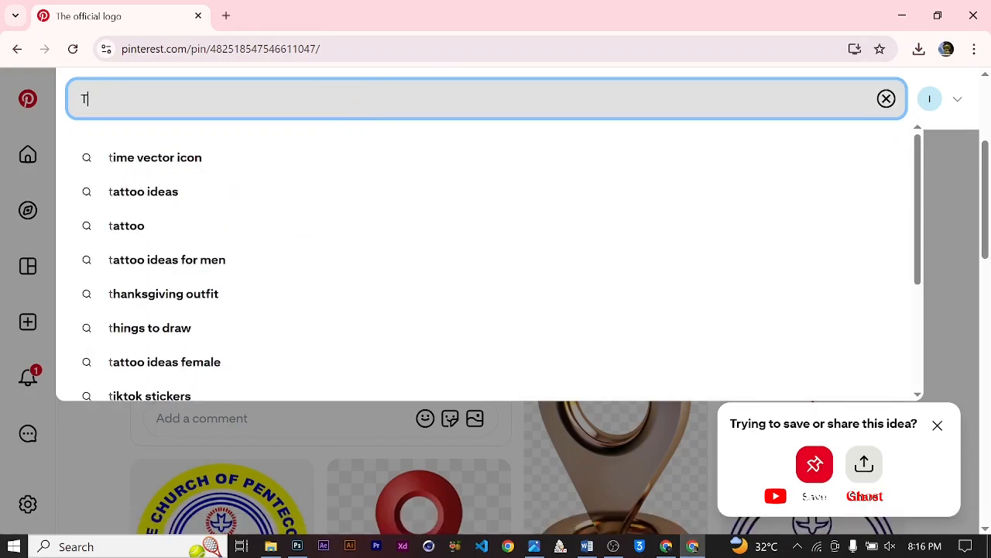
key("BackSpace")
type("TE")
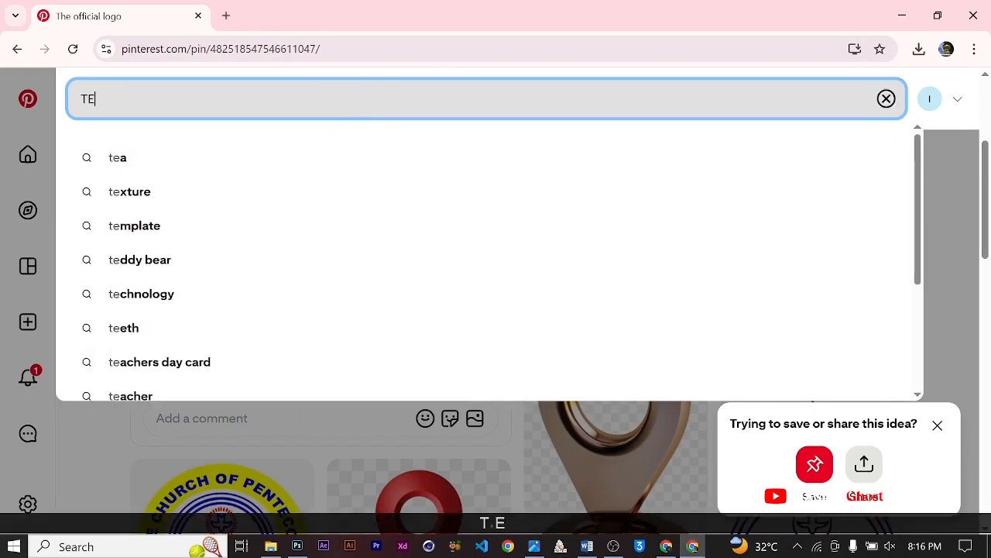
type("XTURES")
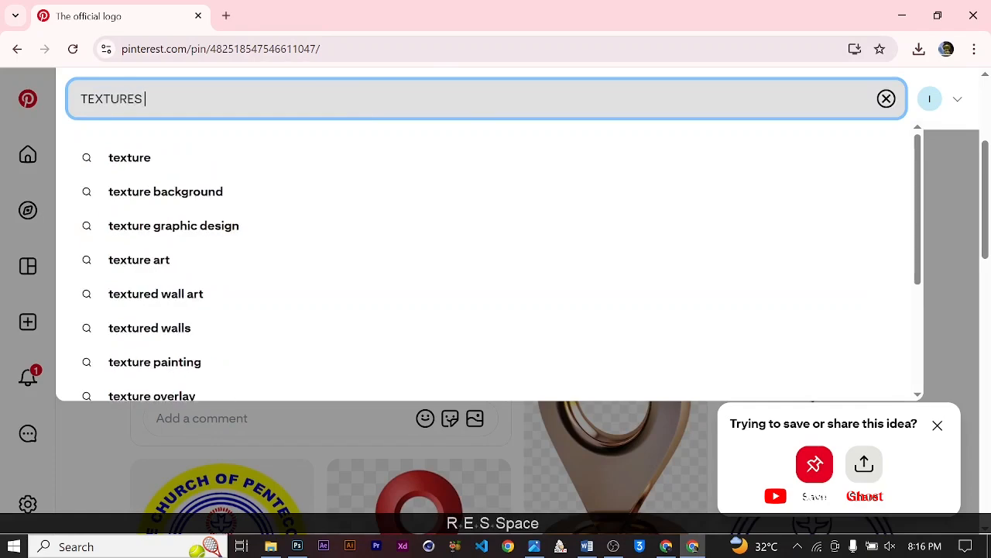
key("Return")
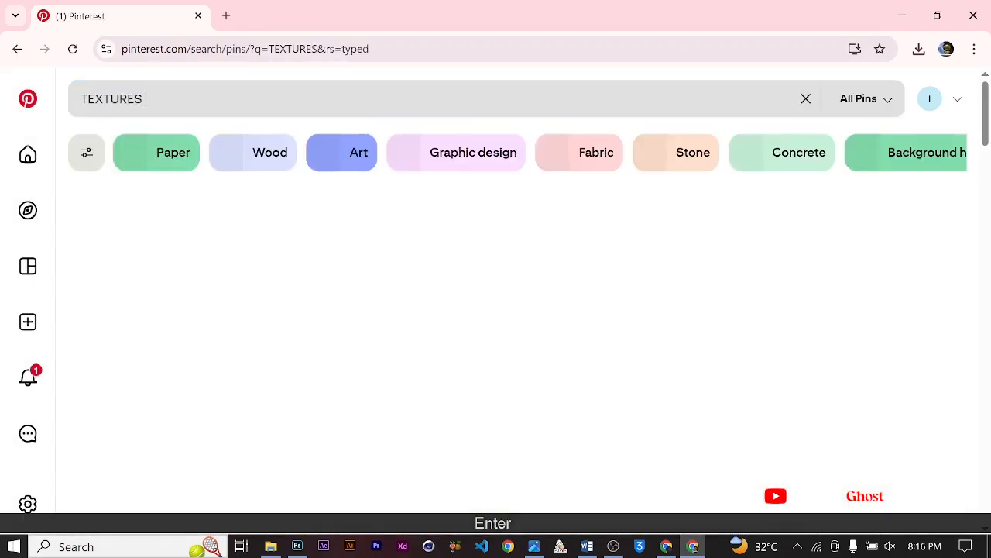
- Open the black-and-white halftone dot texture from the search results and copy its image
scroll(377, 405, "down", 4)
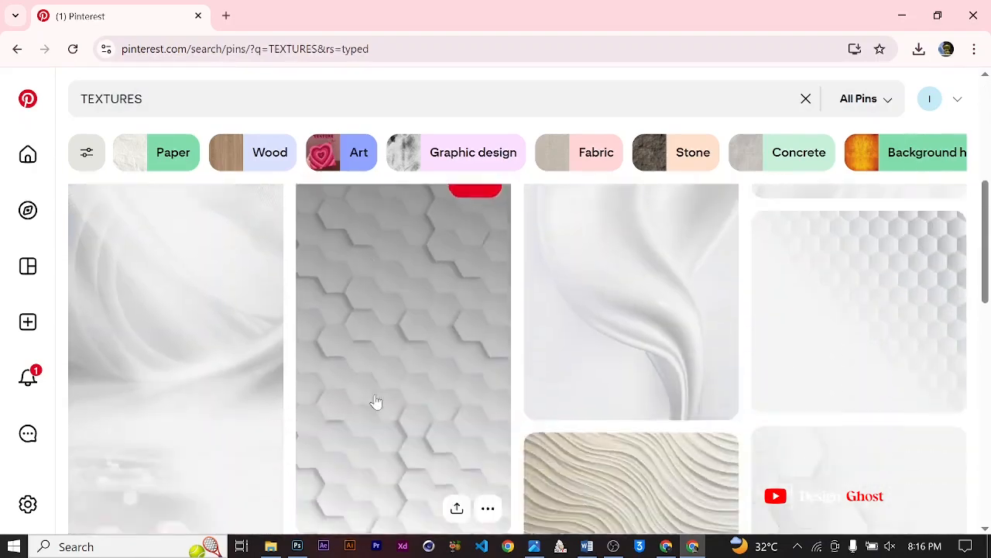
scroll(387, 400, "up", 4)
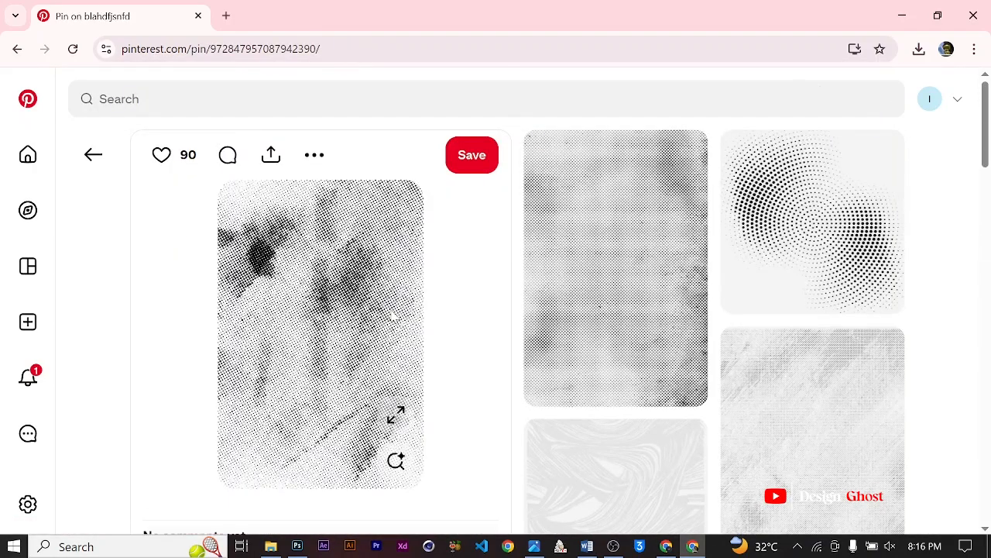
scroll(372, 264, "down", 2)
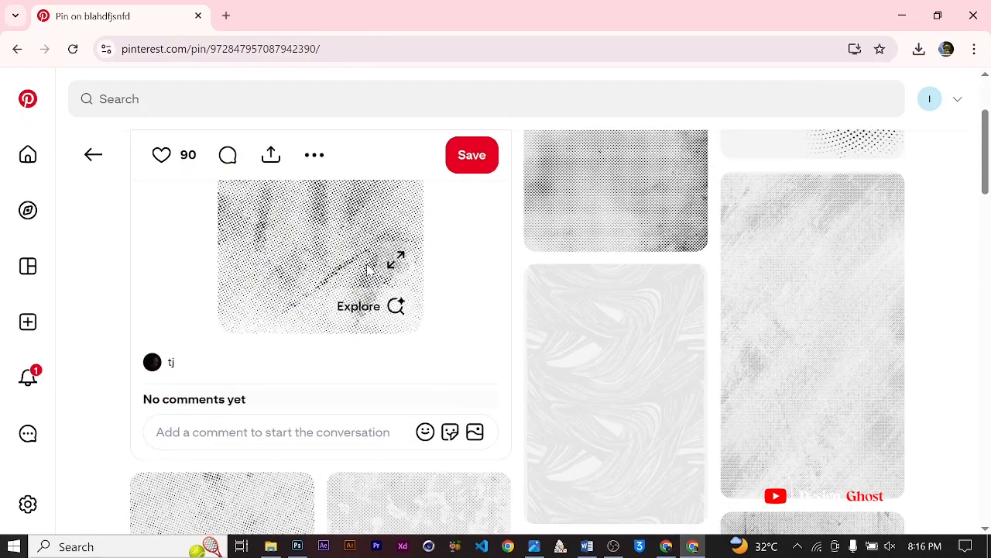
scroll(369, 268, "up", 2)
right_click(353, 214)
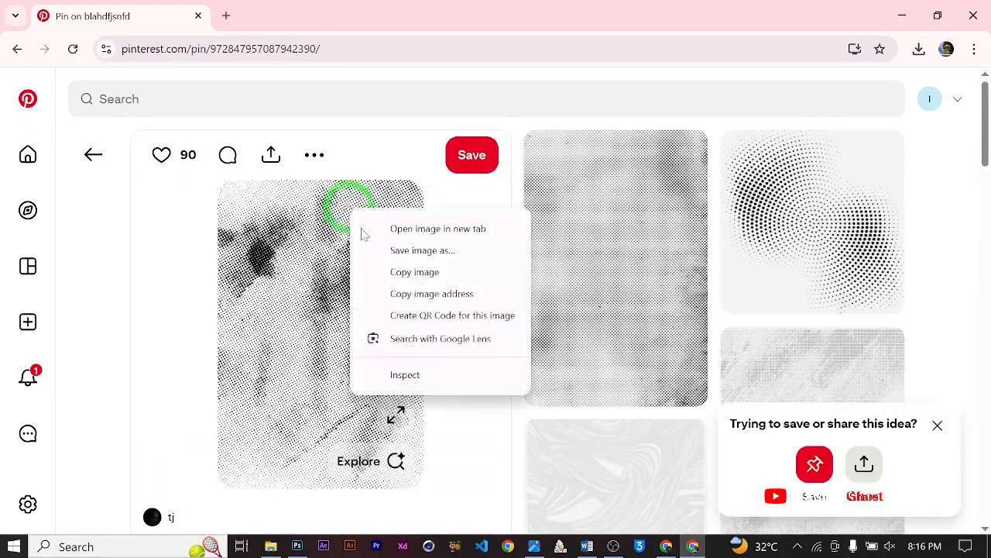
left_click(419, 272)
- Switch back to Photoshop, paste the halftone texture above the merged copy and scale it to about 269% to cover the canvas
left_click(297, 546)
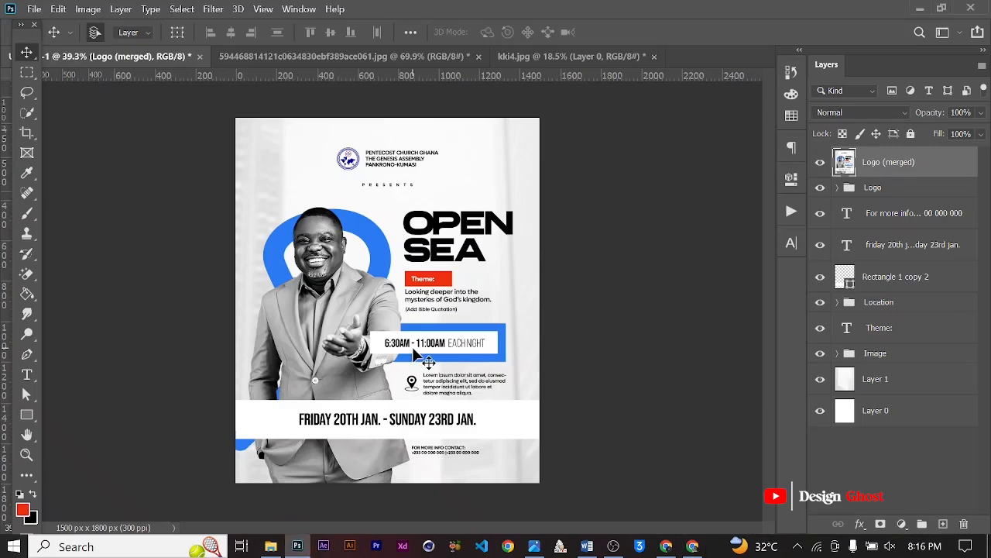
key("ctrl+v")
key("ctrl+t")
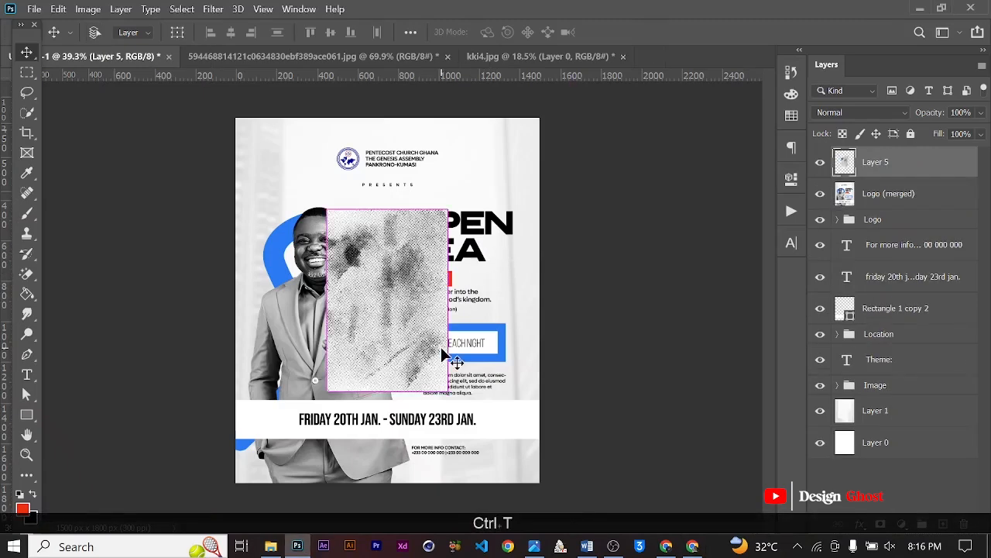
scroll(369, 343, "down", 2)
left_click_drag(344, 235, 250, 135)
left_click_drag(429, 364, 531, 460)
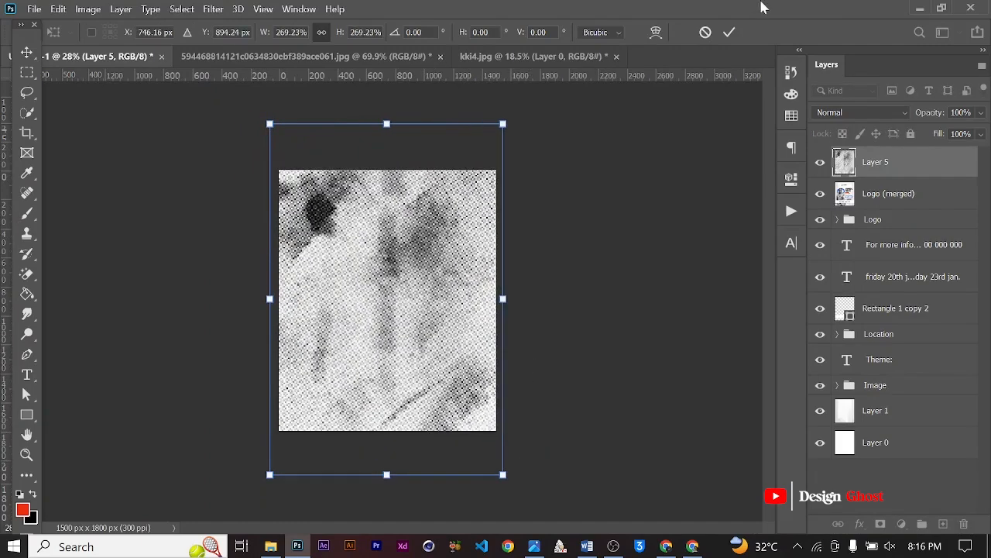
left_click(729, 32)
- Try different blend modes on the halftone texture layer and set it to Soft Light
left_click(873, 109)
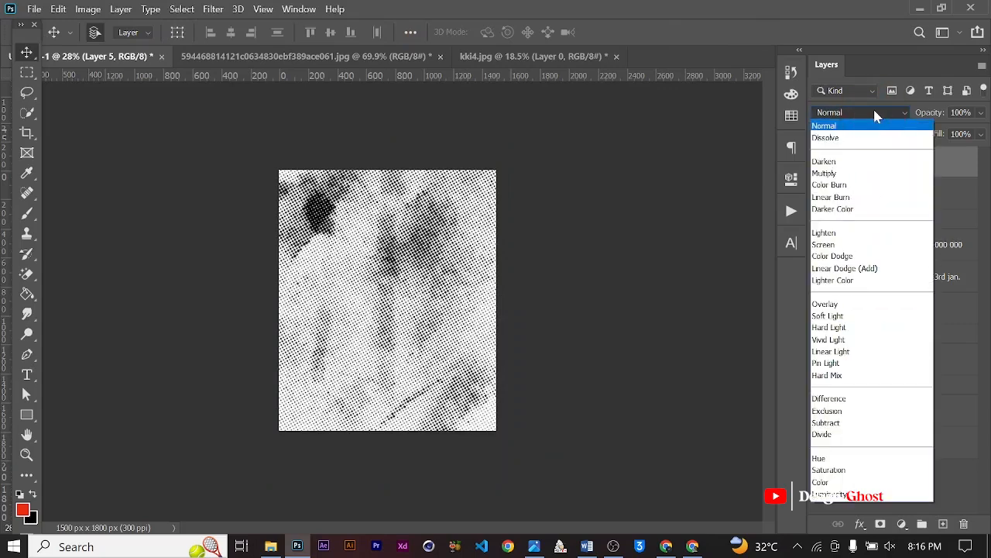
left_click(833, 493)
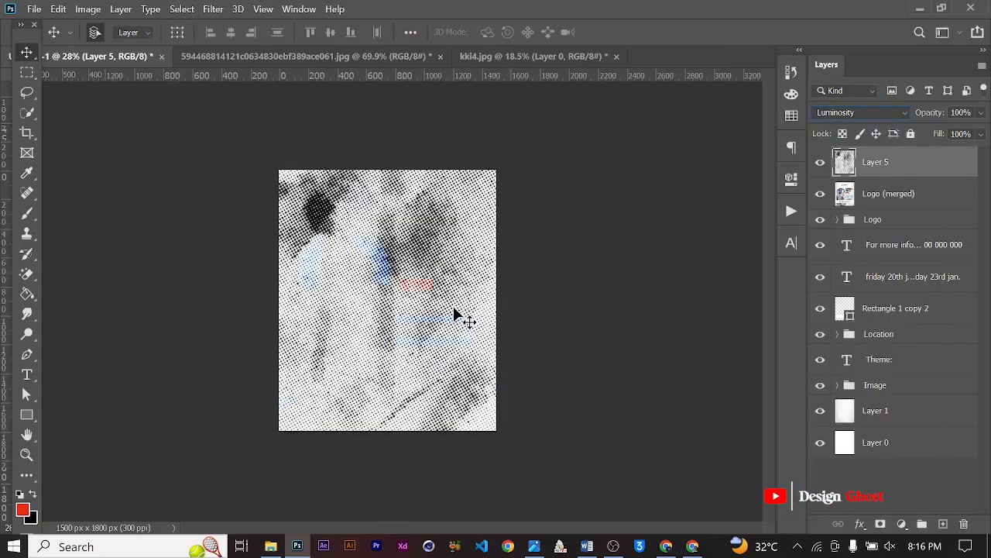
key("Up")
key("Up")
key("Up")
key("Up")
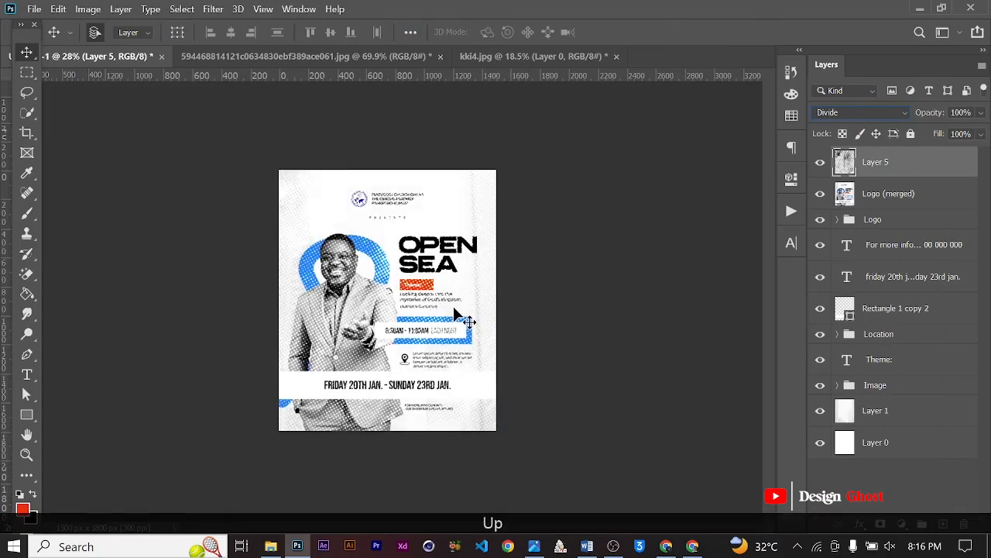
key("Up")
key("Up")
key("Up")
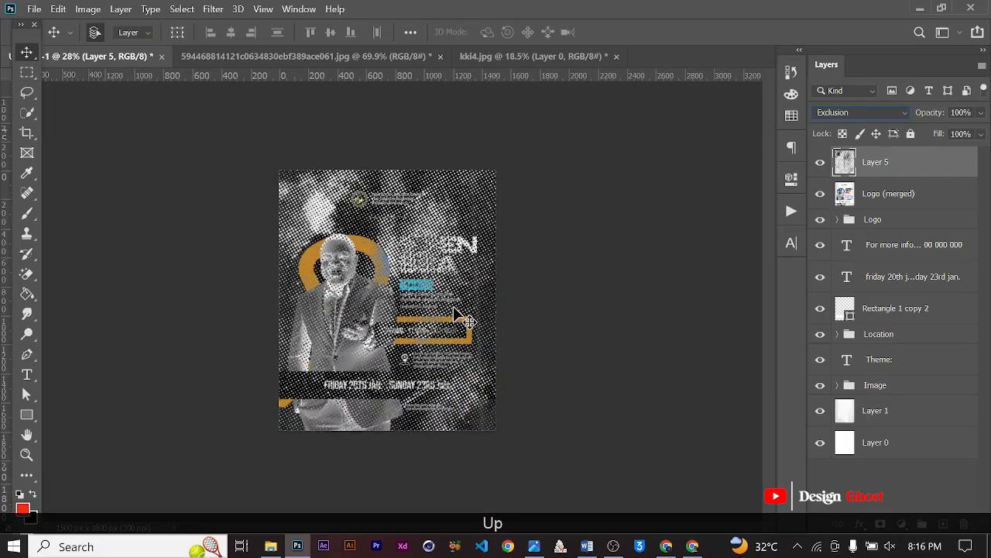
key("Up")
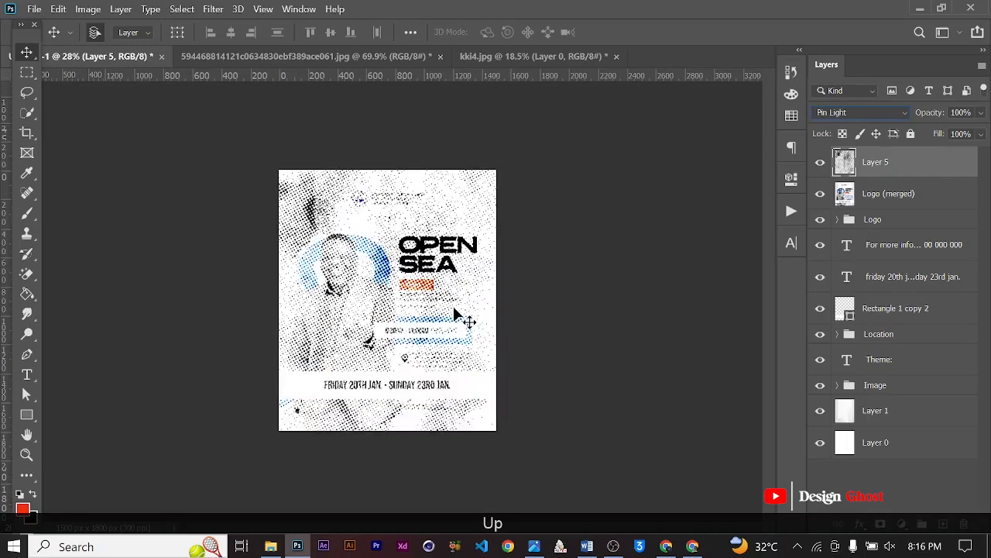
key("Up")
key("Up")
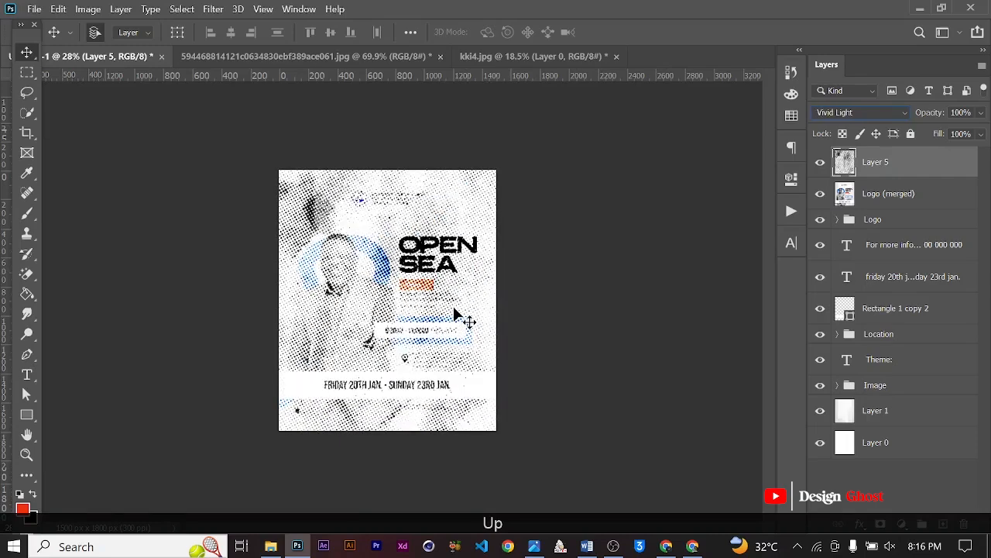
key("Up")
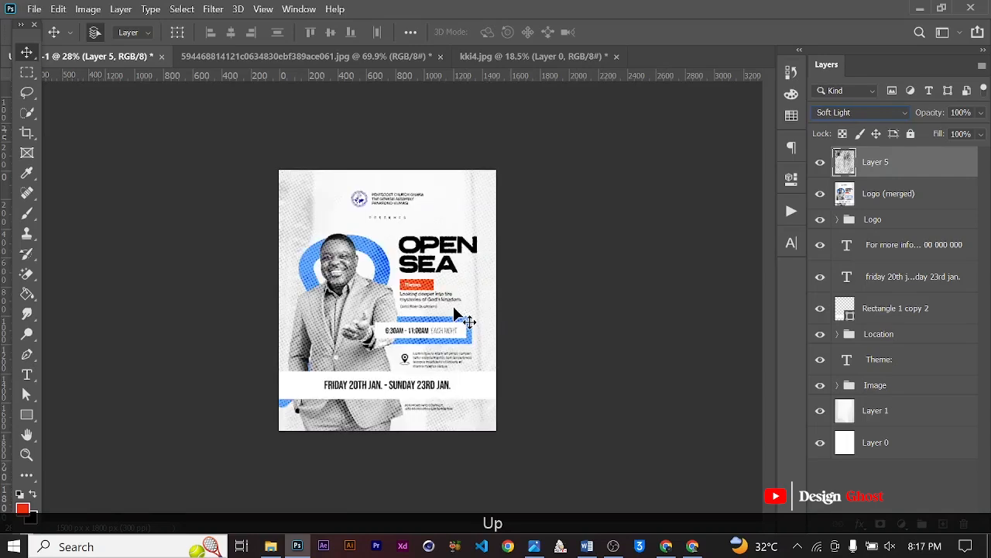
key("Return")
key("Return")
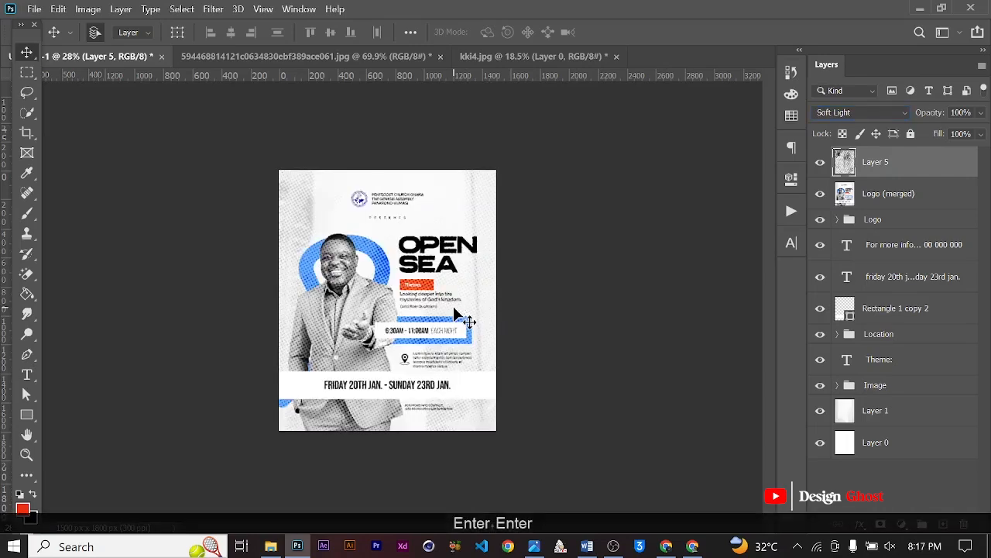
- Examine how the halftone texture blends over the portrait, the blue shapes and the flyer text
scroll(378, 284, "up", 5)
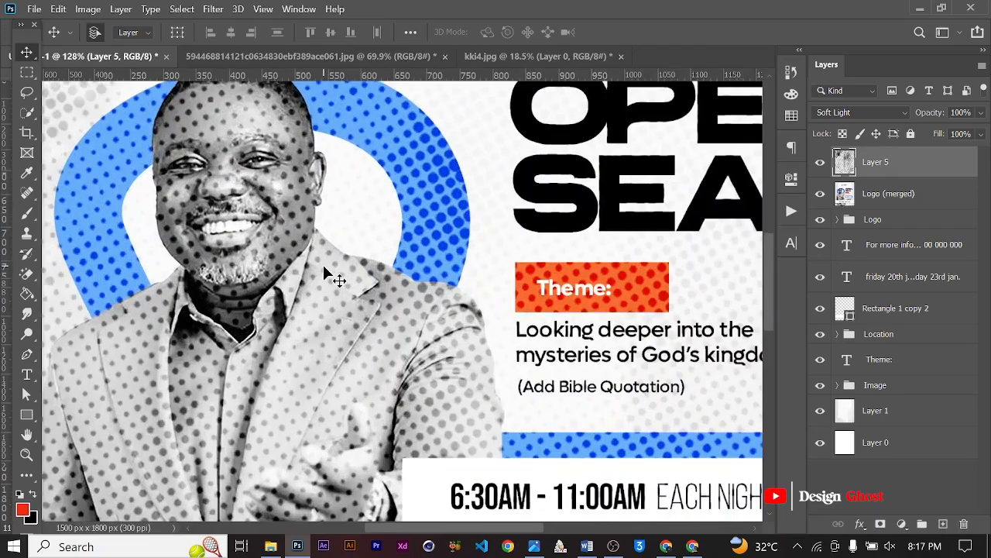
scroll(333, 261, "down", 2)
scroll(335, 261, "down", 2)
scroll(352, 218, "up", 2)
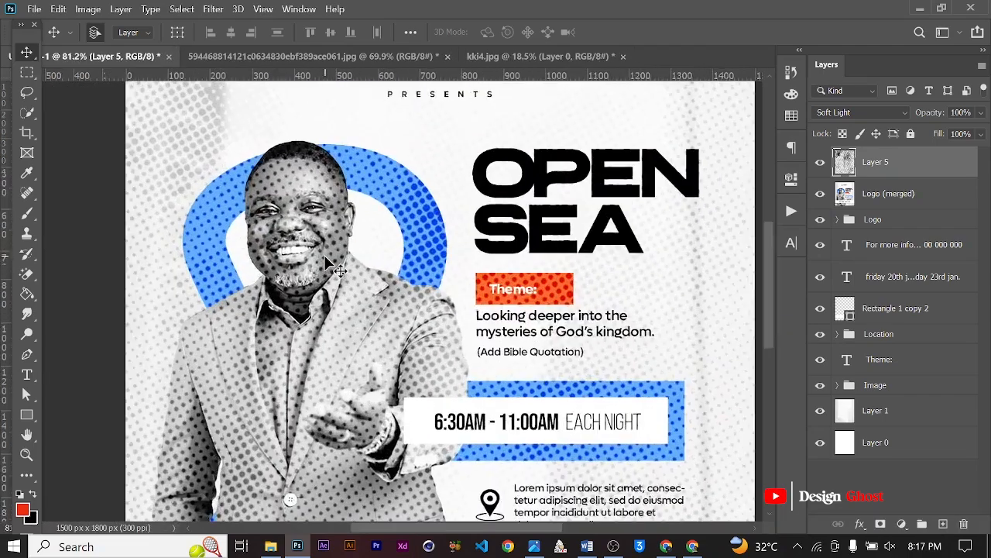
scroll(352, 218, "up", 1)
scroll(403, 325, "down", 2)
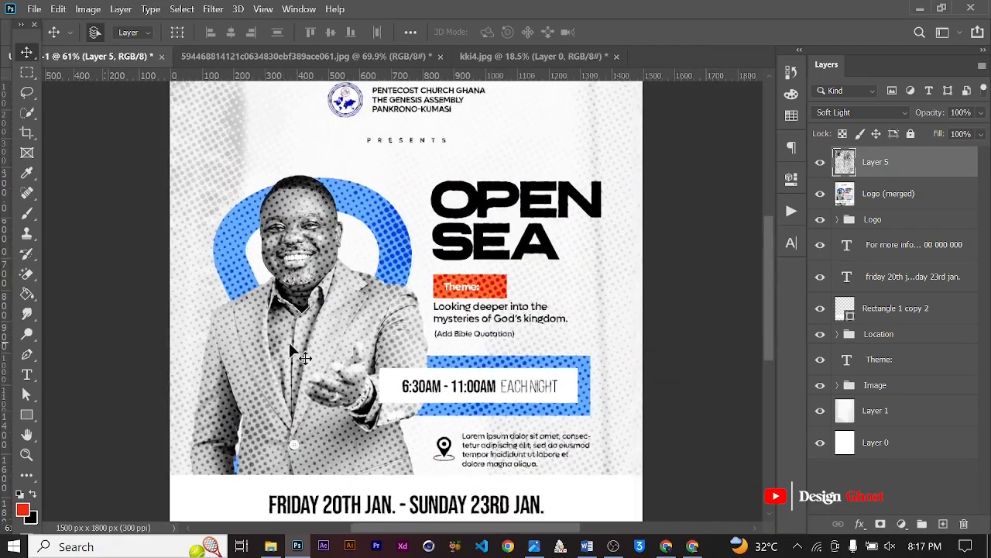
scroll(333, 333, "down", 1)
scroll(338, 316, "down", 2)
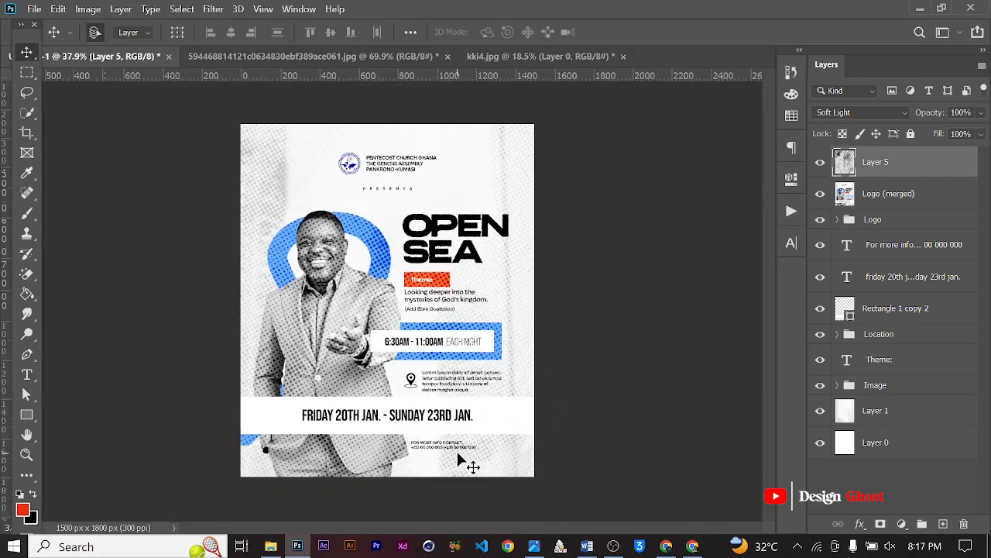
- Set up the standard Eraser tool with a soft round brush of 1200 px
key("e")
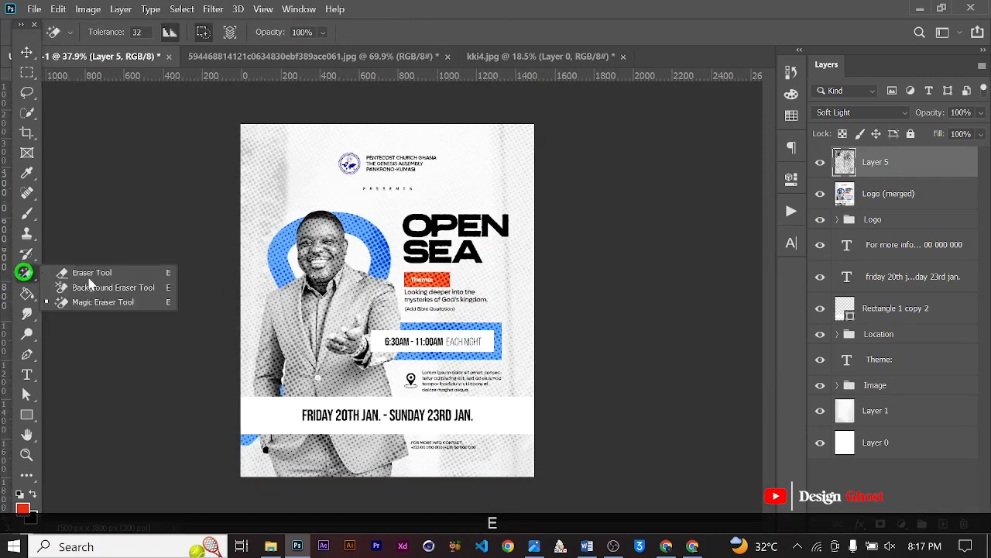
right_click(26, 273)
left_click(118, 274)
right_click(384, 262)
left_click(481, 424)
left_click(659, 64)
left_click_drag(378, 259, 372, 277)
scroll(413, 305, "up", 5)
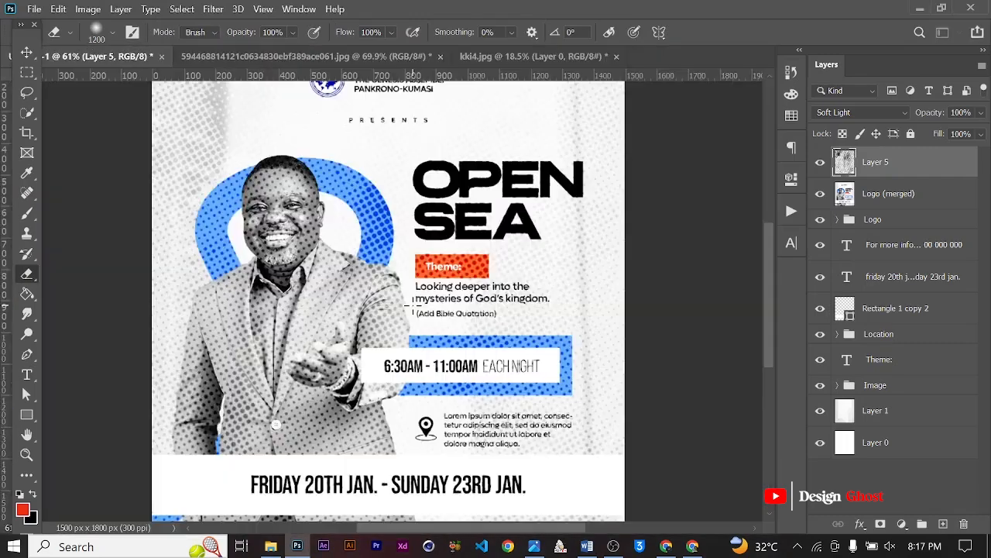
- Reduce the eraser brush to 1000 px and erase the halftone texture over the man's face and suit and around the location and contact details
key("Caps_Lock")
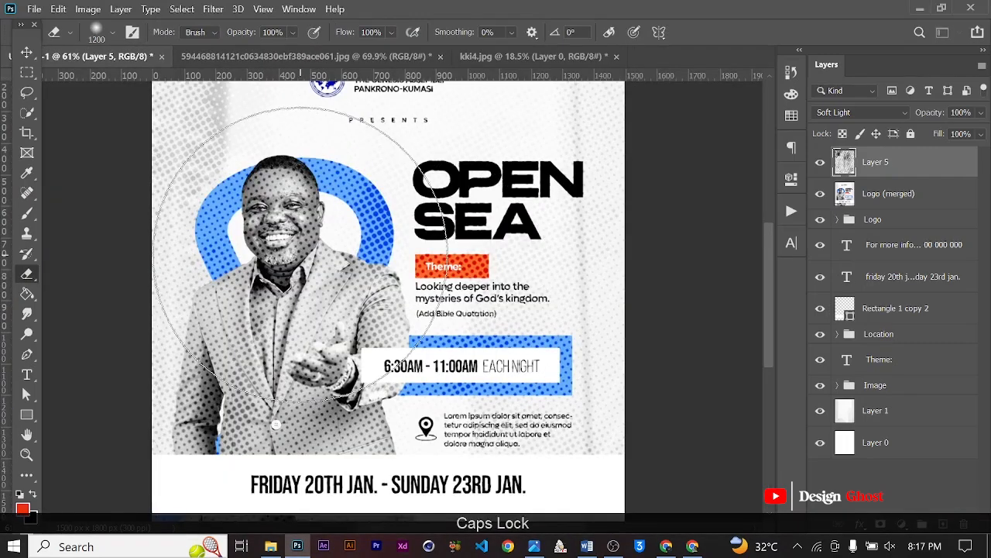
key("bracketleft")
key("bracketleft")
left_click(305, 255)
left_click(300, 245)
scroll(380, 326, "down", 3)
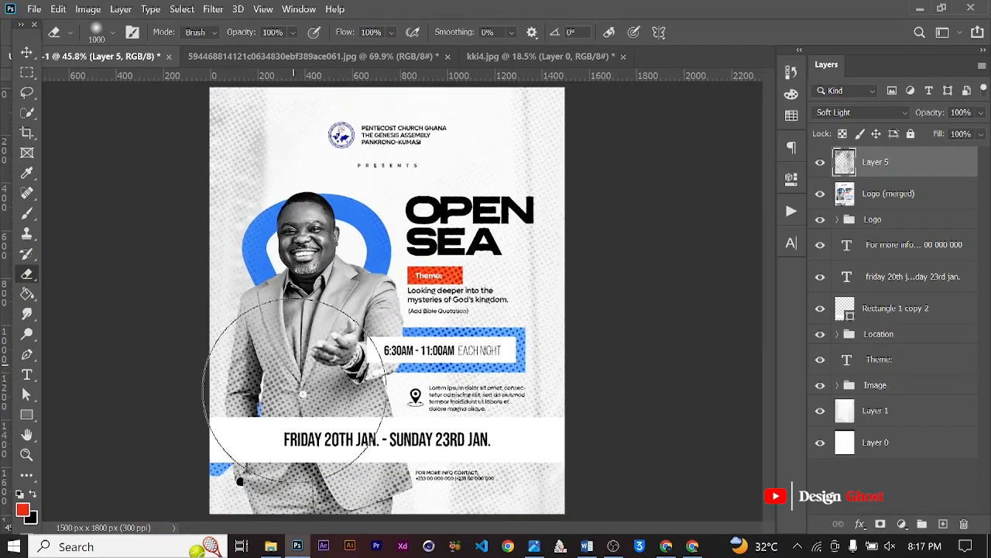
left_click(336, 344)
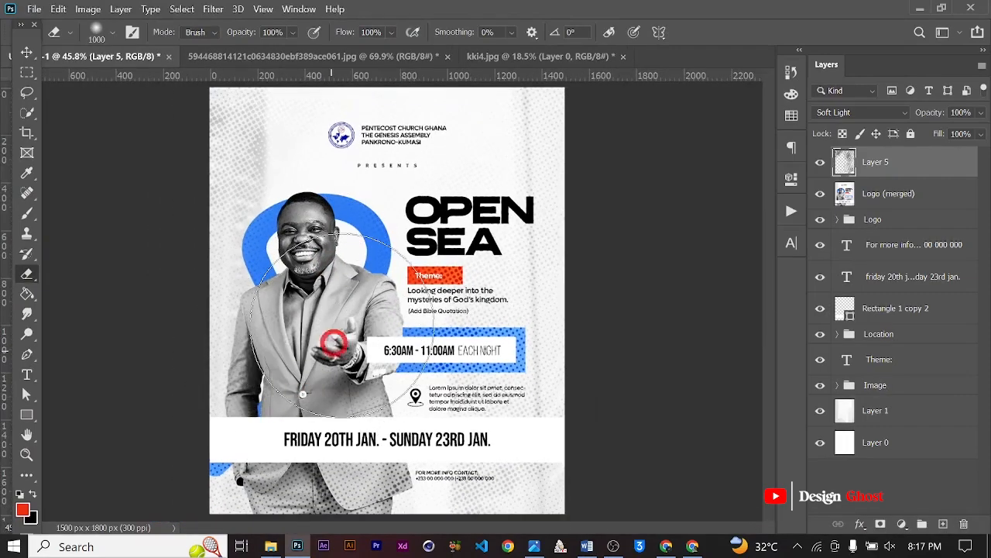
left_click(314, 455)
left_click(470, 430)
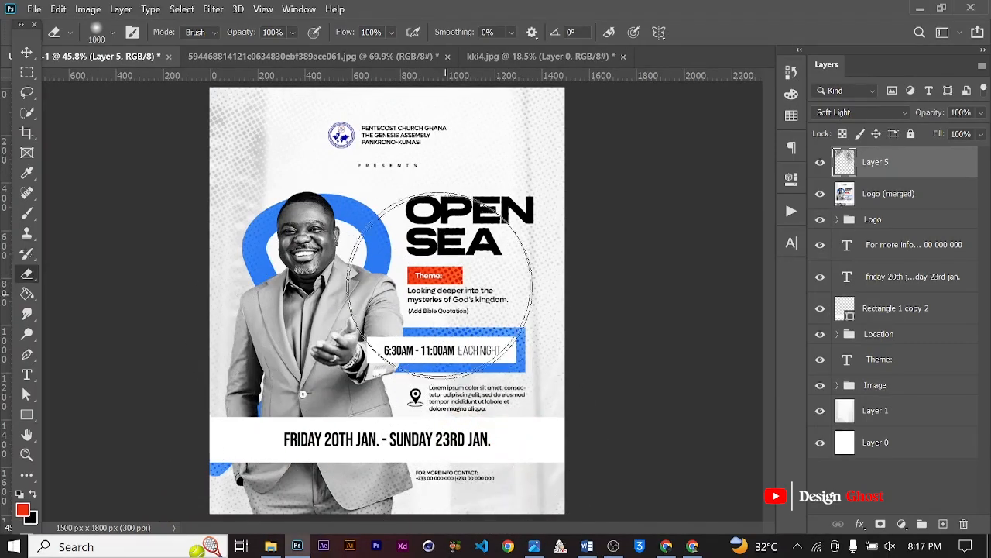
- Reduce the eraser brush to 300 px and erase the halftone texture over the red "Theme:" label
scroll(449, 271, "up", 1)
key("bracketleft")
key("bracketleft")
key("bracketleft")
key("bracketleft")
key("bracketleft")
key("bracketleft")
key("bracketleft")
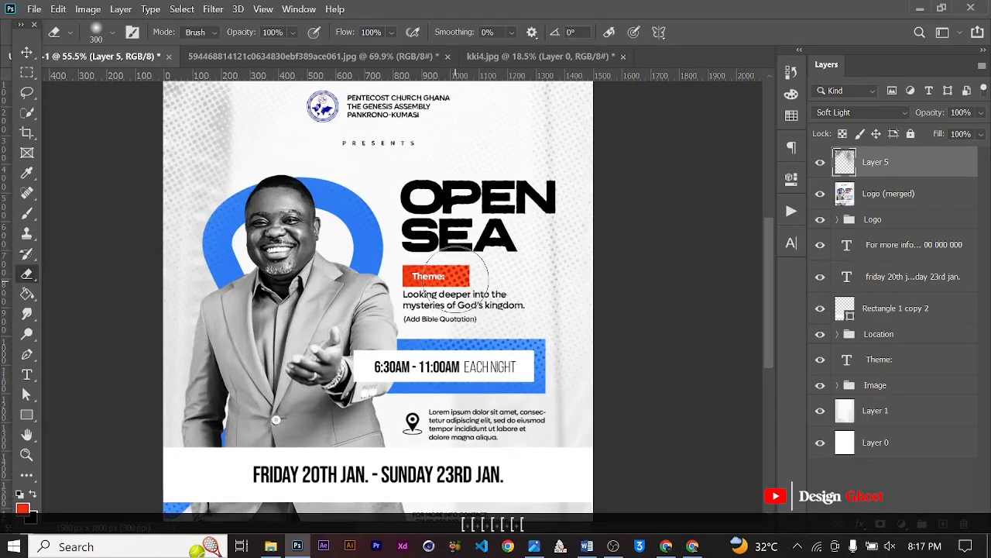
mouse_move(426, 273)
left_mouse_down()
mouse_move(458, 273)
mouse_move(426, 274)
left_mouse_up()
scroll(420, 274, "down", 1)
scroll(326, 272, "up", 1)
scroll(360, 271, "down", 2)
scroll(275, 213, "up", 2)
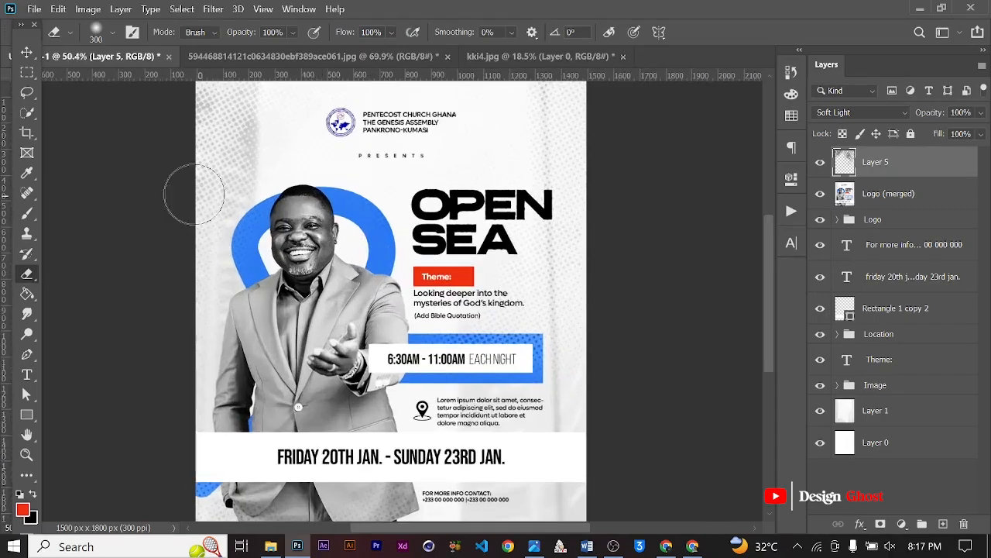
scroll(308, 209, "down", 1)
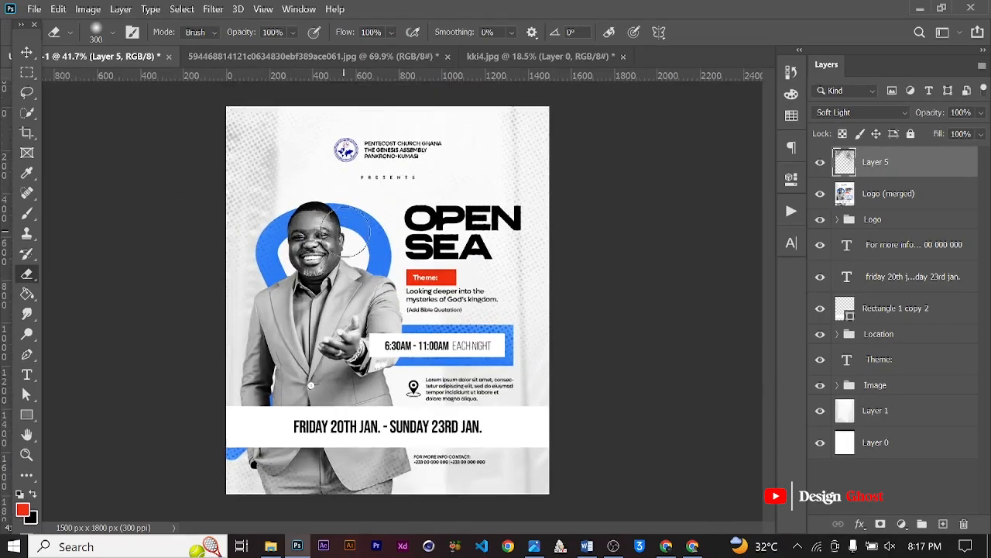
- Switch to the Move tool and preview the flyer in full-screen mode, enlarged for review
key("v")
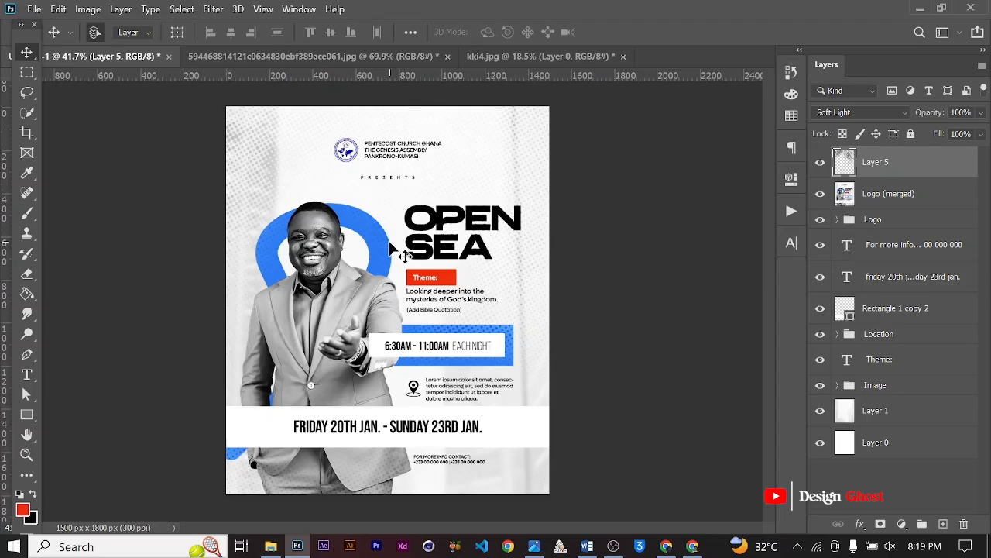
key("f")
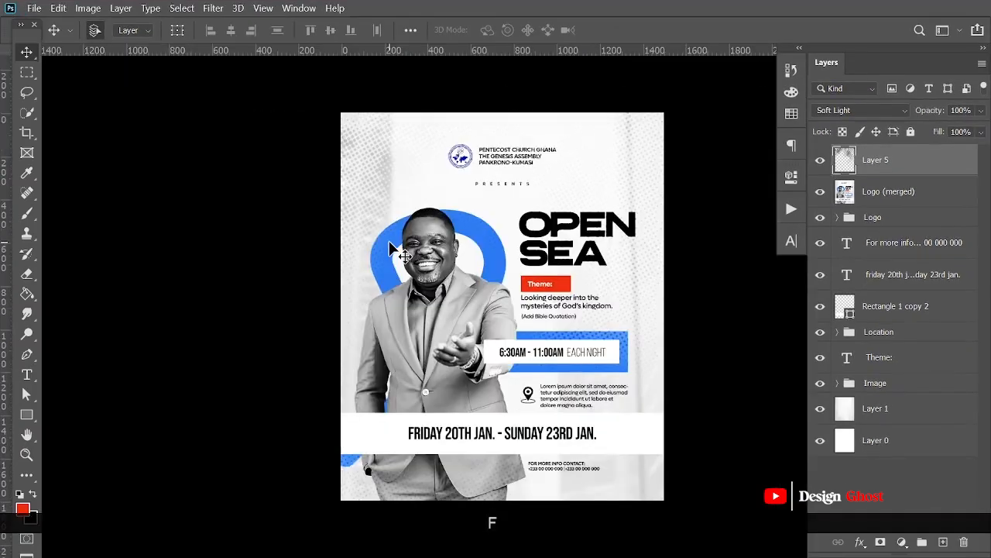
key("f")
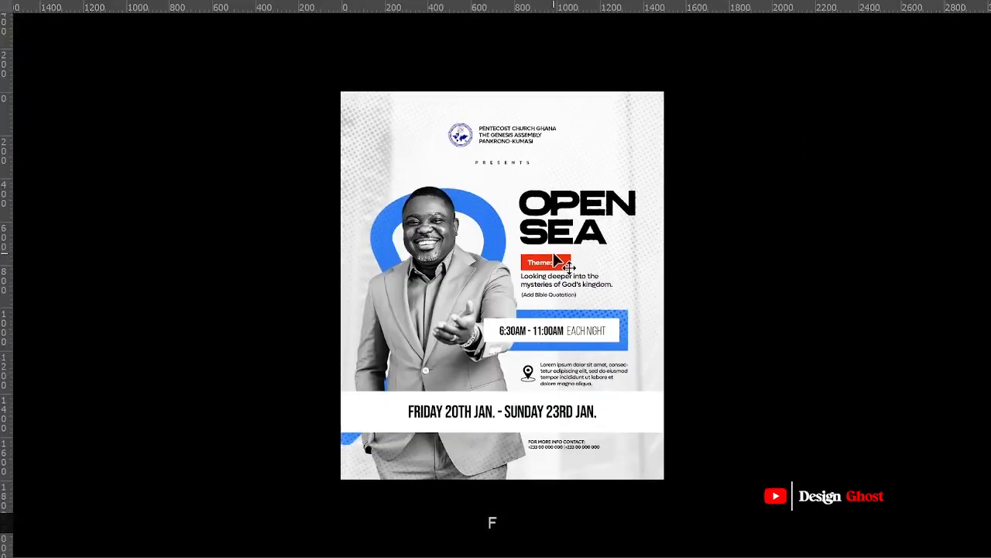
scroll(554, 259, "up", 2)
scroll(554, 260, "up", 1)
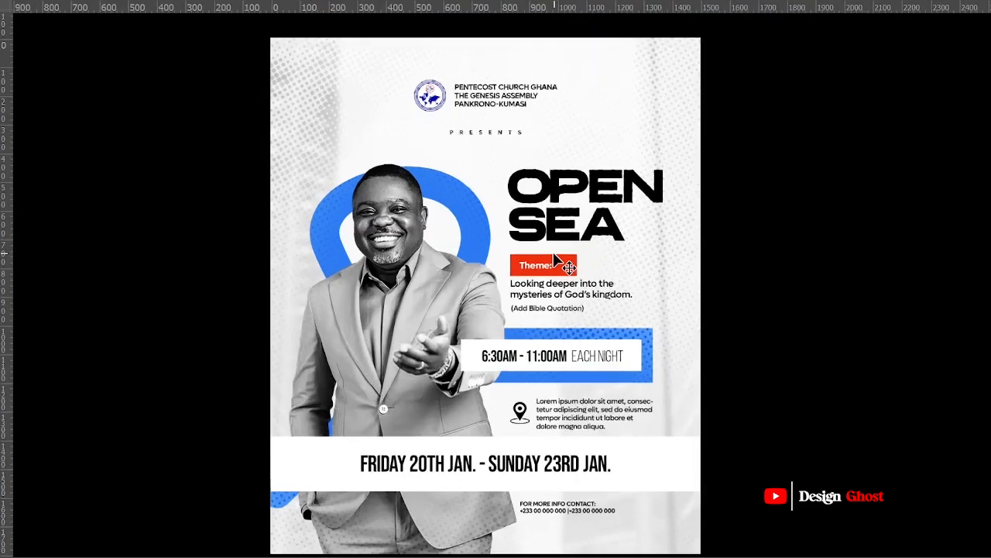